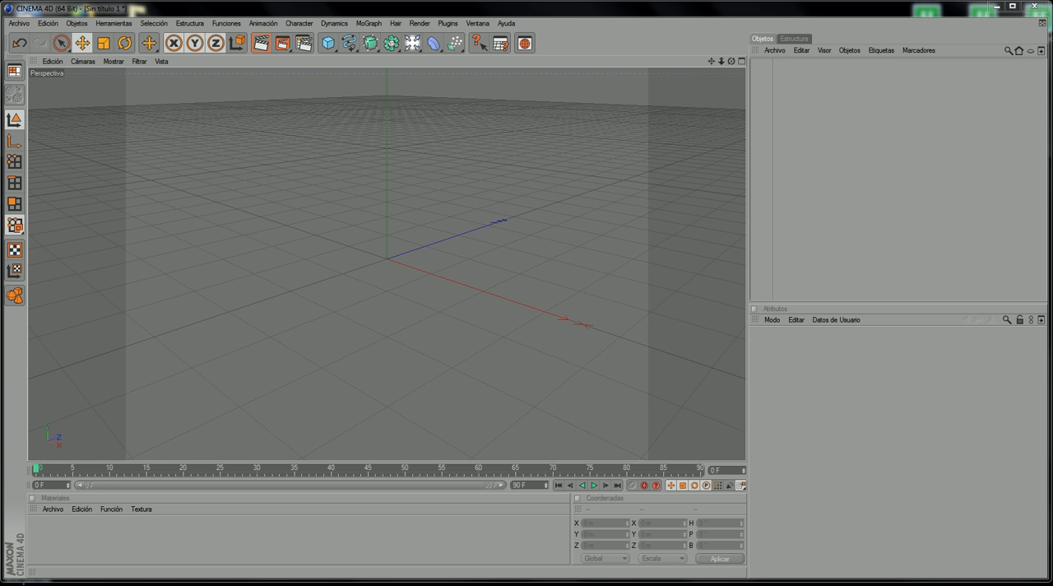
Step: Examine the reference video of the rotating square-frame tunnel by scrubbing through it, and minimize the player
{"action": "left_click", "coordinate": [270, 576]}
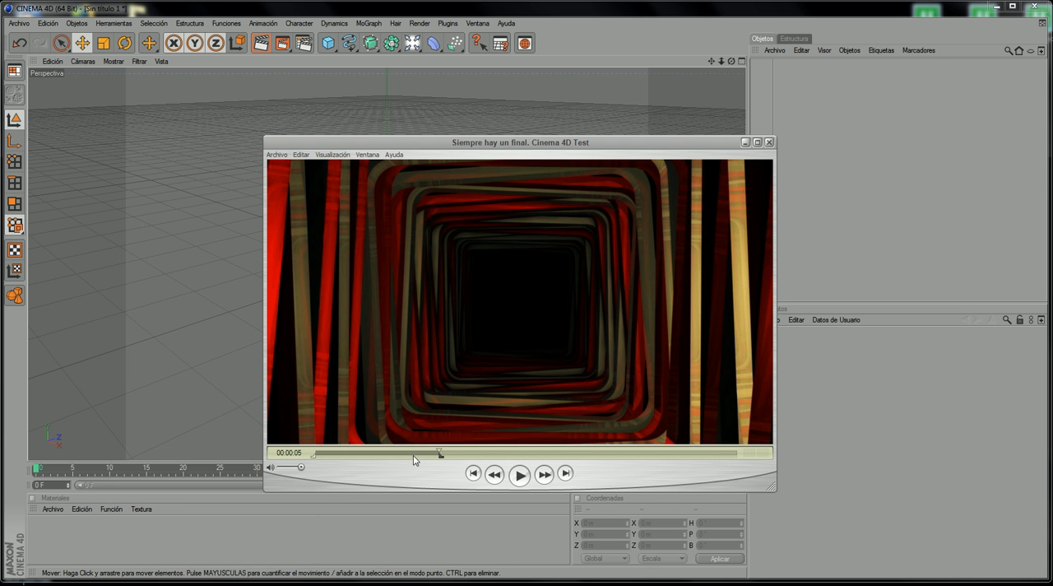
{"action": "left_click_drag", "start_coordinate": [414, 459], "coordinate": [468, 466]}
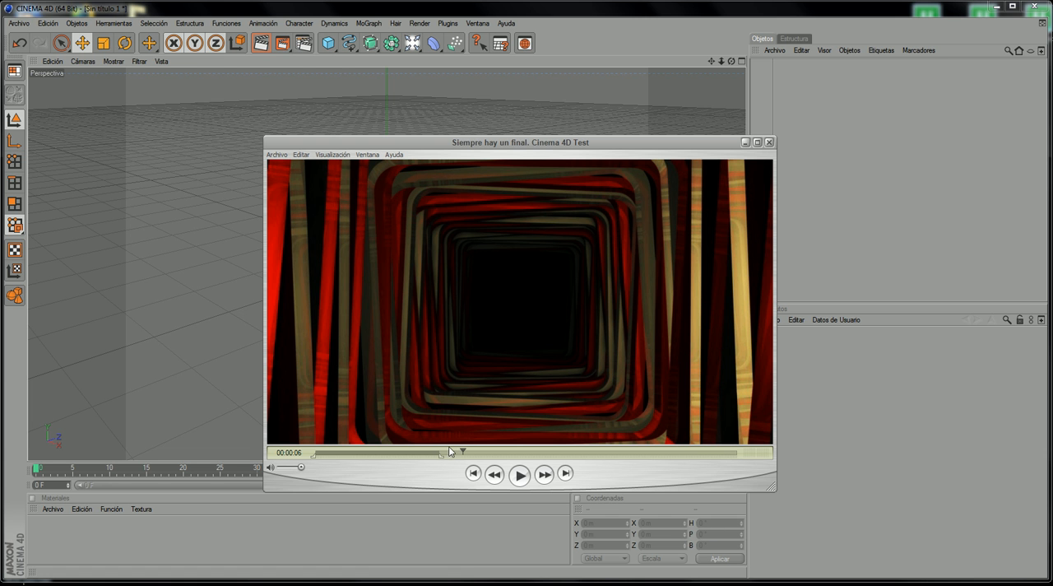
{"action": "left_click_drag", "start_coordinate": [463, 451], "coordinate": [573, 439]}
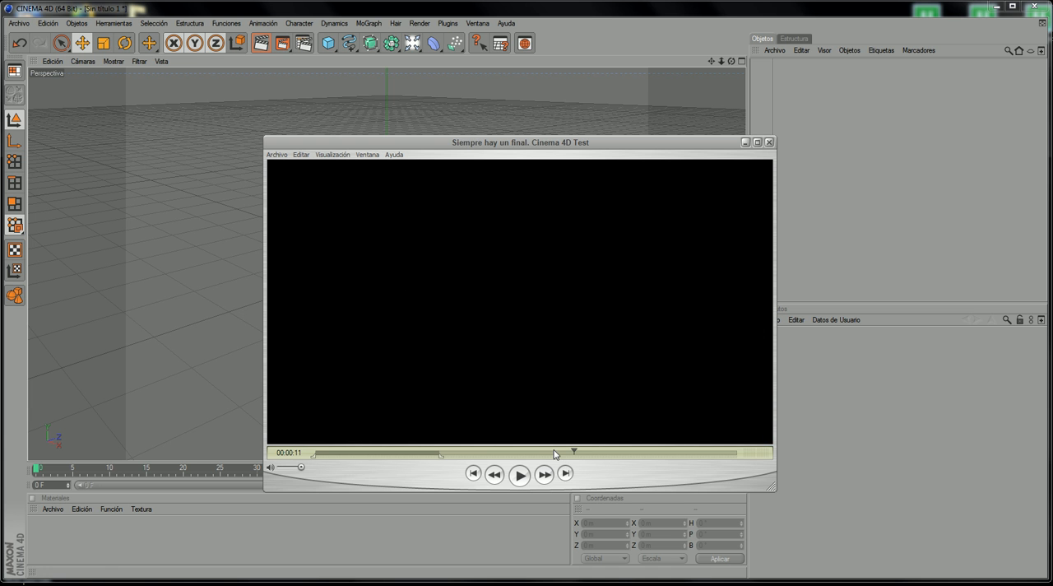
{"action": "left_click_drag", "start_coordinate": [556, 452], "coordinate": [426, 480]}
{"action": "left_click", "coordinate": [460, 452]}
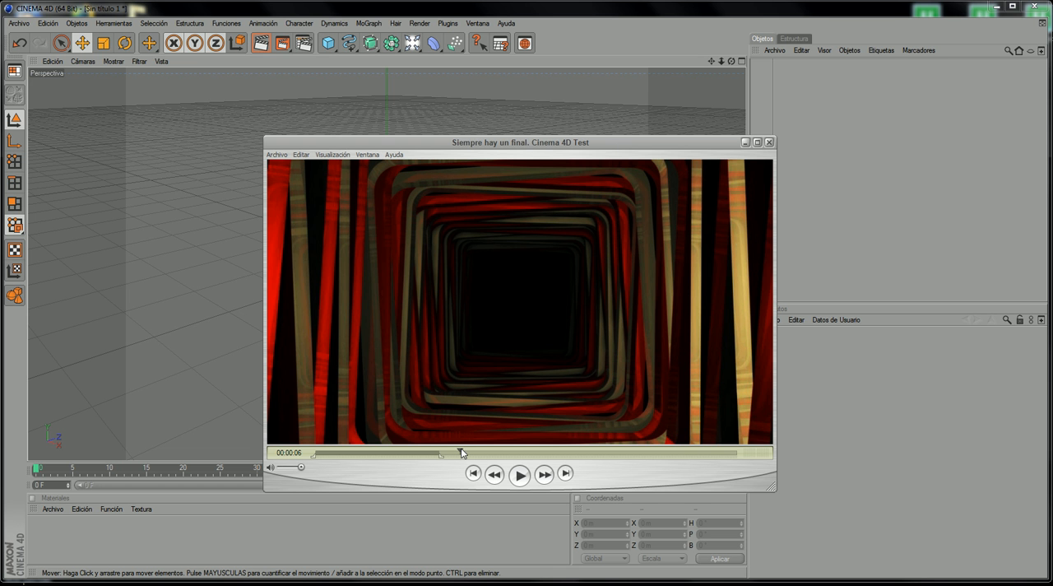
{"action": "mouse_move", "coordinate": [460, 452]}
{"action": "left_mouse_down"}
{"action": "mouse_move", "coordinate": [502, 444]}
{"action": "mouse_move", "coordinate": [477, 439]}
{"action": "mouse_move", "coordinate": [497, 436]}
{"action": "mouse_move", "coordinate": [518, 449]}
{"action": "mouse_move", "coordinate": [492, 465]}
{"action": "mouse_move", "coordinate": [467, 461]}
{"action": "left_mouse_up"}
{"action": "mouse_move", "coordinate": [467, 452]}
{"action": "left_mouse_down"}
{"action": "mouse_move", "coordinate": [518, 439]}
{"action": "mouse_move", "coordinate": [455, 451]}
{"action": "left_mouse_up"}
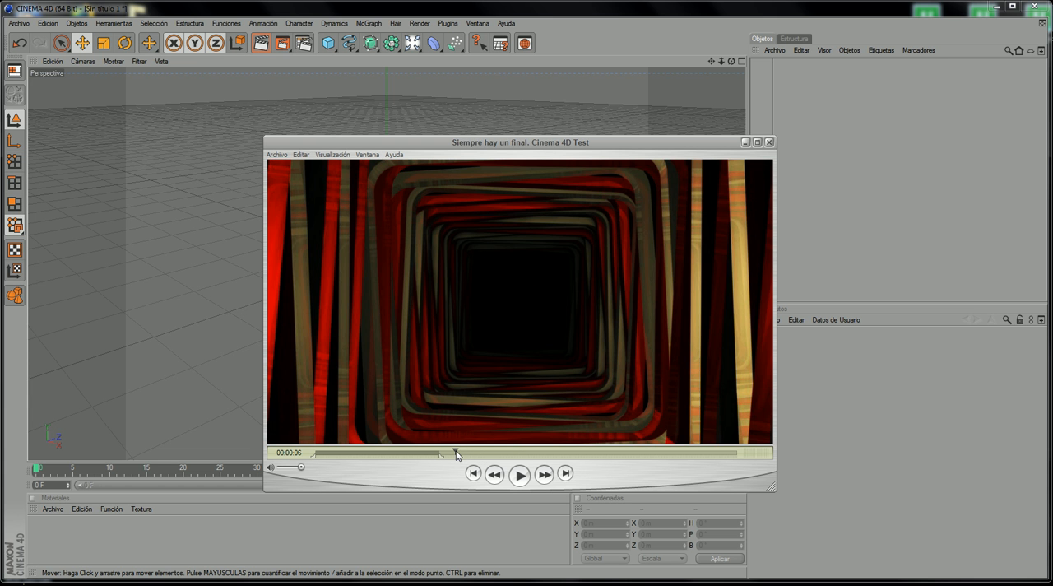
{"action": "left_click", "coordinate": [744, 143]}
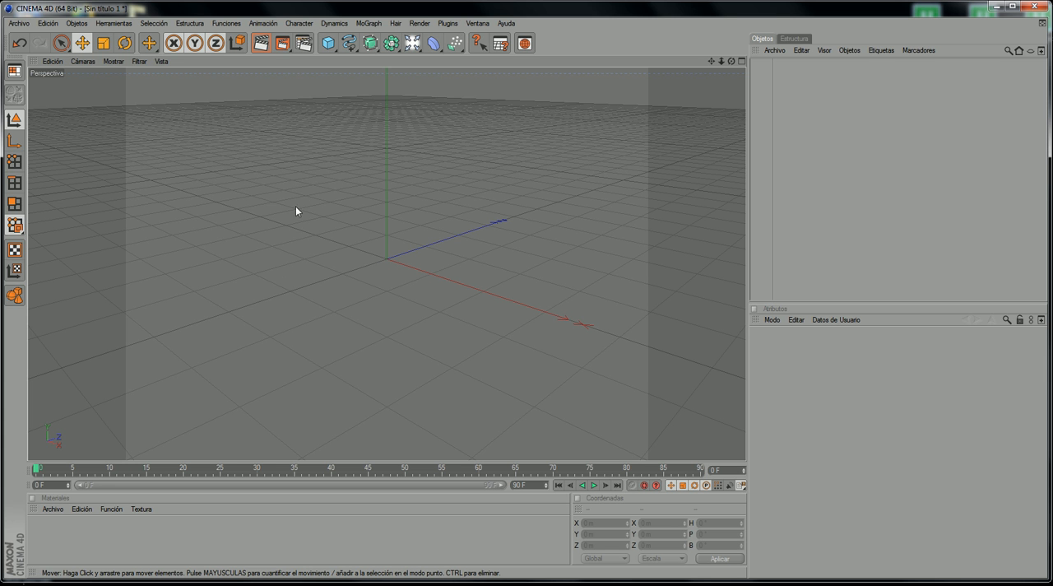
Step: Render the empty scene to the picture viewer to check the default output size, and close the viewer
{"action": "left_click", "coordinate": [282, 43]}
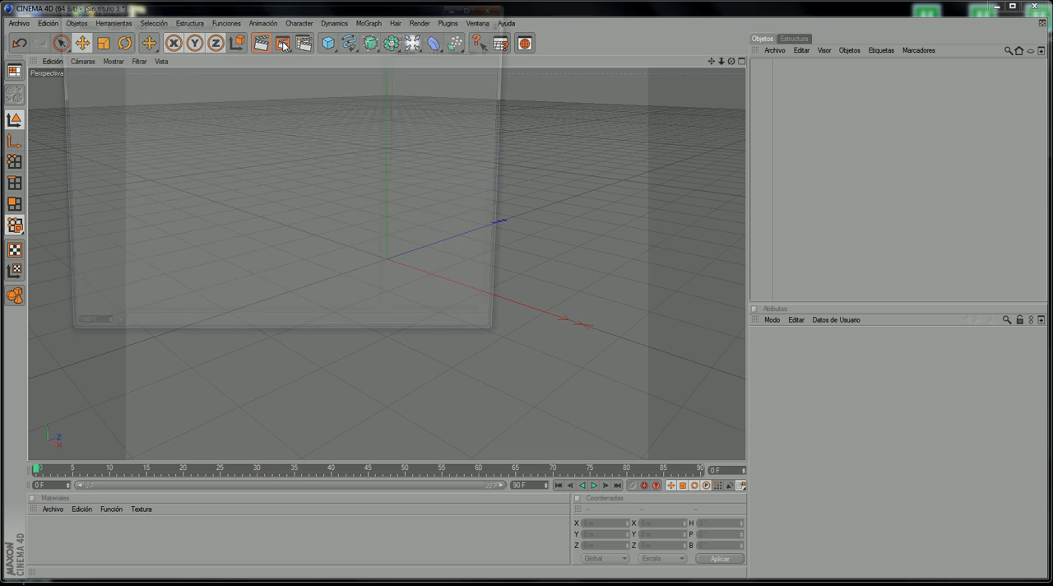
{"action": "left_click", "coordinate": [498, 5]}
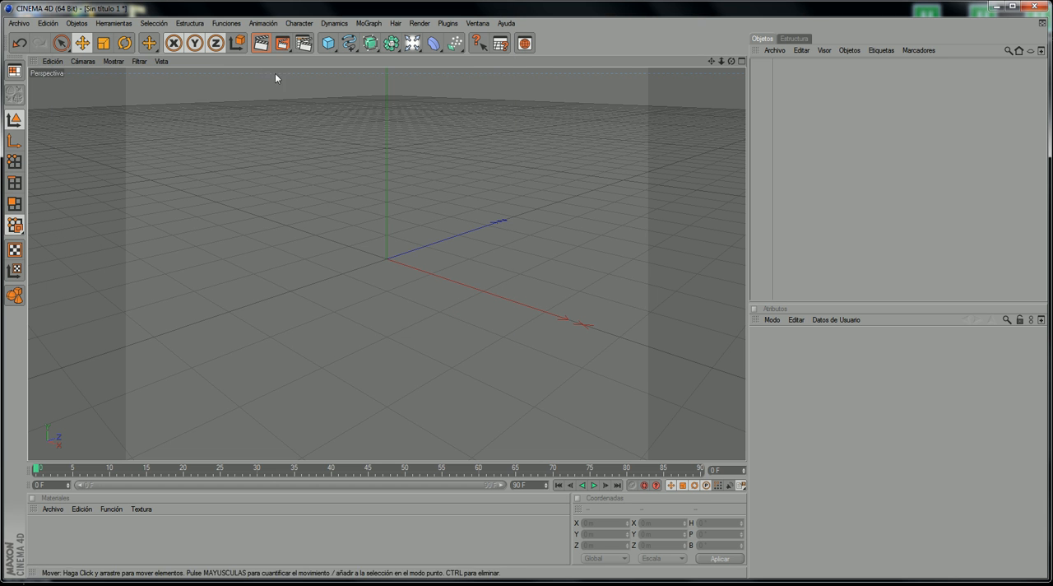
{"action": "key", "text": "ctrl+shift+d"}
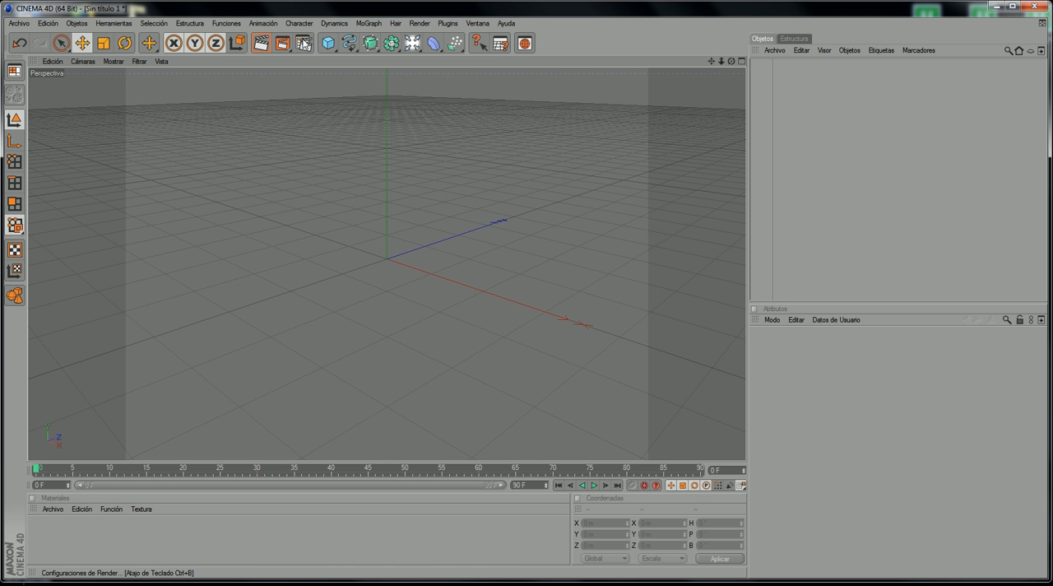
{"action": "mouse_move", "coordinate": [288, 27]}
{"action": "left_mouse_down"}
{"action": "mouse_move", "coordinate": [314, 52]}
{"action": "mouse_move", "coordinate": [303, 30]}
{"action": "left_mouse_up"}
{"action": "key", "text": "Escape"}
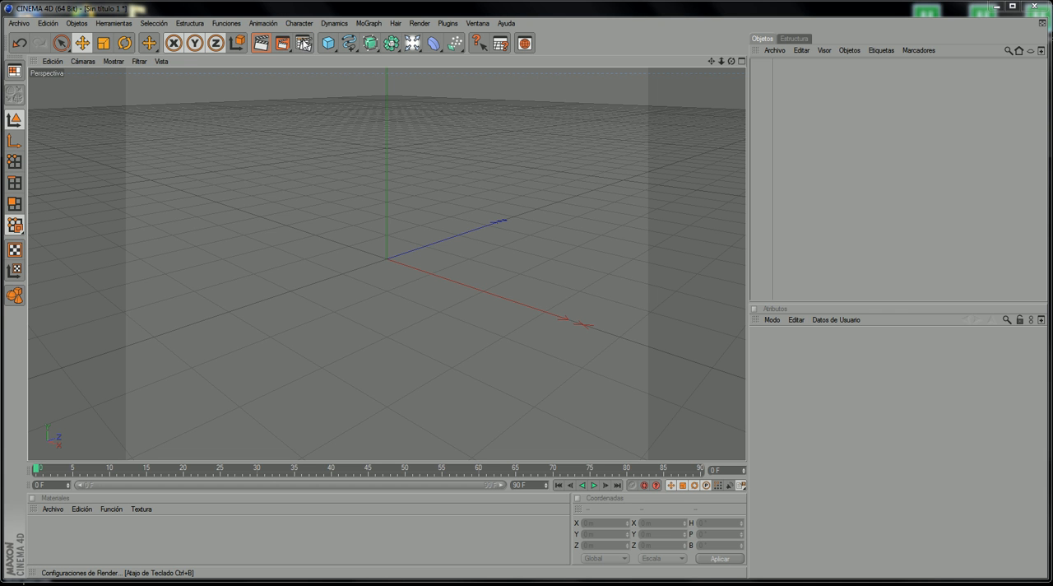
Step: Set the render output to the film/video preset PAL D1/DV Widescreen Square Pixel and close the render settings
{"action": "left_click", "coordinate": [304, 43]}
{"action": "left_click_drag", "start_coordinate": [275, 18], "coordinate": [403, 99]}
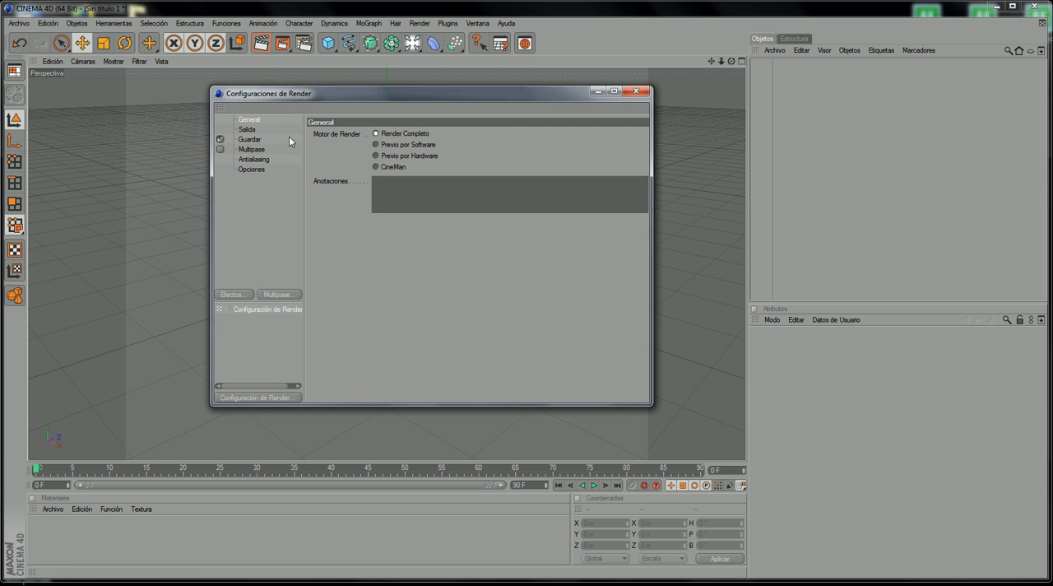
{"action": "left_click", "coordinate": [247, 129]}
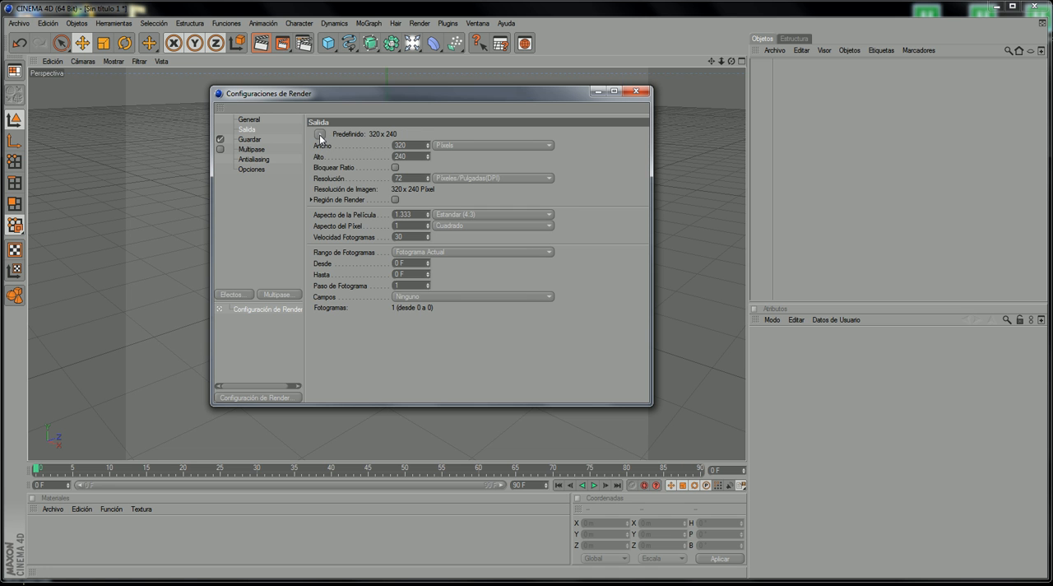
{"action": "left_click", "coordinate": [319, 135]}
{"action": "mouse_move", "coordinate": [346, 162]}
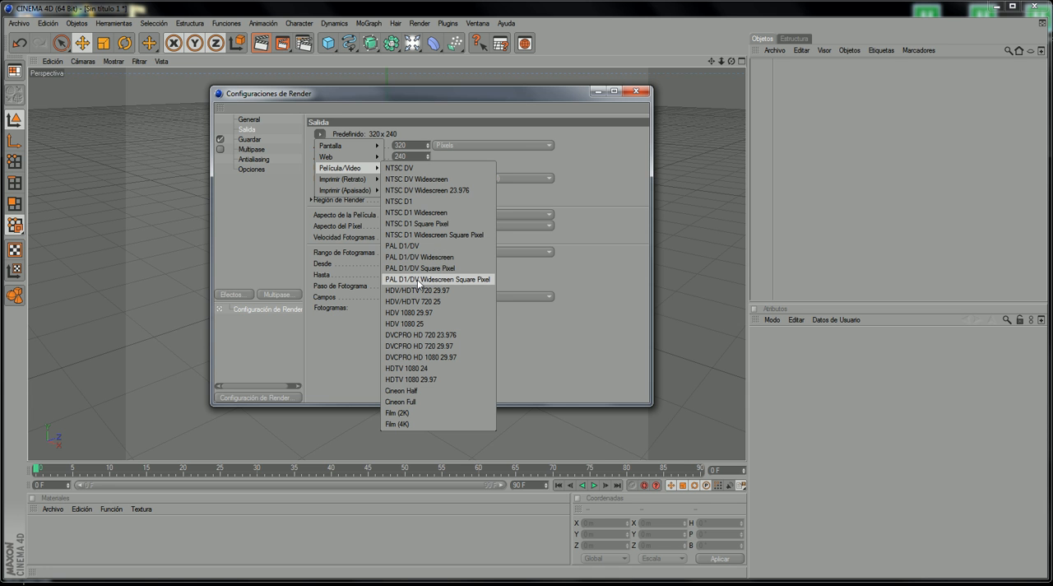
{"action": "left_click", "coordinate": [418, 279]}
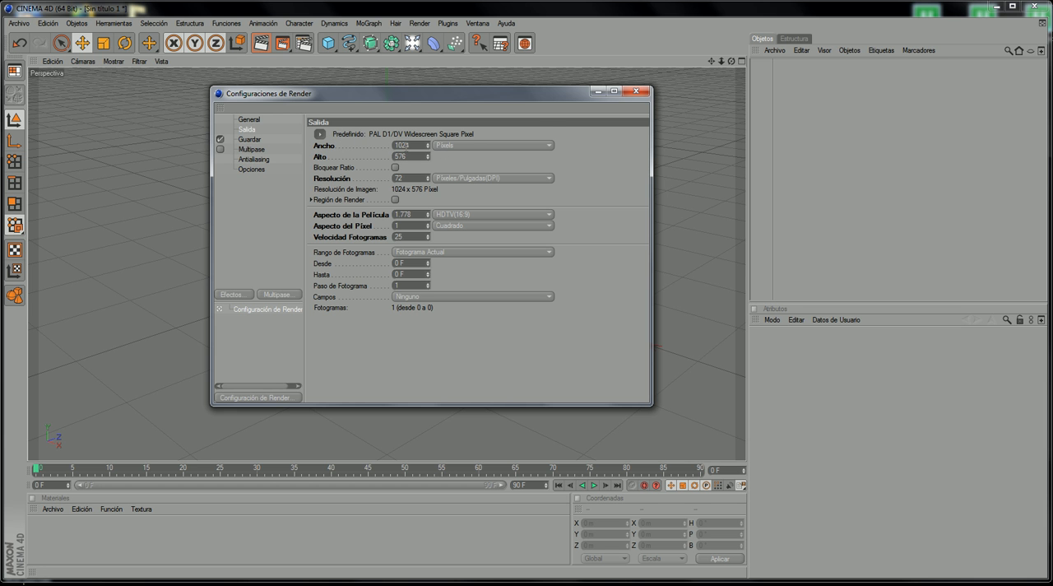
{"action": "left_click", "coordinate": [635, 91]}
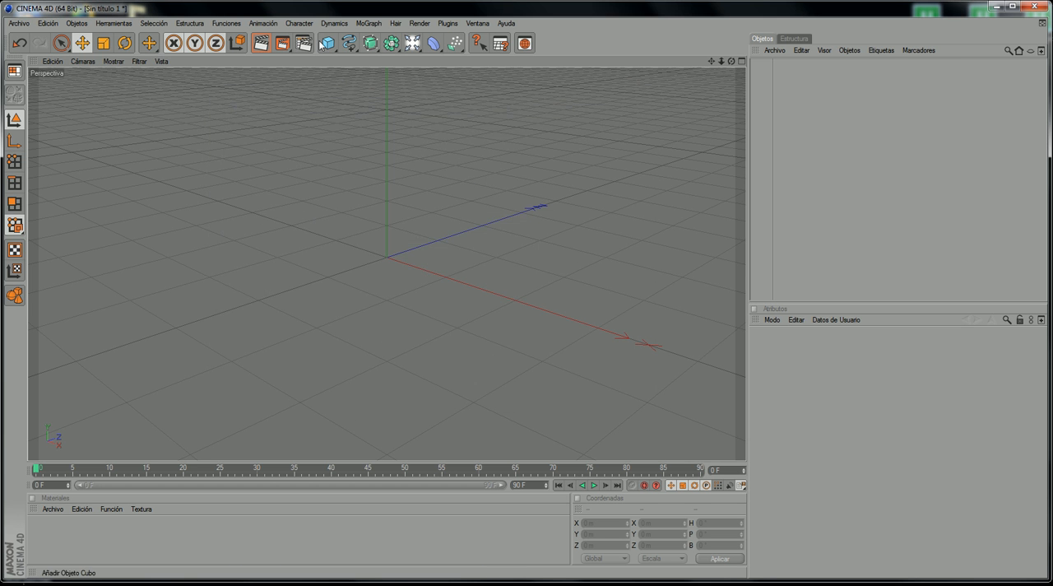
Step: Render the scene to the picture viewer, enlarge the viewer to inspect the widescreen frame, and minimize it
{"action": "left_click", "coordinate": [285, 46]}
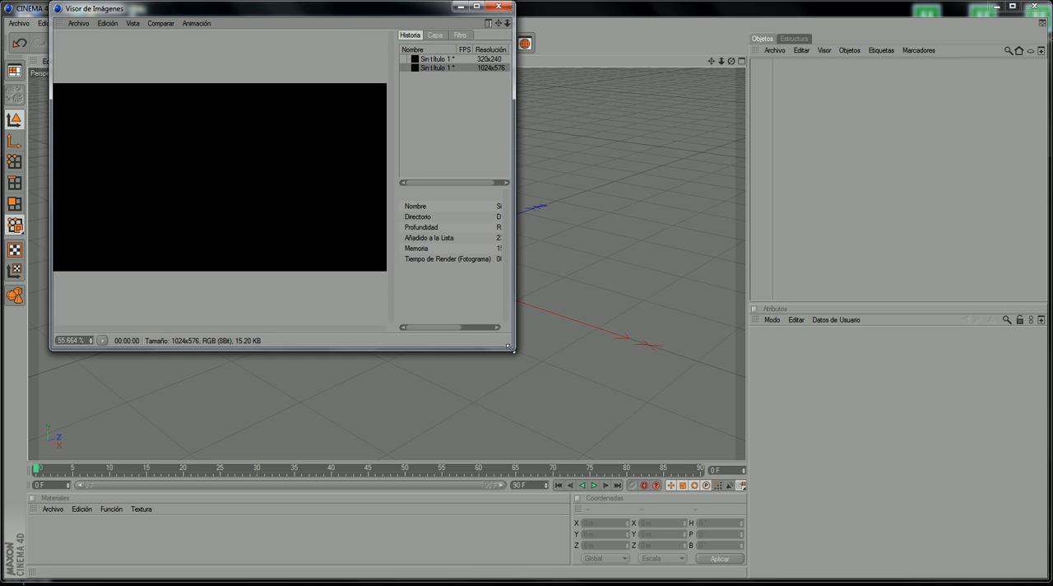
{"action": "left_click_drag", "start_coordinate": [511, 348], "coordinate": [943, 511]}
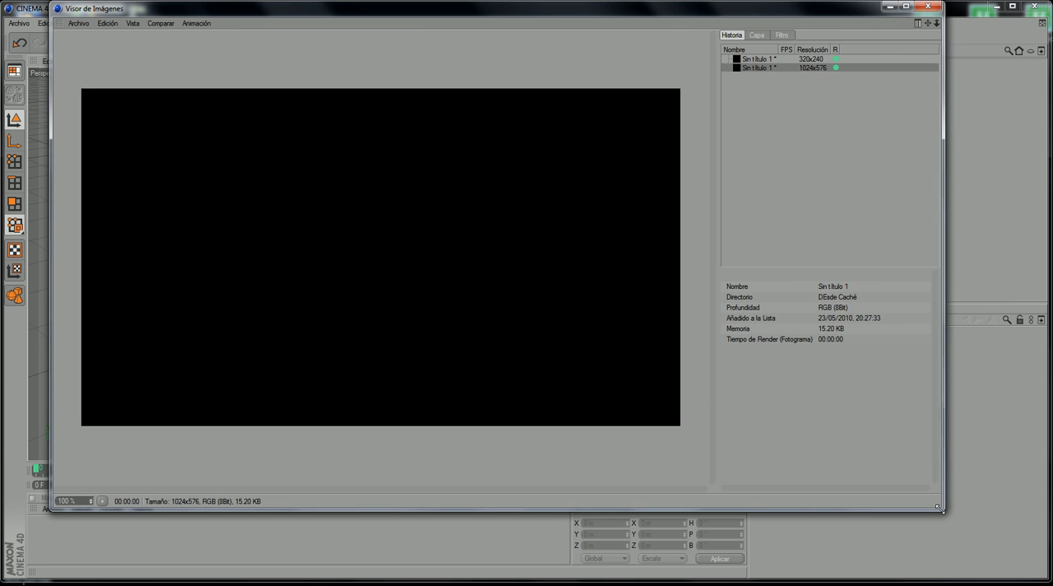
{"action": "left_click", "coordinate": [889, 8]}
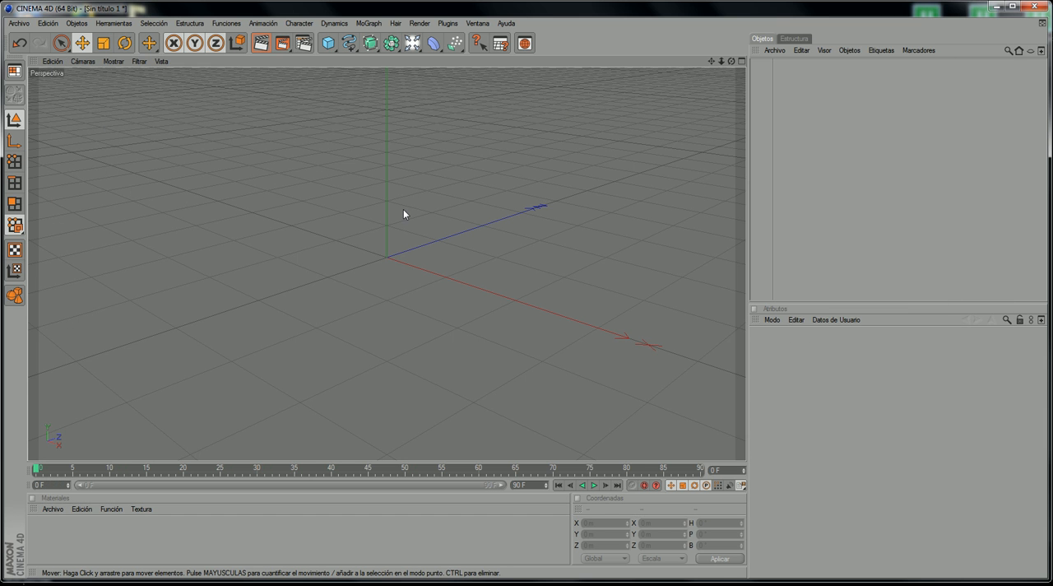
Step: Check the reference video and add a rectangle spline primitive to the scene
{"action": "scroll", "coordinate": [482, 162], "scroll_direction": "down", "scroll_amount": 2}
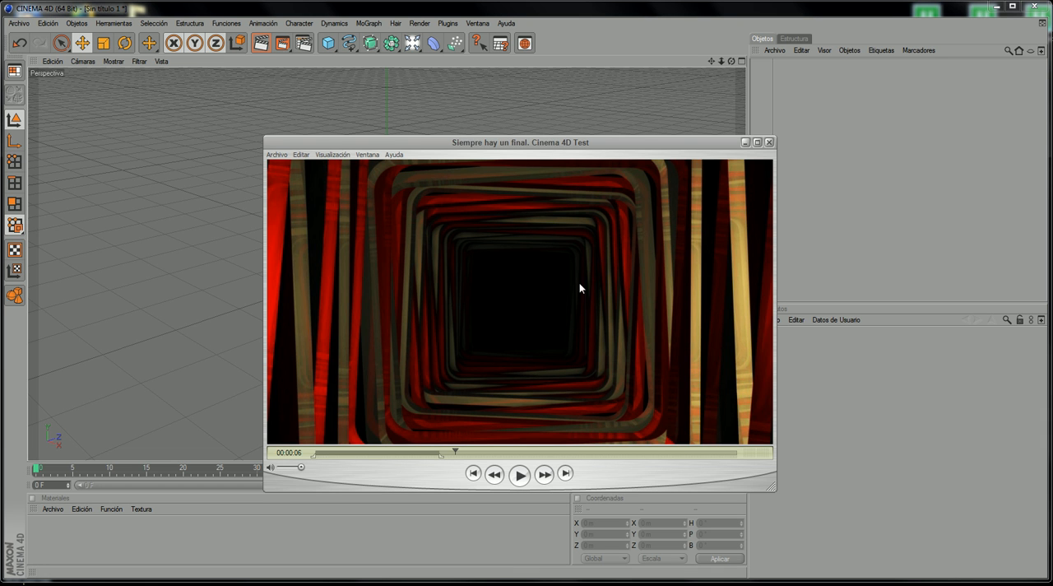
{"action": "left_click", "coordinate": [746, 142]}
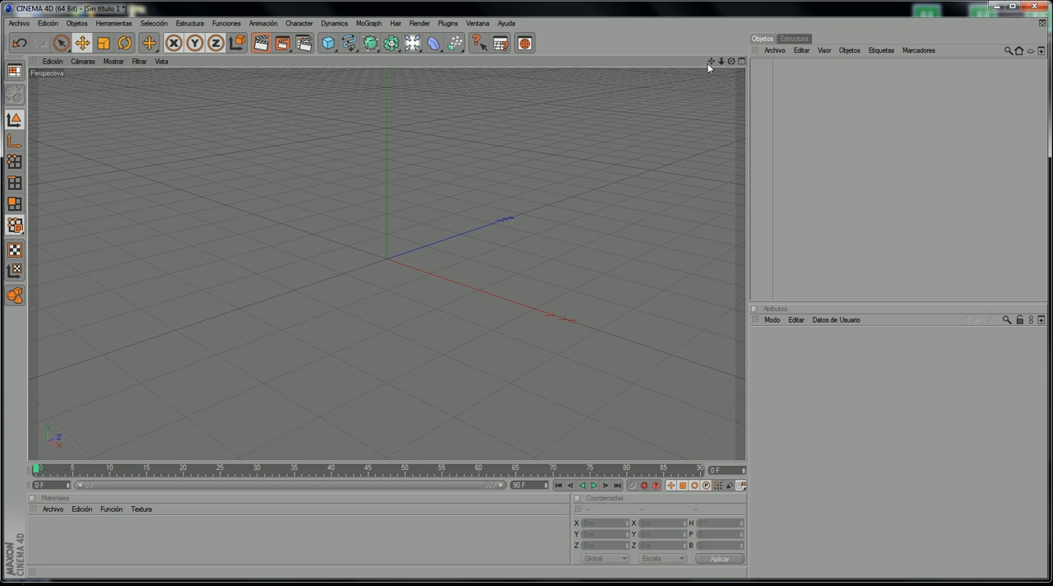
{"action": "left_click_drag", "start_coordinate": [712, 62], "coordinate": [618, 154]}
{"action": "left_click", "coordinate": [349, 45]}
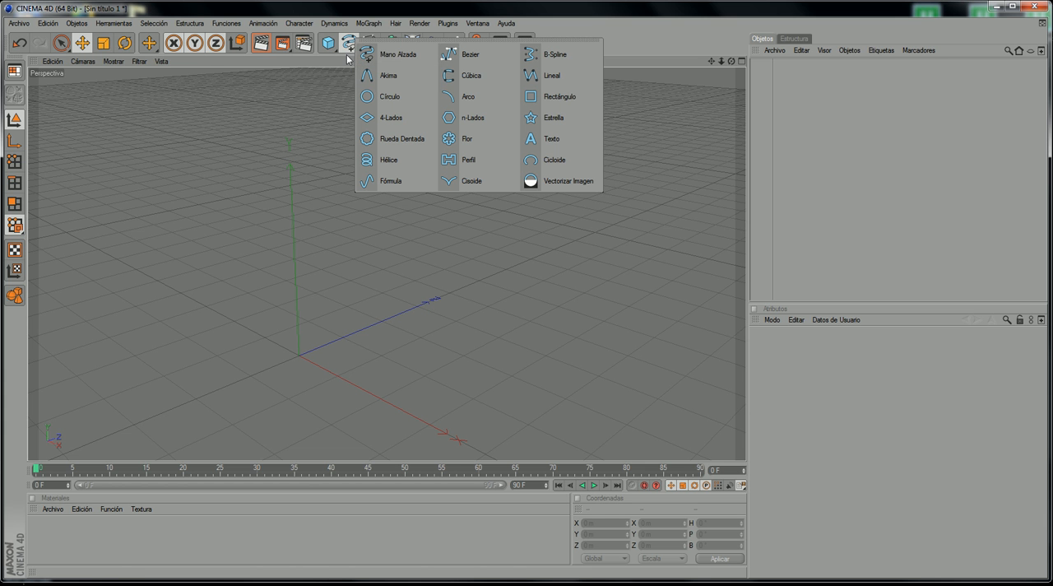
{"action": "left_click", "coordinate": [559, 97]}
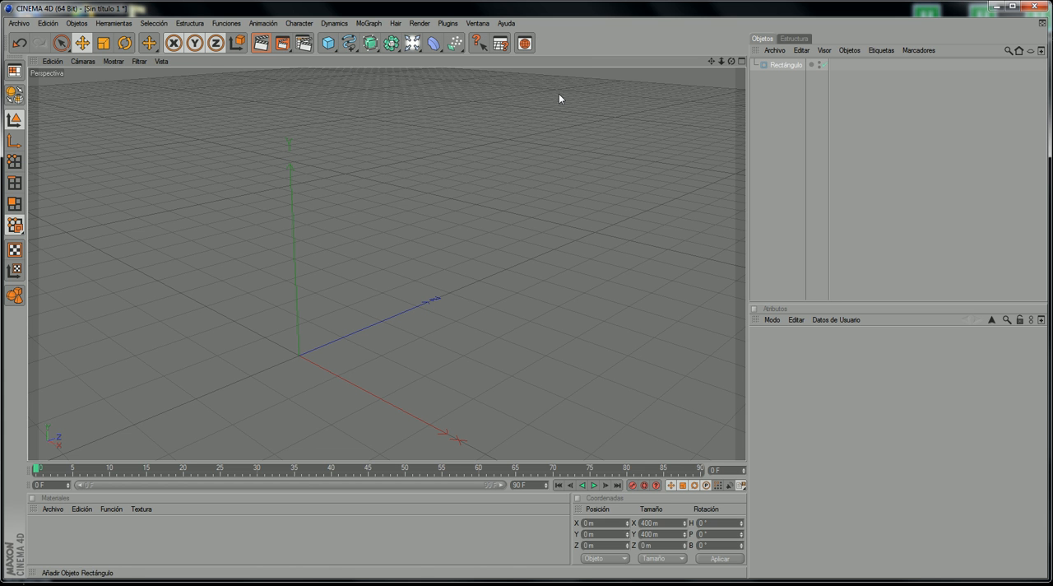
{"action": "left_click_drag", "start_coordinate": [731, 62], "coordinate": [764, 3]}
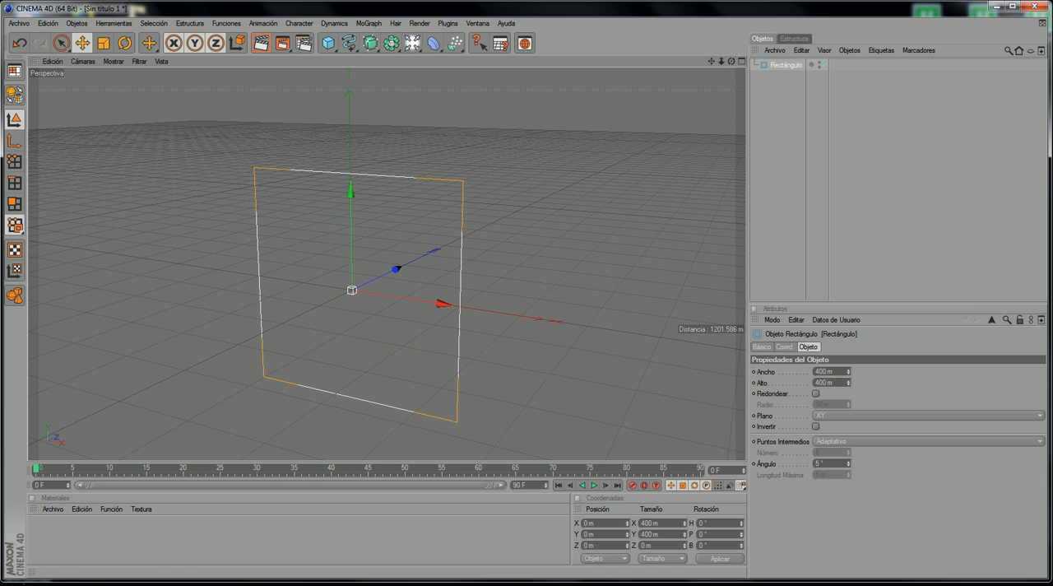
Step: Compare the rectangle spline with the shape of the tunnel frames in the reference video
{"action": "key", "text": "alt+Tab"}
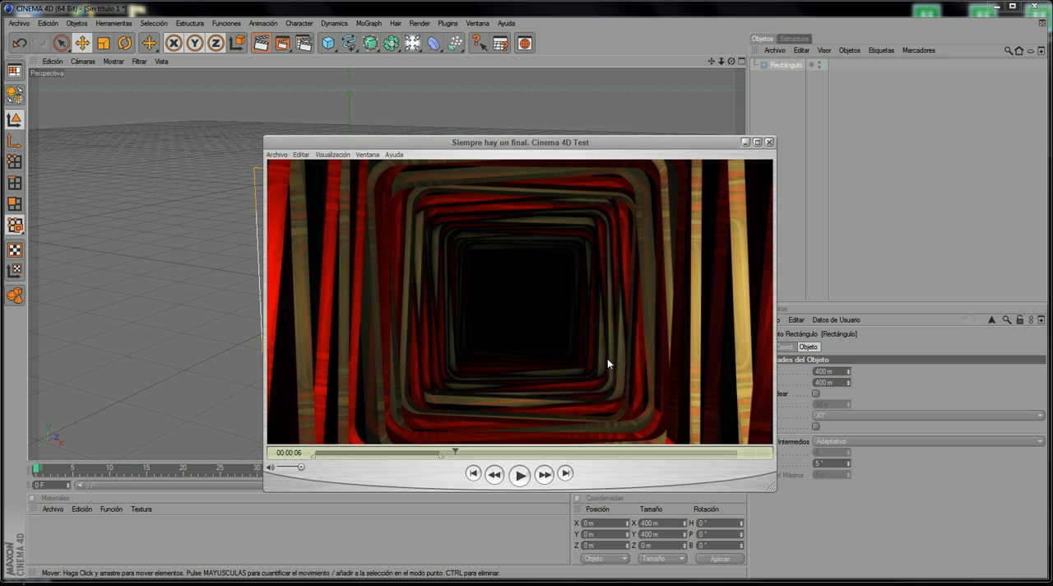
{"action": "left_click", "coordinate": [744, 141]}
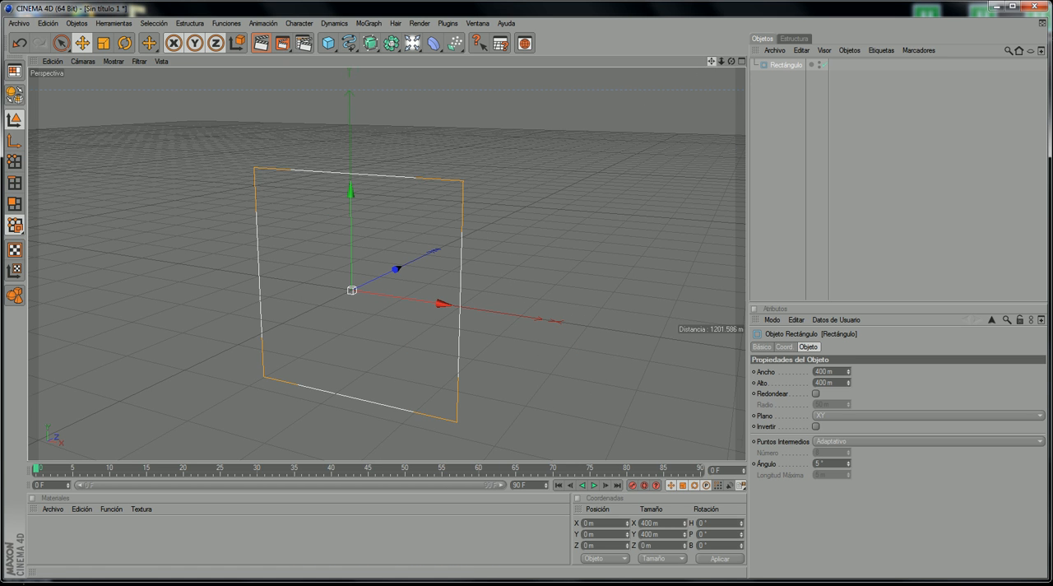
{"action": "left_click_drag", "start_coordinate": [712, 62], "coordinate": [723, 54]}
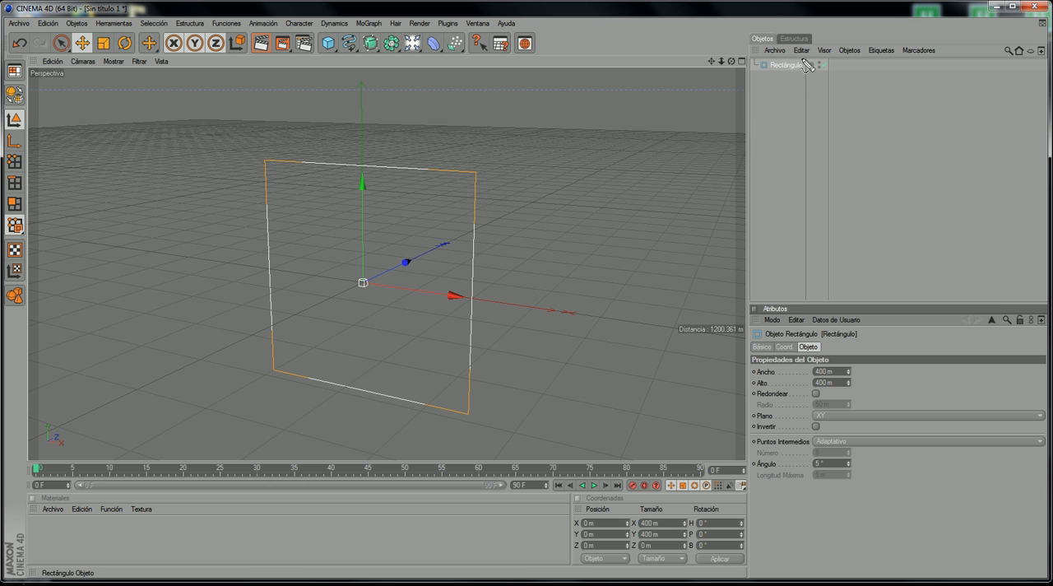
{"action": "mouse_move", "coordinate": [794, 76]}
{"action": "left_mouse_down"}
{"action": "mouse_move", "coordinate": [815, 251]}
{"action": "mouse_move", "coordinate": [769, 288]}
{"action": "mouse_move", "coordinate": [792, 306]}
{"action": "left_mouse_up"}
{"action": "key", "text": "Escape"}
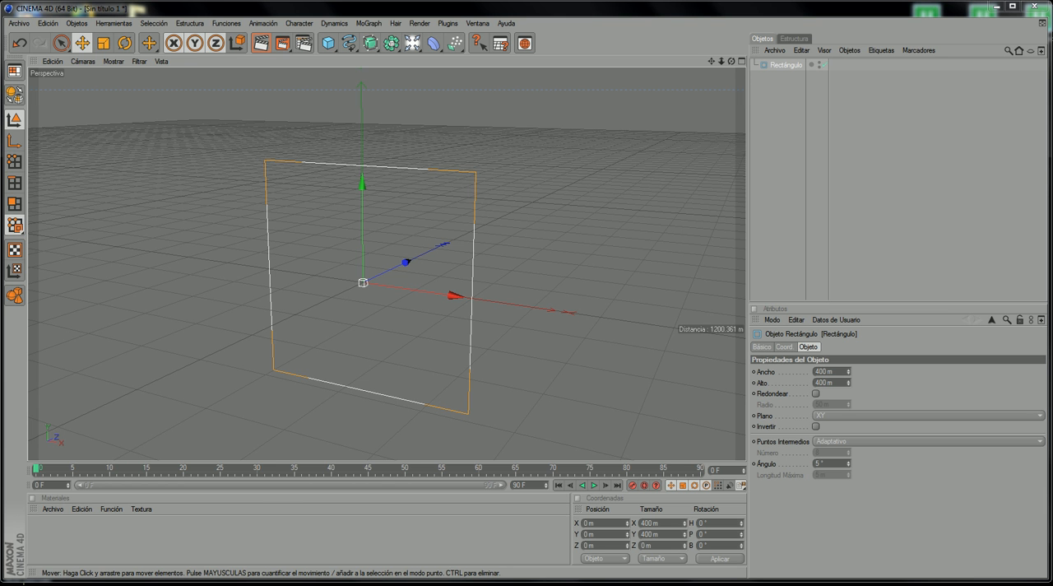
{"action": "key", "text": "alt+Tab"}
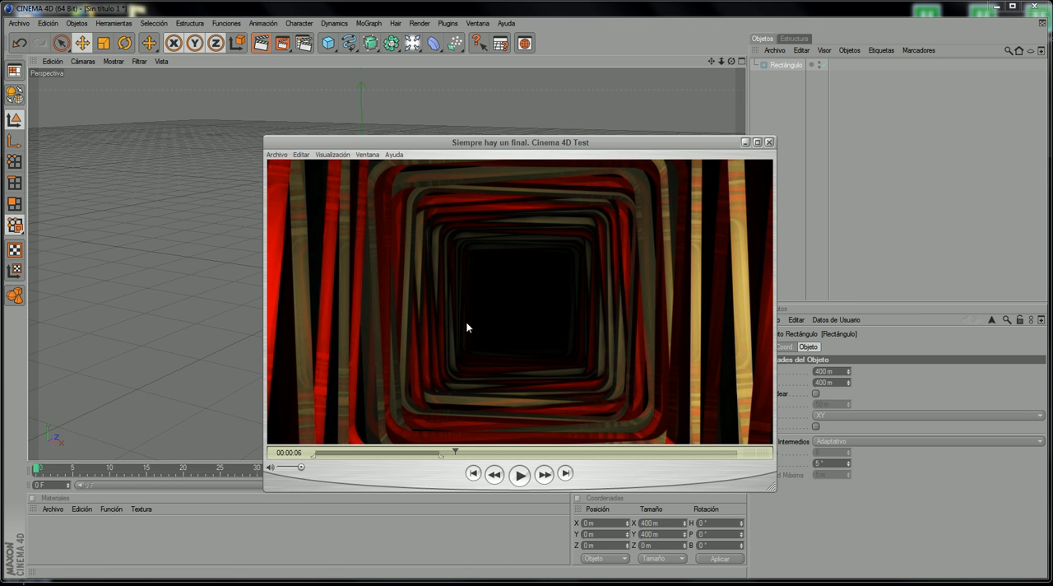
{"action": "left_click", "coordinate": [745, 144]}
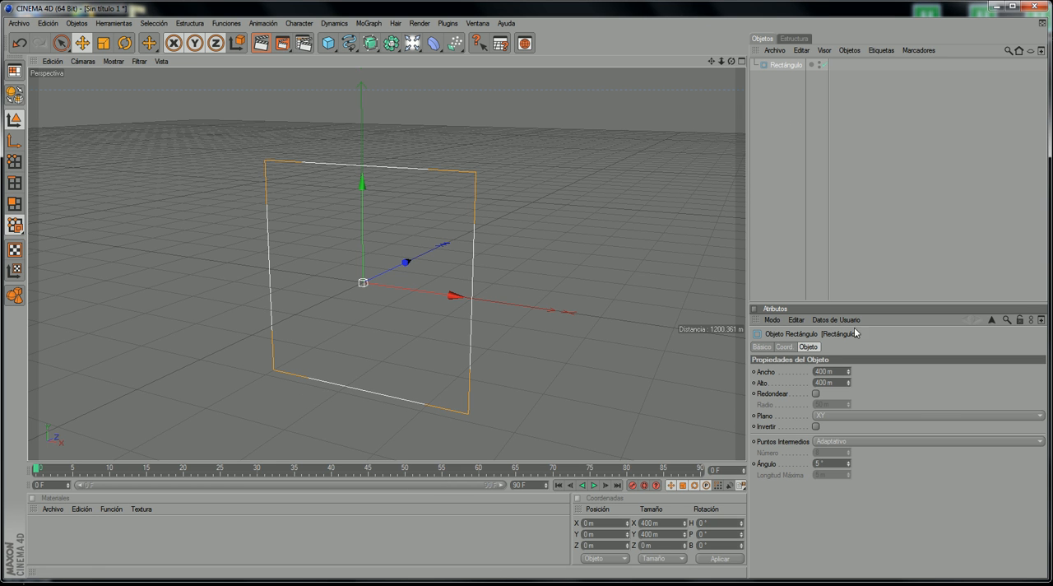
Step: Enable rounded corners on the rectangle spline and compare them with the frames in the reference video
{"action": "left_click", "coordinate": [815, 394]}
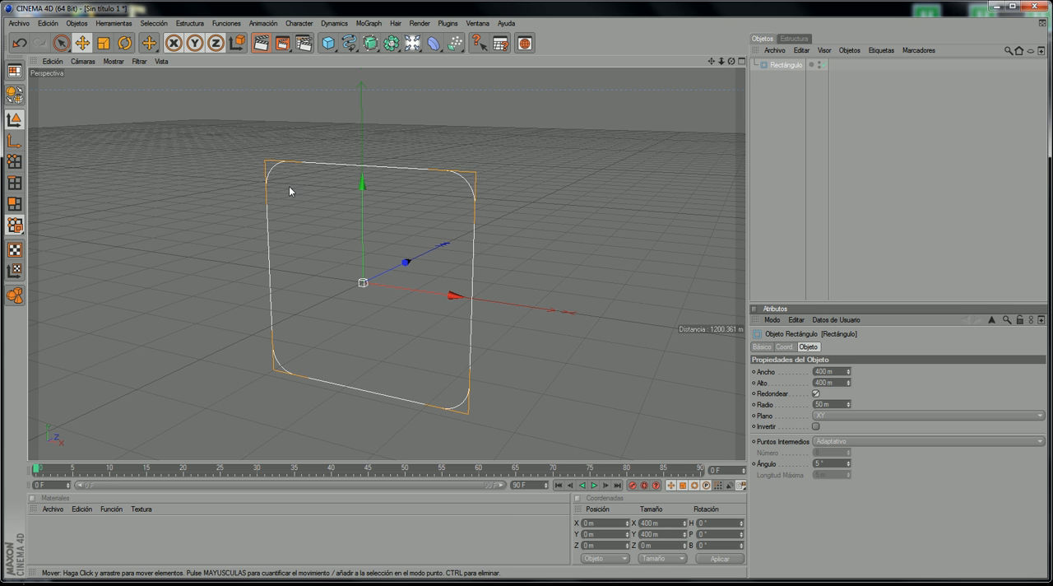
{"action": "left_click", "coordinate": [478, 209]}
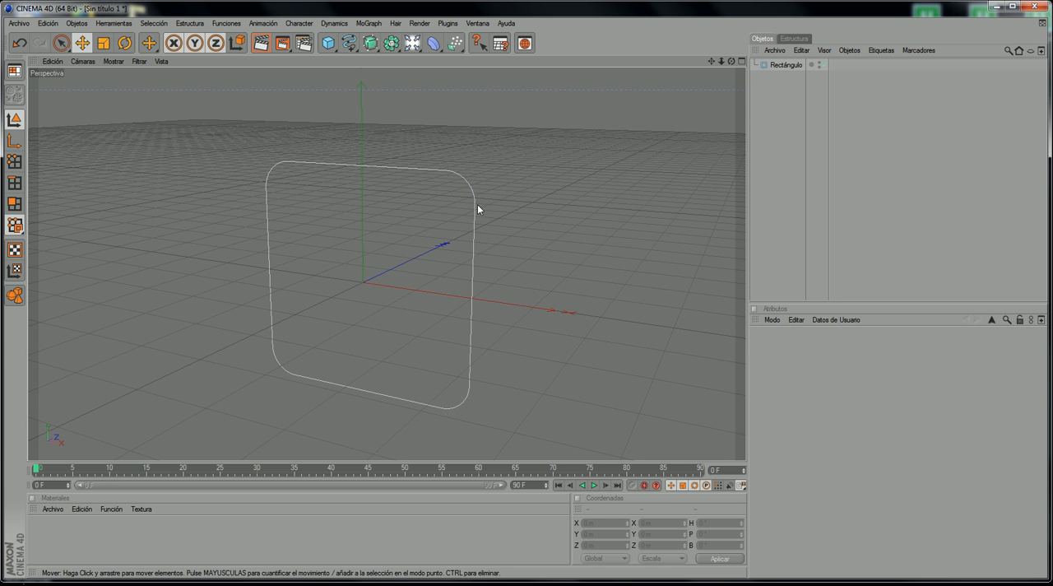
{"action": "left_click", "coordinate": [778, 67]}
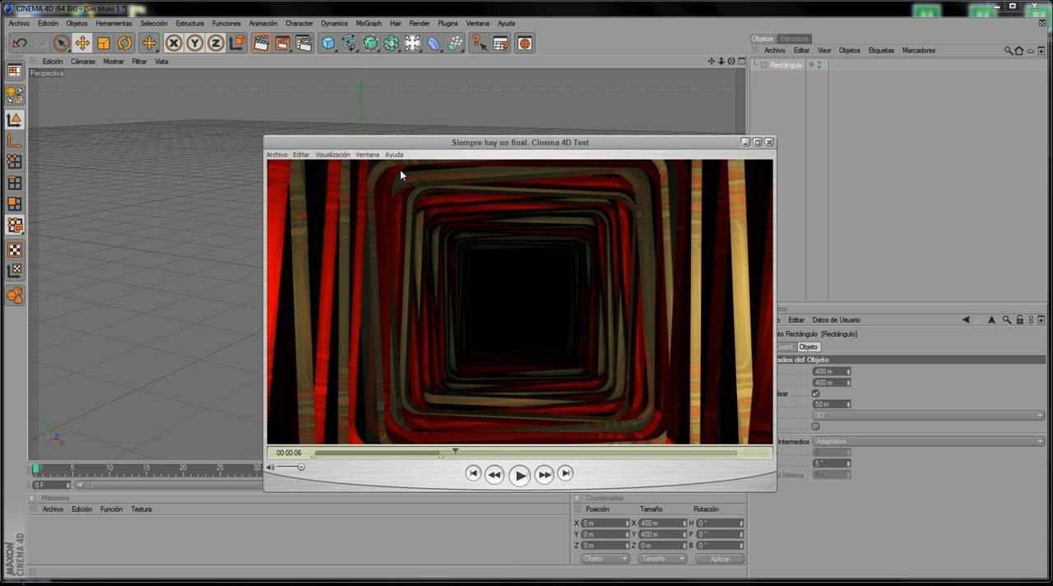
{"action": "key", "text": "ctrl+shift+d"}
{"action": "left_click_drag", "start_coordinate": [373, 191], "coordinate": [400, 165]}
{"action": "key", "text": "Escape"}
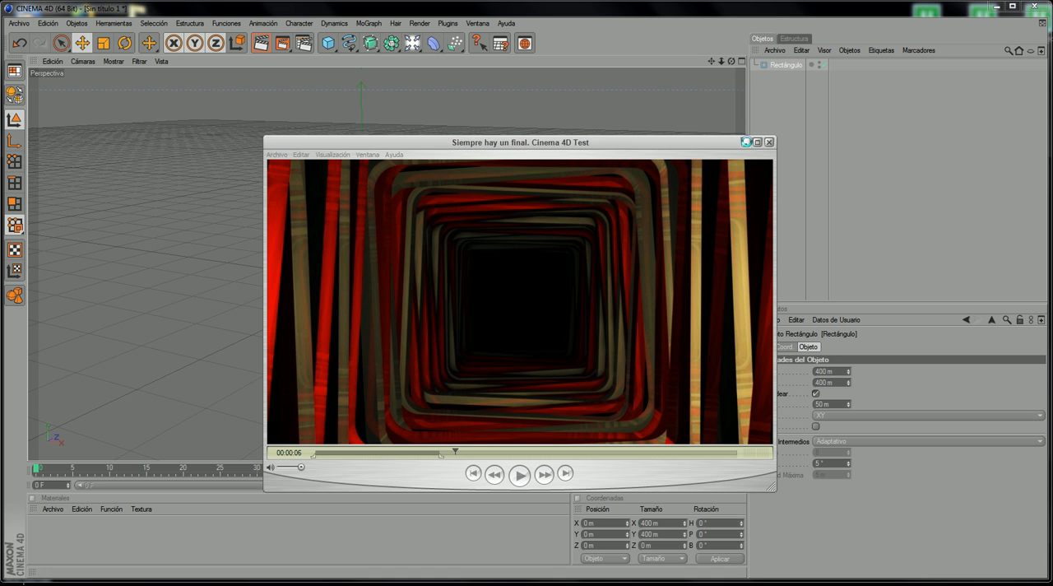
{"action": "left_click", "coordinate": [746, 141]}
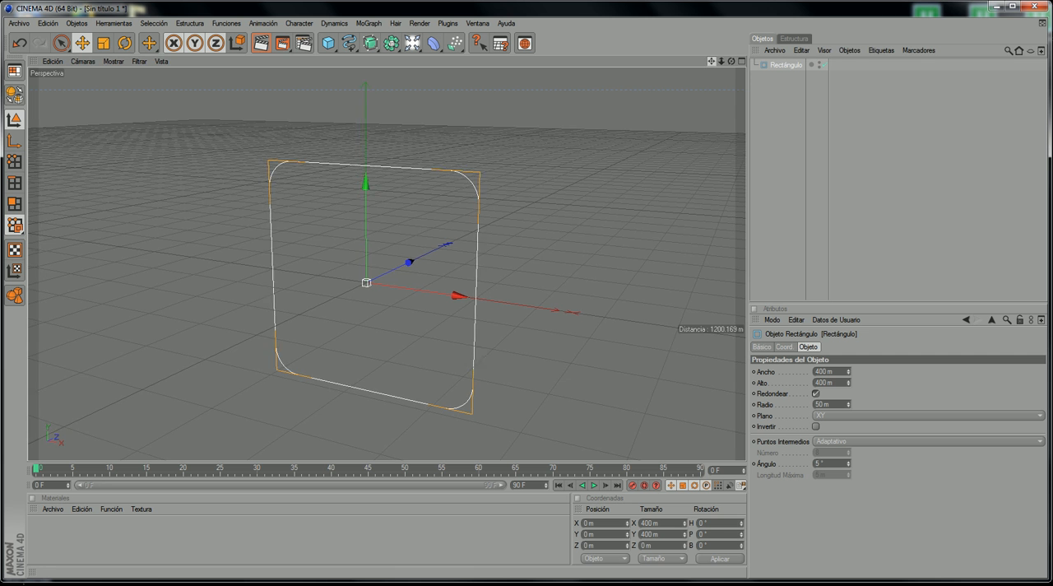
Step: Convert the rounded rectangle into an editable spline
{"action": "left_click_drag", "start_coordinate": [711, 62], "coordinate": [737, 58]}
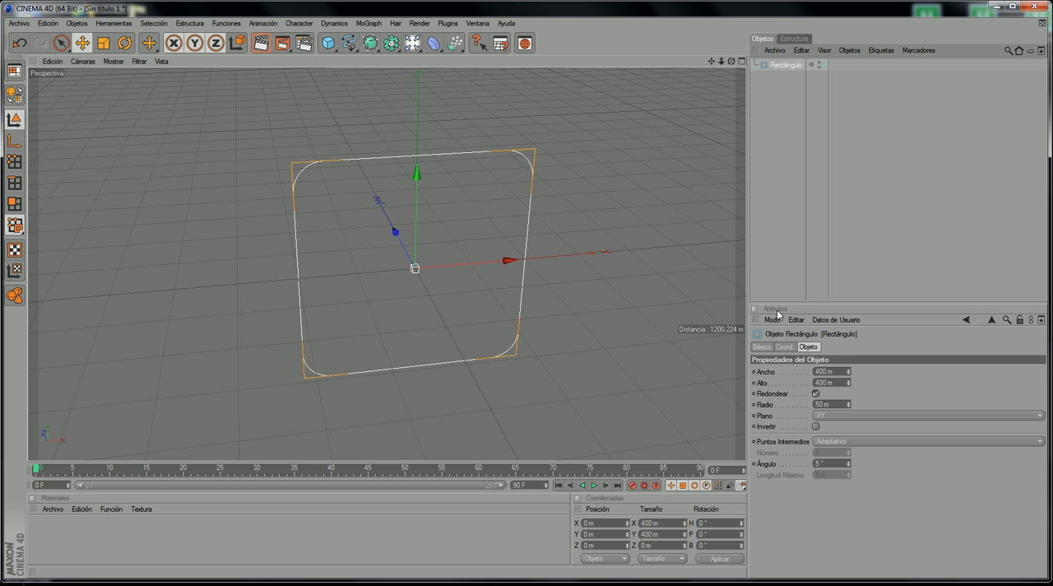
{"action": "left_click", "coordinate": [16, 96]}
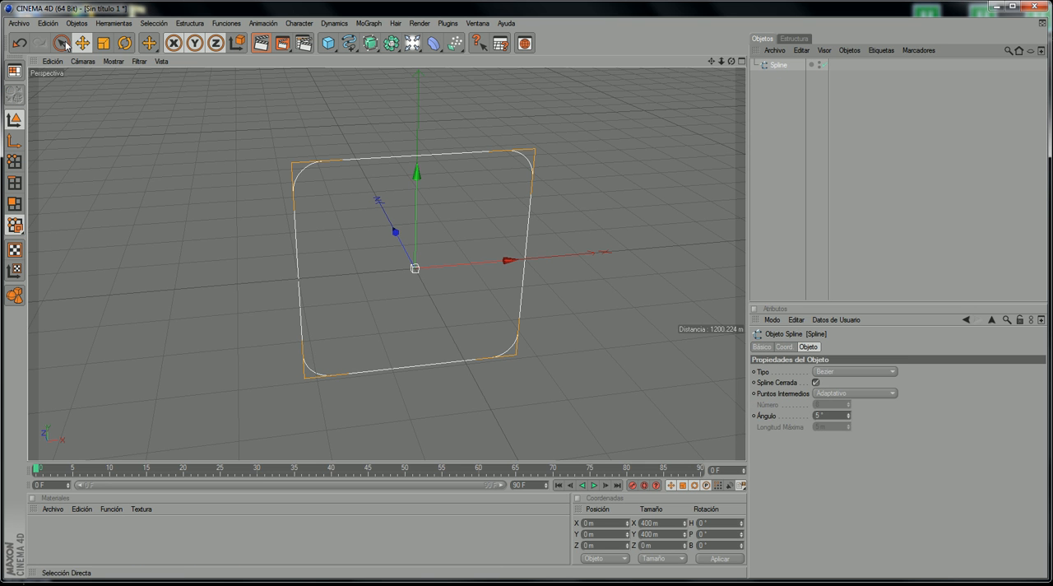
Step: Select all points of the rounded spline, add a parallel inner contour with the Contornear tool, and deselect the points
{"action": "left_click", "coordinate": [64, 43]}
{"action": "left_click", "coordinate": [14, 161]}
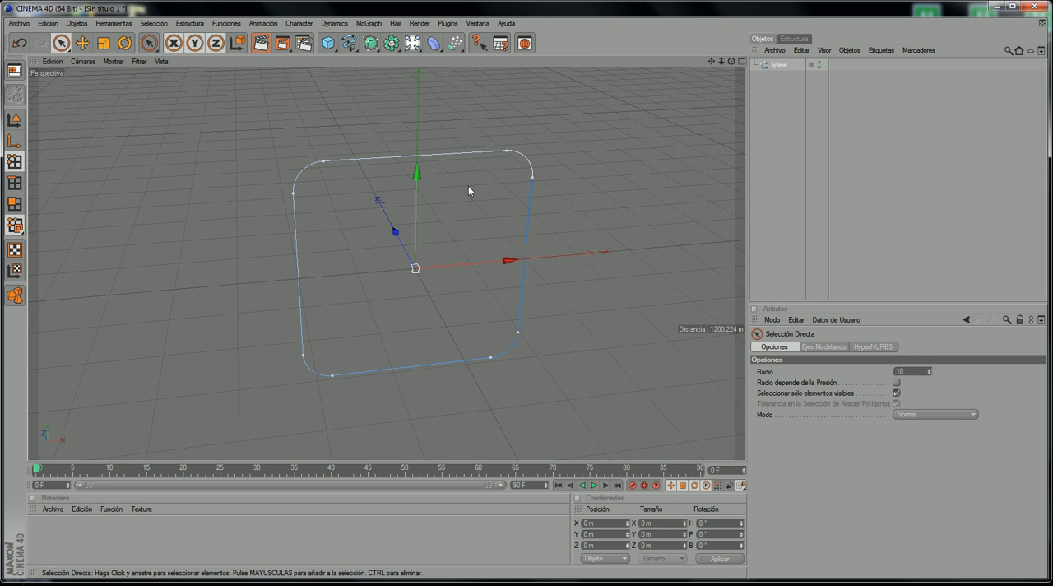
{"action": "scroll", "coordinate": [314, 150], "scroll_direction": "up", "scroll_amount": 2}
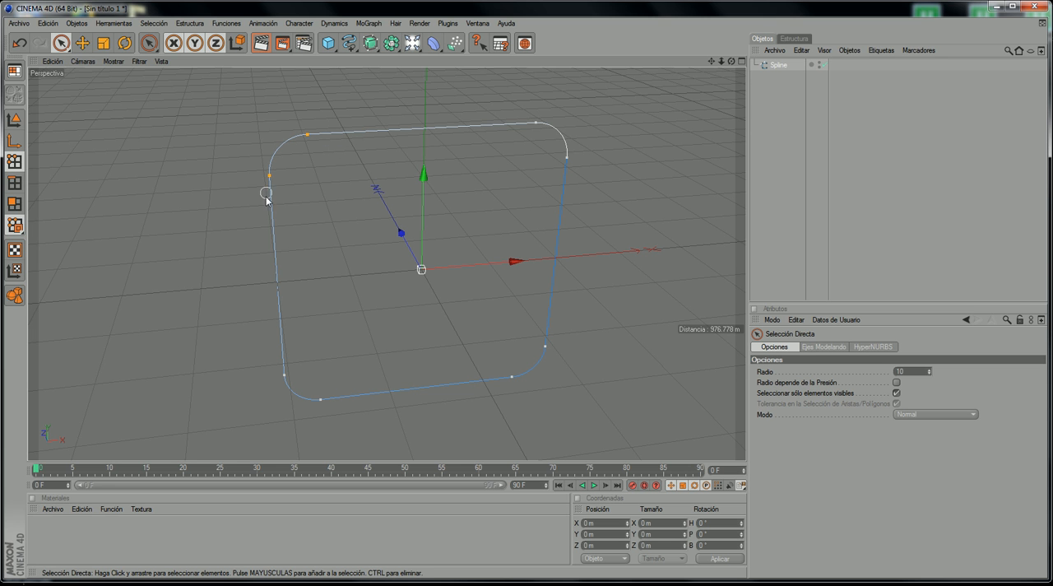
{"action": "mouse_move", "coordinate": [266, 199]}
{"action": "left_mouse_down"}
{"action": "mouse_move", "coordinate": [274, 352]}
{"action": "mouse_move", "coordinate": [301, 402]}
{"action": "mouse_move", "coordinate": [477, 383]}
{"action": "mouse_move", "coordinate": [539, 366]}
{"action": "mouse_move", "coordinate": [546, 353]}
{"action": "mouse_move", "coordinate": [539, 278]}
{"action": "mouse_move", "coordinate": [566, 160]}
{"action": "mouse_move", "coordinate": [523, 124]}
{"action": "mouse_move", "coordinate": [542, 128]}
{"action": "left_mouse_up"}
{"action": "right_click", "coordinate": [501, 147]}
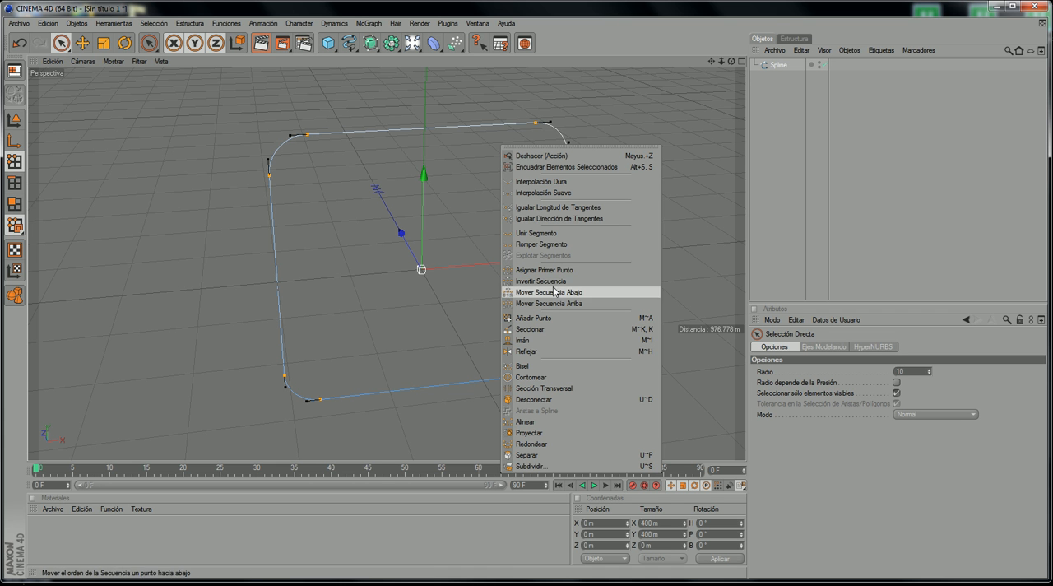
{"action": "left_click", "coordinate": [531, 377]}
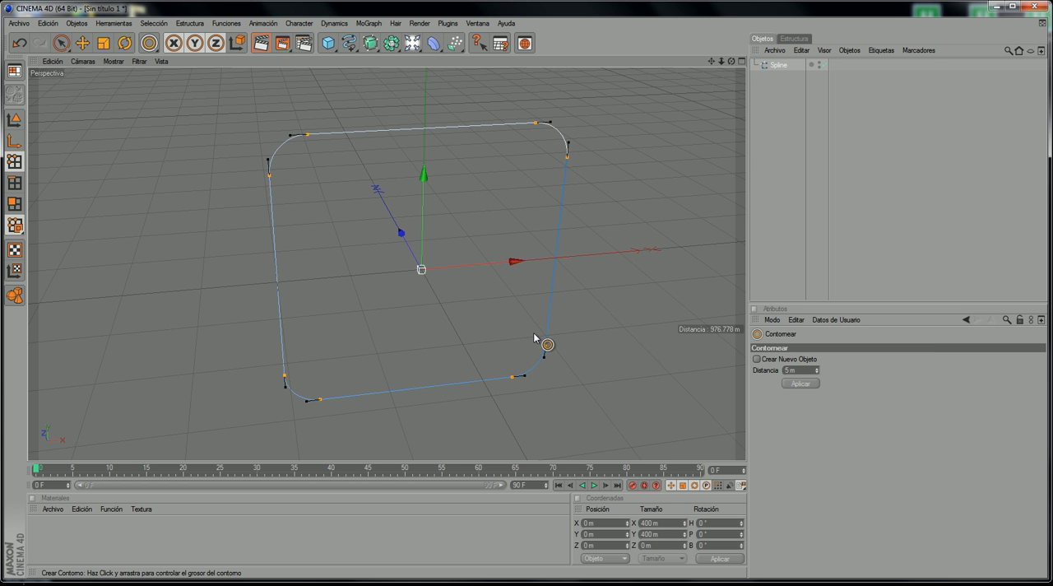
{"action": "left_click_drag", "start_coordinate": [536, 332], "coordinate": [563, 327]}
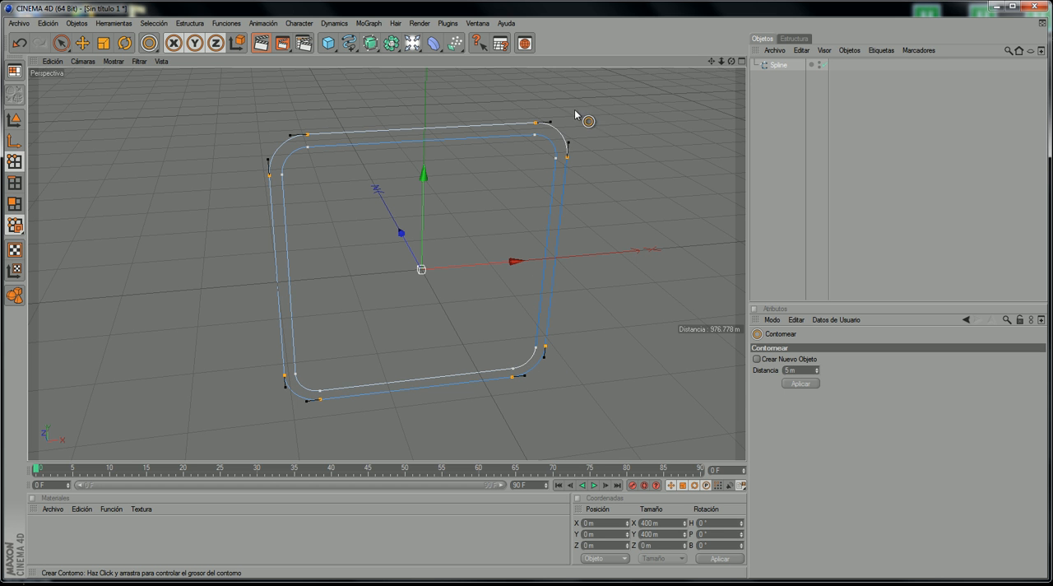
{"action": "left_click_drag", "start_coordinate": [732, 62], "coordinate": [557, 118]}
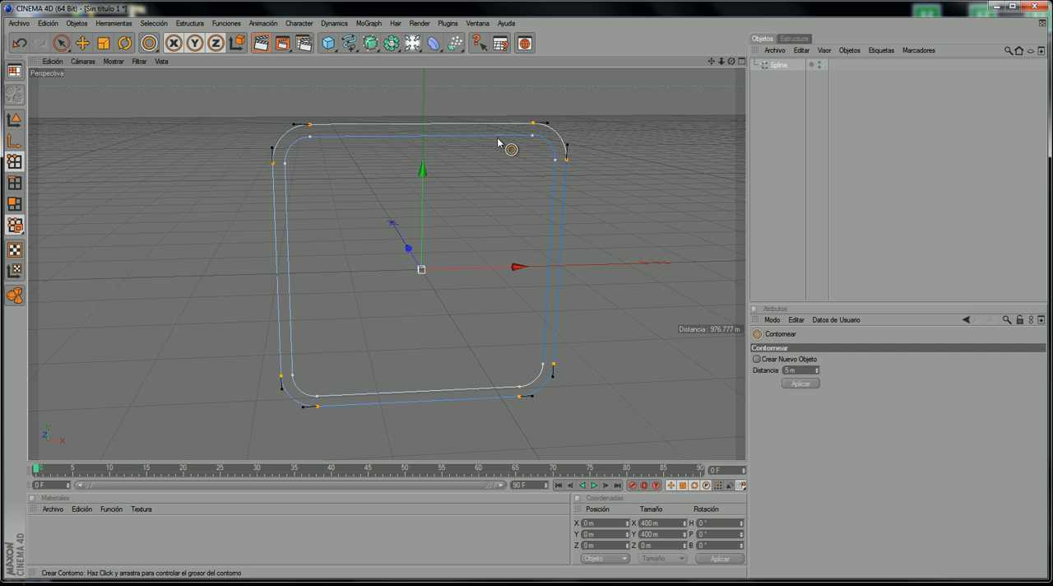
{"action": "left_click", "coordinate": [60, 45]}
{"action": "left_click", "coordinate": [148, 206]}
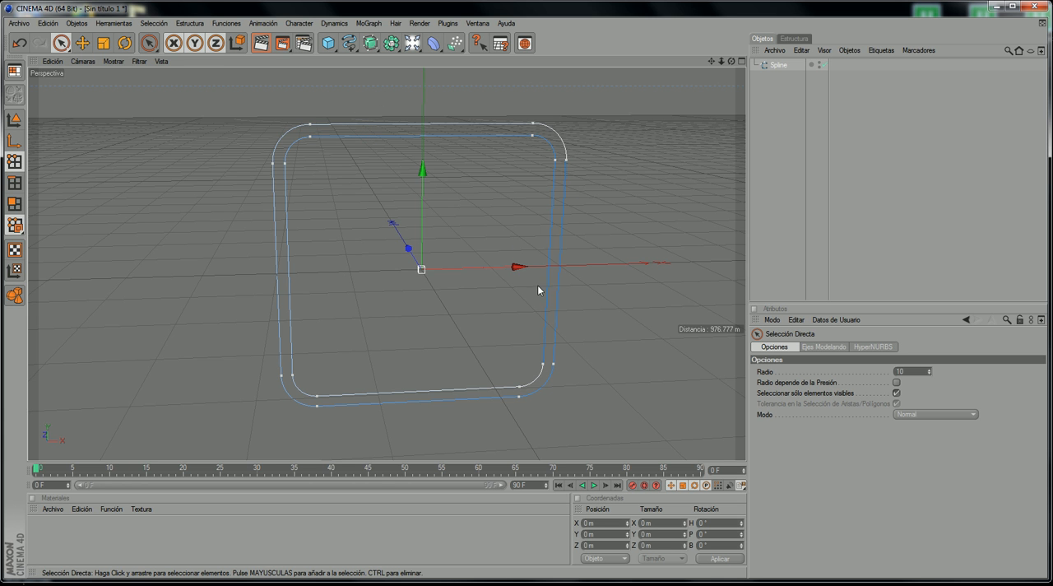
Step: Add a NURBS Extrusión object and nest the double-contour spline inside it to form a solid frame
{"action": "left_click", "coordinate": [371, 42]}
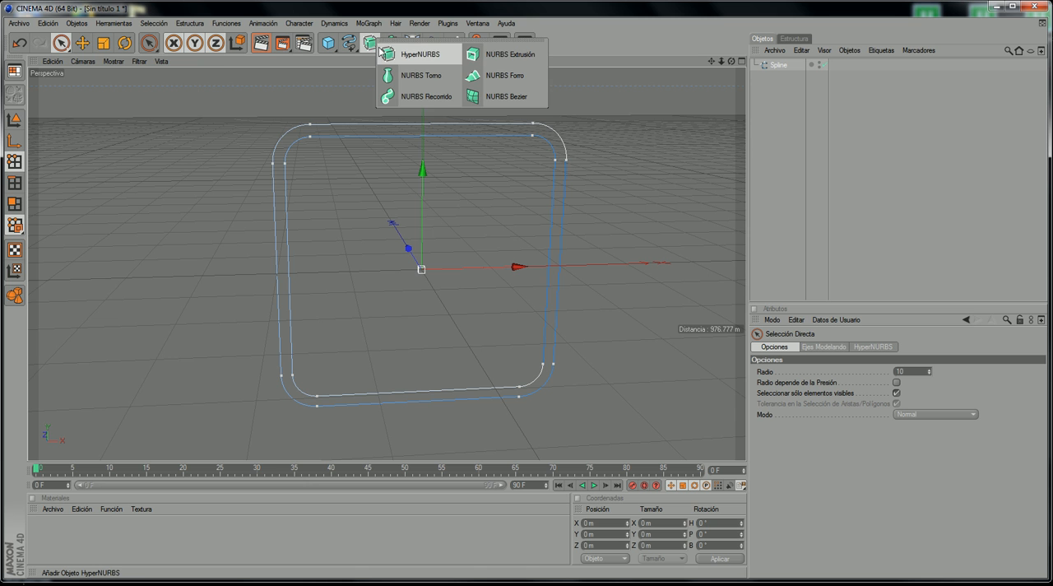
{"action": "left_click", "coordinate": [500, 58]}
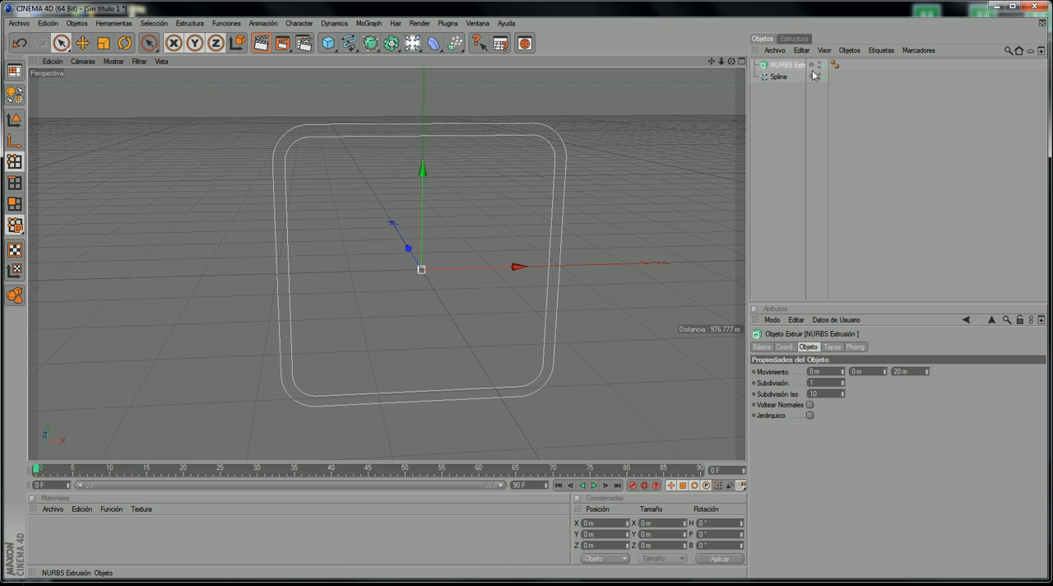
{"action": "left_click_drag", "start_coordinate": [827, 81], "coordinate": [869, 80]}
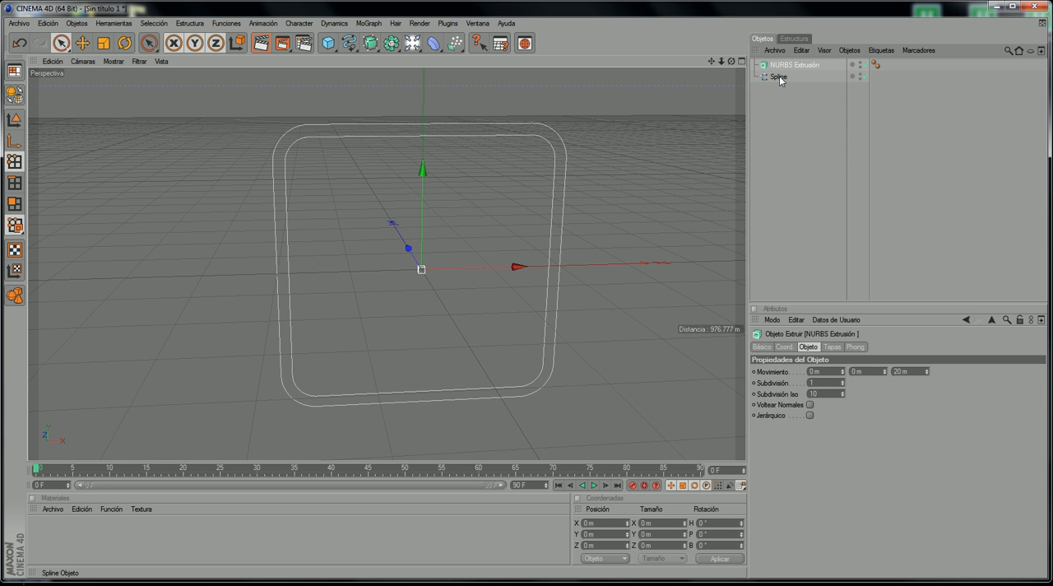
{"action": "mouse_move", "coordinate": [778, 82]}
{"action": "left_mouse_down"}
{"action": "mouse_move", "coordinate": [772, 71]}
{"action": "mouse_move", "coordinate": [786, 71]}
{"action": "left_mouse_up"}
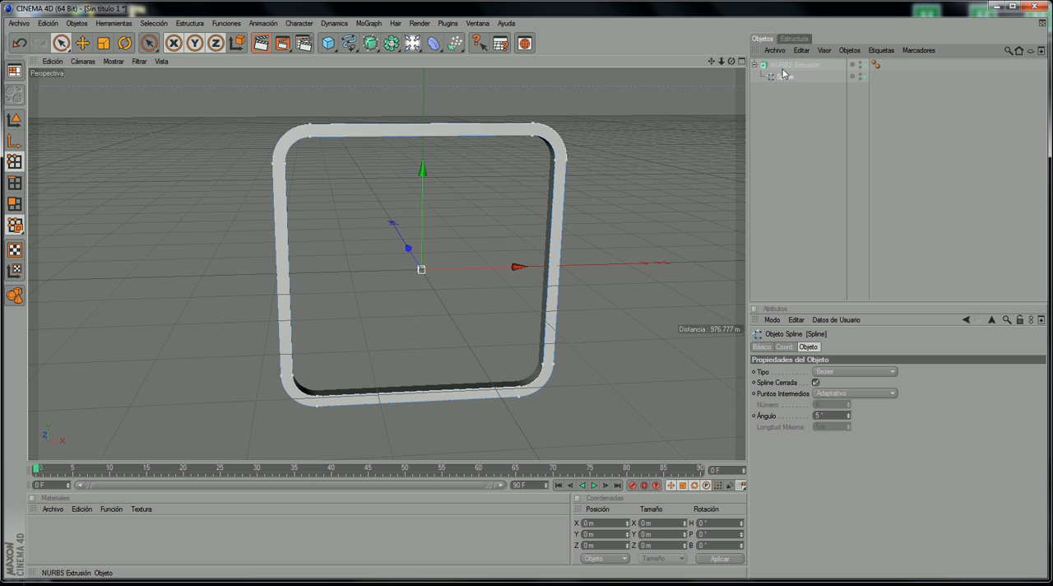
{"action": "left_click_drag", "start_coordinate": [732, 61], "coordinate": [717, 66]}
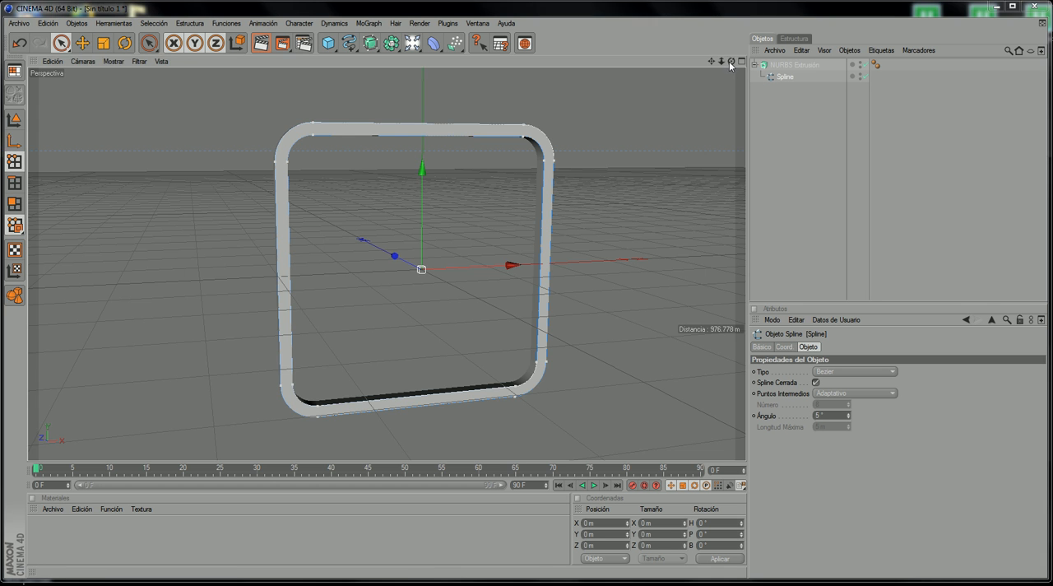
{"action": "left_click_drag", "start_coordinate": [731, 62], "coordinate": [648, 98]}
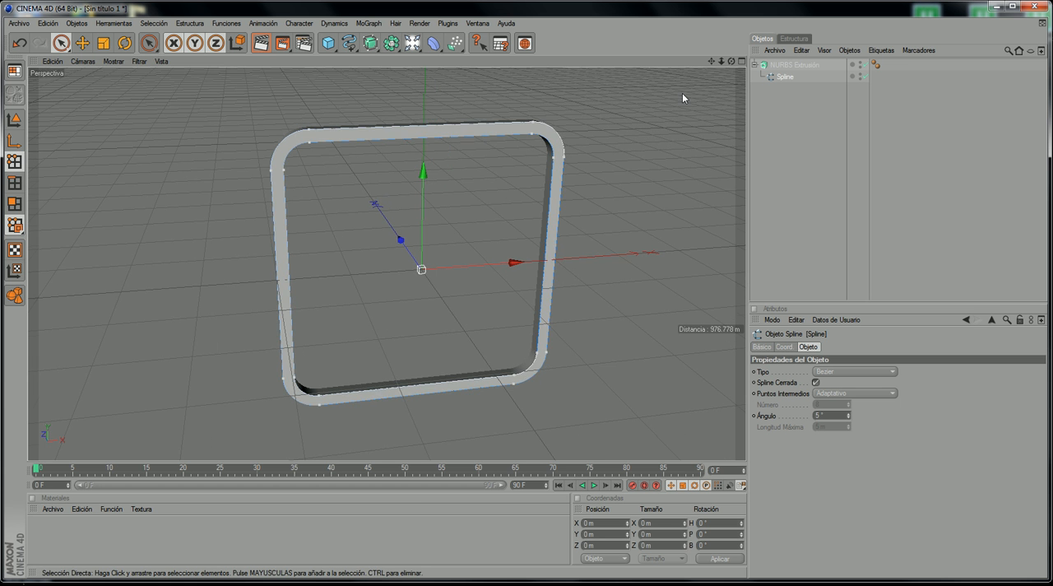
{"action": "scroll", "coordinate": [681, 93], "scroll_direction": "up", "scroll_amount": 2}
{"action": "scroll", "coordinate": [709, 75], "scroll_direction": "up", "scroll_amount": 2}
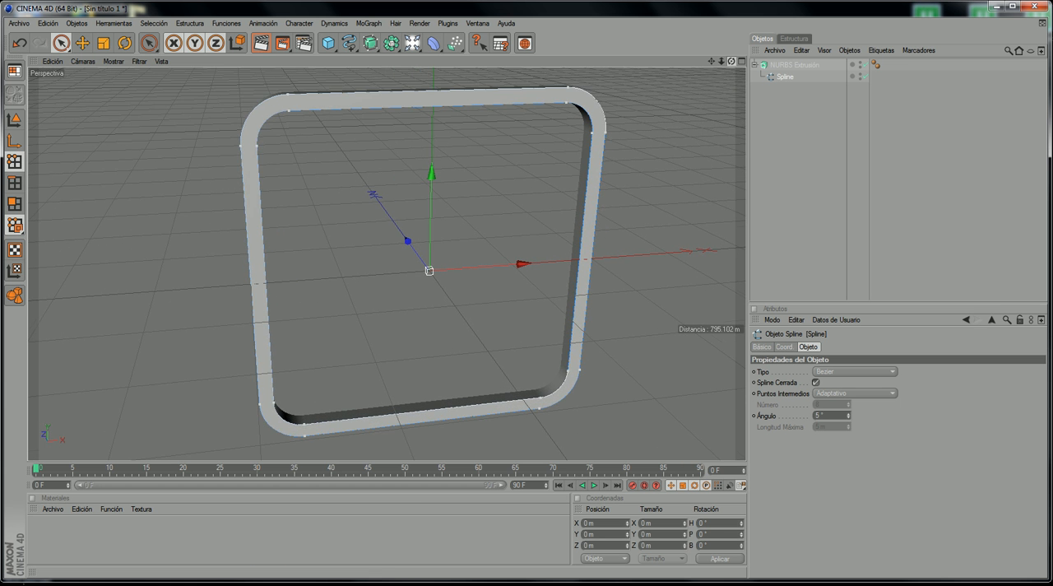
{"action": "left_click_drag", "start_coordinate": [731, 61], "coordinate": [654, 42]}
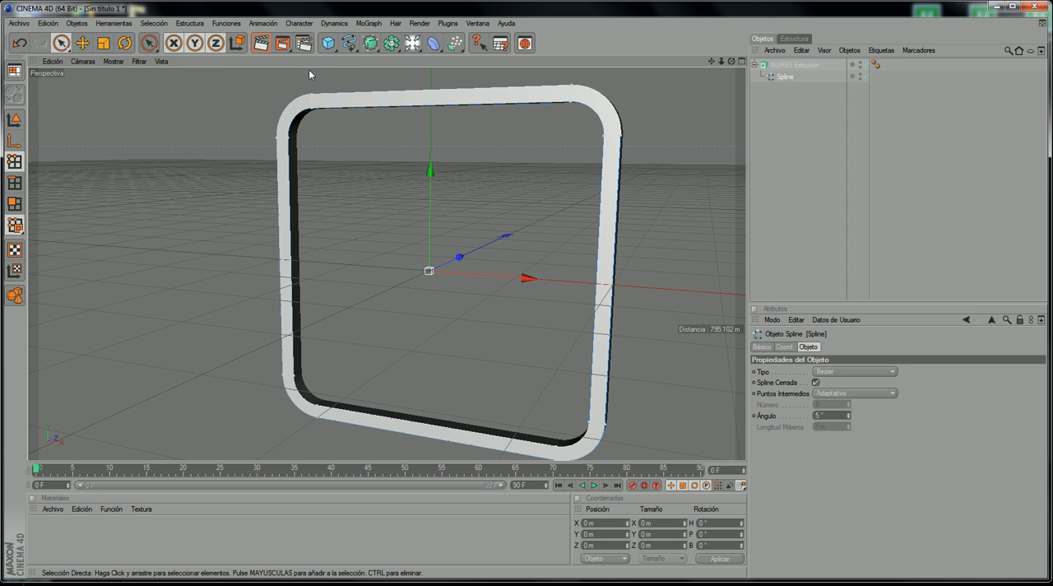
{"action": "left_click_drag", "start_coordinate": [731, 62], "coordinate": [705, 94]}
{"action": "left_click_drag", "start_coordinate": [735, 62], "coordinate": [694, 81]}
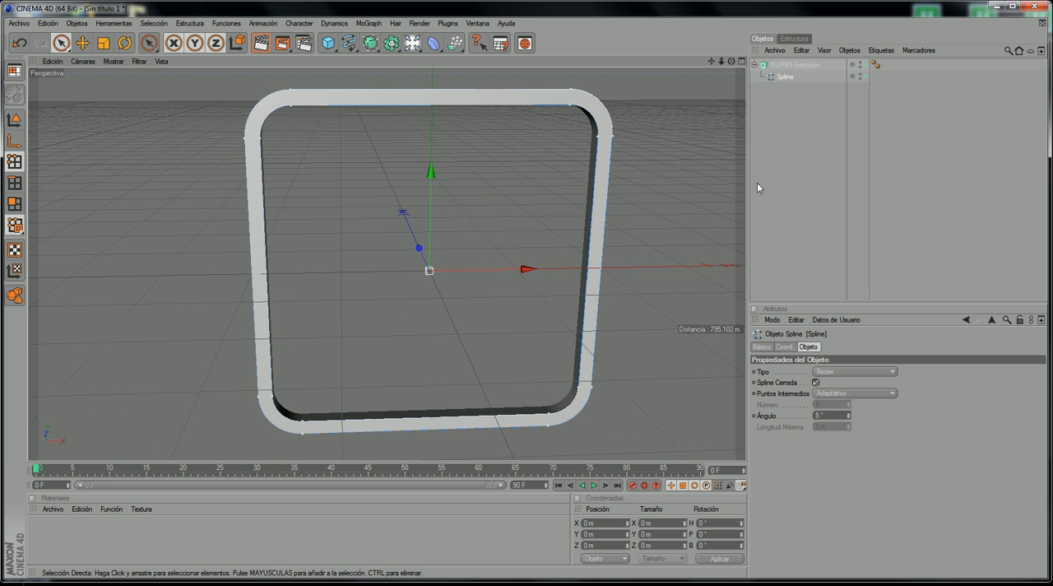
Step: Try the Tapa con Canto option for the extrusion's final cap and restore the plain Tapa cap
{"action": "left_click", "coordinate": [801, 66]}
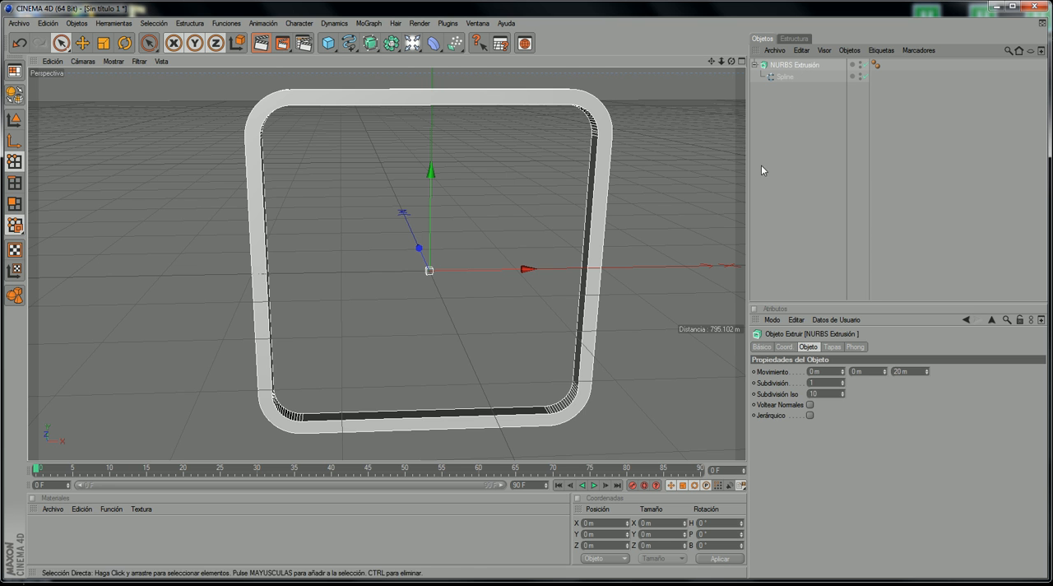
{"action": "left_click", "coordinate": [833, 346]}
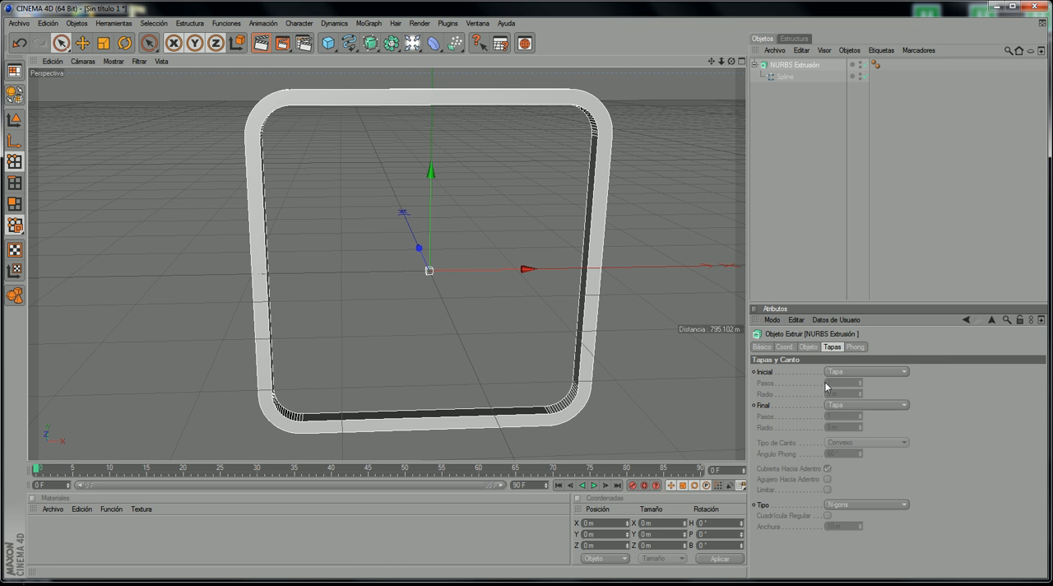
{"action": "left_click", "coordinate": [837, 405]}
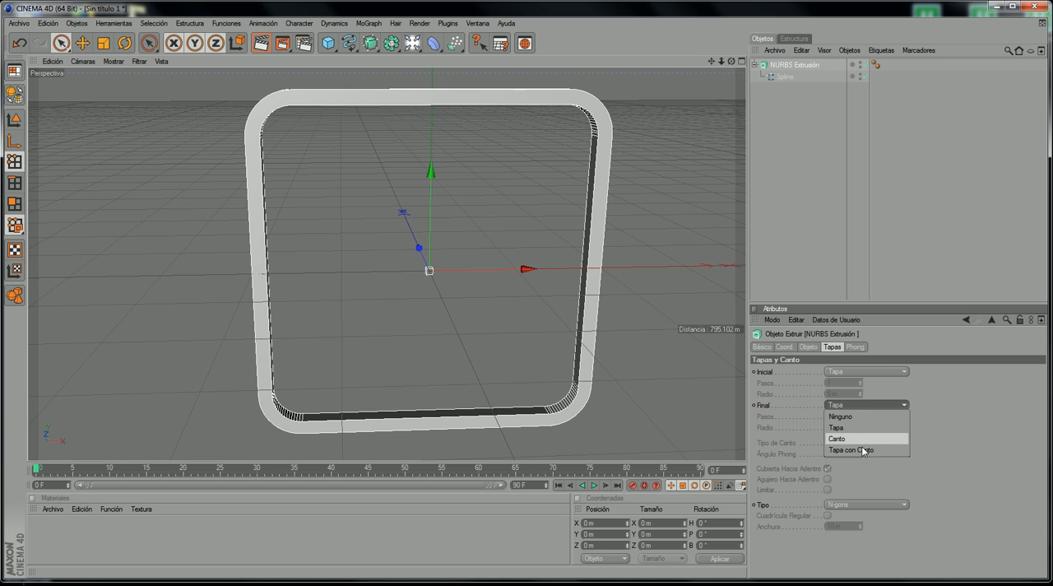
{"action": "left_click", "coordinate": [862, 449]}
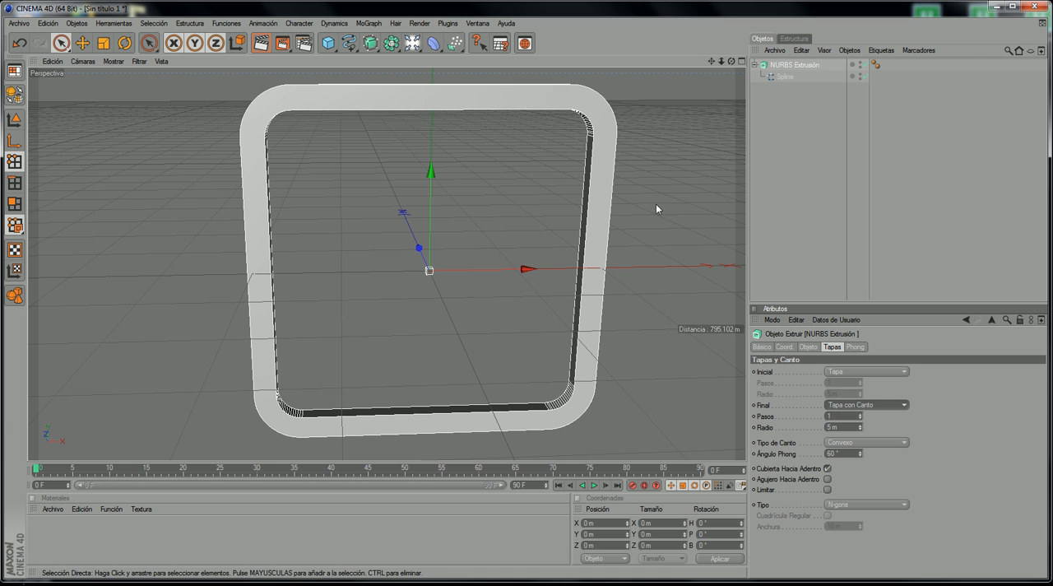
{"action": "left_click", "coordinate": [850, 406]}
{"action": "left_click", "coordinate": [857, 427]}
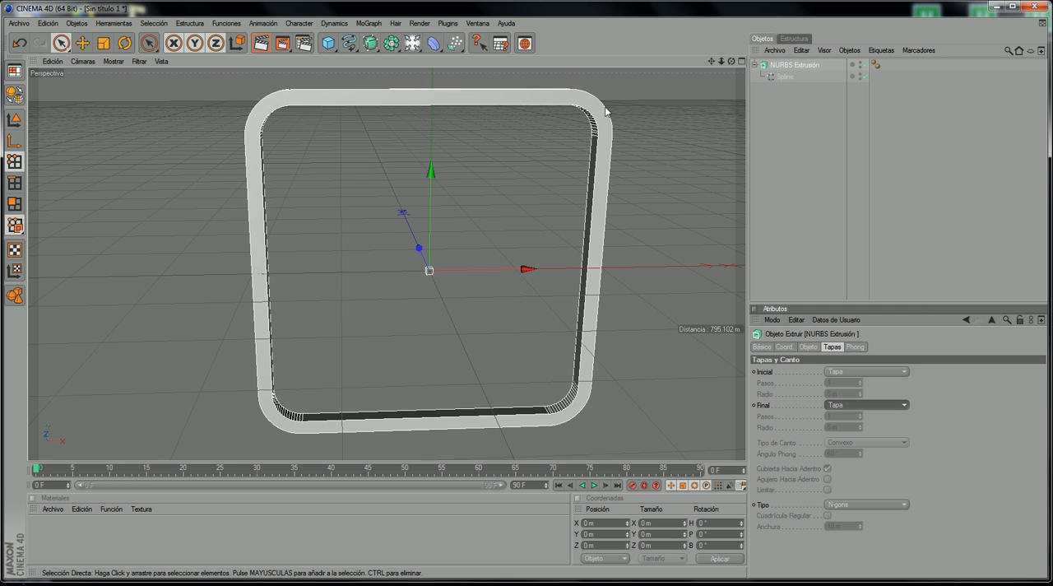
Step: Adjust the extrusion's Z movement to 19 m while comparing it with the reference video, and collapse the extrusion's hierarchy
{"action": "left_click", "coordinate": [855, 346]}
{"action": "left_click", "coordinate": [784, 346]}
{"action": "left_click", "coordinate": [806, 346]}
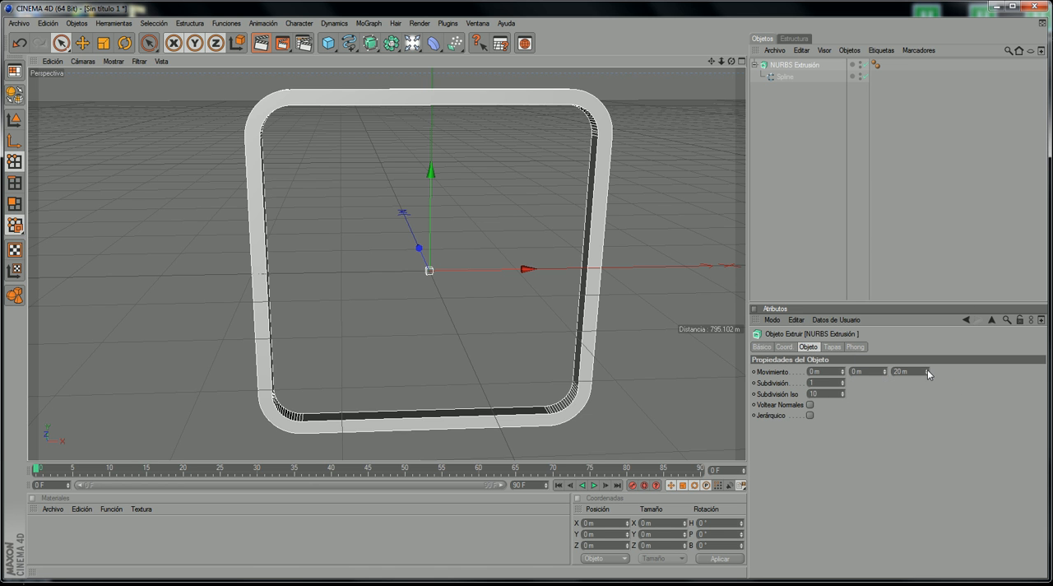
{"action": "mouse_move", "coordinate": [926, 369]}
{"action": "left_mouse_down"}
{"action": "mouse_move", "coordinate": [927, 186]}
{"action": "mouse_move", "coordinate": [927, 406]}
{"action": "mouse_move", "coordinate": [927, 342]}
{"action": "mouse_move", "coordinate": [927, 367]}
{"action": "mouse_move", "coordinate": [927, 352]}
{"action": "left_mouse_up"}
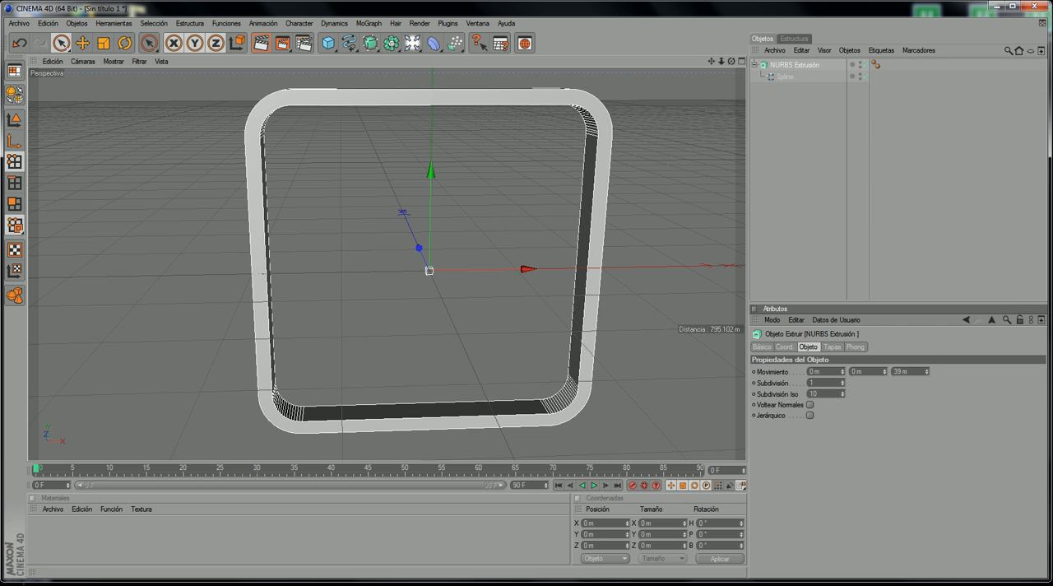
{"action": "left_click", "coordinate": [342, 545]}
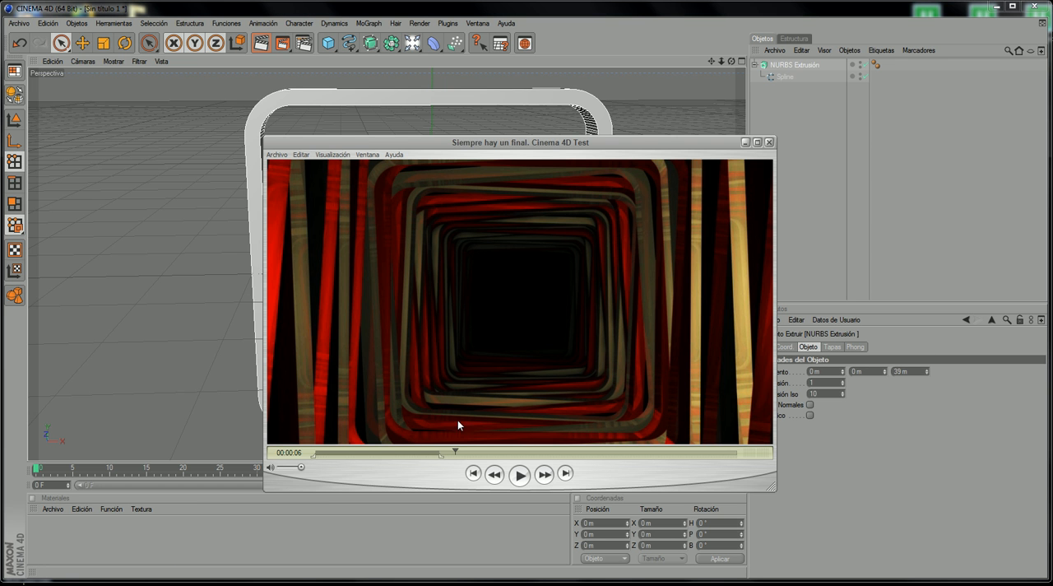
{"action": "left_click", "coordinate": [745, 142]}
{"action": "left_click_drag", "start_coordinate": [926, 376], "coordinate": [841, 373]}
{"action": "key", "text": "ctrl+z"}
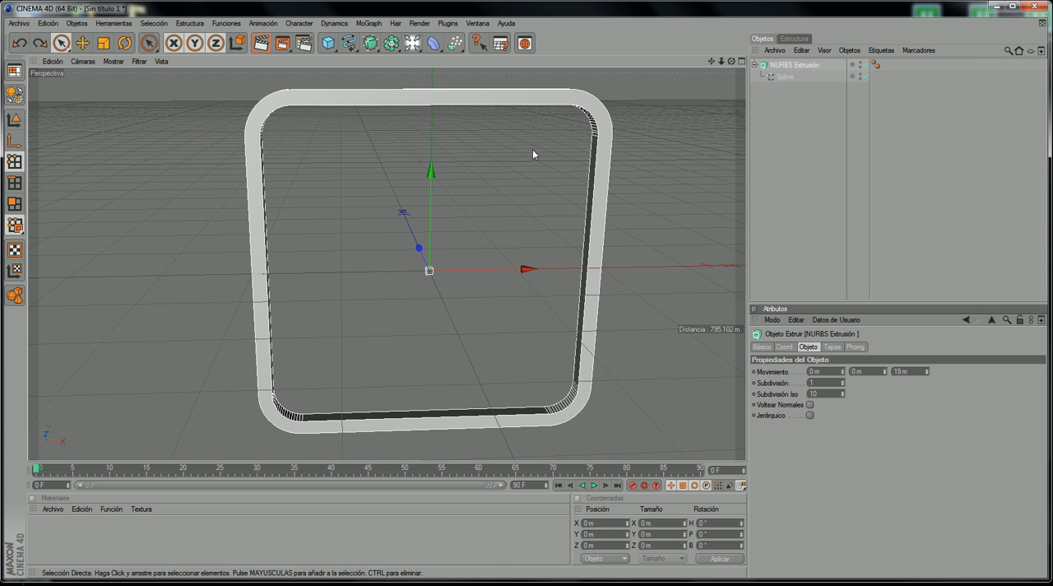
{"action": "left_click", "coordinate": [752, 65]}
{"action": "left_click", "coordinate": [754, 65]}
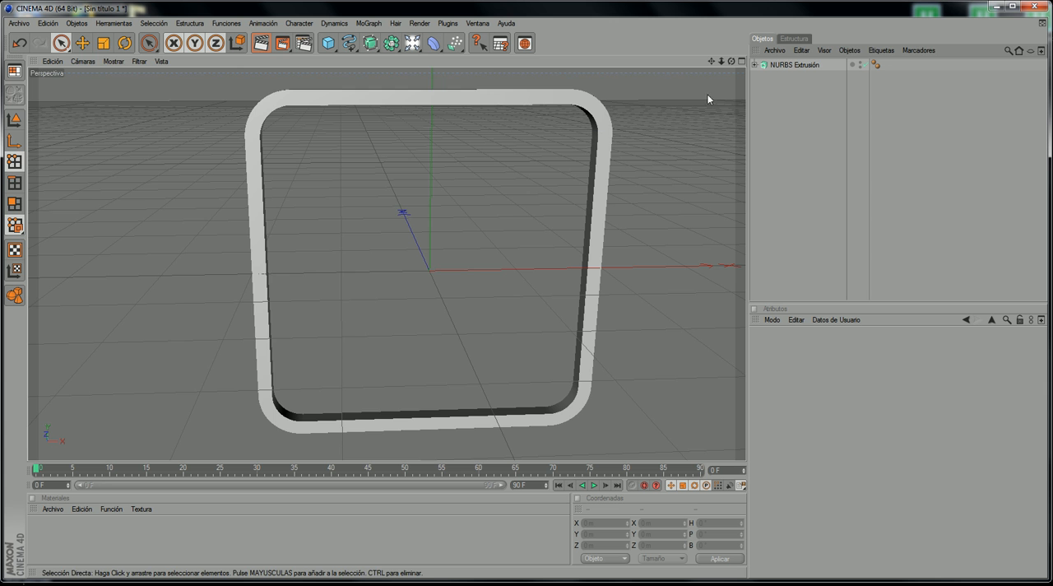
Step: Detach the MoGraph command list as a floating palette and place it over the viewport
{"action": "mouse_move", "coordinate": [731, 62]}
{"action": "left_mouse_down"}
{"action": "mouse_move", "coordinate": [781, 66]}
{"action": "mouse_move", "coordinate": [864, 41]}
{"action": "mouse_move", "coordinate": [880, 94]}
{"action": "mouse_move", "coordinate": [921, 61]}
{"action": "mouse_move", "coordinate": [967, 120]}
{"action": "mouse_move", "coordinate": [1028, 107]}
{"action": "mouse_move", "coordinate": [987, 123]}
{"action": "mouse_move", "coordinate": [938, 99]}
{"action": "mouse_move", "coordinate": [732, 58]}
{"action": "left_mouse_up"}
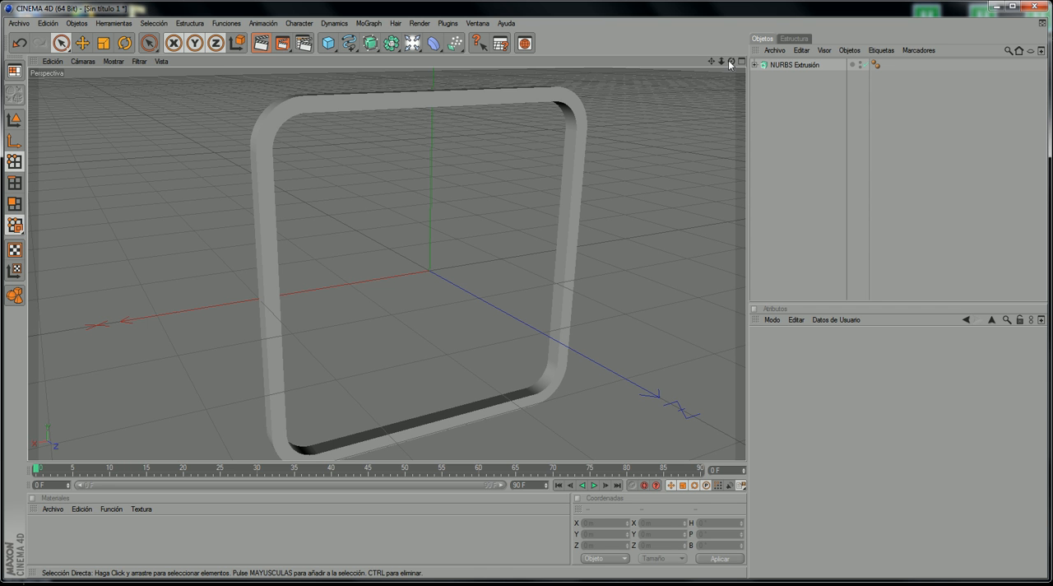
{"action": "scroll", "coordinate": [693, 100], "scroll_direction": "down", "scroll_amount": 1}
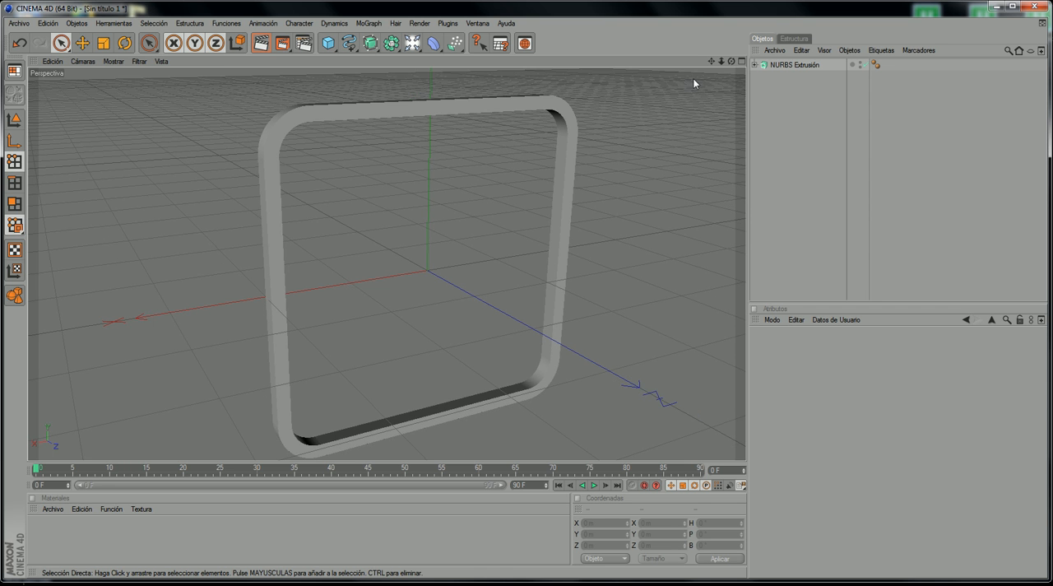
{"action": "scroll", "coordinate": [692, 78], "scroll_direction": "down", "scroll_amount": 1}
{"action": "left_click_drag", "start_coordinate": [712, 62], "coordinate": [712, 55]}
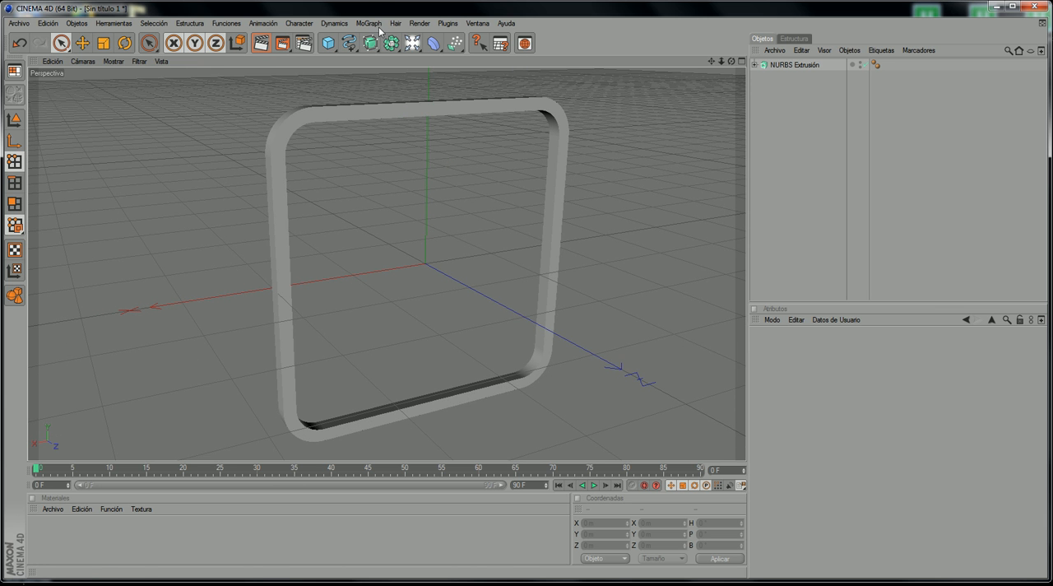
{"action": "mouse_move", "coordinate": [380, 13]}
{"action": "left_mouse_down"}
{"action": "mouse_move", "coordinate": [374, 33]}
{"action": "mouse_move", "coordinate": [380, 14]}
{"action": "left_mouse_up"}
{"action": "key", "text": "Escape"}
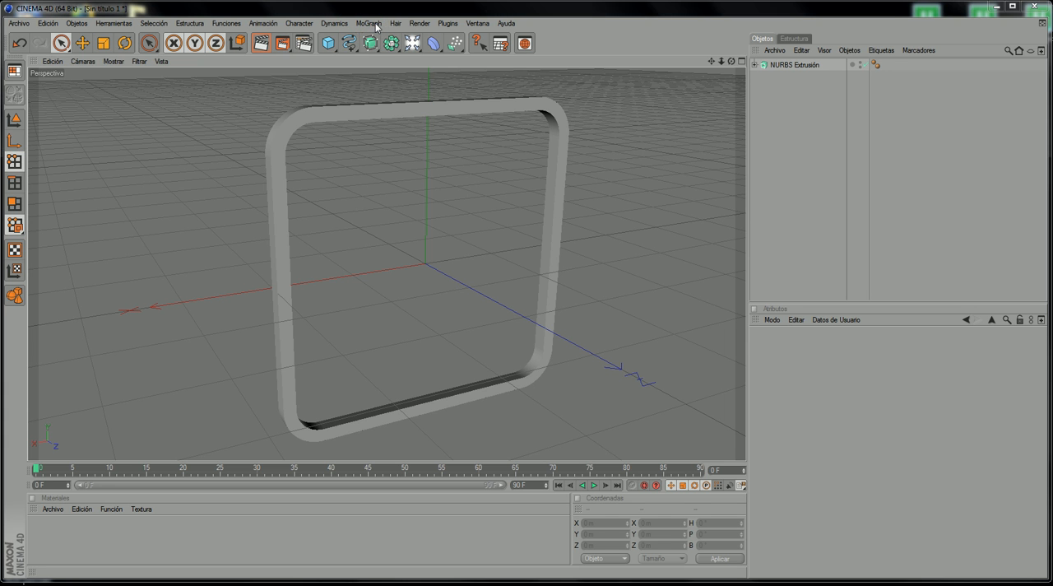
{"action": "left_click", "coordinate": [376, 25]}
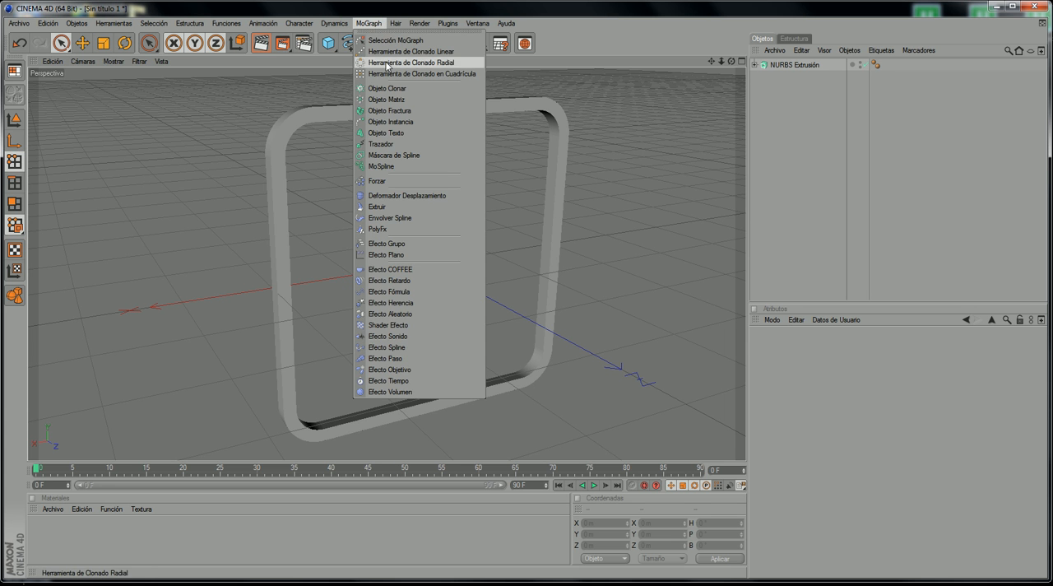
{"action": "left_click", "coordinate": [392, 35]}
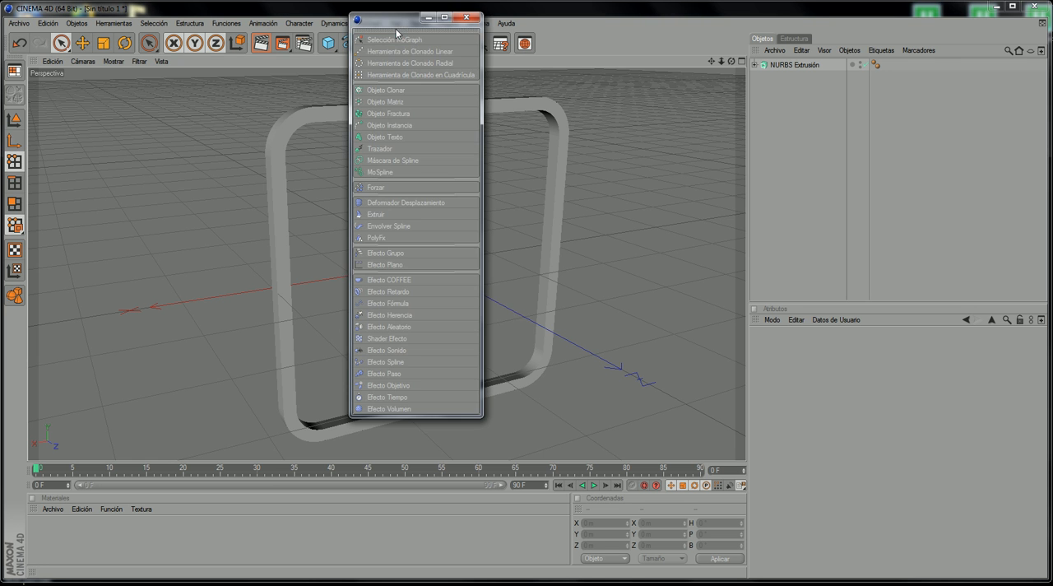
{"action": "left_click_drag", "start_coordinate": [400, 34], "coordinate": [458, 58]}
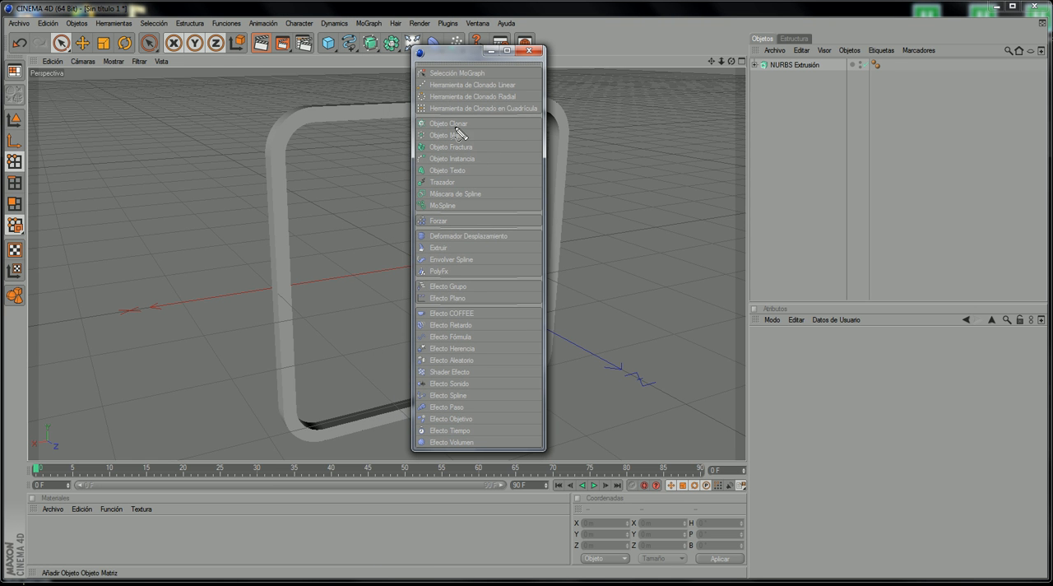
Step: Examine the MoGraph palette's groups of cloning tools, generator objects, deformers and effectors
{"action": "mouse_move", "coordinate": [459, 116]}
{"action": "left_mouse_down"}
{"action": "mouse_move", "coordinate": [436, 110]}
{"action": "mouse_move", "coordinate": [399, 152]}
{"action": "mouse_move", "coordinate": [413, 211]}
{"action": "mouse_move", "coordinate": [457, 215]}
{"action": "mouse_move", "coordinate": [485, 197]}
{"action": "mouse_move", "coordinate": [490, 157]}
{"action": "mouse_move", "coordinate": [470, 123]}
{"action": "left_mouse_up"}
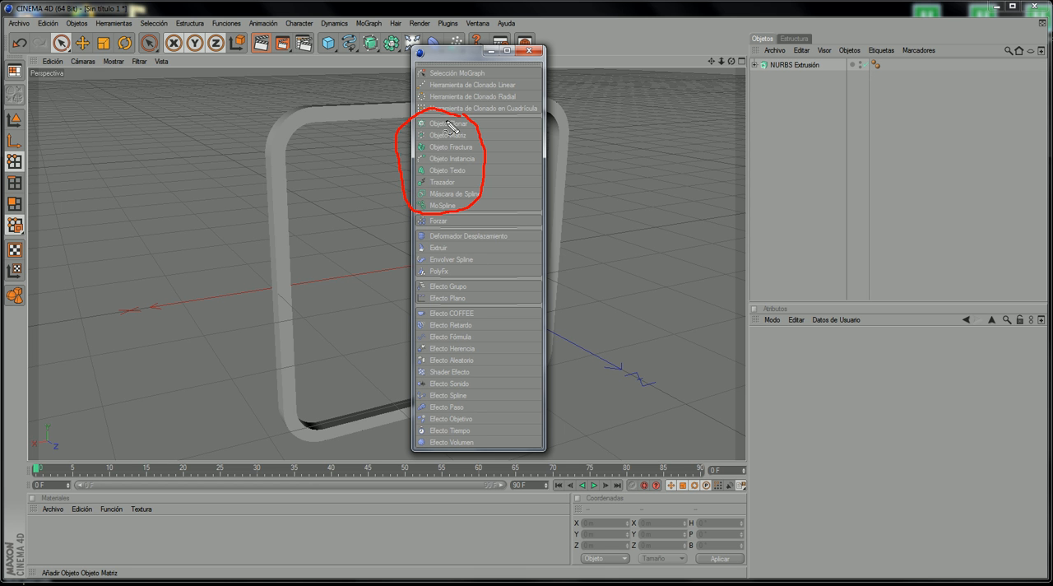
{"action": "mouse_move", "coordinate": [443, 64]}
{"action": "left_mouse_down"}
{"action": "mouse_move", "coordinate": [416, 86]}
{"action": "mouse_move", "coordinate": [422, 101]}
{"action": "mouse_move", "coordinate": [456, 115]}
{"action": "mouse_move", "coordinate": [481, 84]}
{"action": "mouse_move", "coordinate": [442, 69]}
{"action": "left_mouse_up"}
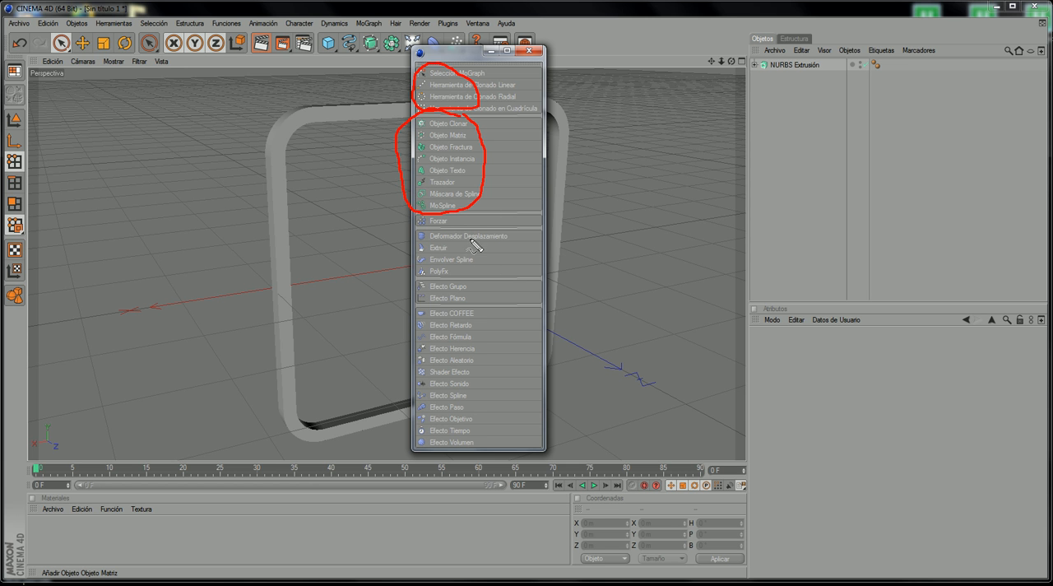
{"action": "mouse_move", "coordinate": [462, 229]}
{"action": "left_mouse_down"}
{"action": "mouse_move", "coordinate": [416, 255]}
{"action": "mouse_move", "coordinate": [450, 282]}
{"action": "mouse_move", "coordinate": [479, 245]}
{"action": "mouse_move", "coordinate": [462, 228]}
{"action": "left_mouse_up"}
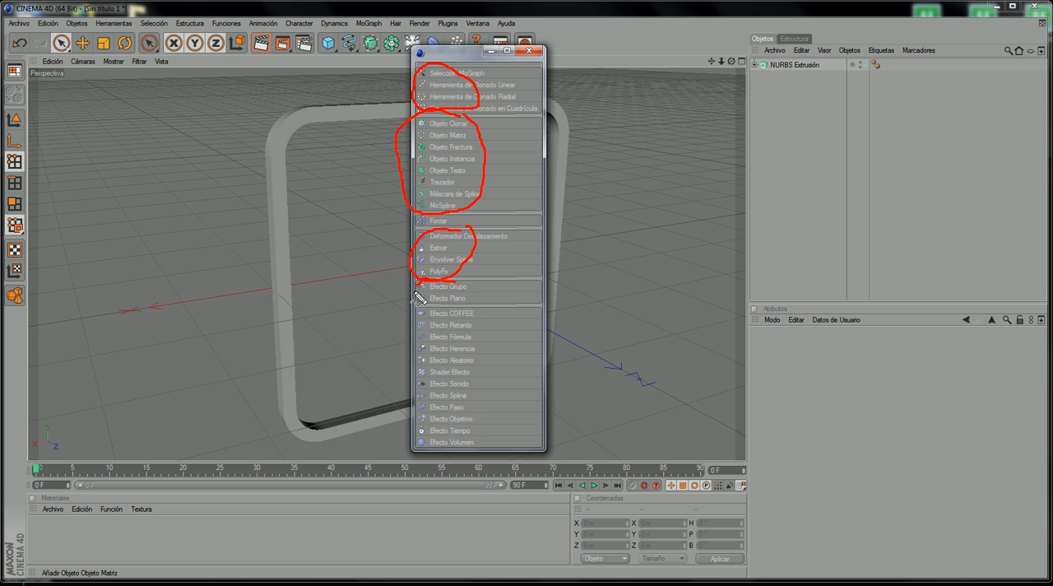
{"action": "mouse_move", "coordinate": [419, 298]}
{"action": "left_mouse_down"}
{"action": "mouse_move", "coordinate": [437, 305]}
{"action": "mouse_move", "coordinate": [470, 287]}
{"action": "mouse_move", "coordinate": [468, 312]}
{"action": "mouse_move", "coordinate": [433, 318]}
{"action": "mouse_move", "coordinate": [422, 404]}
{"action": "mouse_move", "coordinate": [451, 457]}
{"action": "mouse_move", "coordinate": [486, 360]}
{"action": "mouse_move", "coordinate": [469, 299]}
{"action": "left_mouse_up"}
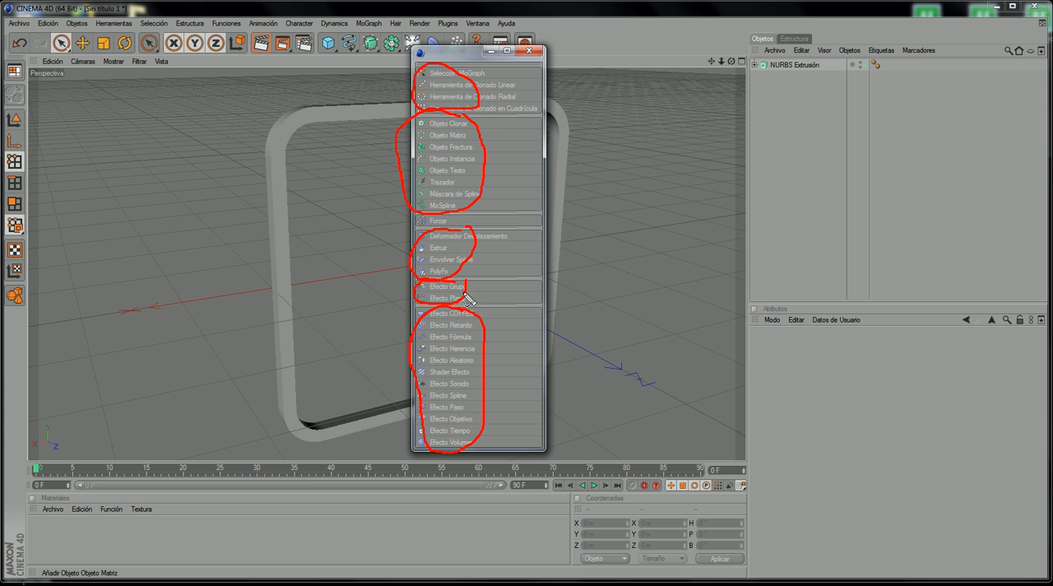
{"action": "key", "text": "Escape"}
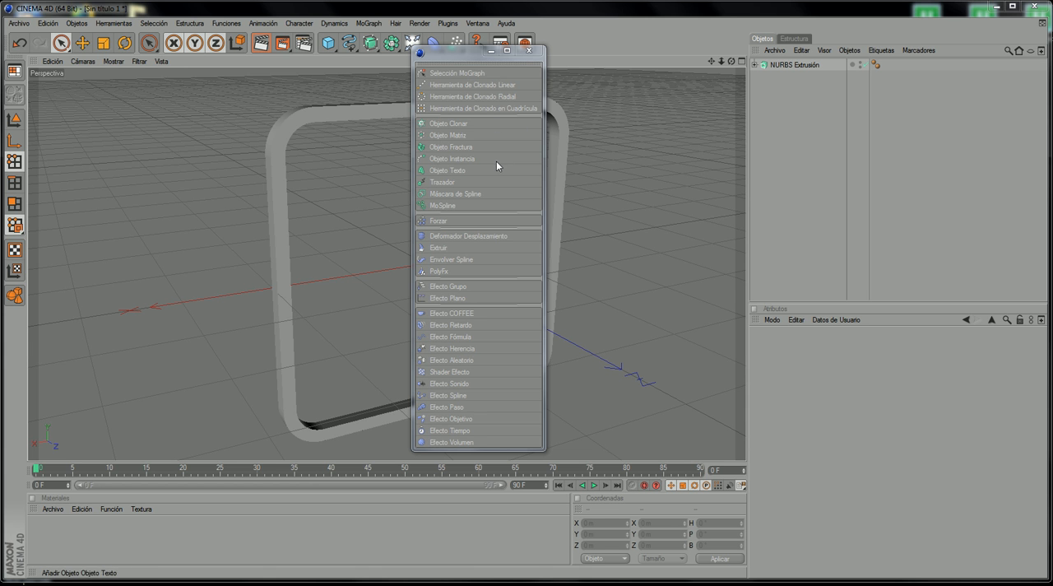
Step: Open the help manual and close it again
{"action": "left_click", "coordinate": [505, 25]}
{"action": "left_click", "coordinate": [535, 54]}
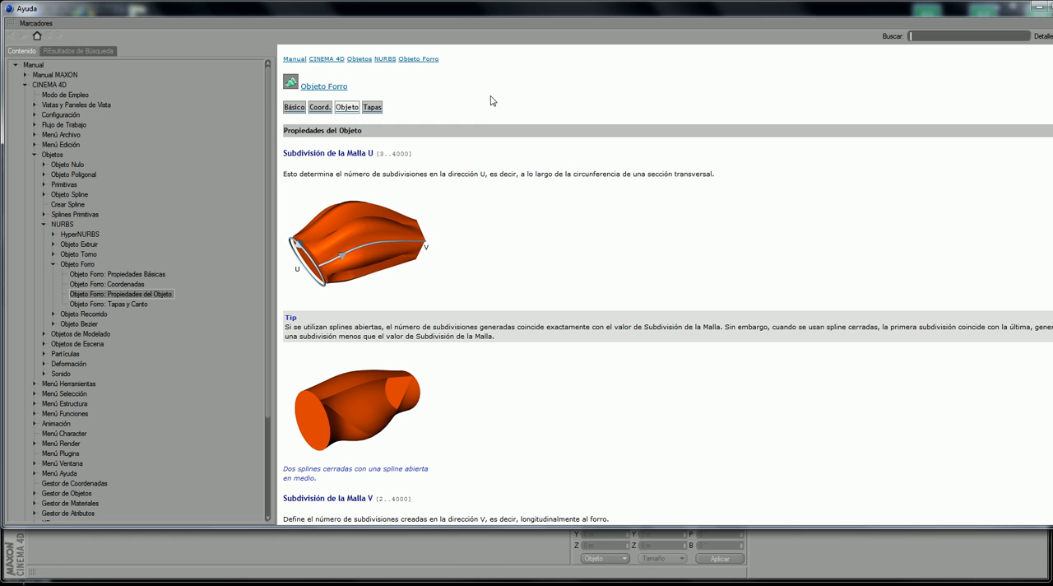
{"action": "left_click", "coordinate": [1038, 7]}
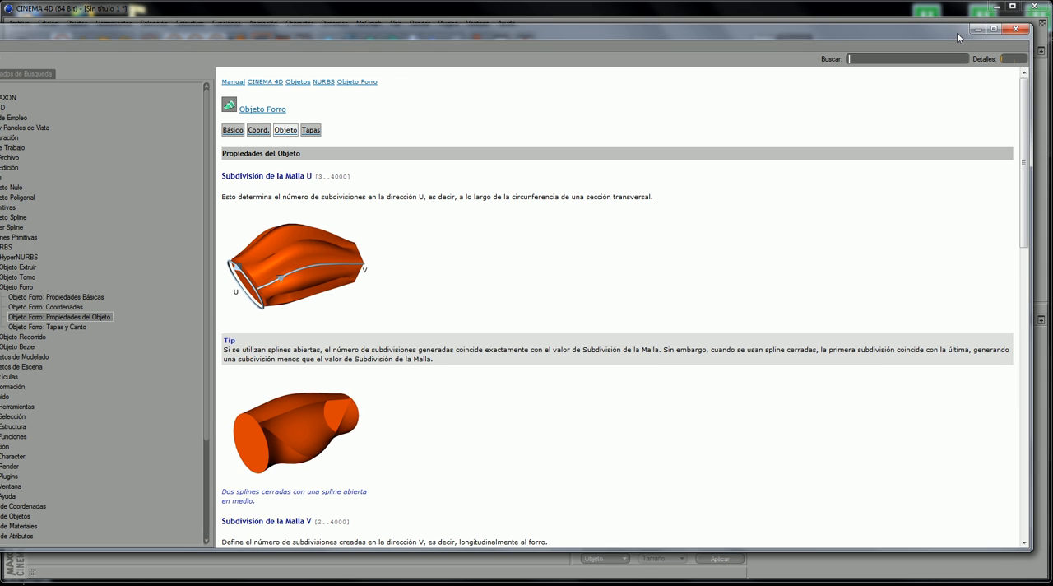
{"action": "left_click", "coordinate": [1012, 30]}
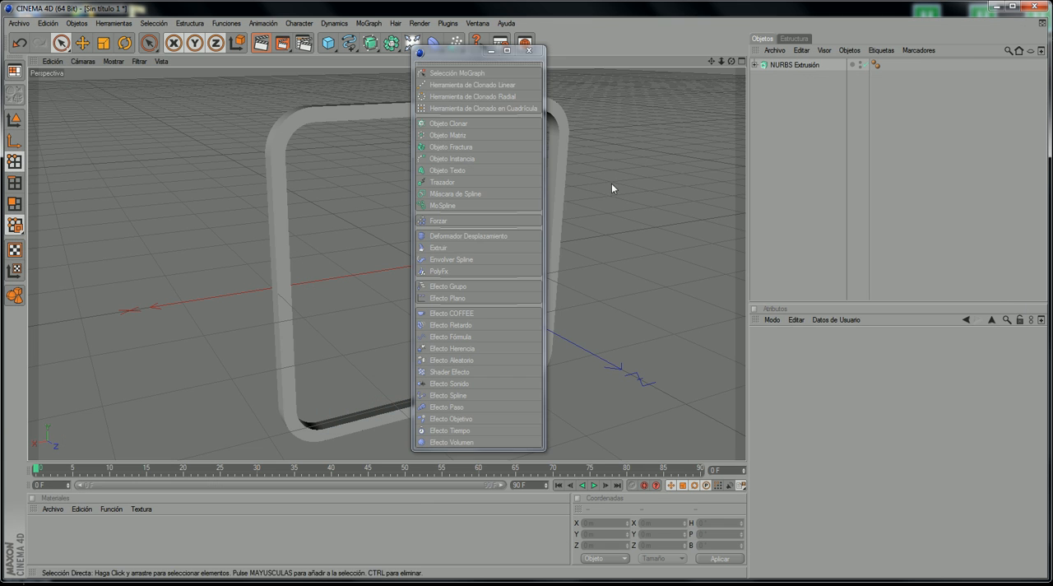
Step: Add a MoGraph Objeto Clonar to the scene and close the floating MoGraph palette
{"action": "left_click_drag", "start_coordinate": [453, 54], "coordinate": [429, 70]}
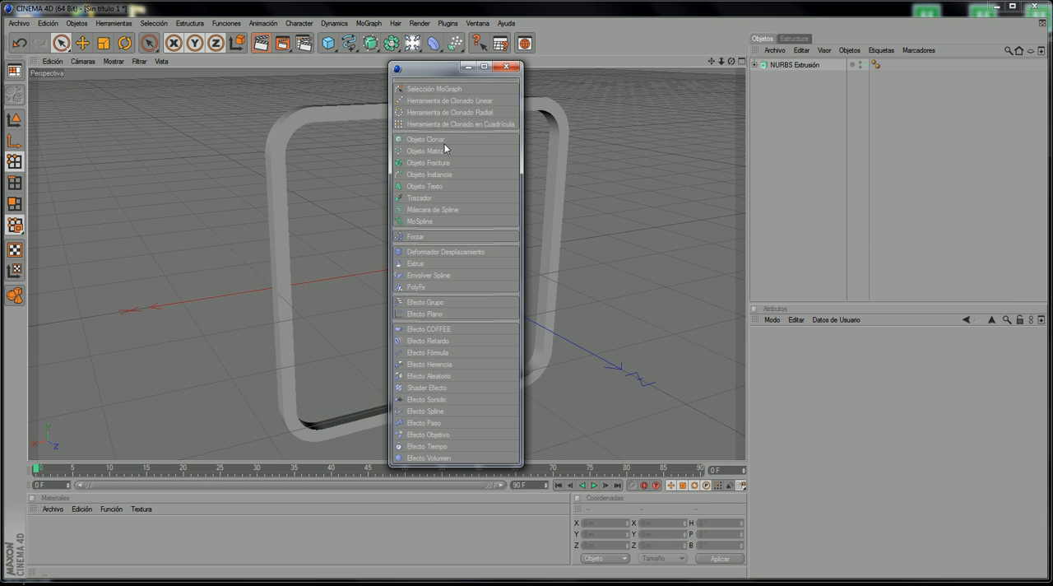
{"action": "left_click", "coordinate": [437, 139]}
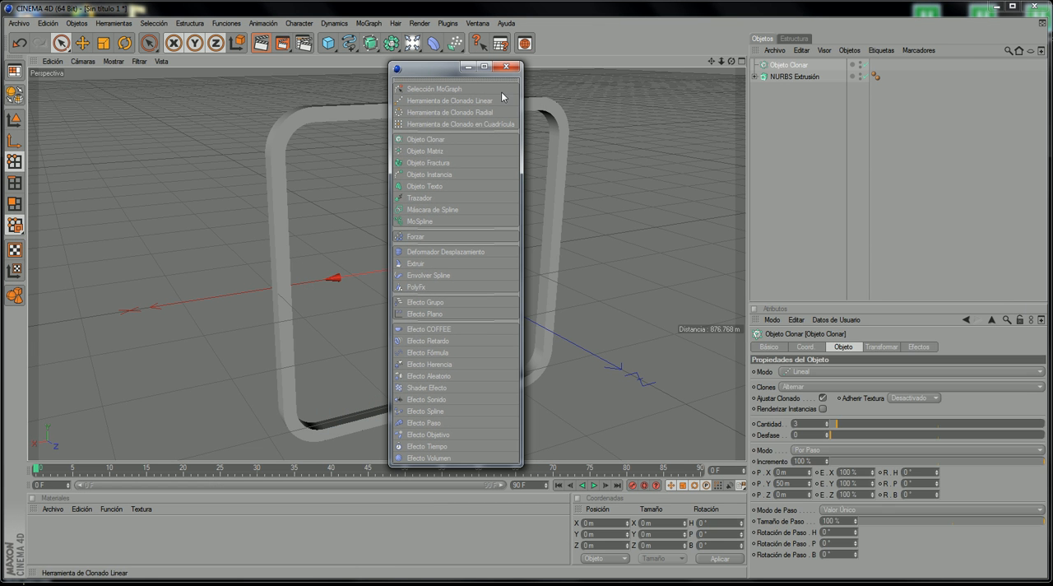
{"action": "left_click", "coordinate": [505, 66]}
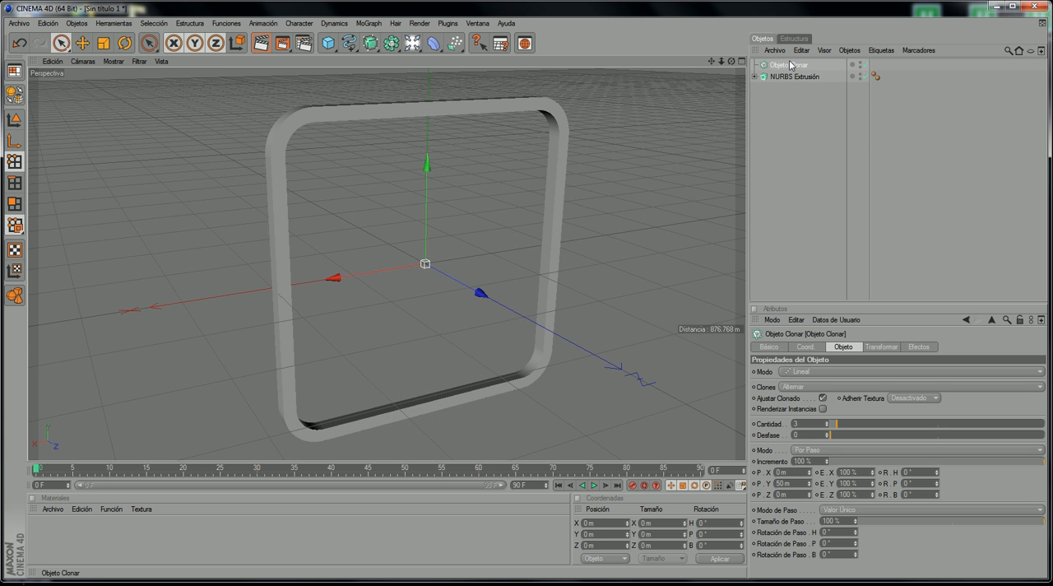
Step: Nest the NURBS Extrusión object inside the Objeto Clonar and select the cloner
{"action": "left_click_drag", "start_coordinate": [731, 61], "coordinate": [703, 83]}
{"action": "scroll", "coordinate": [682, 109], "scroll_direction": "down", "scroll_amount": 1}
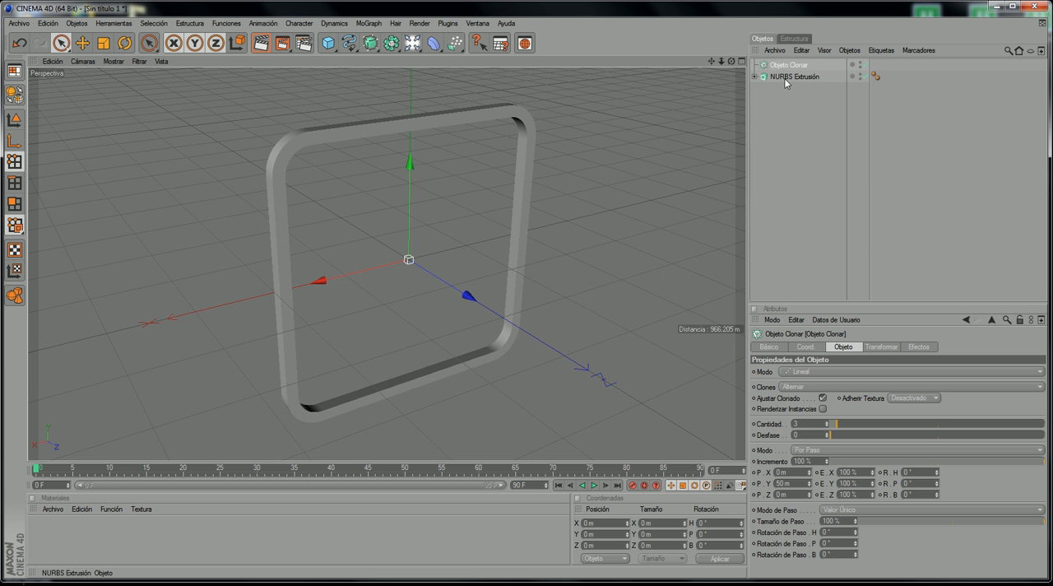
{"action": "left_click_drag", "start_coordinate": [785, 79], "coordinate": [797, 78]}
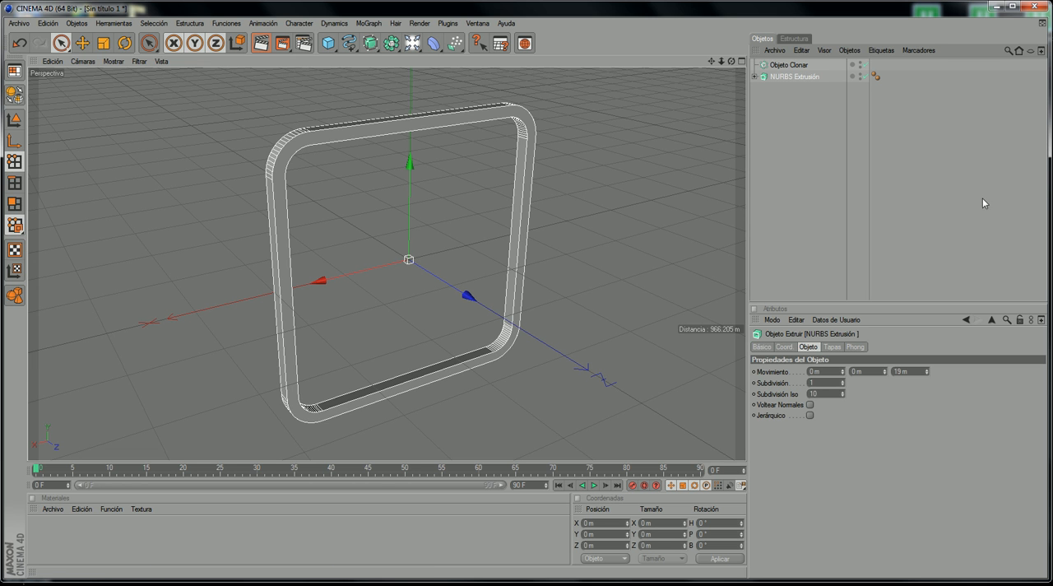
{"action": "left_click_drag", "start_coordinate": [796, 88], "coordinate": [796, 73]}
{"action": "left_click", "coordinate": [788, 65]}
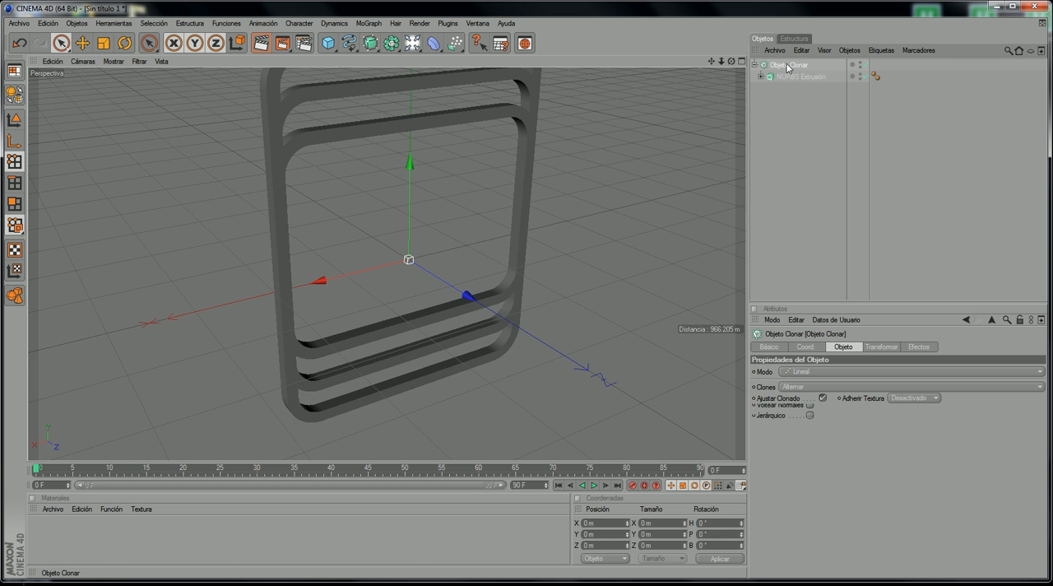
Step: Review the cloner's Modo options and its linear clone settings against the reference video, keeping the mode at Lineal
{"action": "scroll", "coordinate": [670, 133], "scroll_direction": "down", "scroll_amount": 3}
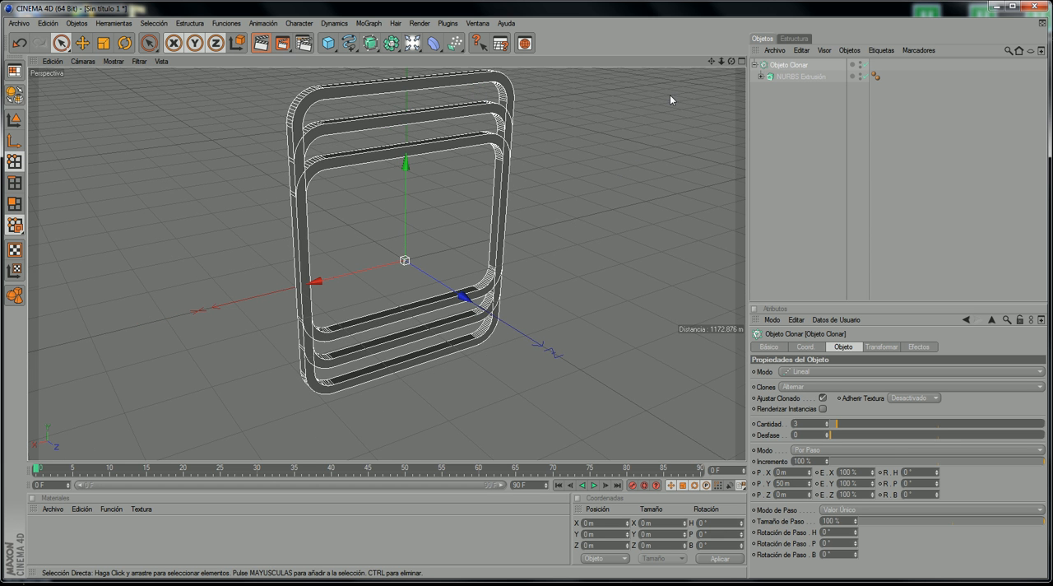
{"action": "scroll", "coordinate": [622, 289], "scroll_direction": "down", "scroll_amount": 2}
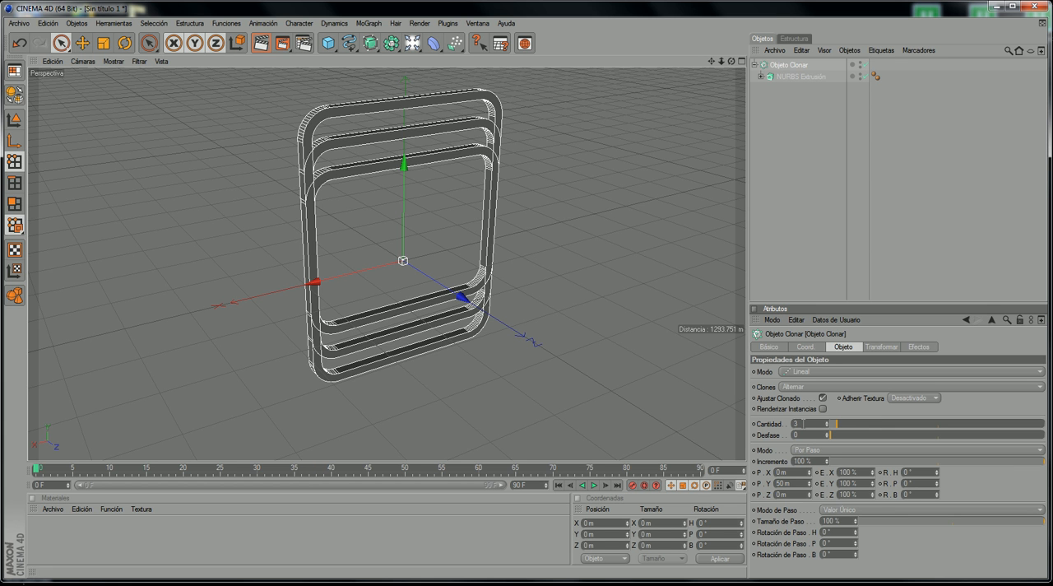
{"action": "left_click", "coordinate": [797, 374]}
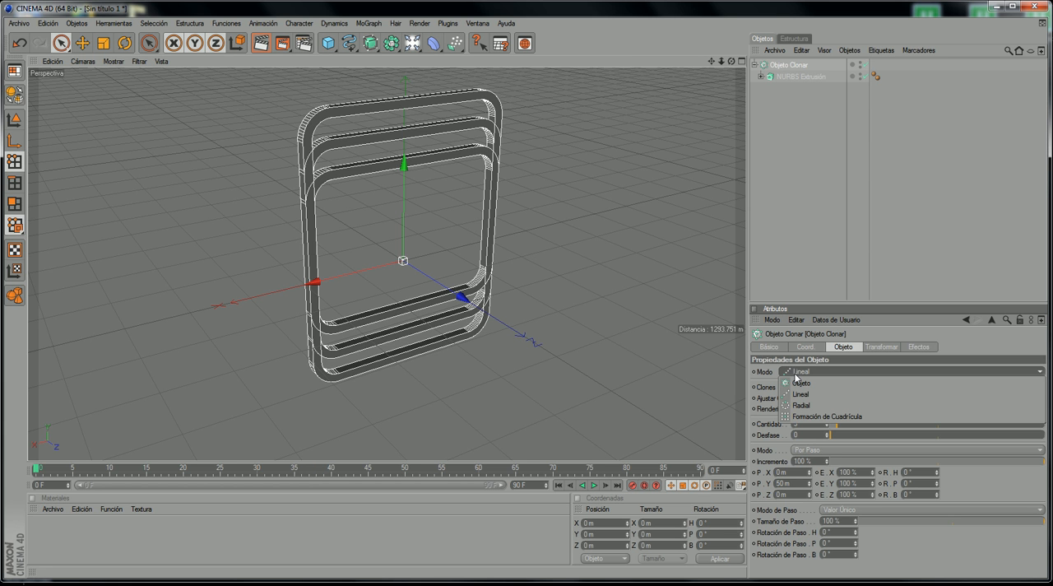
{"action": "left_click", "coordinate": [768, 375]}
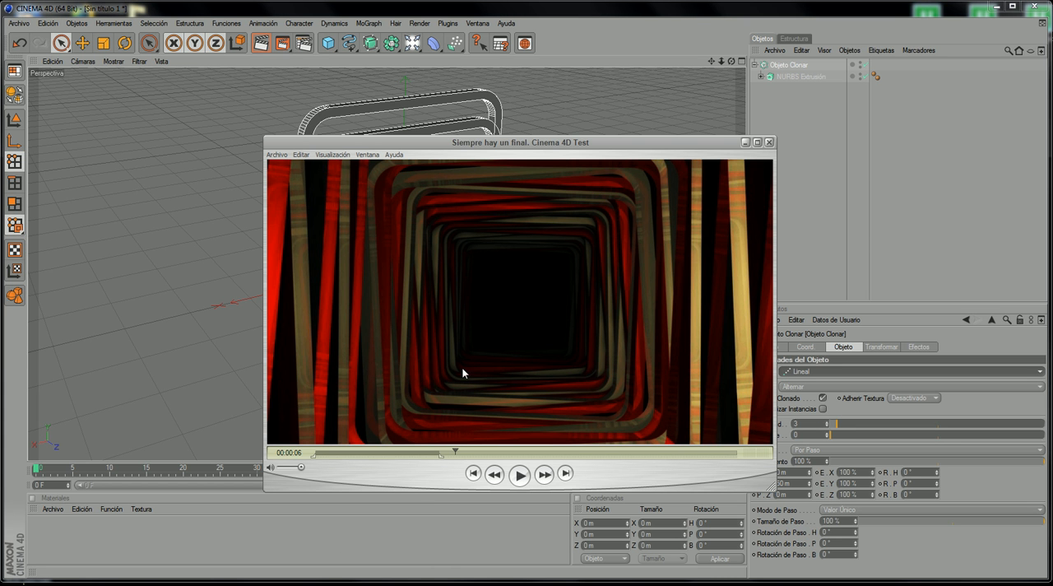
{"action": "left_click", "coordinate": [746, 143]}
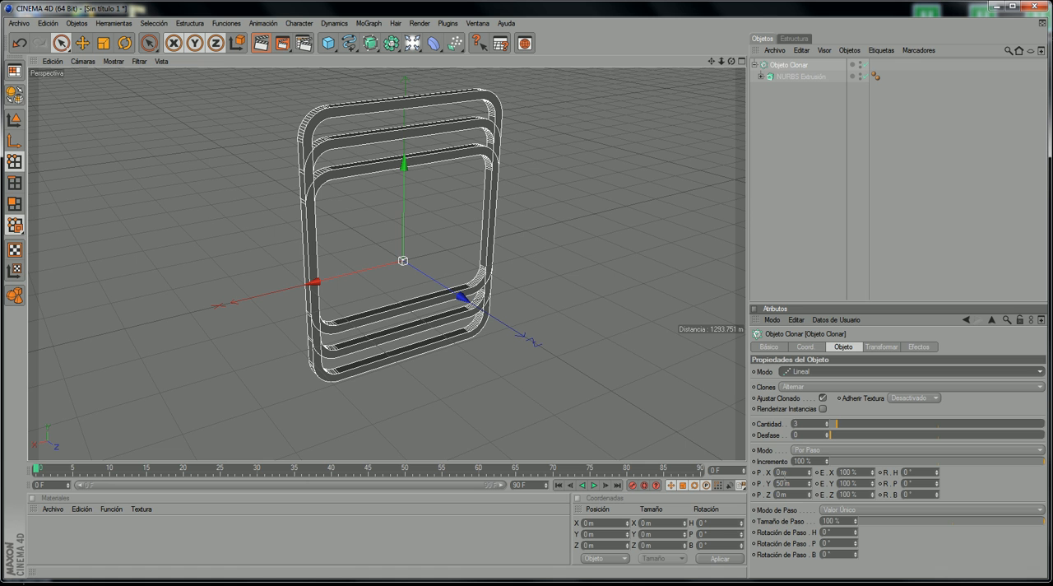
{"action": "mouse_move", "coordinate": [792, 461]}
{"action": "left_mouse_down"}
{"action": "mouse_move", "coordinate": [773, 462]}
{"action": "mouse_move", "coordinate": [744, 492]}
{"action": "mouse_move", "coordinate": [803, 508]}
{"action": "mouse_move", "coordinate": [936, 505]}
{"action": "mouse_move", "coordinate": [961, 472]}
{"action": "mouse_move", "coordinate": [879, 454]}
{"action": "mouse_move", "coordinate": [779, 458]}
{"action": "left_mouse_up"}
{"action": "mouse_move", "coordinate": [823, 370]}
{"action": "left_mouse_down"}
{"action": "mouse_move", "coordinate": [799, 362]}
{"action": "mouse_move", "coordinate": [769, 391]}
{"action": "mouse_move", "coordinate": [841, 371]}
{"action": "mouse_move", "coordinate": [818, 393]}
{"action": "mouse_move", "coordinate": [795, 385]}
{"action": "mouse_move", "coordinate": [808, 405]}
{"action": "mouse_move", "coordinate": [817, 380]}
{"action": "mouse_move", "coordinate": [847, 405]}
{"action": "mouse_move", "coordinate": [755, 436]}
{"action": "mouse_move", "coordinate": [815, 451]}
{"action": "mouse_move", "coordinate": [813, 401]}
{"action": "left_mouse_up"}
{"action": "key", "text": "Escape"}
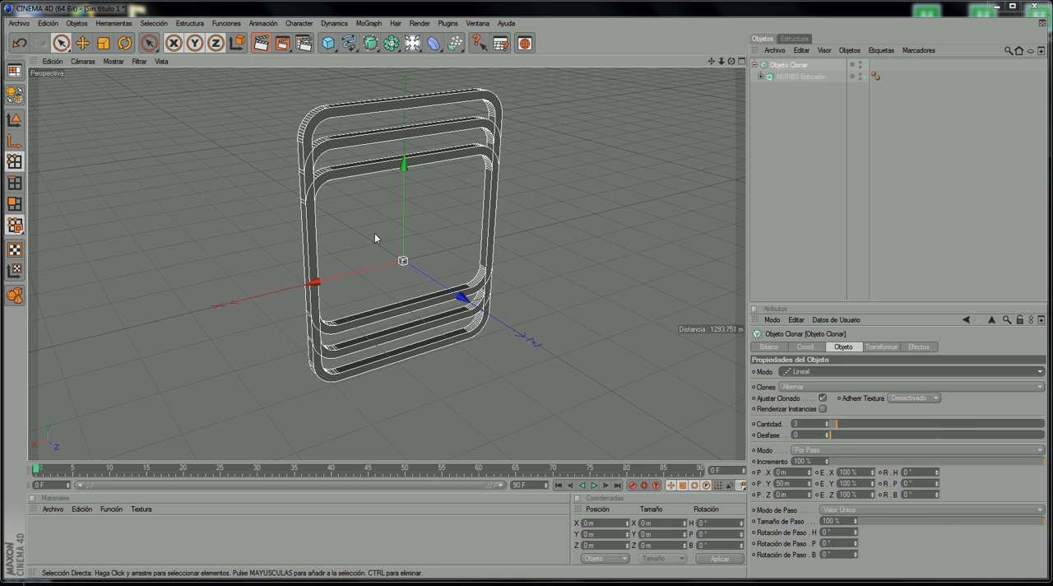
Step: Set the cloner's P.Y offset per step to 0 m
{"action": "left_click_drag", "start_coordinate": [796, 484], "coordinate": [722, 483]}
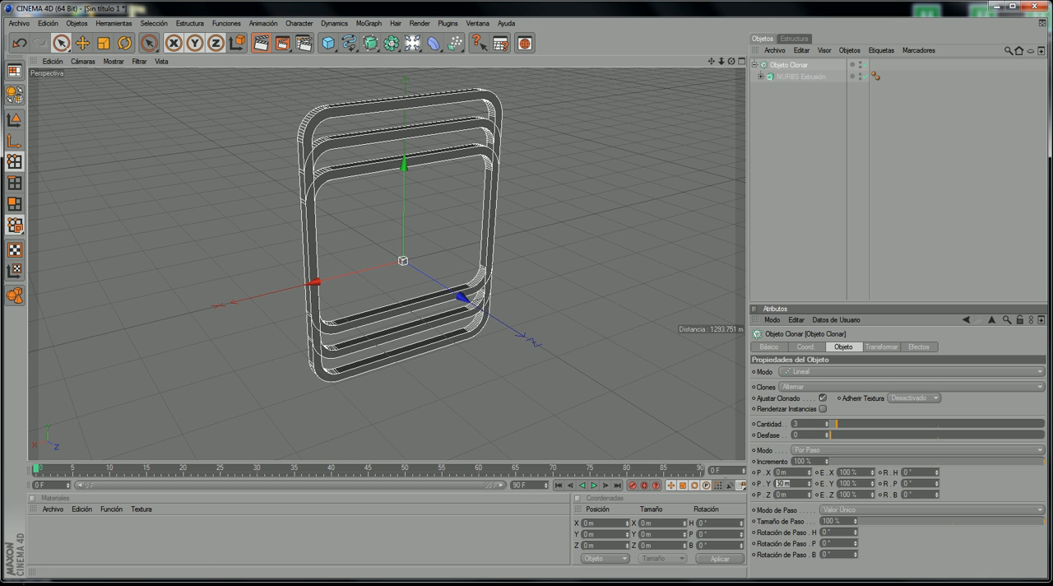
{"action": "type", "text": "0"}
{"action": "key", "text": "Return"}
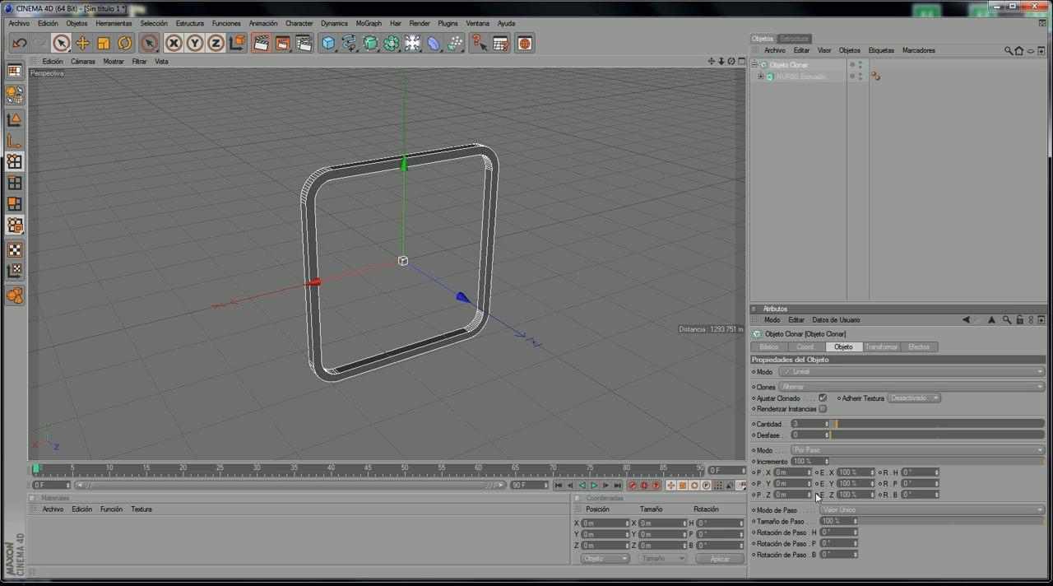
Step: Space the clones along Z by adjusting the cloner's P.Z offset to 40 m while comparing with the reference video
{"action": "left_click_drag", "start_coordinate": [811, 495], "coordinate": [811, 490]}
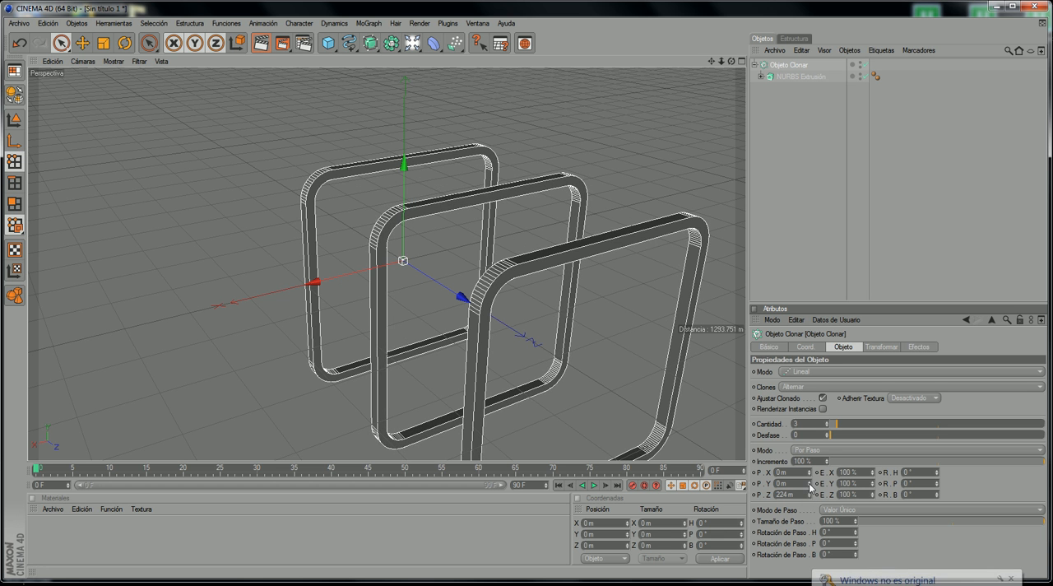
{"action": "left_click_drag", "start_coordinate": [731, 61], "coordinate": [623, 153]}
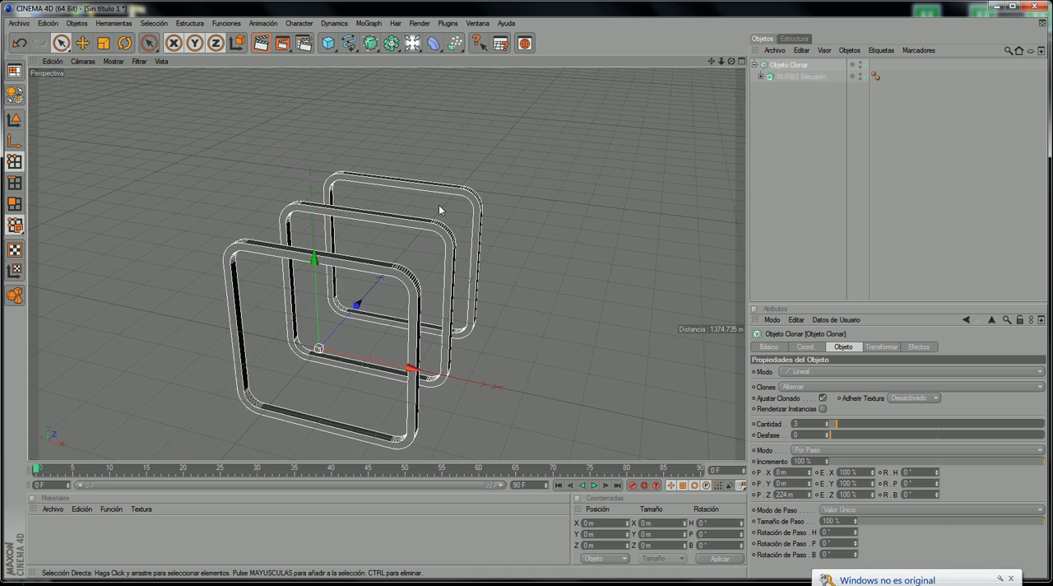
{"action": "scroll", "coordinate": [494, 276], "scroll_direction": "down", "scroll_amount": 5}
{"action": "scroll", "coordinate": [495, 275], "scroll_direction": "down", "scroll_amount": 1}
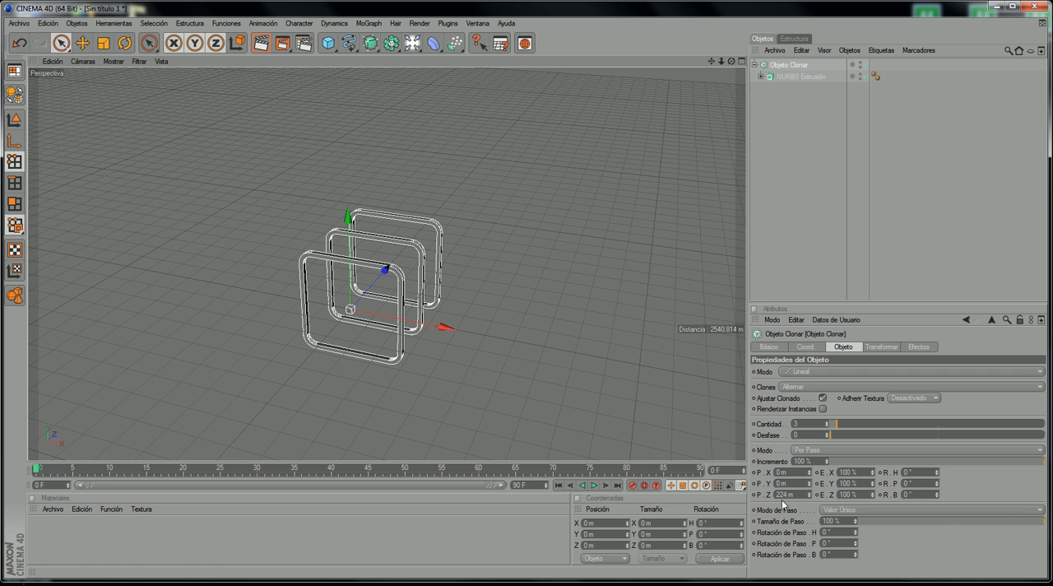
{"action": "left_click_drag", "start_coordinate": [808, 495], "coordinate": [809, 532]}
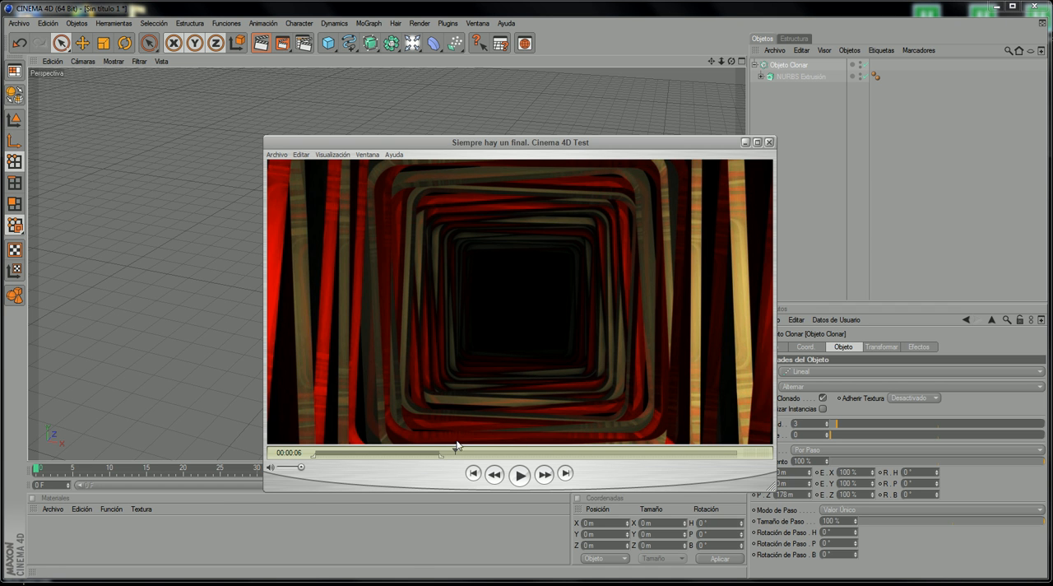
{"action": "left_click", "coordinate": [745, 144]}
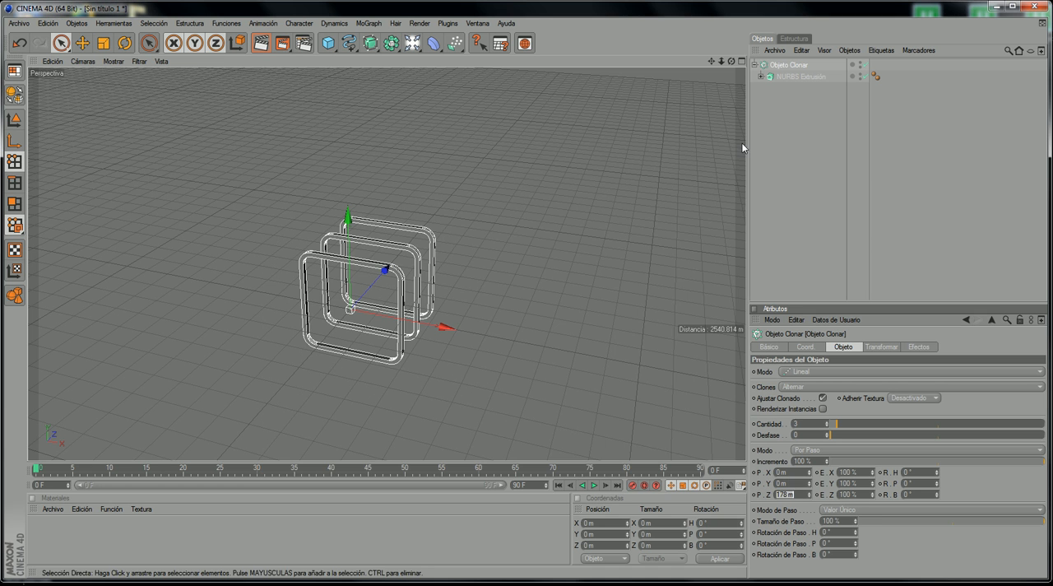
{"action": "left_click_drag", "start_coordinate": [808, 496], "coordinate": [809, 531]}
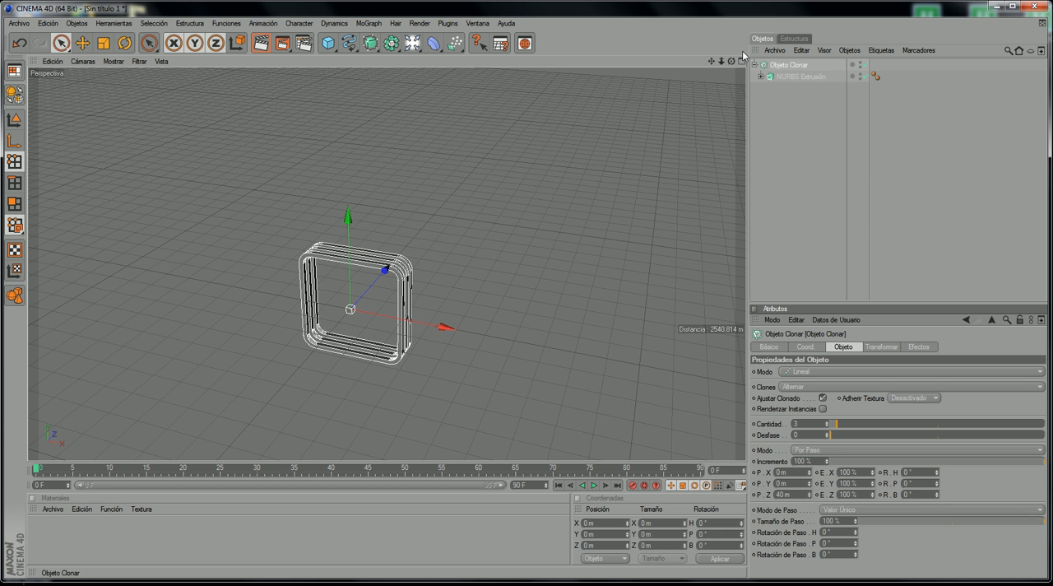
Step: Check the tunnel's depth in the reference video and raise the cloner's Cantidad to 147 clones
{"action": "mouse_move", "coordinate": [712, 62]}
{"action": "left_mouse_down"}
{"action": "mouse_move", "coordinate": [643, 159]}
{"action": "mouse_move", "coordinate": [646, 142]}
{"action": "left_mouse_up"}
{"action": "scroll", "coordinate": [515, 244], "scroll_direction": "down", "scroll_amount": 3}
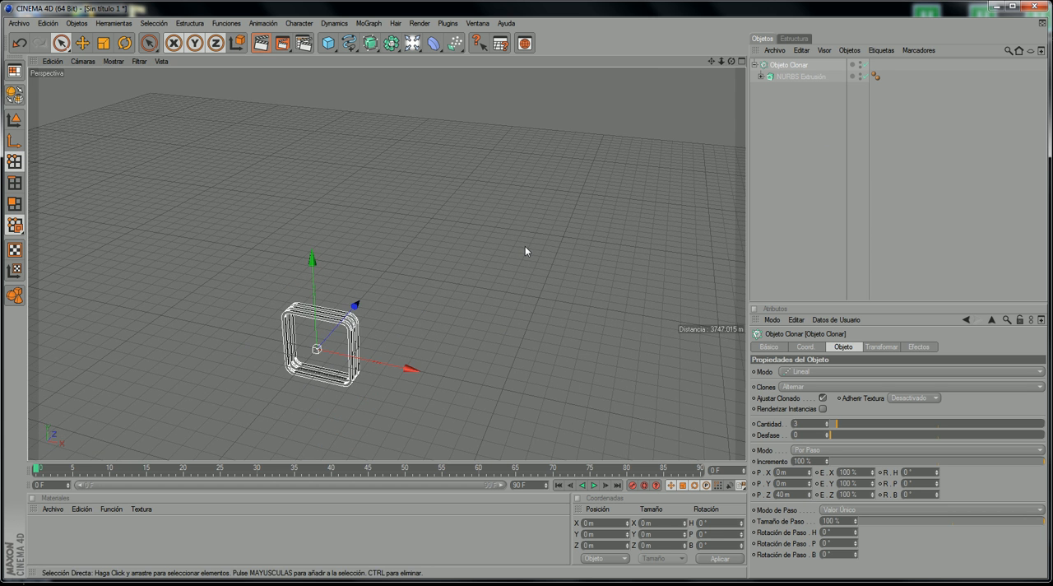
{"action": "left_click", "coordinate": [396, 584]}
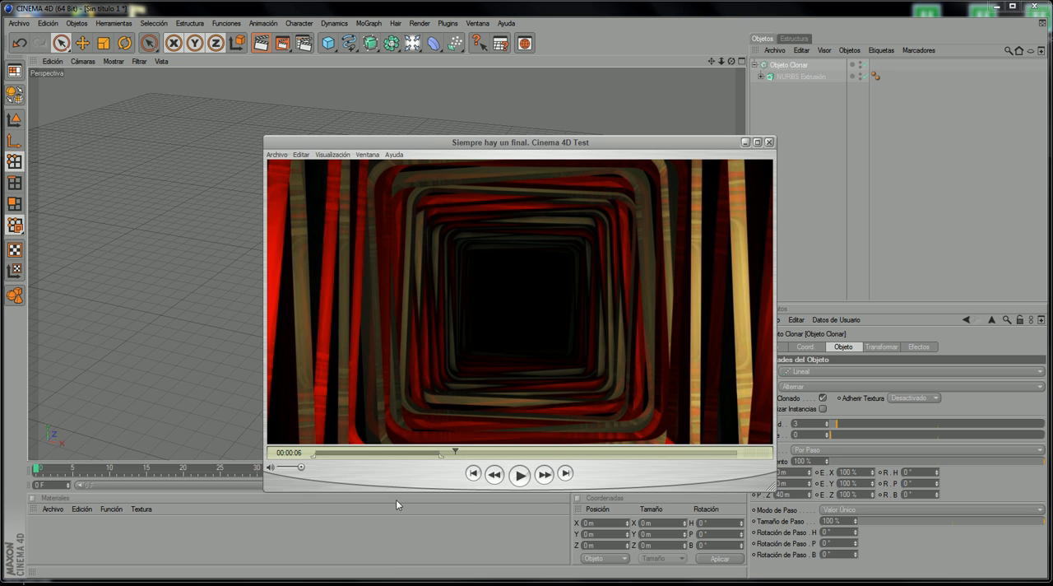
{"action": "left_click_drag", "start_coordinate": [482, 448], "coordinate": [495, 378]}
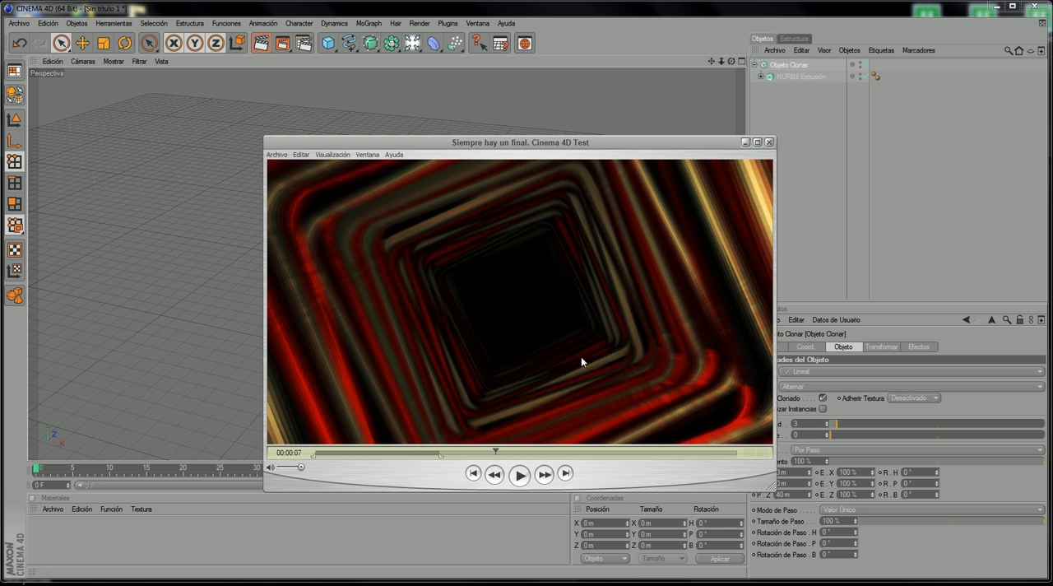
{"action": "left_click", "coordinate": [768, 141]}
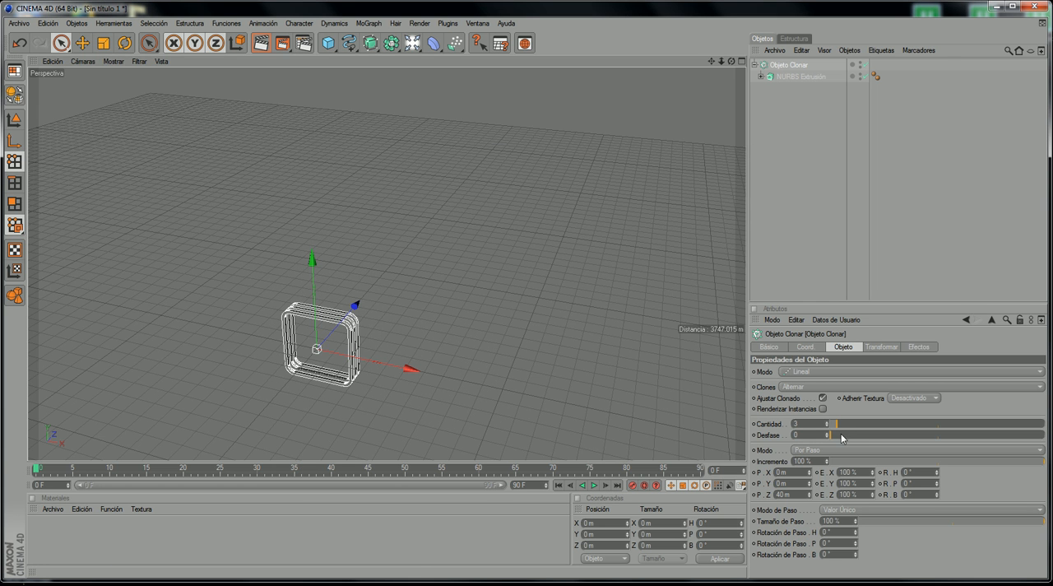
{"action": "left_click_drag", "start_coordinate": [837, 424], "coordinate": [1044, 423]}
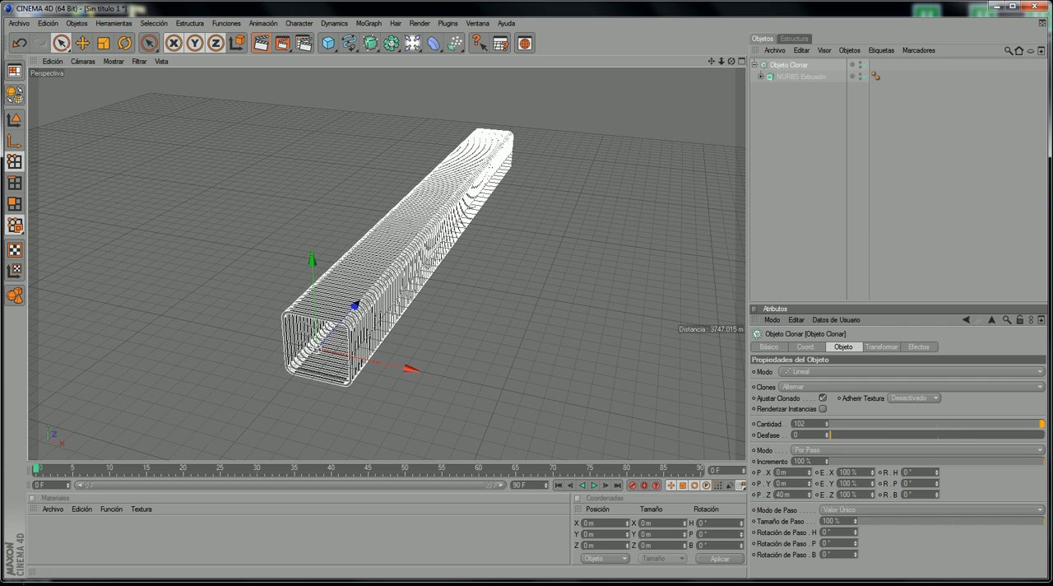
{"action": "left_click_drag", "start_coordinate": [827, 423], "coordinate": [827, 425]}
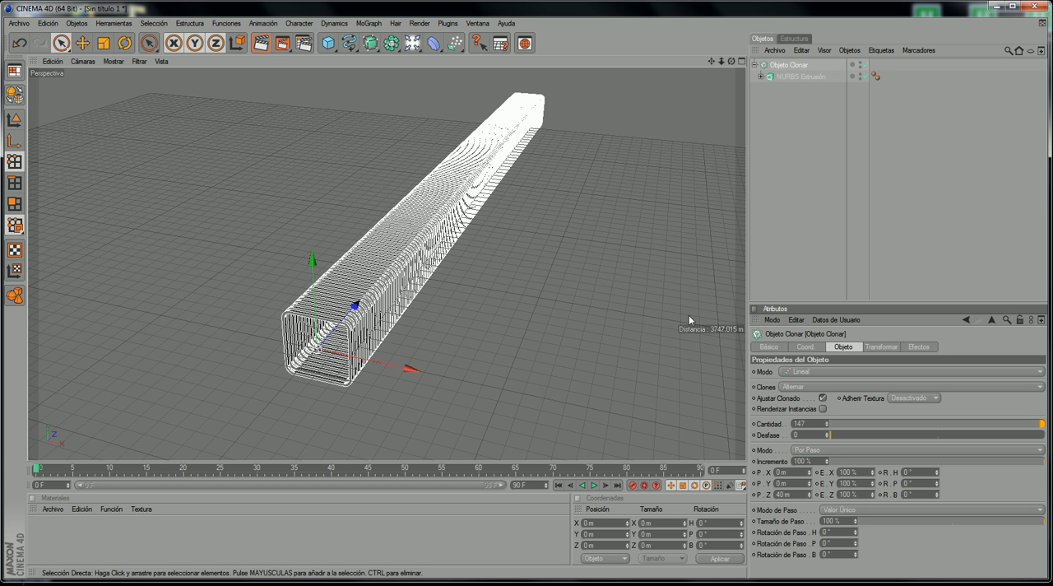
Step: Examine the cloned tunnel's length and open end from several perspective angles and in the four-view layout
{"action": "left_click_drag", "start_coordinate": [731, 61], "coordinate": [549, 168]}
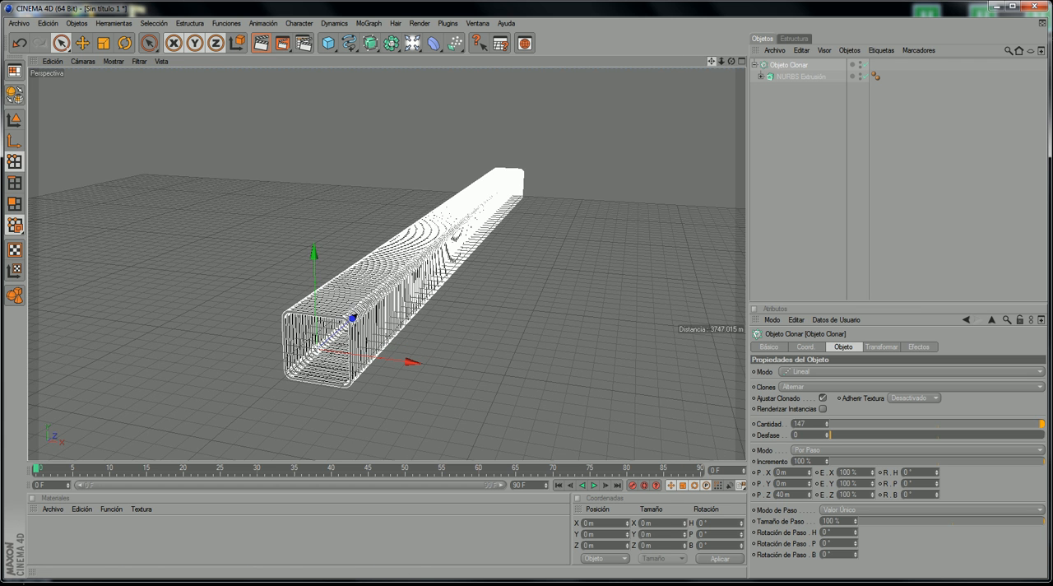
{"action": "scroll", "coordinate": [495, 219], "scroll_direction": "up", "scroll_amount": 3}
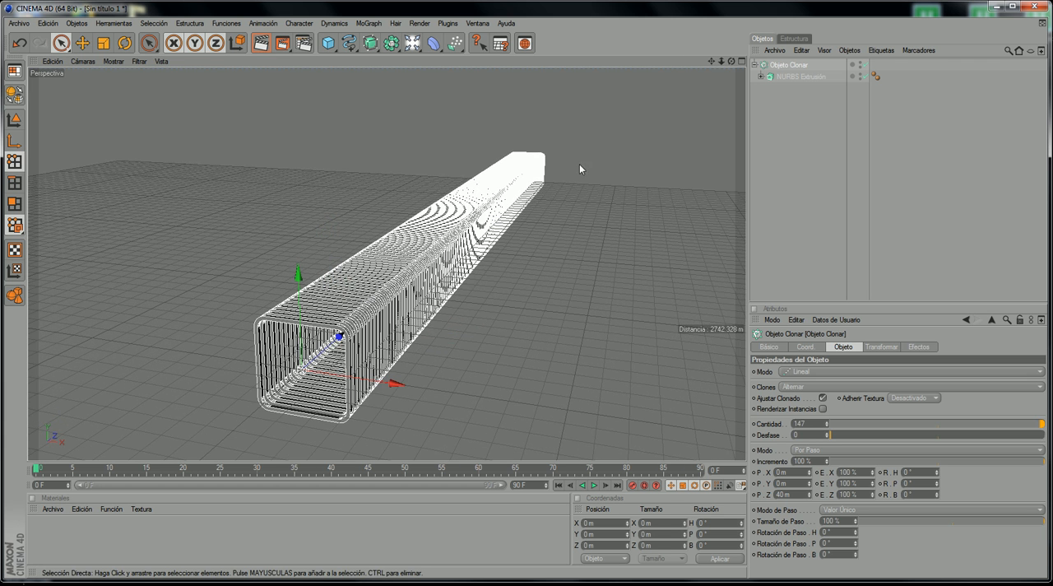
{"action": "scroll", "coordinate": [580, 166], "scroll_direction": "up", "scroll_amount": 3}
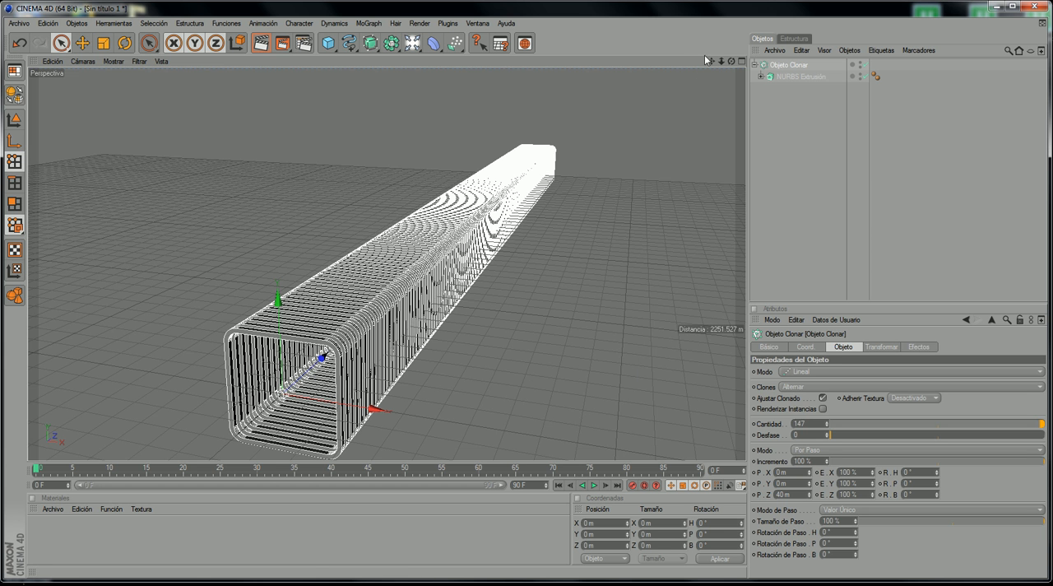
{"action": "left_click_drag", "start_coordinate": [716, 60], "coordinate": [577, 280]}
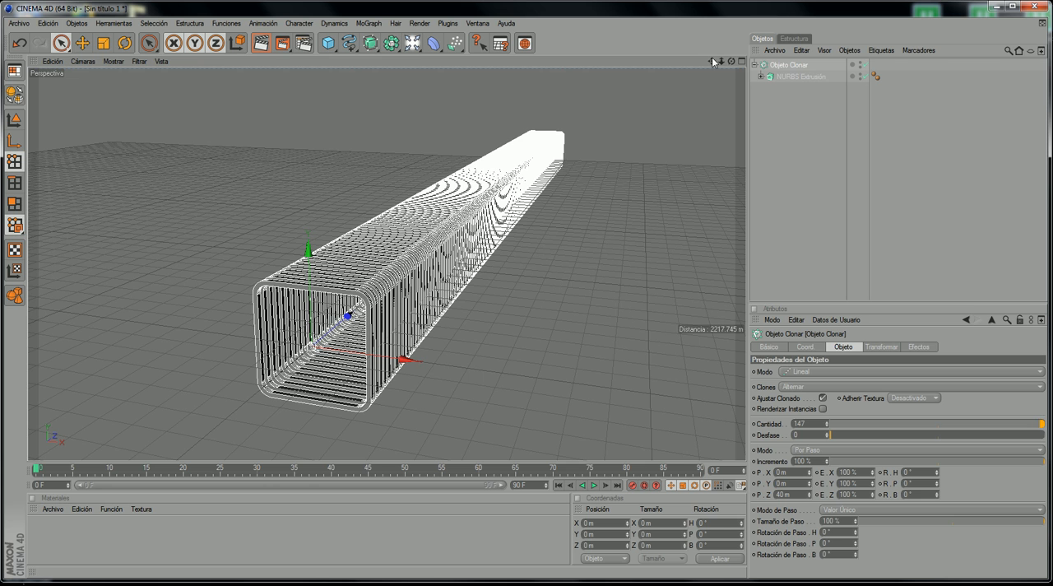
{"action": "mouse_move", "coordinate": [731, 62]}
{"action": "left_mouse_down"}
{"action": "mouse_move", "coordinate": [658, 66]}
{"action": "mouse_move", "coordinate": [561, 303]}
{"action": "mouse_move", "coordinate": [711, 62]}
{"action": "mouse_move", "coordinate": [734, 65]}
{"action": "left_mouse_up"}
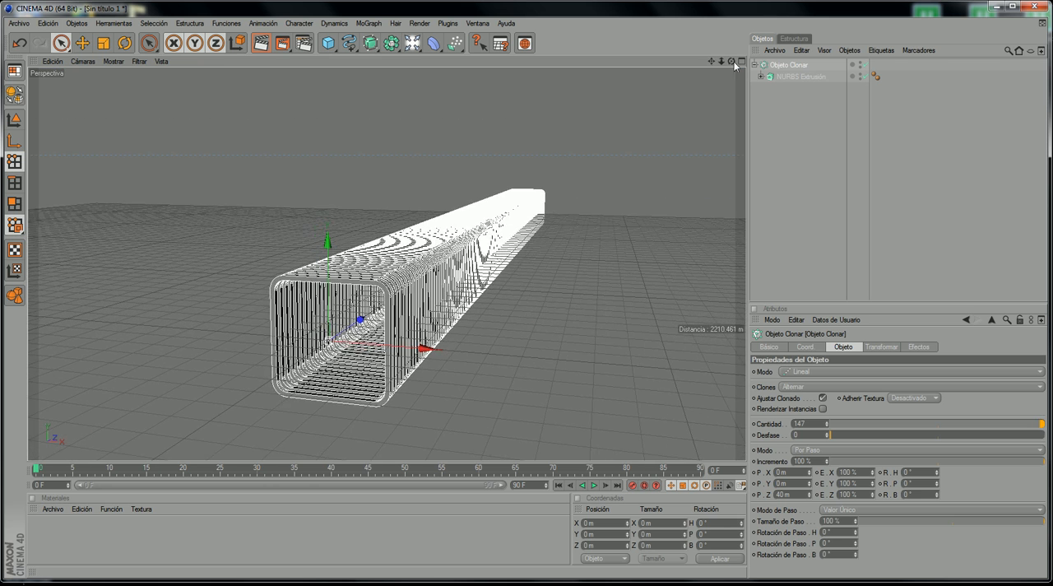
{"action": "left_click", "coordinate": [741, 62]}
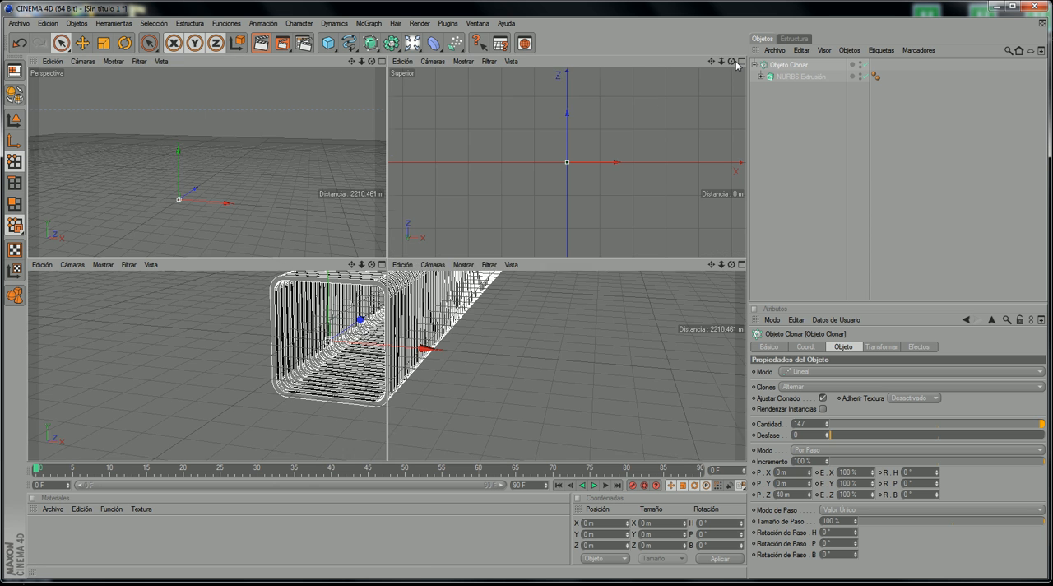
{"action": "left_click", "coordinate": [381, 60]}
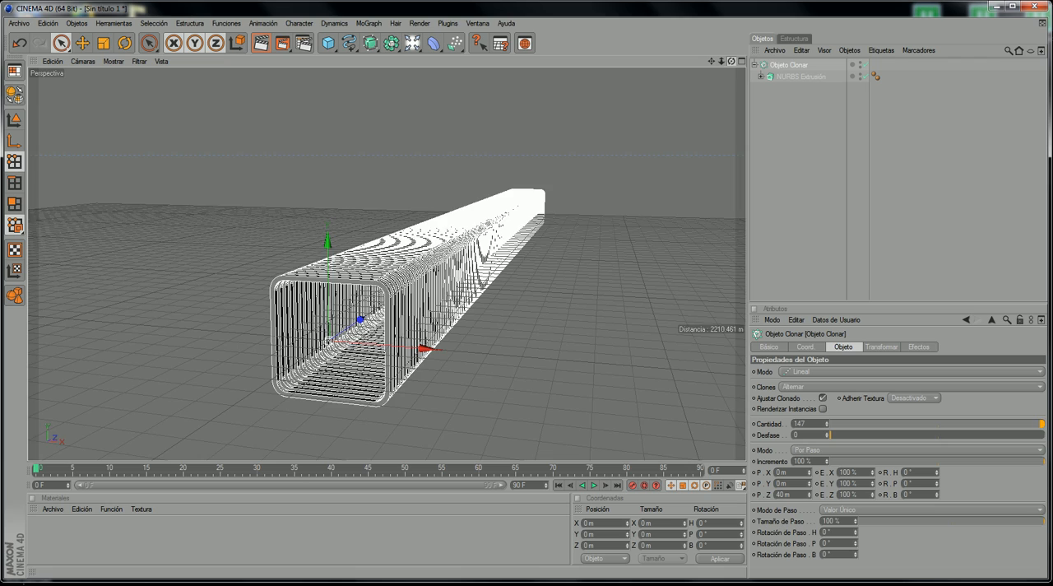
{"action": "mouse_move", "coordinate": [732, 62]}
{"action": "left_mouse_down"}
{"action": "mouse_move", "coordinate": [729, 37]}
{"action": "mouse_move", "coordinate": [785, 13]}
{"action": "mouse_move", "coordinate": [831, 74]}
{"action": "mouse_move", "coordinate": [806, 51]}
{"action": "mouse_move", "coordinate": [687, 38]}
{"action": "mouse_move", "coordinate": [562, 304]}
{"action": "left_mouse_up"}
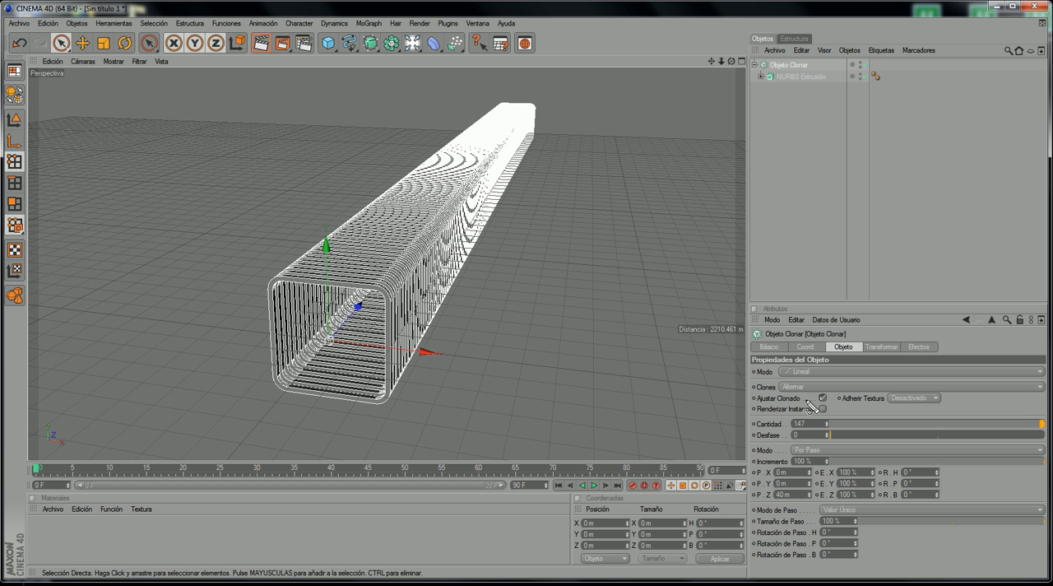
Step: Enable Renderizar Instancias on the cloner
{"action": "mouse_move", "coordinate": [819, 403]}
{"action": "left_mouse_down"}
{"action": "mouse_move", "coordinate": [756, 404]}
{"action": "mouse_move", "coordinate": [822, 419]}
{"action": "mouse_move", "coordinate": [831, 411]}
{"action": "left_mouse_up"}
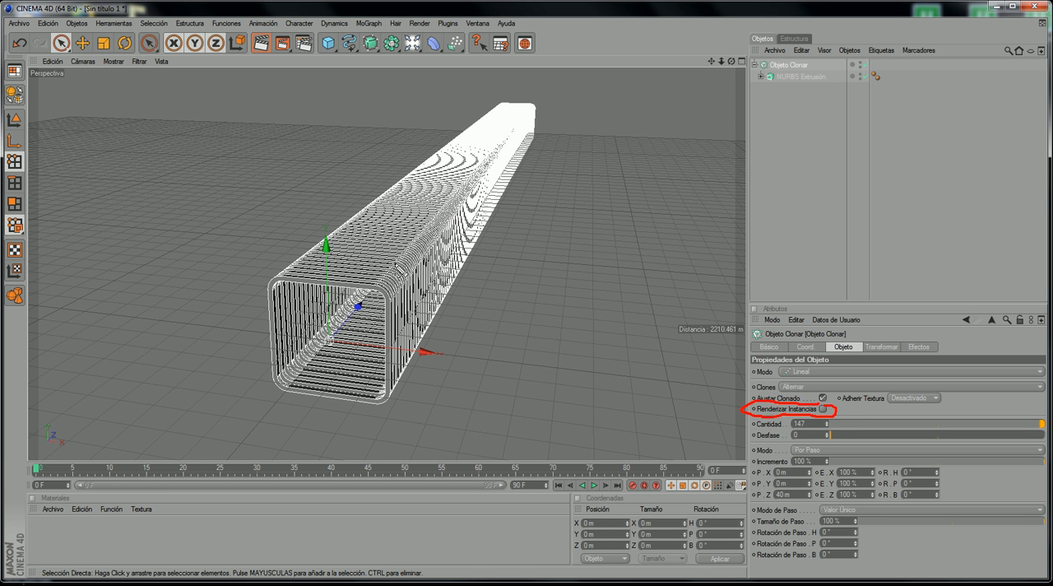
{"action": "left_click_drag", "start_coordinate": [511, 108], "coordinate": [360, 266]}
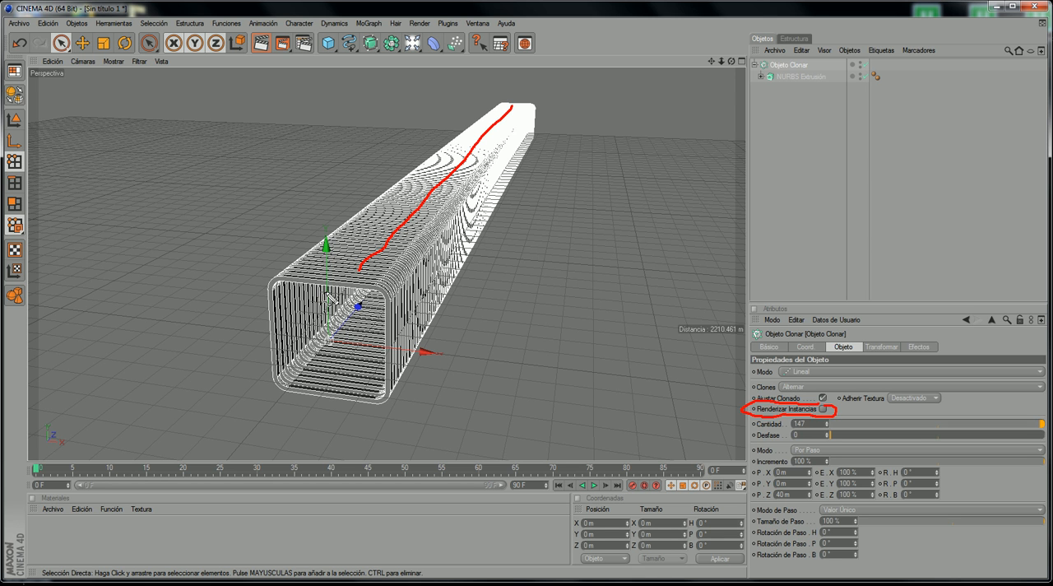
{"action": "key", "text": "Escape"}
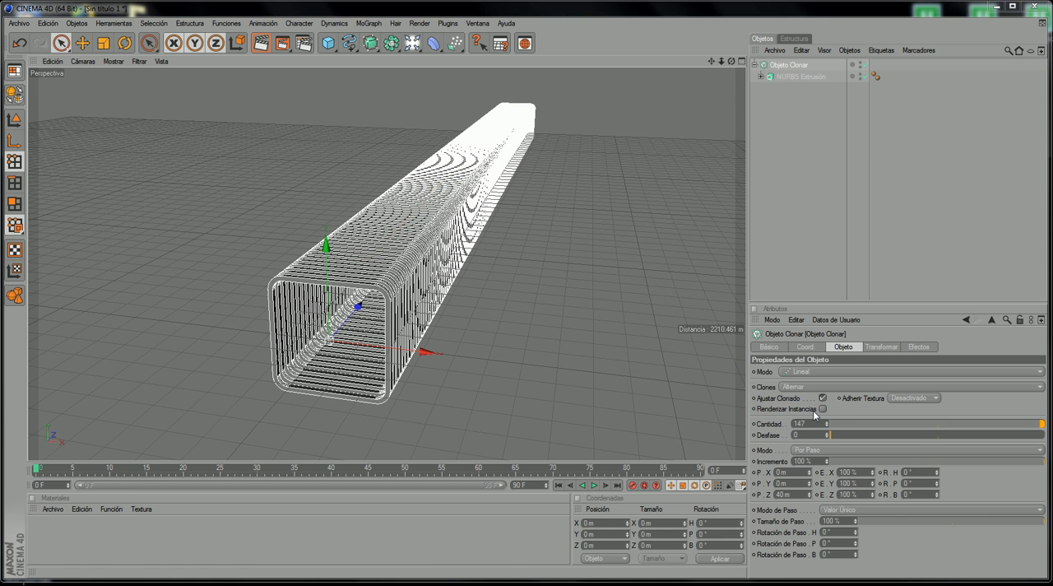
{"action": "left_click", "coordinate": [823, 409]}
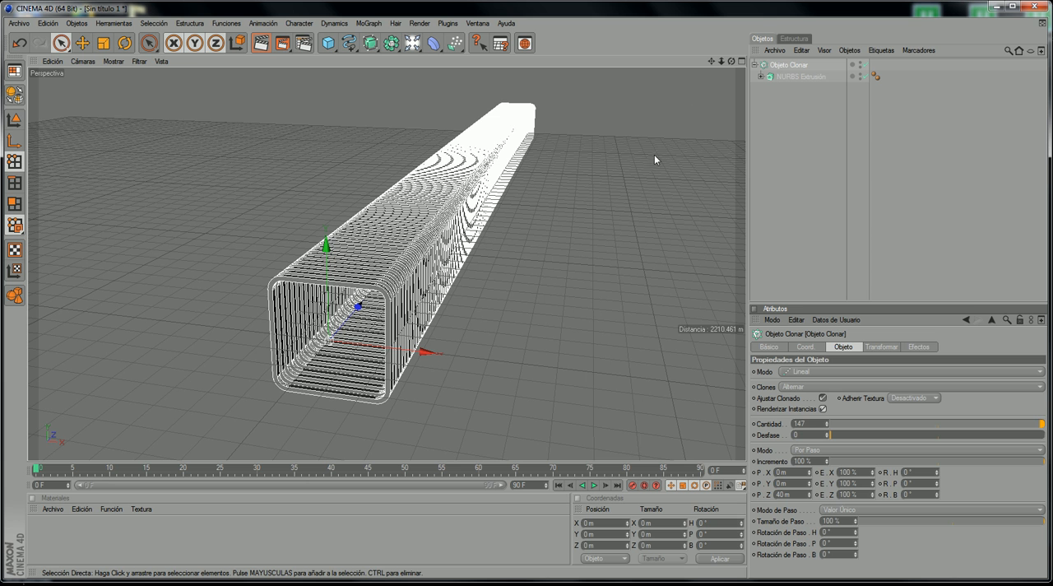
Step: Add a Cámara object to the scene from the maximized Frontal view, and return to the perspective view of the tunnel
{"action": "left_click", "coordinate": [741, 61]}
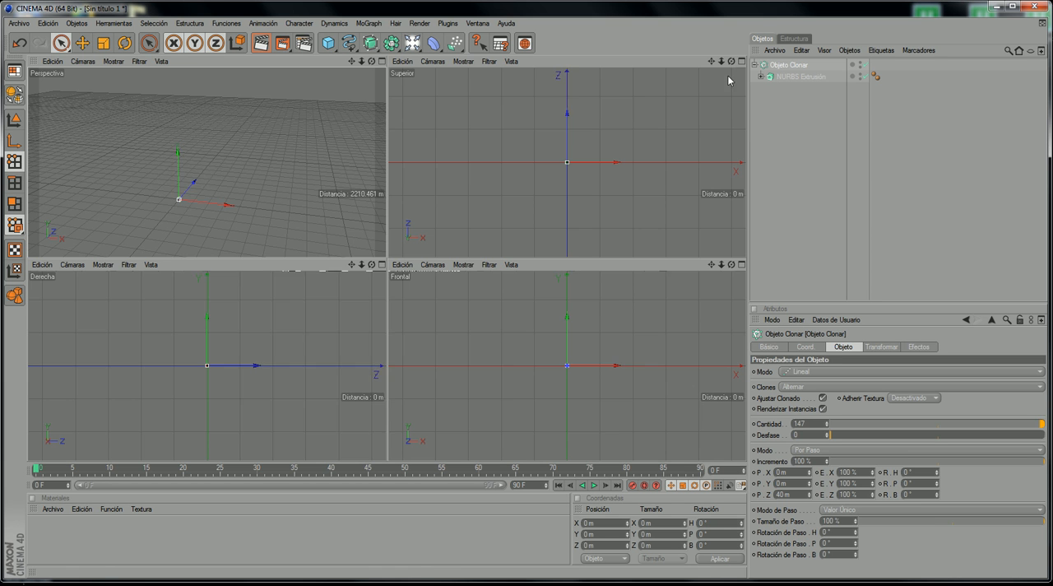
{"action": "left_click", "coordinate": [741, 264]}
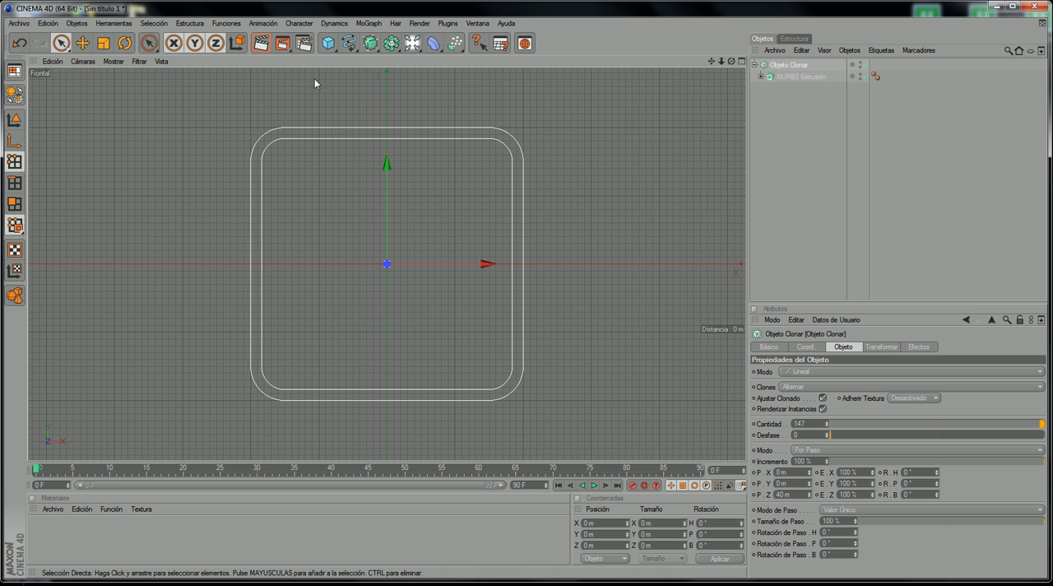
{"action": "left_click", "coordinate": [414, 51]}
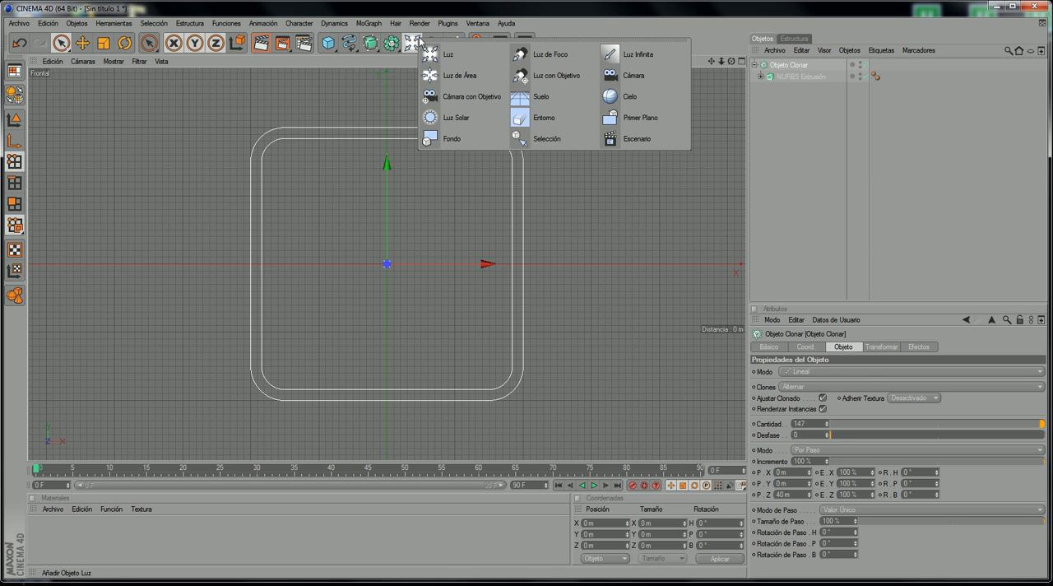
{"action": "left_click", "coordinate": [613, 76]}
{"action": "middle_click", "coordinate": [296, 229]}
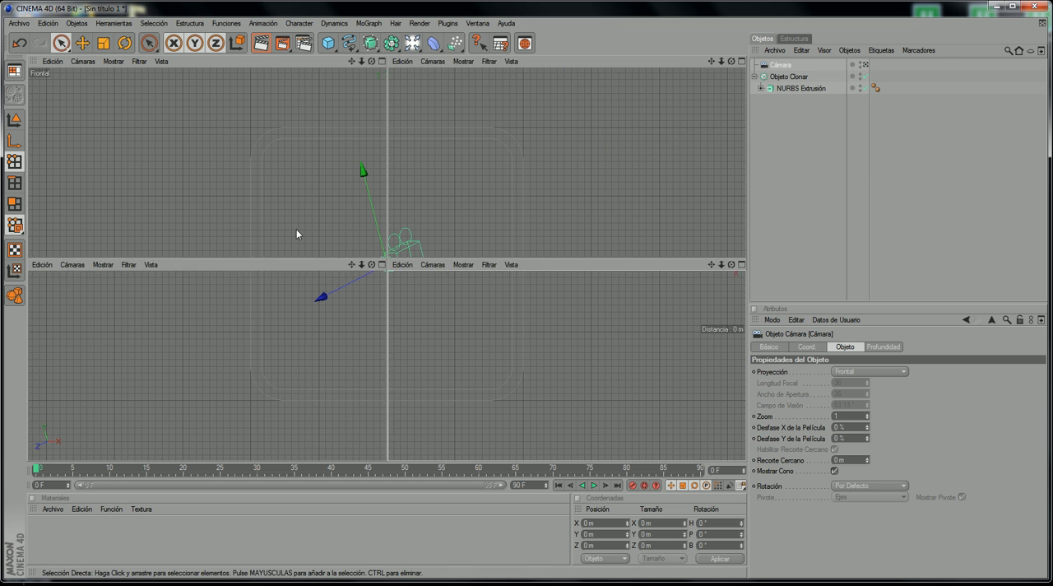
{"action": "middle_click", "coordinate": [282, 170]}
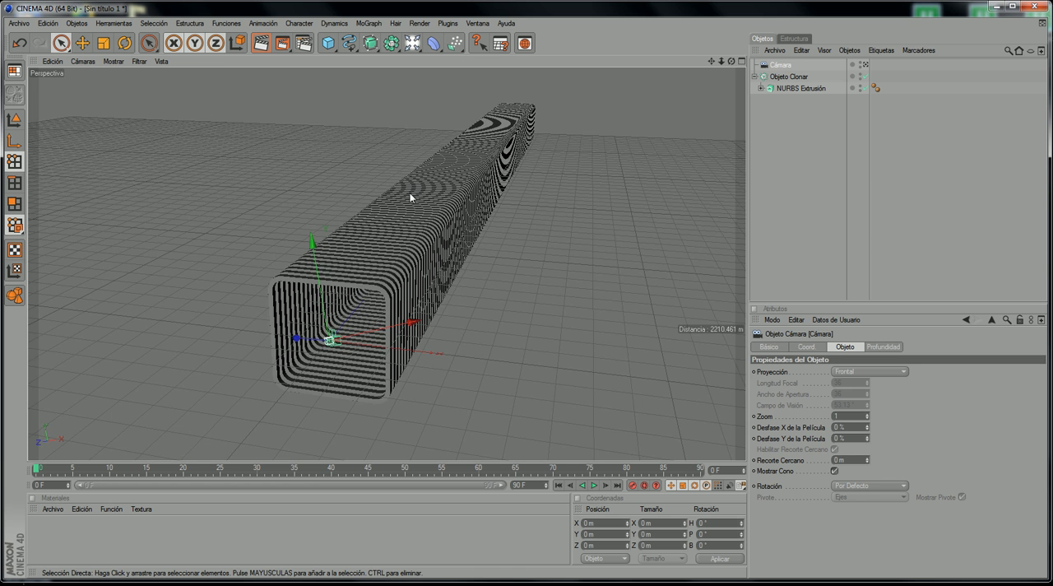
{"action": "scroll", "coordinate": [420, 196], "scroll_direction": "down", "scroll_amount": 8}
{"action": "scroll", "coordinate": [358, 308], "scroll_direction": "up", "scroll_amount": 6}
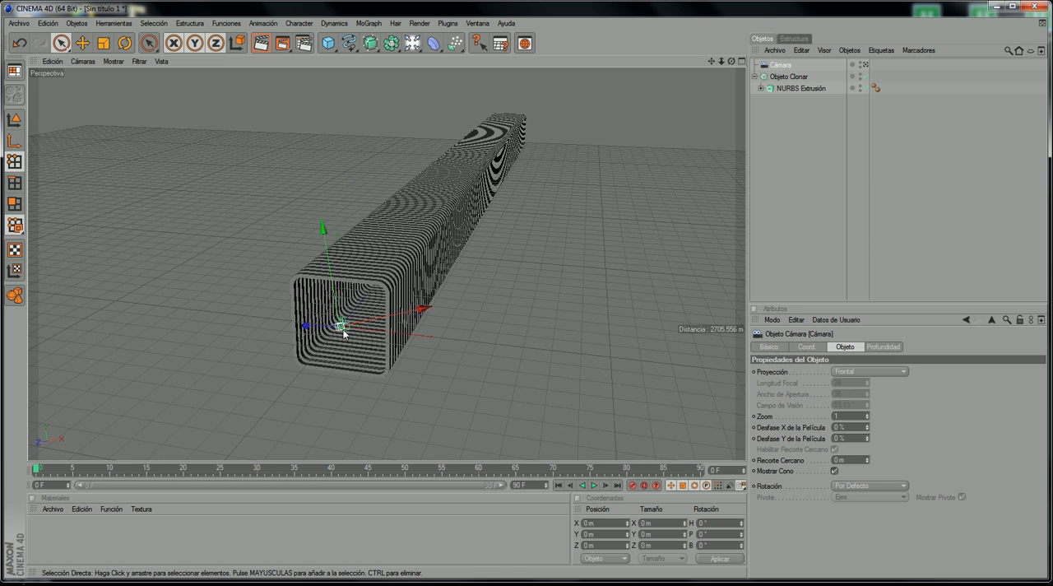
{"action": "scroll", "coordinate": [344, 333], "scroll_direction": "up", "scroll_amount": 3}
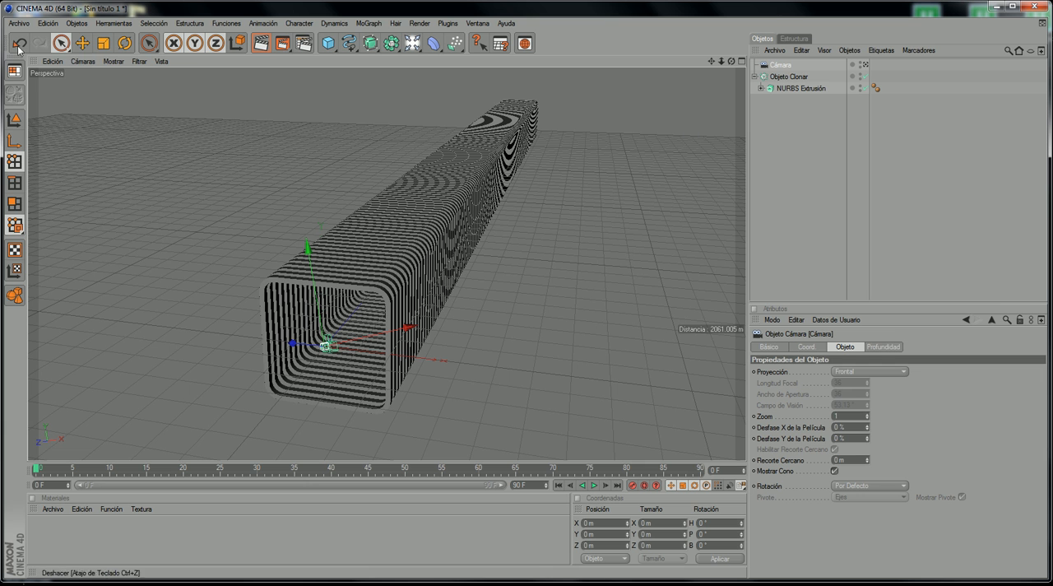
Step: Look through the scene camera Cámara in the perspective viewport
{"action": "left_click", "coordinate": [82, 61]}
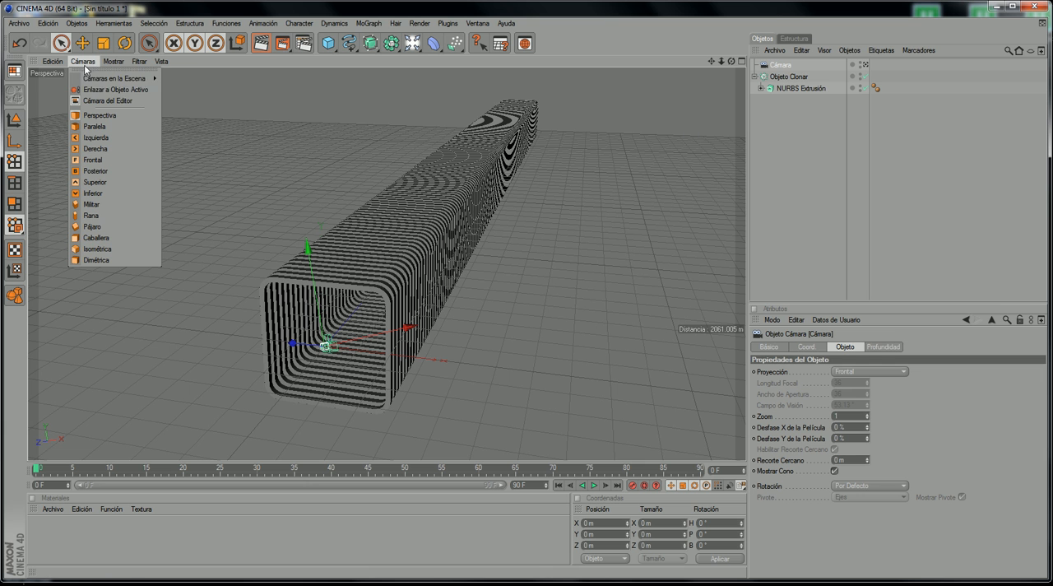
{"action": "left_click", "coordinate": [176, 80]}
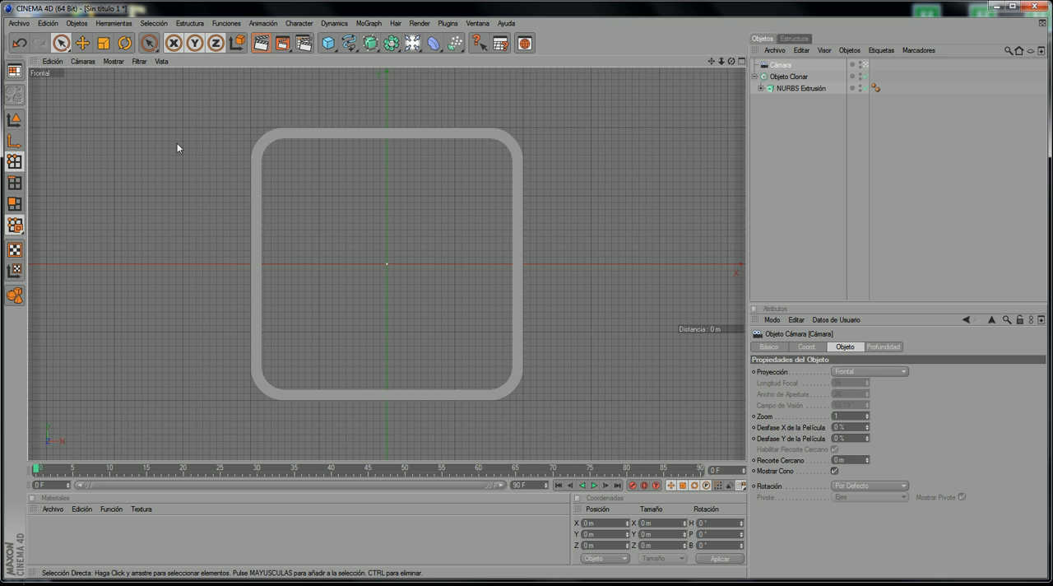
{"action": "middle_click", "coordinate": [119, 121]}
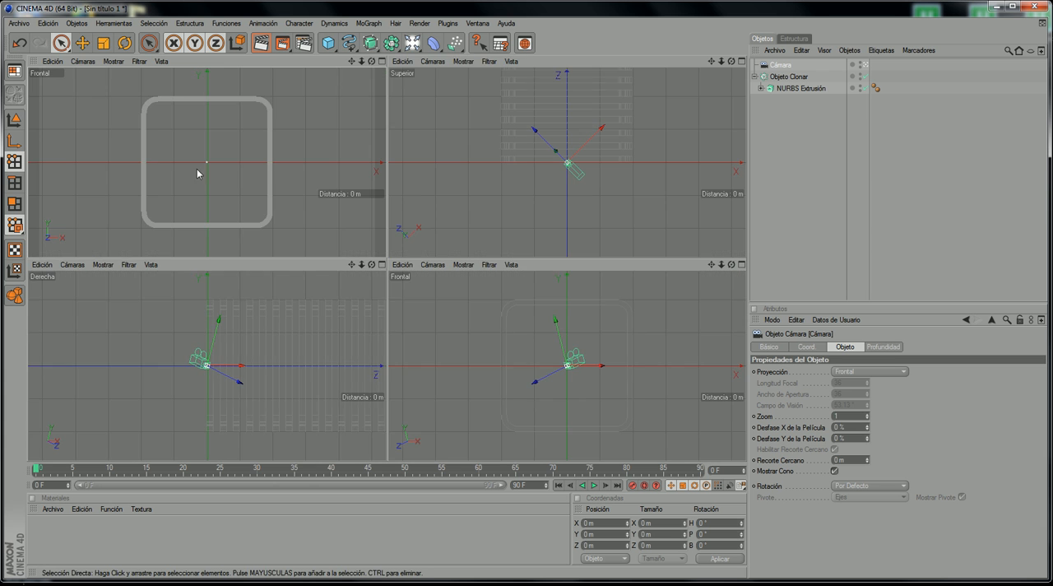
{"action": "middle_click", "coordinate": [254, 191]}
Step: Switch the active camera's projection from Frontal to Perspectiva
{"action": "left_click", "coordinate": [82, 61]}
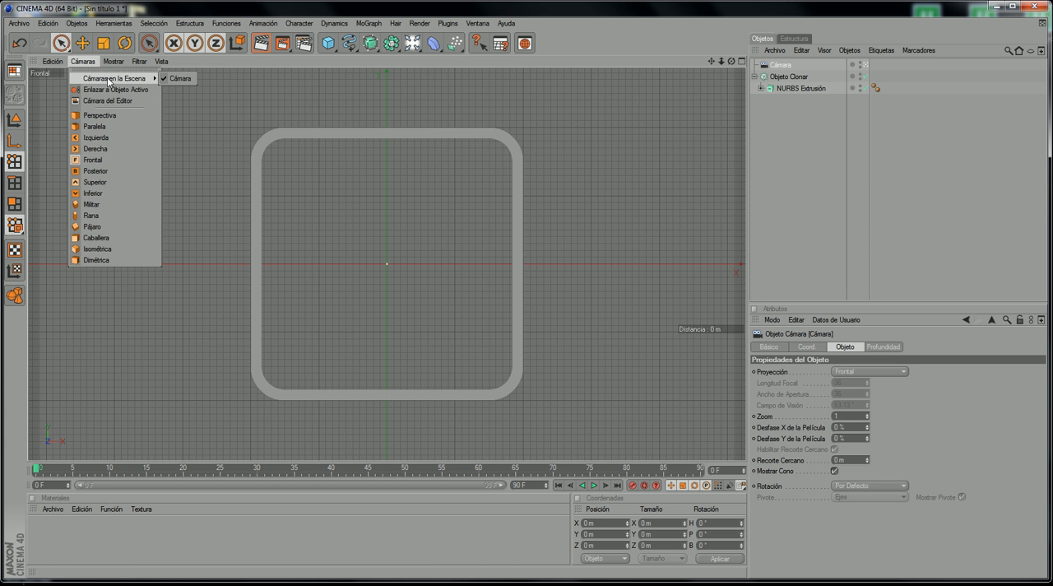
{"action": "left_click", "coordinate": [221, 132]}
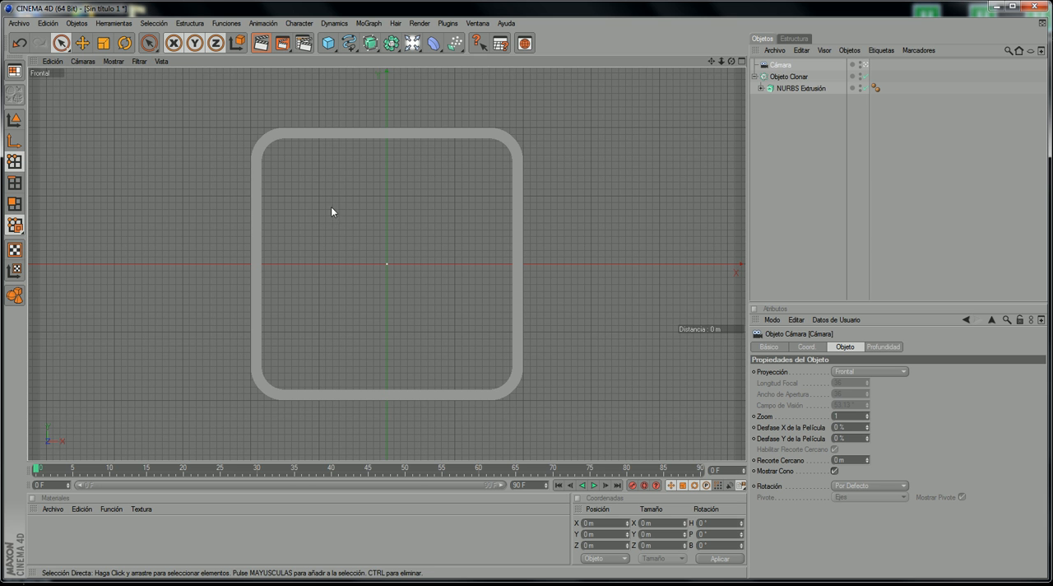
{"action": "middle_click", "coordinate": [230, 153]}
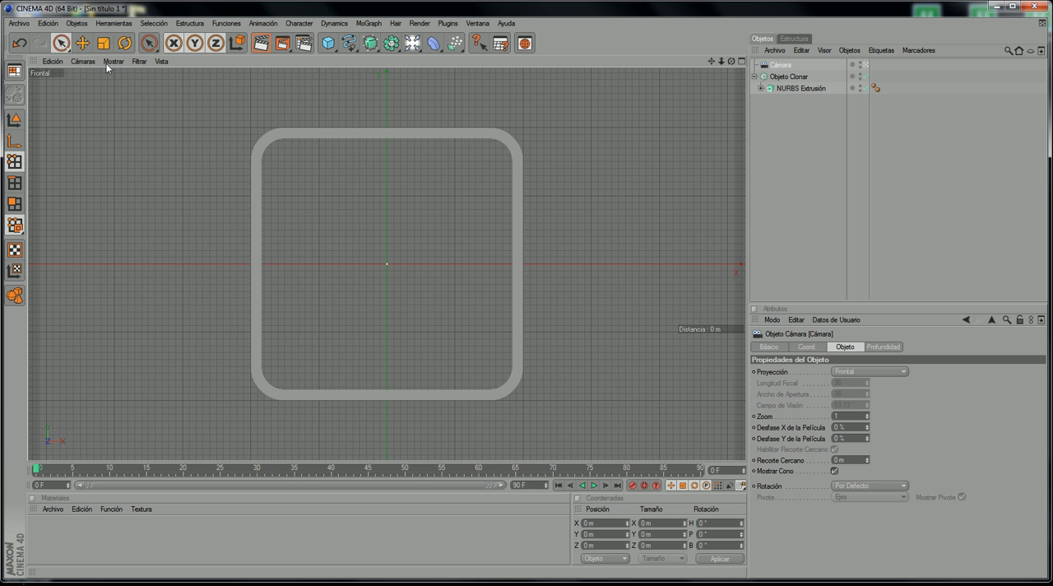
{"action": "left_click", "coordinate": [108, 63]}
{"action": "mouse_move", "coordinate": [82, 61]}
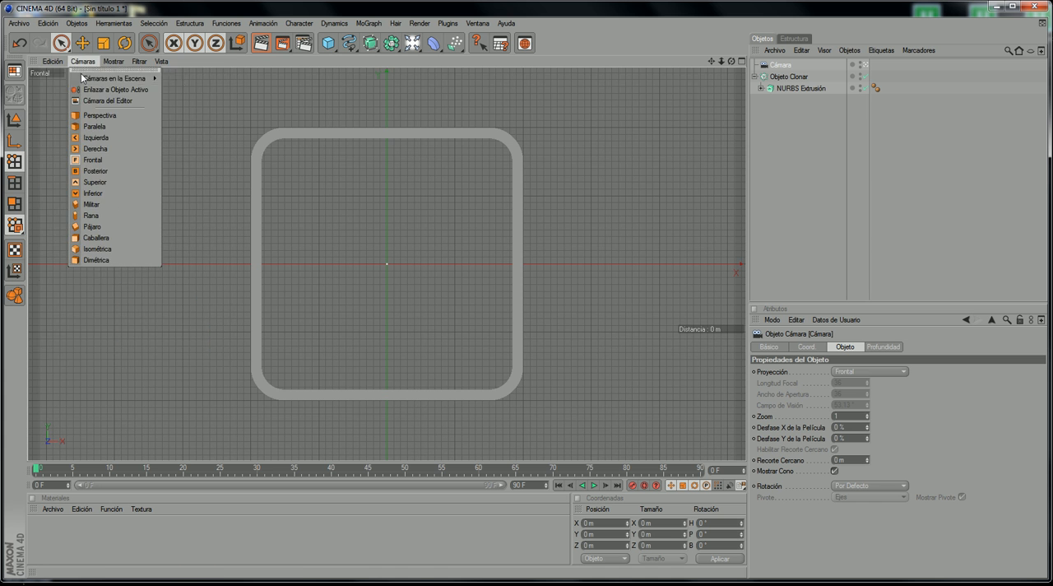
{"action": "left_click", "coordinate": [99, 115]}
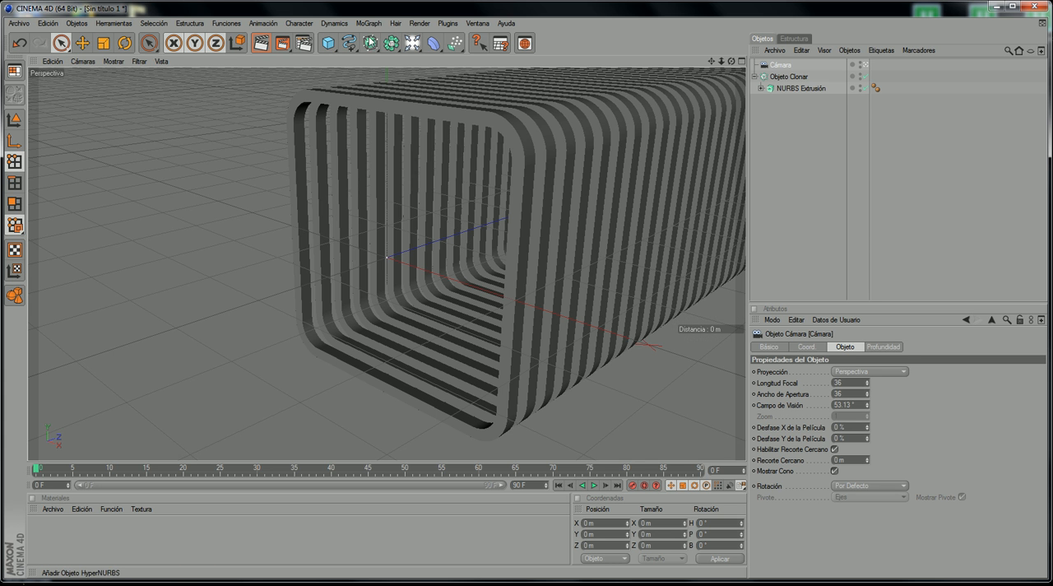
Step: Add a second camera to the scene from the perspective view at the tunnel's open end
{"action": "left_click_drag", "start_coordinate": [398, 42], "coordinate": [596, 102]}
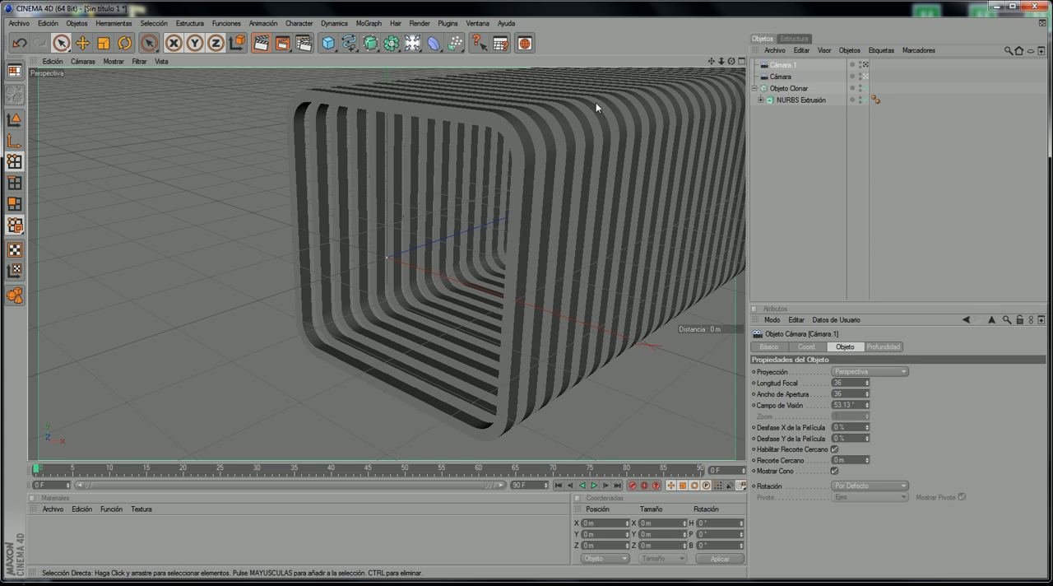
{"action": "scroll", "coordinate": [389, 183], "scroll_direction": "down", "scroll_amount": 3}
{"action": "scroll", "coordinate": [389, 183], "scroll_direction": "up", "scroll_amount": 2}
{"action": "scroll", "coordinate": [414, 185], "scroll_direction": "down", "scroll_amount": 1}
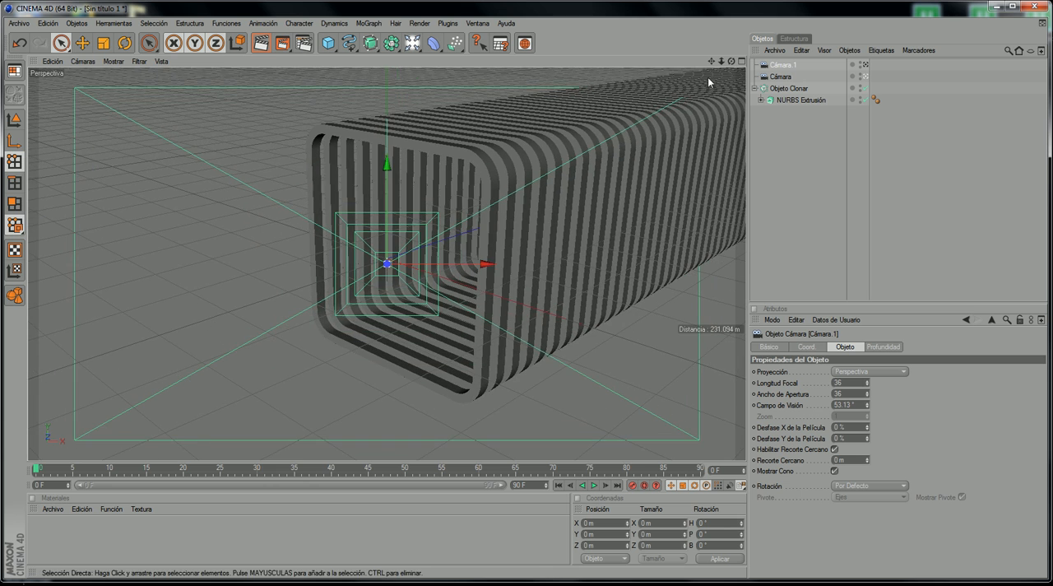
Step: Review the reference video's tunnel shot by scrubbing through its frames, and return to the Cinema 4D scene
{"action": "left_click_drag", "start_coordinate": [731, 61], "coordinate": [731, 62]}
{"action": "left_click_drag", "start_coordinate": [414, 185], "coordinate": [571, 188], "text": "alt"}
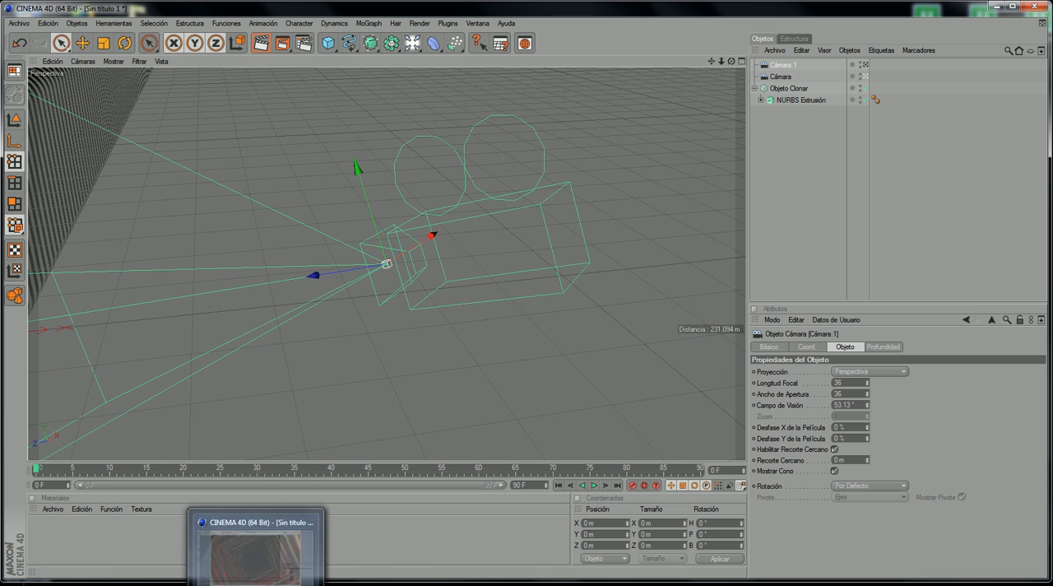
{"action": "left_click", "coordinate": [232, 584]}
{"action": "left_click", "coordinate": [232, 584]}
{"action": "left_click", "coordinate": [319, 584]}
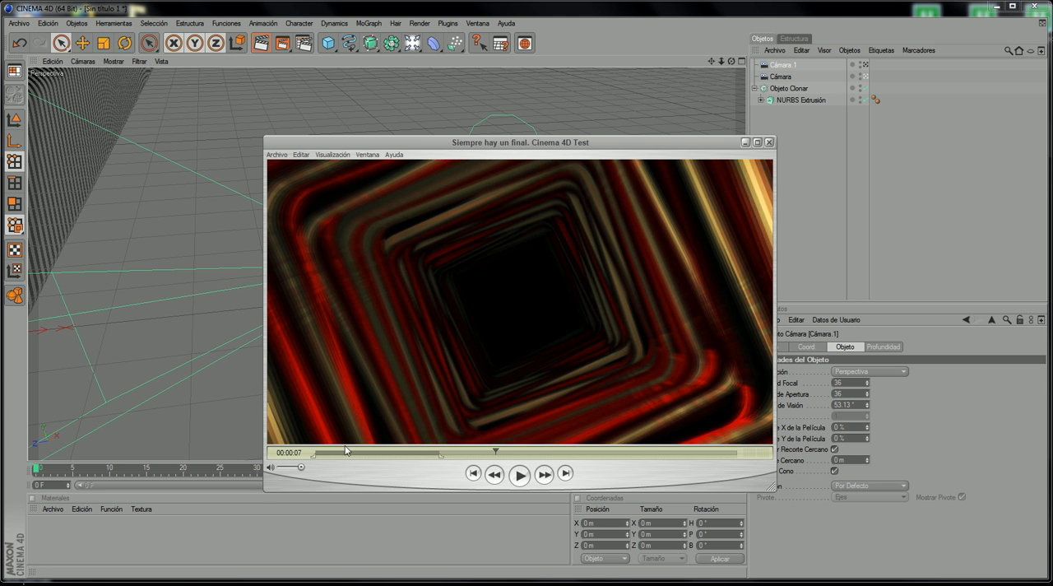
{"action": "left_click_drag", "start_coordinate": [358, 454], "coordinate": [473, 435]}
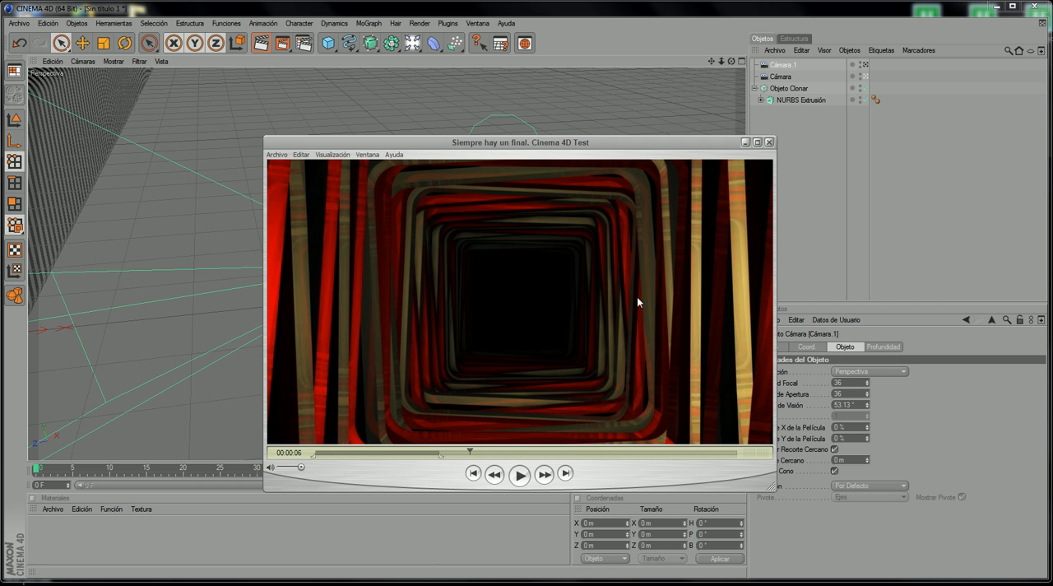
{"action": "left_click", "coordinate": [746, 144]}
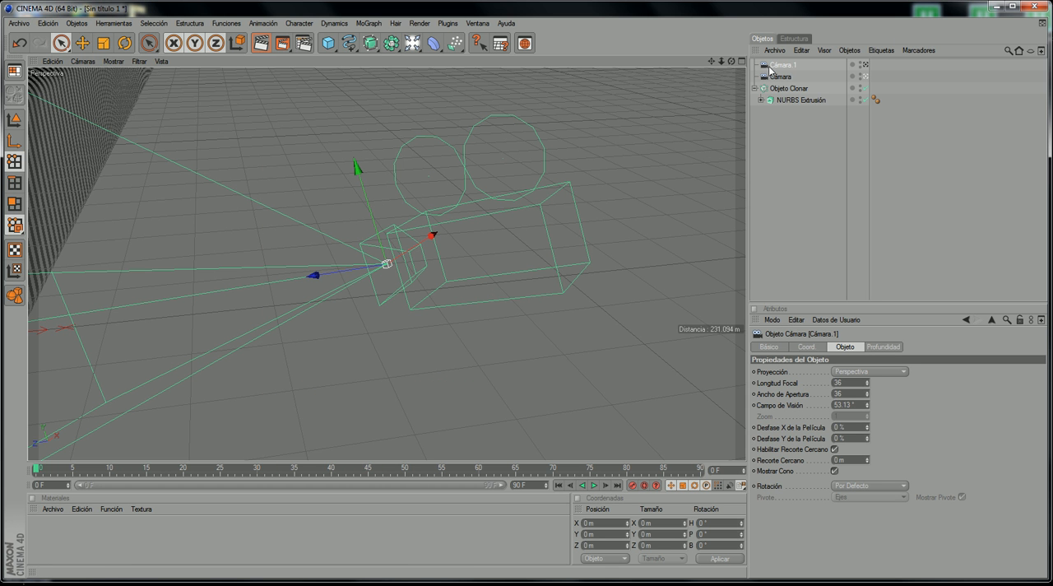
Step: Delete the Cámara object from the scene and look through Cámara.1 in the perspective viewport
{"action": "left_click", "coordinate": [792, 78]}
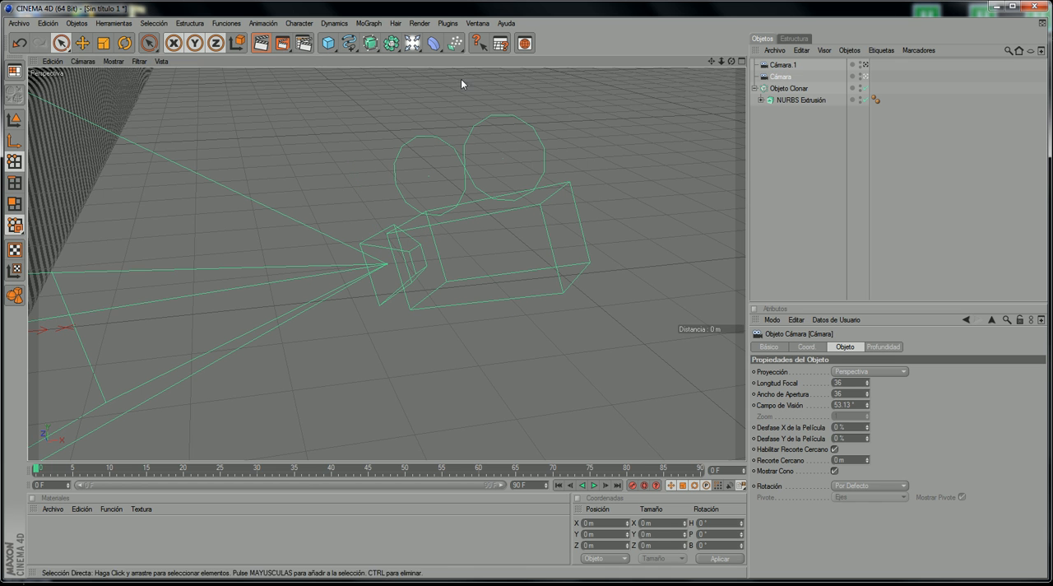
{"action": "left_click", "coordinate": [83, 61]}
{"action": "mouse_move", "coordinate": [142, 80]}
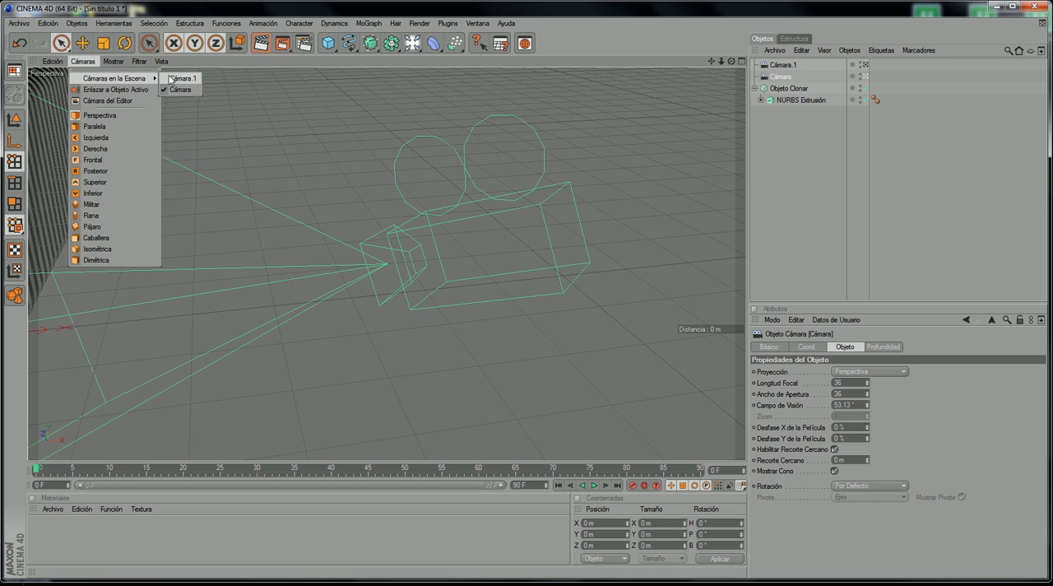
{"action": "left_click", "coordinate": [835, 160]}
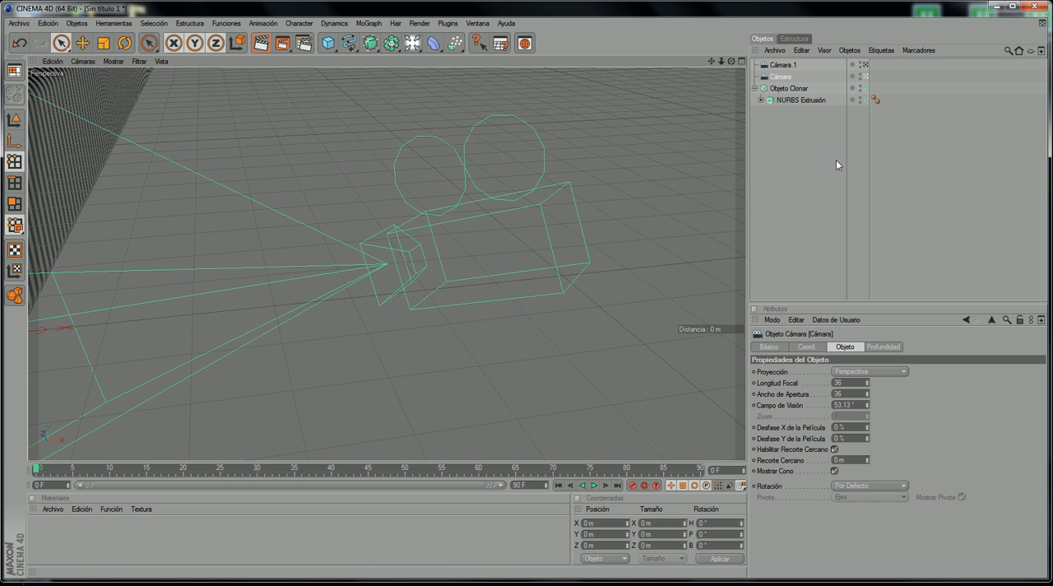
{"action": "left_click", "coordinate": [776, 75]}
{"action": "key", "text": "Delete"}
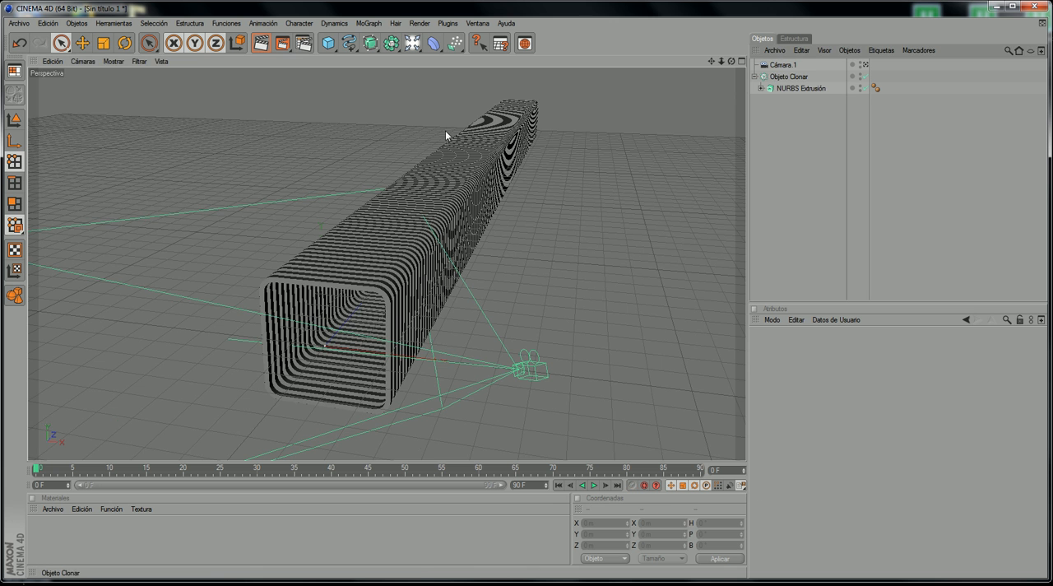
{"action": "left_click", "coordinate": [83, 60]}
{"action": "left_click", "coordinate": [176, 77]}
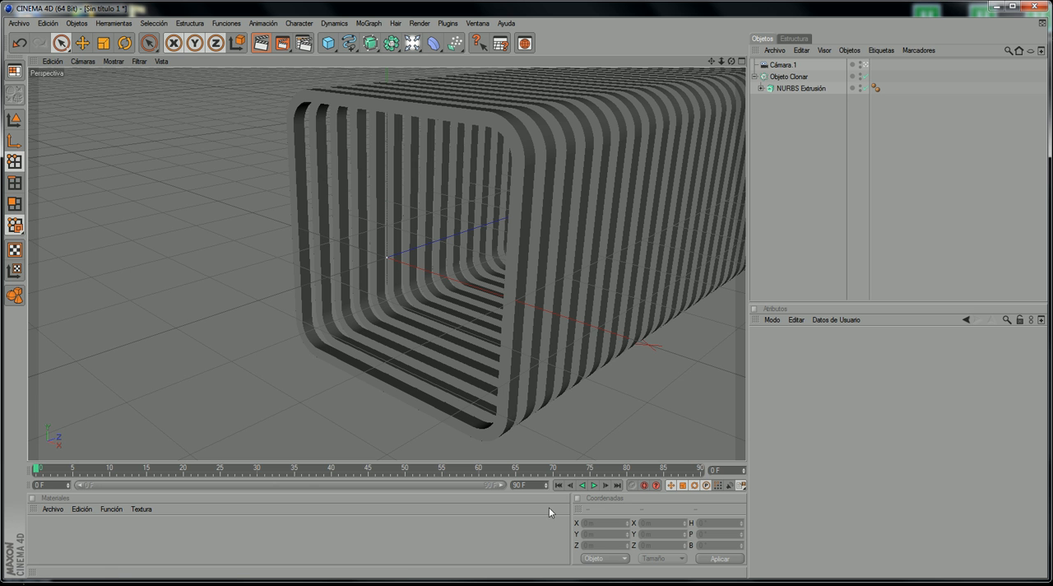
Step: Aim the view straight down the tunnel around Objeto Clonar from its open end, and add a new camera there
{"action": "left_click", "coordinate": [779, 65]}
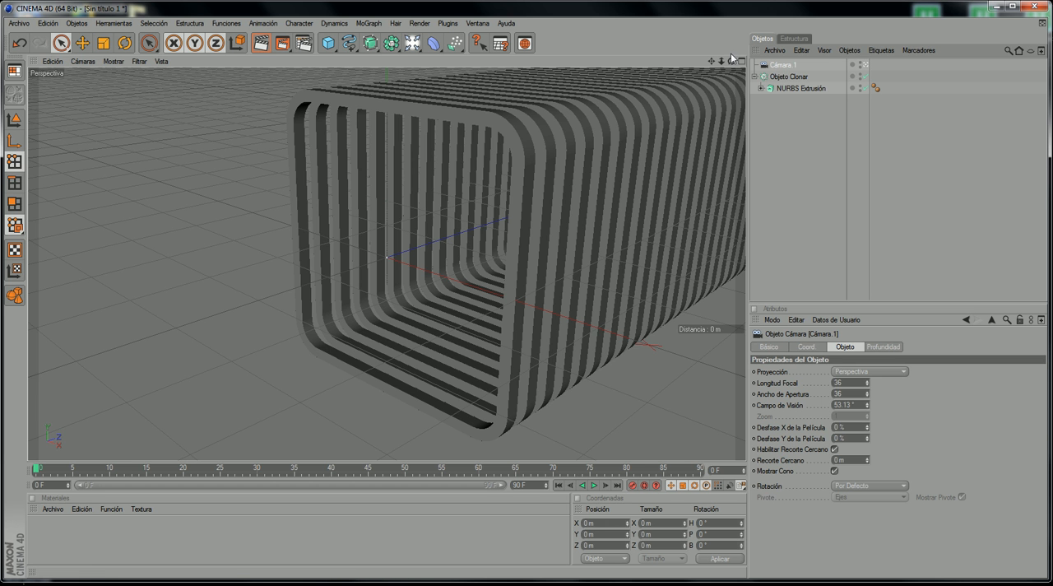
{"action": "left_click", "coordinate": [773, 76]}
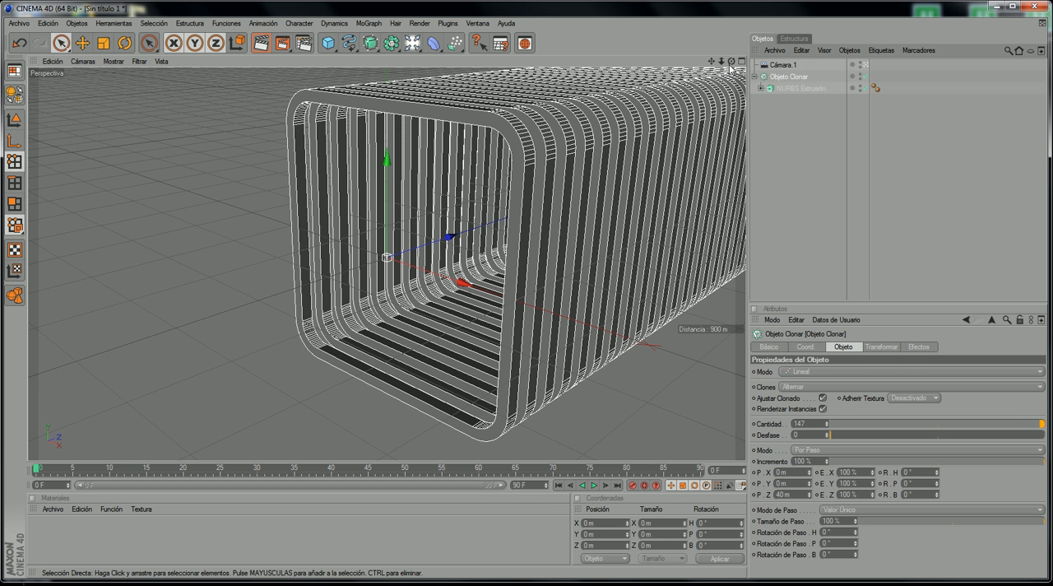
{"action": "mouse_move", "coordinate": [731, 61]}
{"action": "left_mouse_down"}
{"action": "mouse_move", "coordinate": [810, 31]}
{"action": "mouse_move", "coordinate": [730, 57]}
{"action": "mouse_move", "coordinate": [731, 68]}
{"action": "left_mouse_up"}
{"action": "scroll", "coordinate": [553, 137], "scroll_direction": "up", "scroll_amount": 4}
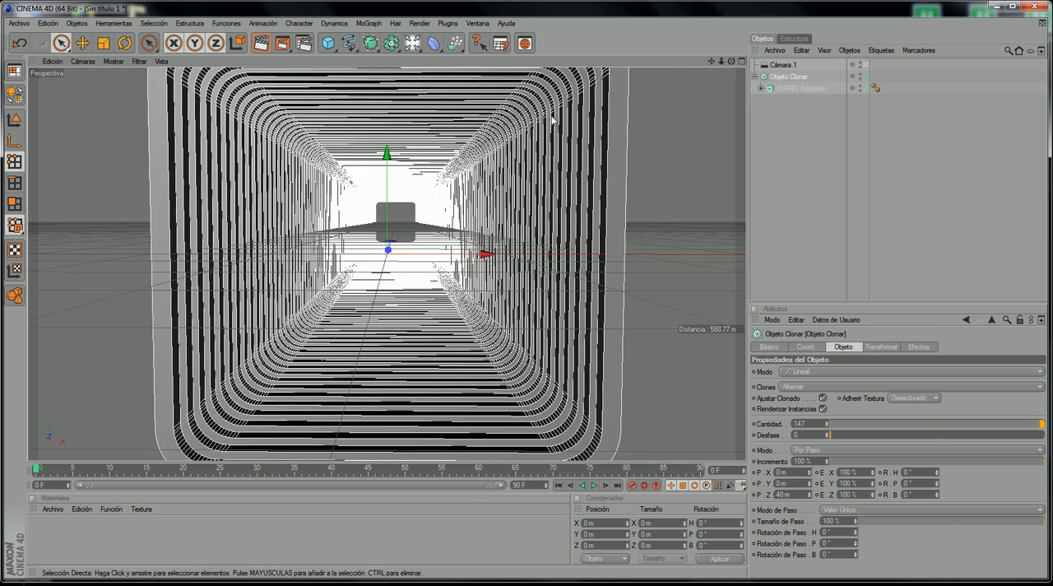
{"action": "scroll", "coordinate": [552, 121], "scroll_direction": "up", "scroll_amount": 4}
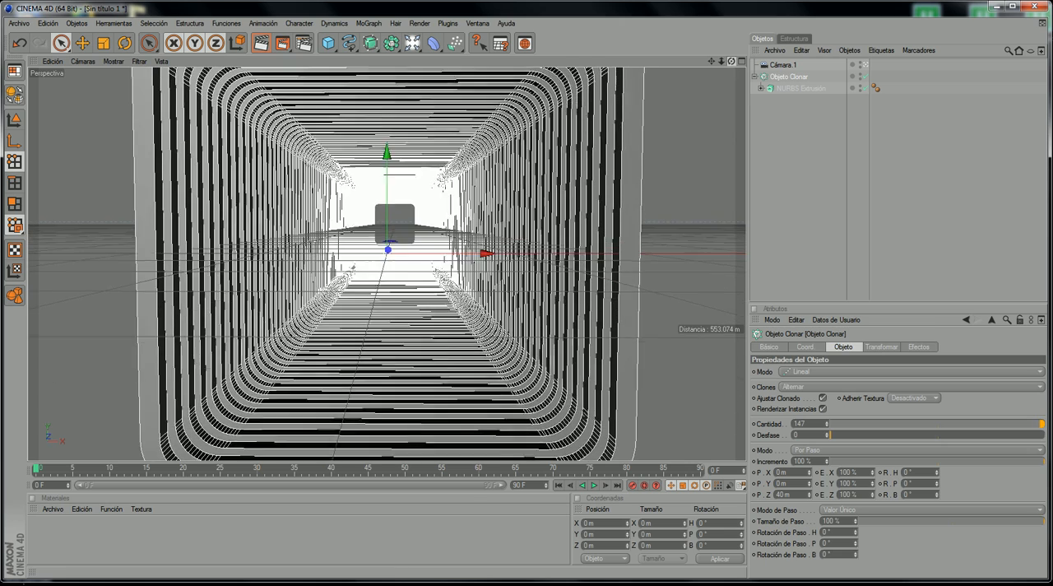
{"action": "left_click_drag", "start_coordinate": [731, 62], "coordinate": [733, 55]}
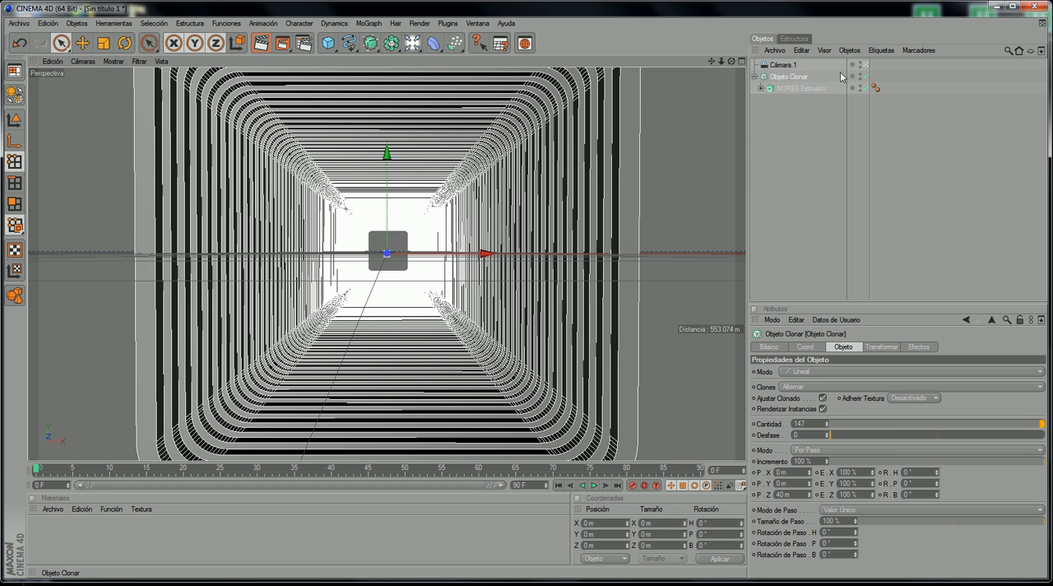
{"action": "left_click_drag", "start_coordinate": [410, 45], "coordinate": [632, 75]}
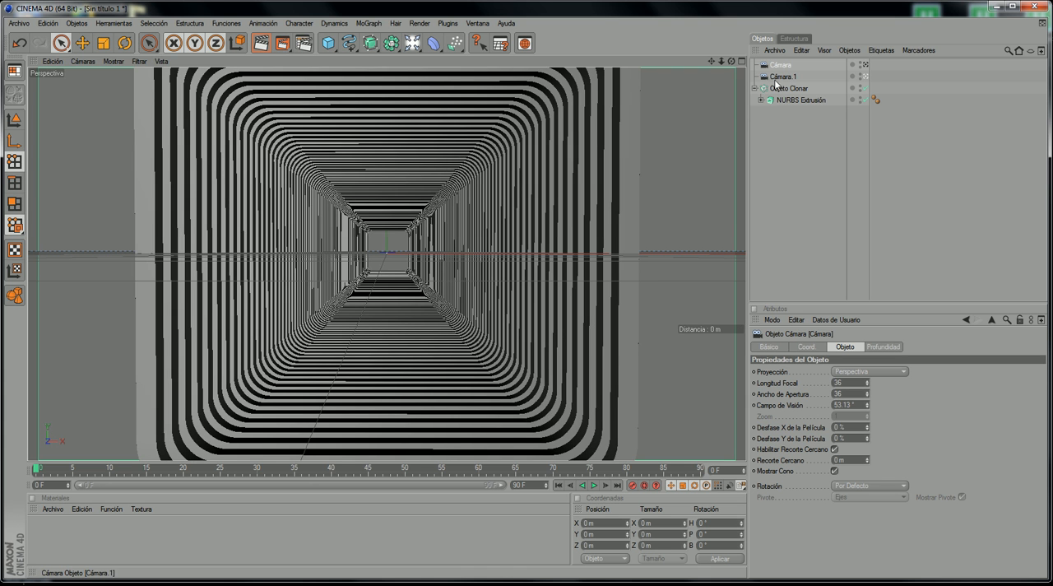
Step: Compare the tunnel views through the new Cámara and Cámara.1
{"action": "left_click", "coordinate": [92, 62]}
{"action": "mouse_move", "coordinate": [119, 79]}
{"action": "left_click", "coordinate": [194, 81]}
{"action": "left_click", "coordinate": [83, 61]}
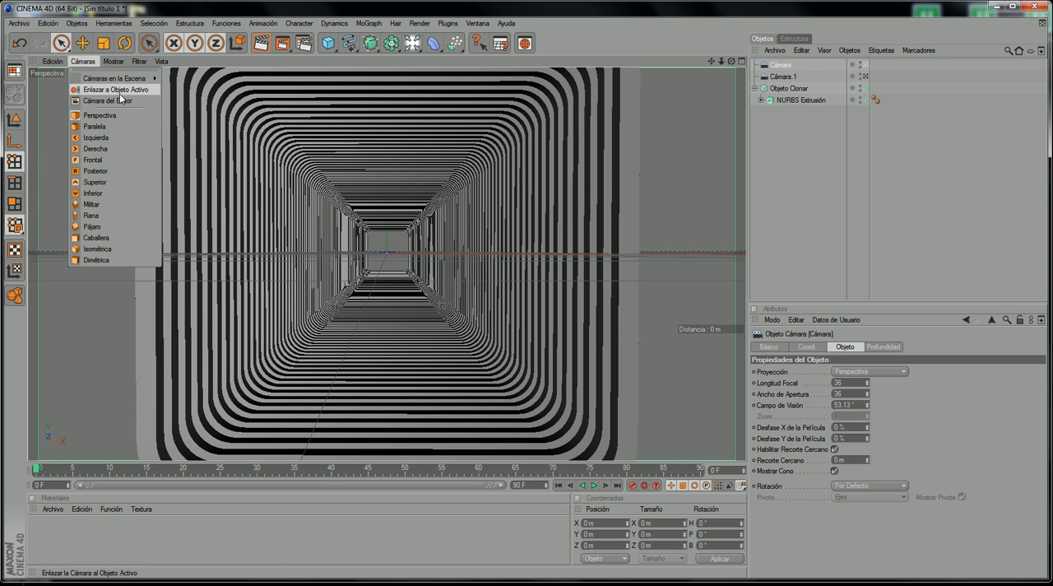
{"action": "mouse_move", "coordinate": [150, 80]}
{"action": "left_click", "coordinate": [184, 91]}
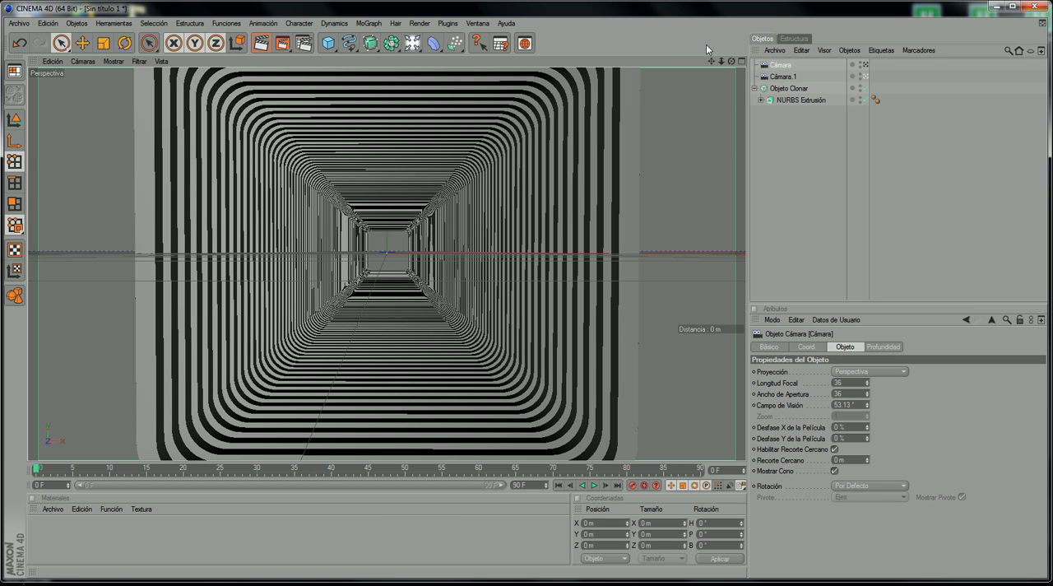
Step: Delete Cámara.1 from the scene and look through the remaining Cámara
{"action": "left_click", "coordinate": [782, 75]}
{"action": "key", "text": "Delete"}
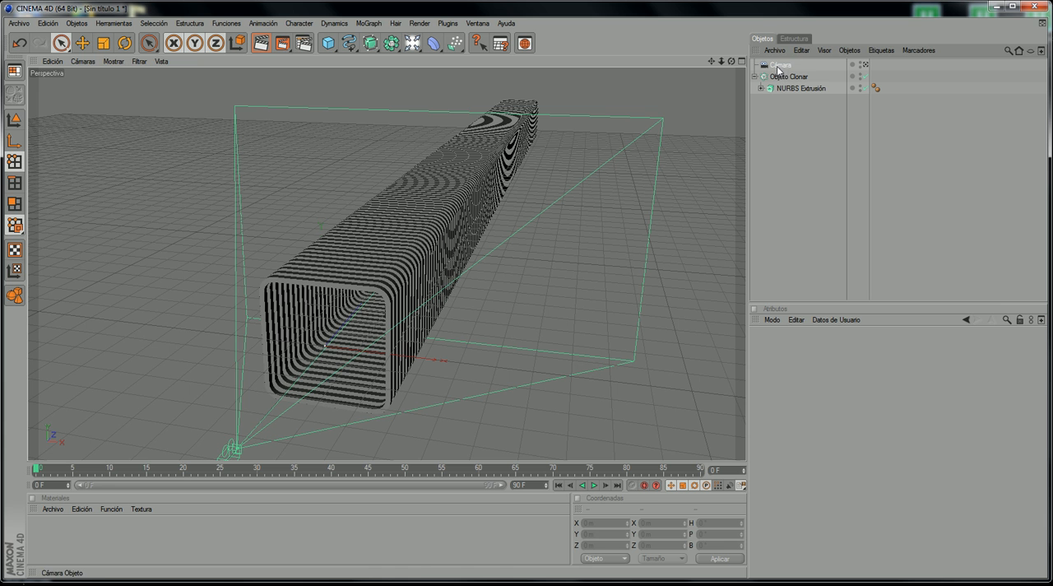
{"action": "left_click", "coordinate": [778, 66]}
{"action": "left_click", "coordinate": [82, 61]}
{"action": "mouse_move", "coordinate": [115, 78]}
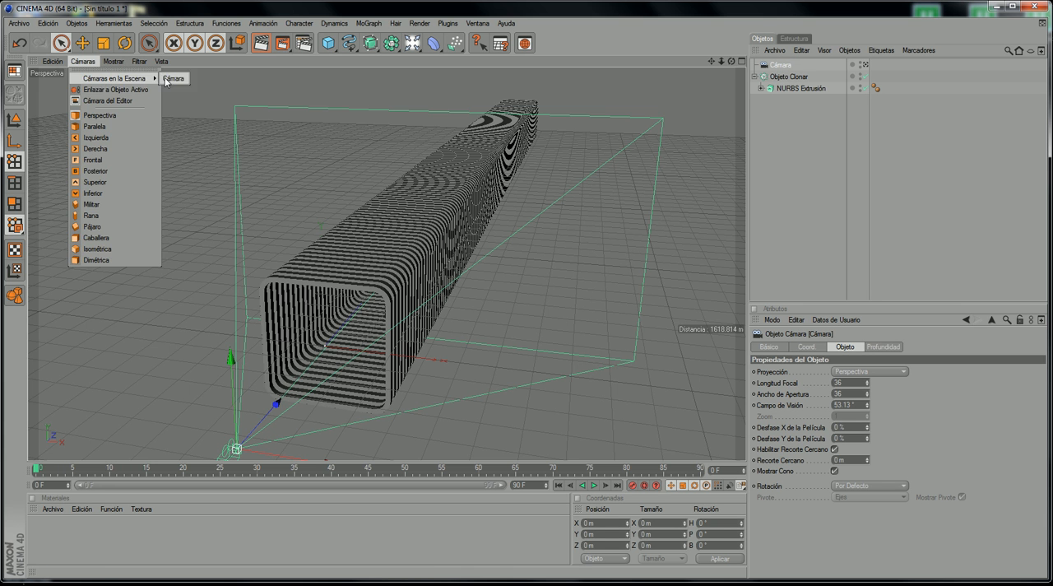
{"action": "left_click", "coordinate": [175, 78]}
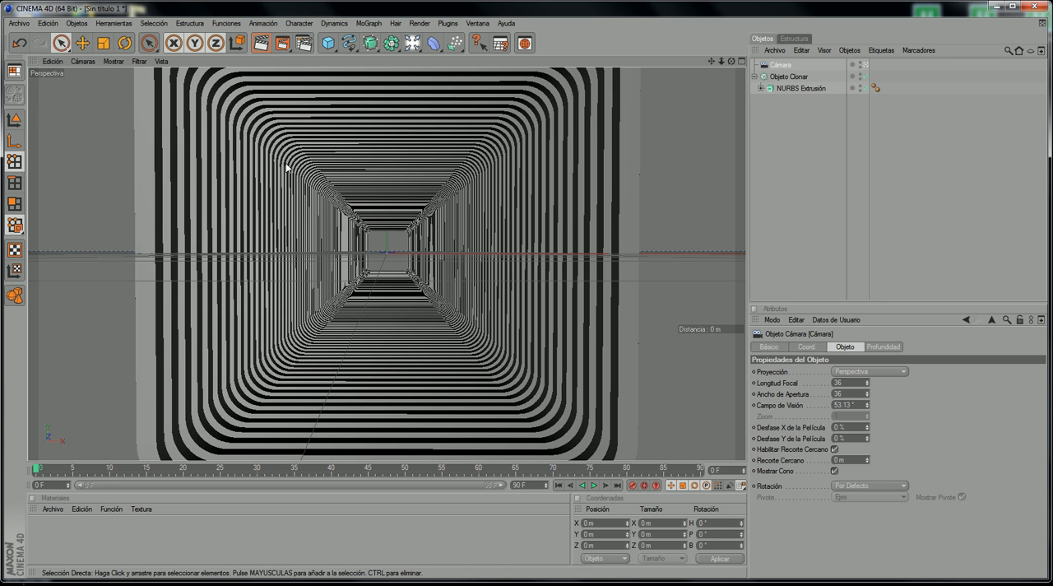
Step: Enable the object axis tool and set the camera's X, Y and Z position to 0 m
{"action": "left_click", "coordinate": [21, 146]}
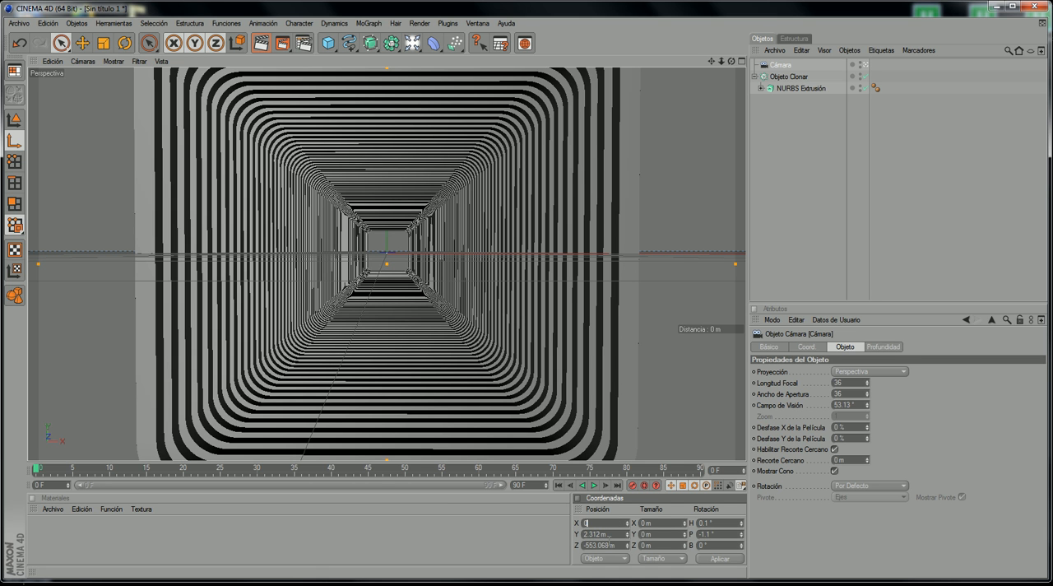
{"action": "key", "text": "Return"}
{"action": "double_click", "coordinate": [605, 534]}
{"action": "type", "text": "0"}
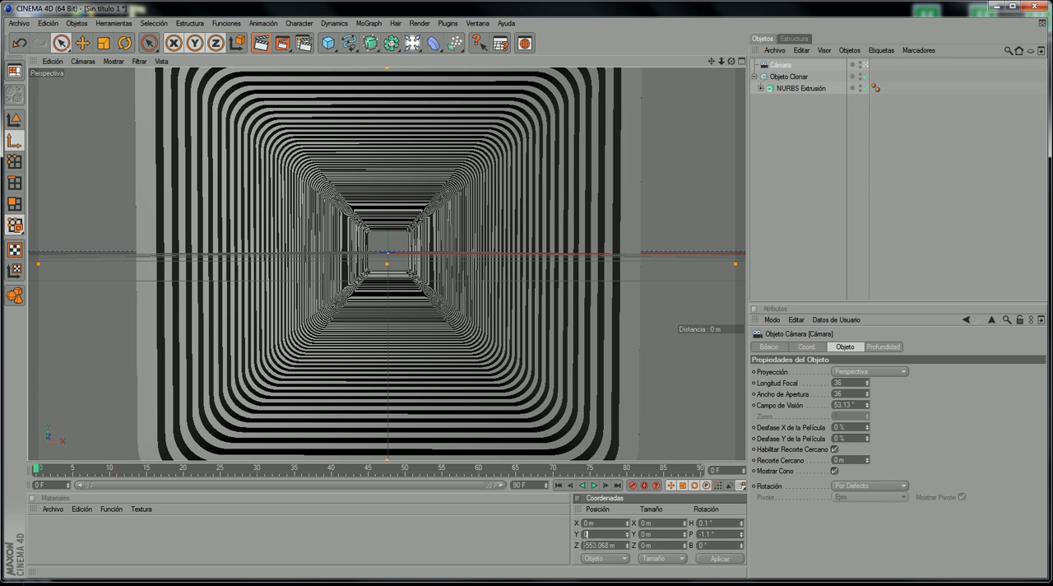
{"action": "key", "text": "Return"}
{"action": "double_click", "coordinate": [615, 545]}
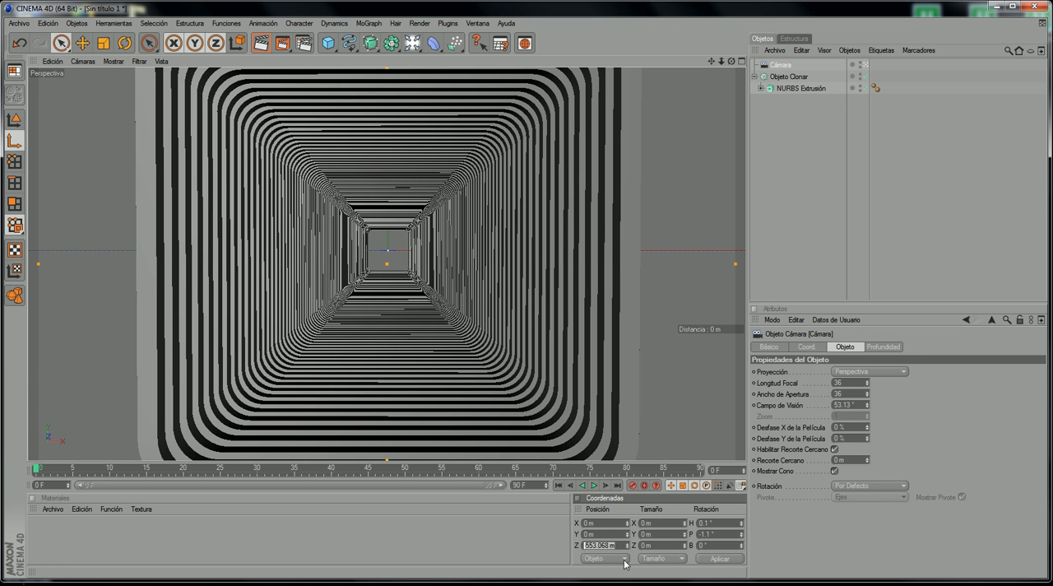
{"action": "type", "text": "0"}
{"action": "key", "text": "Return"}
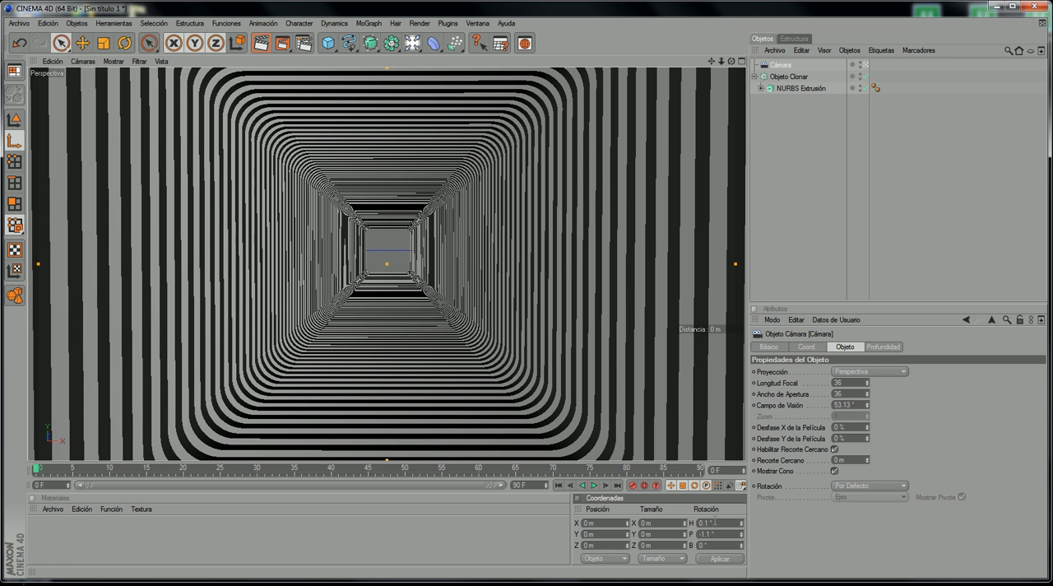
Step: Set the camera's H and P rotation to 0° so it looks straight along the tunnel
{"action": "type", "text": "0"}
{"action": "key", "text": "Return"}
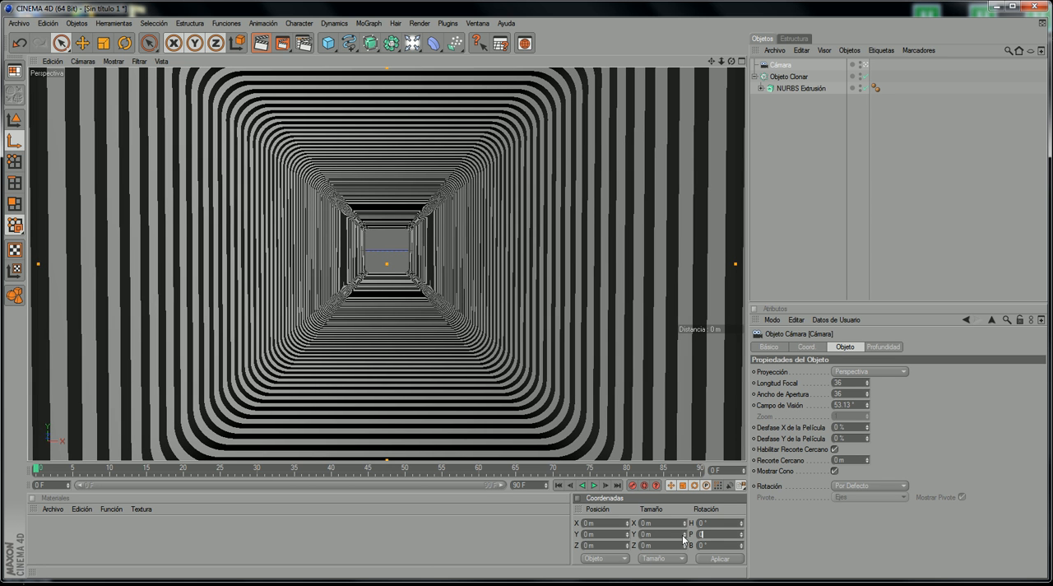
{"action": "type", "text": "0"}
{"action": "key", "text": "Return"}
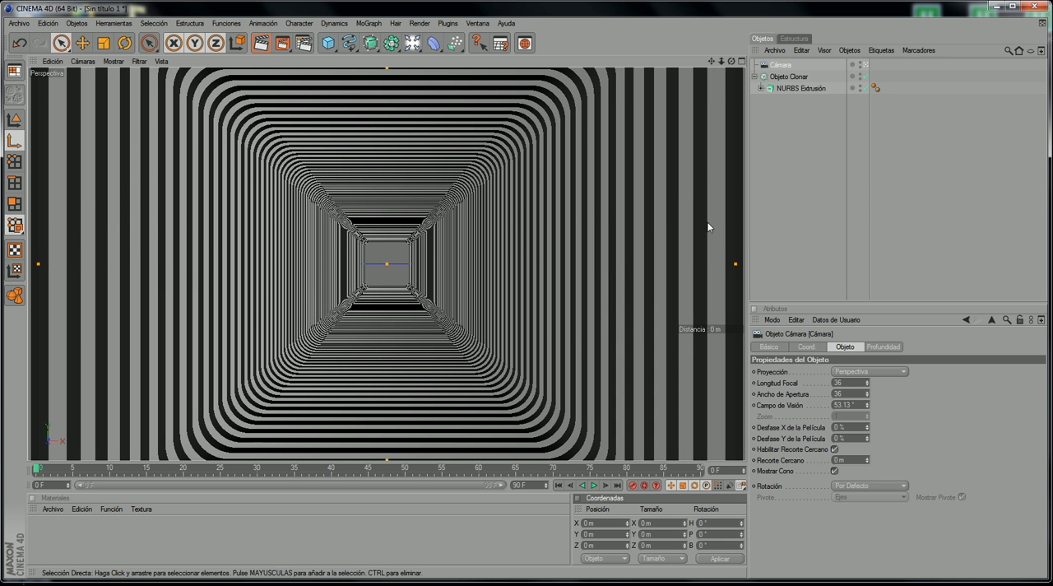
Step: Pull the camera back along Z to about -376 m, and scrub the timeline back to frame 0
{"action": "left_click_drag", "start_coordinate": [721, 62], "coordinate": [671, 62]}
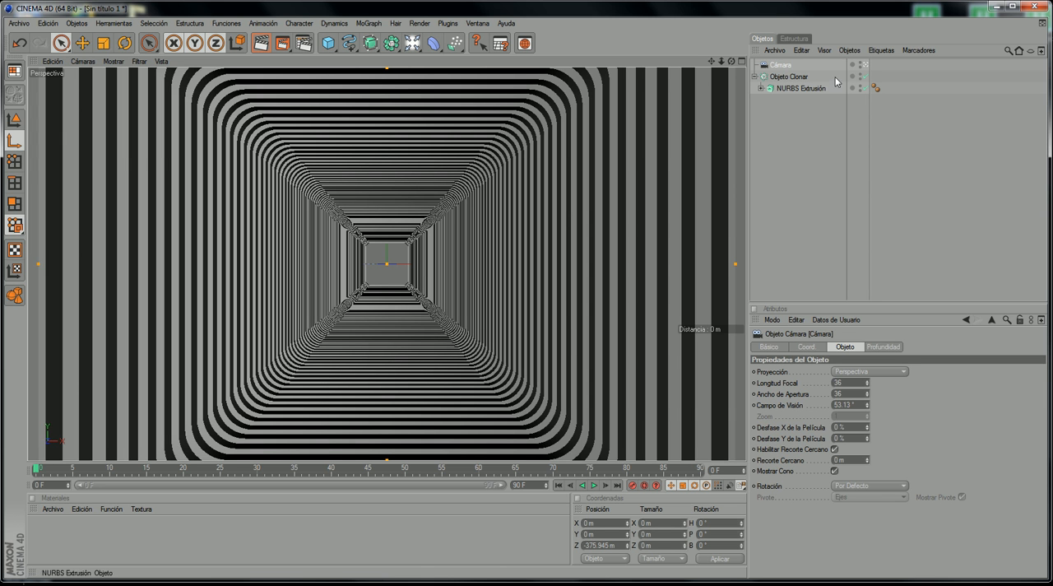
{"action": "left_click", "coordinate": [593, 486]}
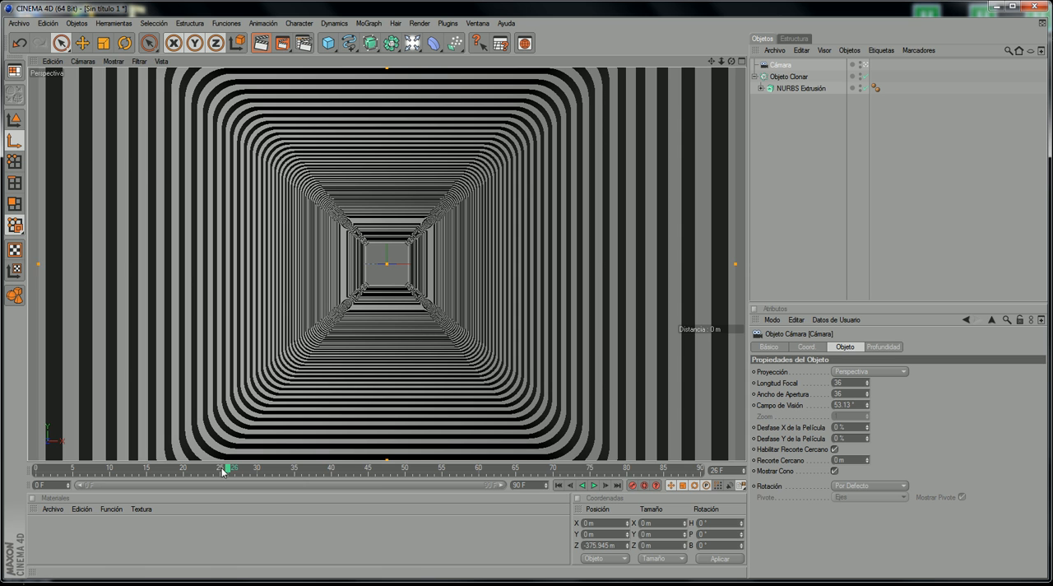
{"action": "left_click_drag", "start_coordinate": [225, 469], "coordinate": [35, 469]}
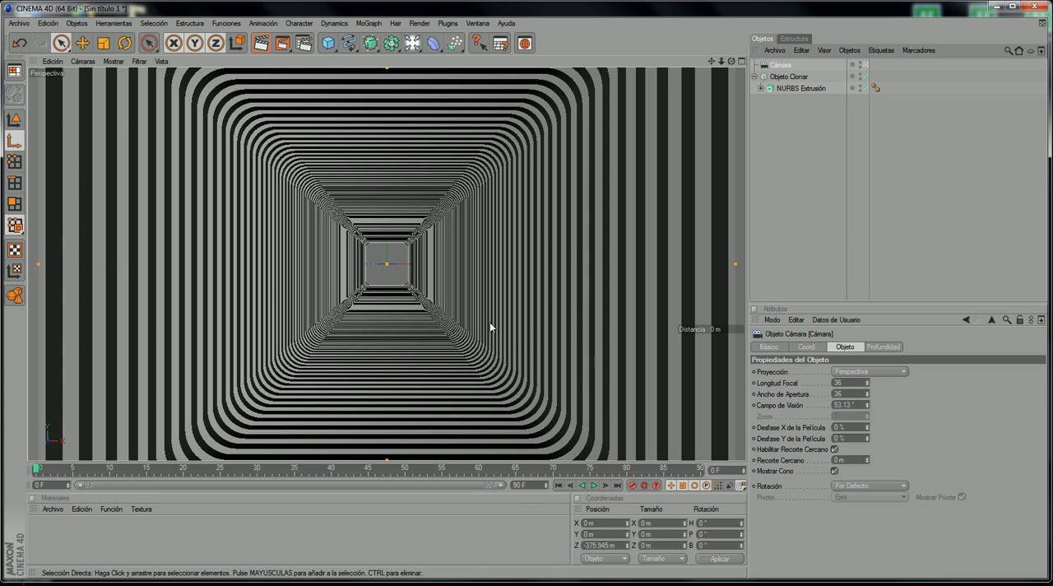
Step: Switch the viewport to the editor camera to see the whole tunnel from outside, and move the timeline to frame 90
{"action": "left_click", "coordinate": [83, 61]}
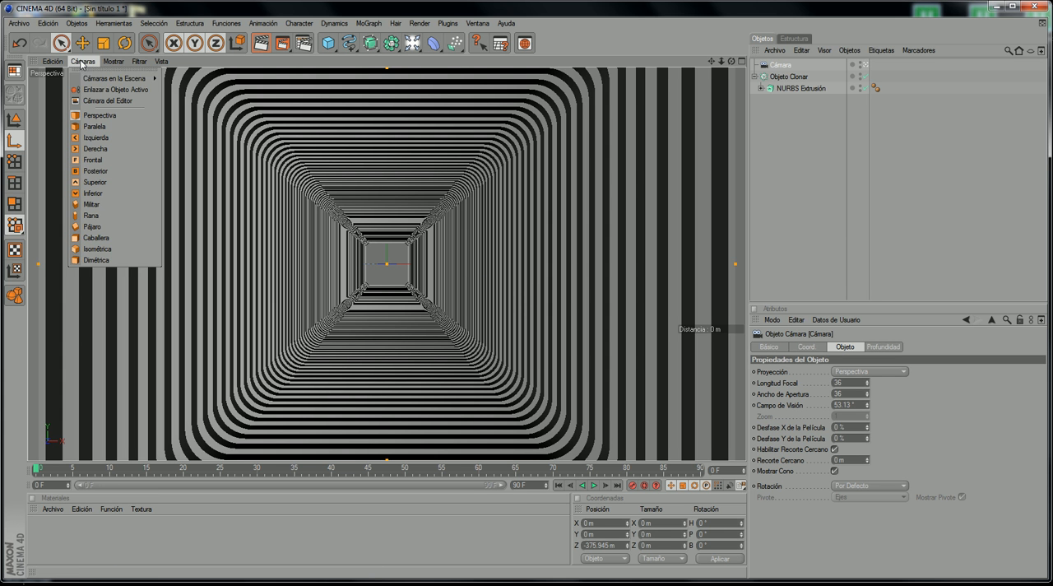
{"action": "left_click", "coordinate": [107, 100]}
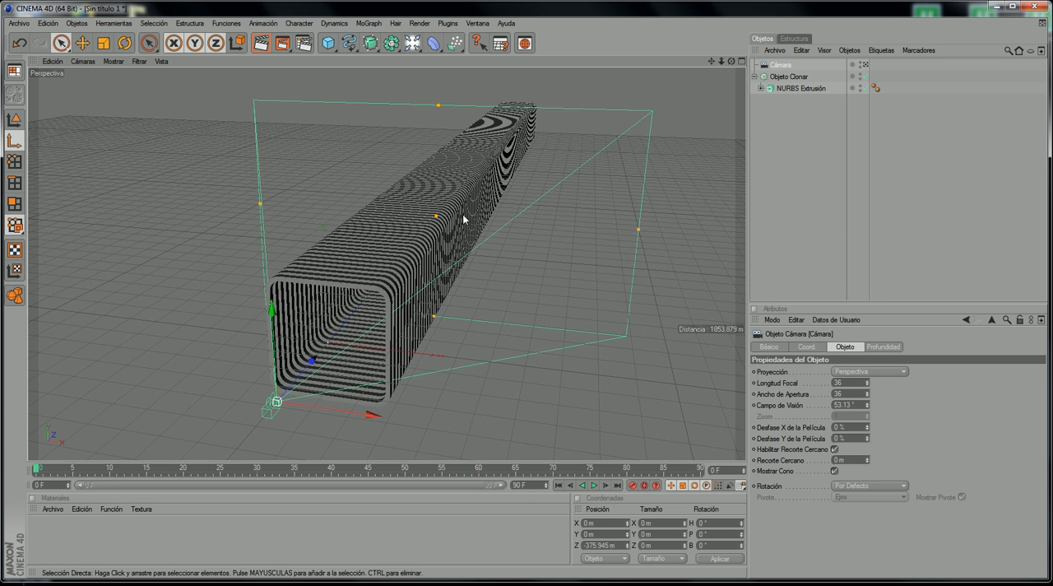
{"action": "left_click_drag", "start_coordinate": [711, 62], "coordinate": [589, 107]}
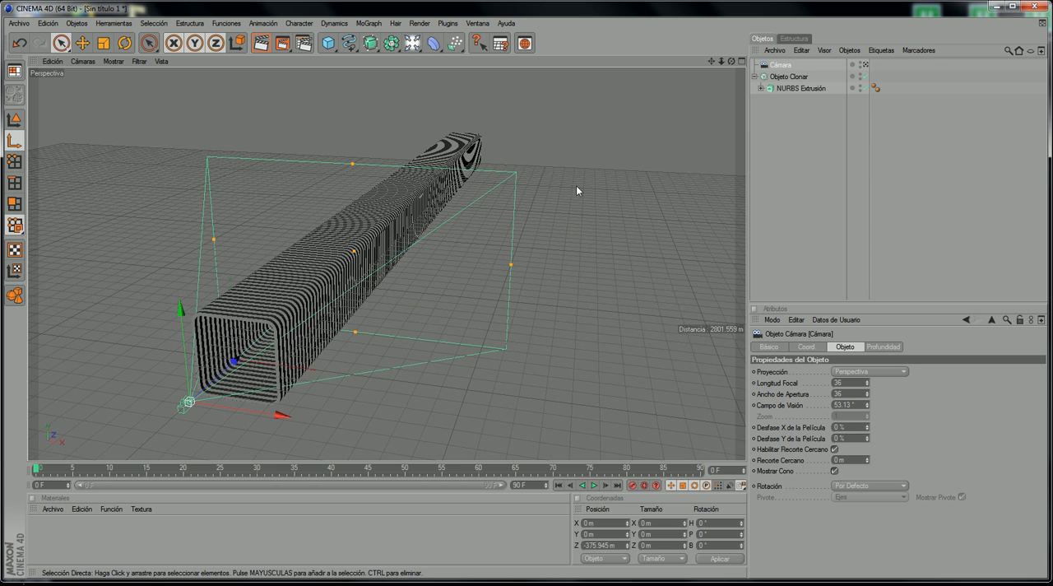
{"action": "scroll", "coordinate": [575, 186], "scroll_direction": "down", "scroll_amount": 2}
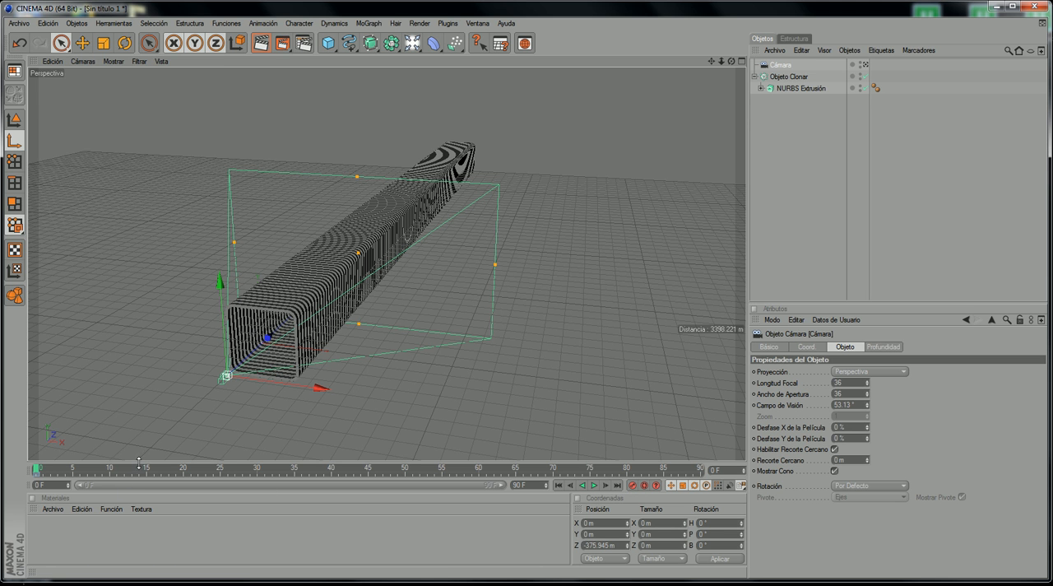
{"action": "left_click_drag", "start_coordinate": [146, 468], "coordinate": [703, 470]}
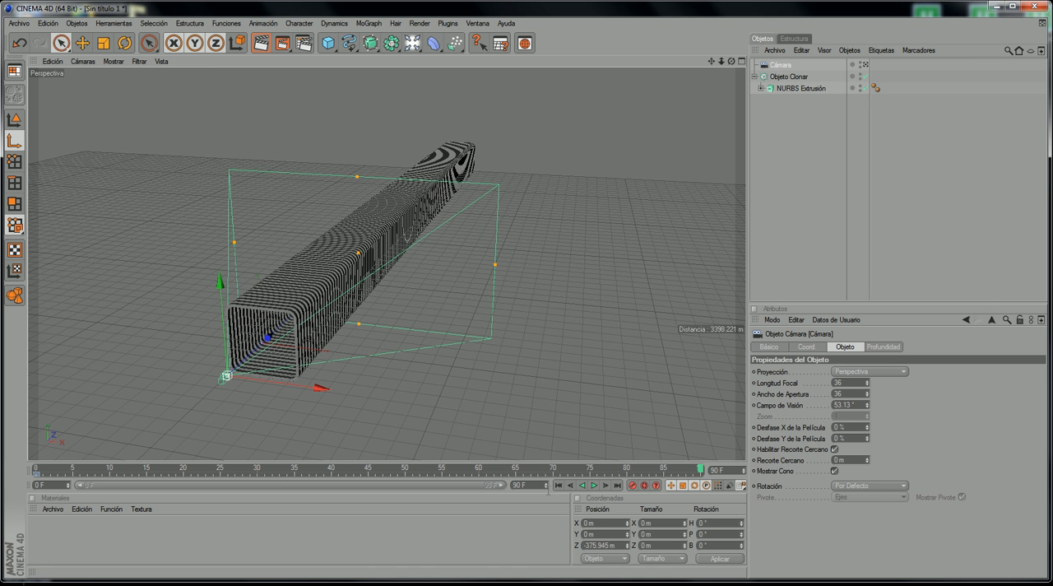
Step: In the right side view, move the camera along Z to about 6000 m, beyond the tunnel's far end, and record its keyframe at frame 90
{"action": "mouse_move", "coordinate": [544, 471]}
{"action": "left_mouse_down"}
{"action": "mouse_move", "coordinate": [533, 475]}
{"action": "mouse_move", "coordinate": [539, 501]}
{"action": "mouse_move", "coordinate": [539, 471]}
{"action": "left_mouse_up"}
{"action": "key", "text": "Escape"}
{"action": "left_click_drag", "start_coordinate": [712, 61], "coordinate": [665, 141]}
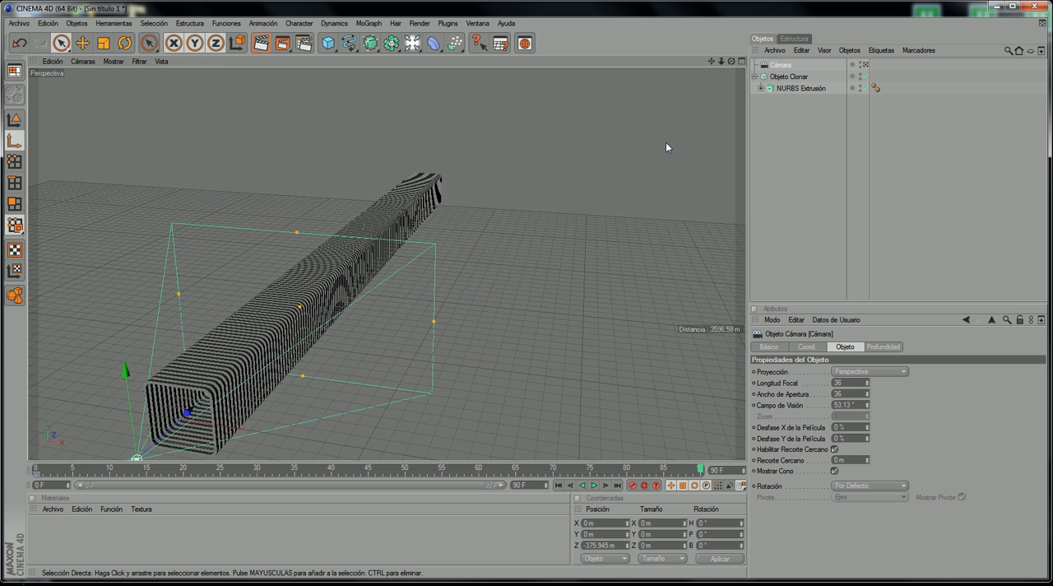
{"action": "middle_click", "coordinate": [666, 142]}
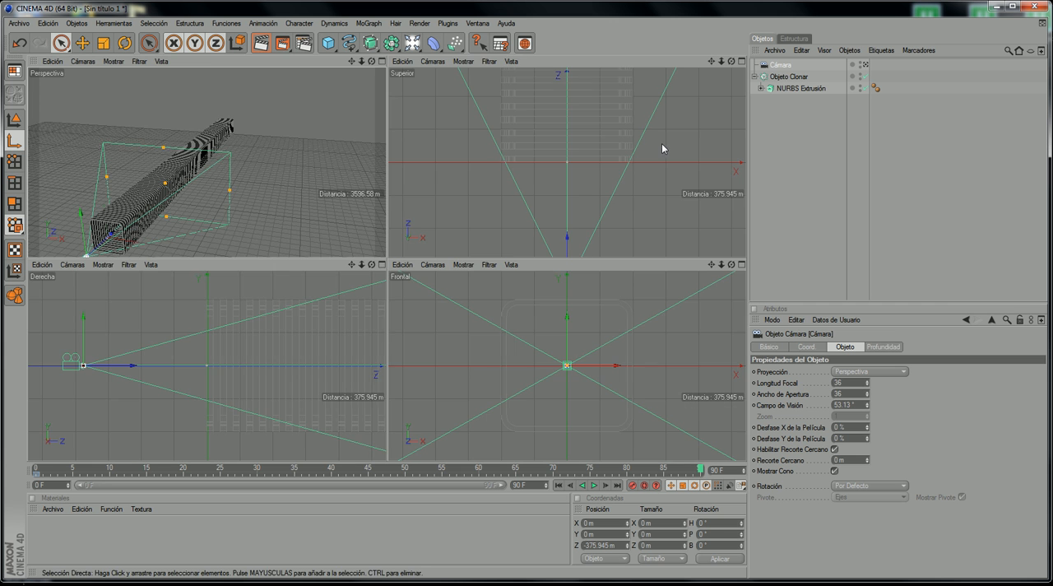
{"action": "middle_click", "coordinate": [238, 393]}
{"action": "scroll", "coordinate": [665, 180], "scroll_direction": "up", "scroll_amount": 5}
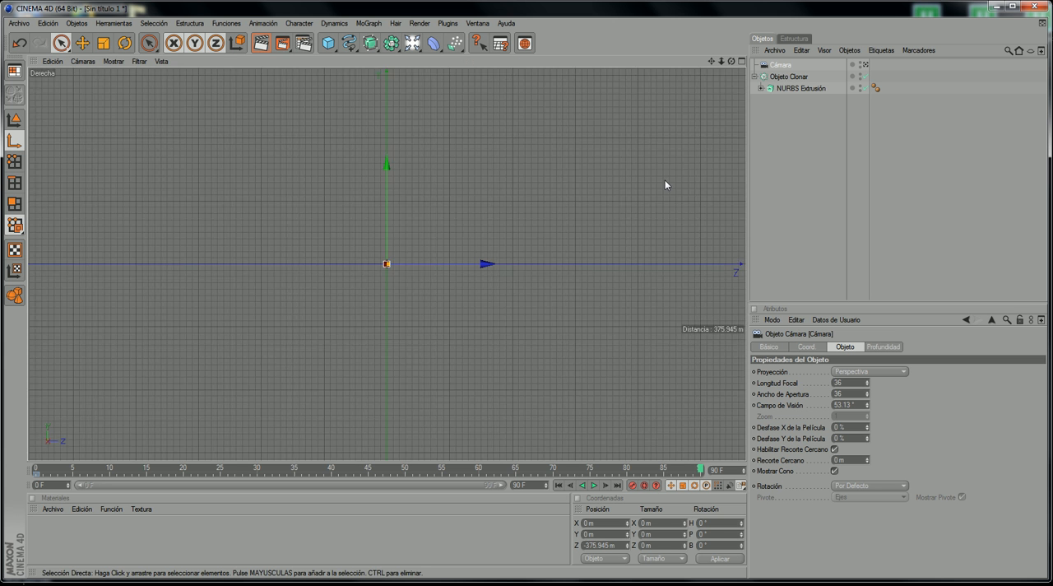
{"action": "scroll", "coordinate": [535, 243], "scroll_direction": "up", "scroll_amount": 10}
{"action": "scroll", "coordinate": [672, 127], "scroll_direction": "down", "scroll_amount": 2}
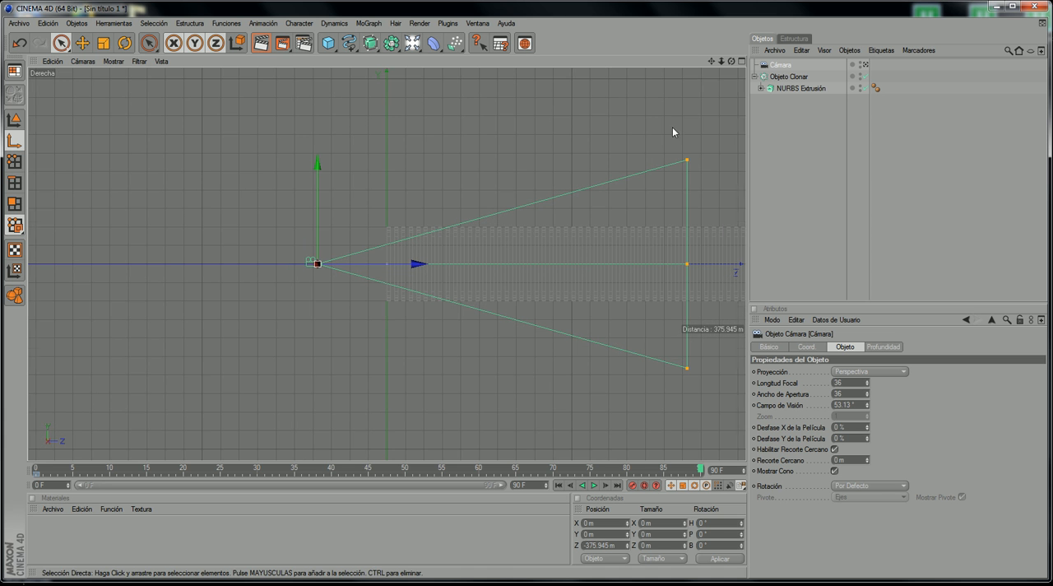
{"action": "scroll", "coordinate": [681, 86], "scroll_direction": "down", "scroll_amount": 2}
{"action": "scroll", "coordinate": [681, 86], "scroll_direction": "down", "scroll_amount": 2}
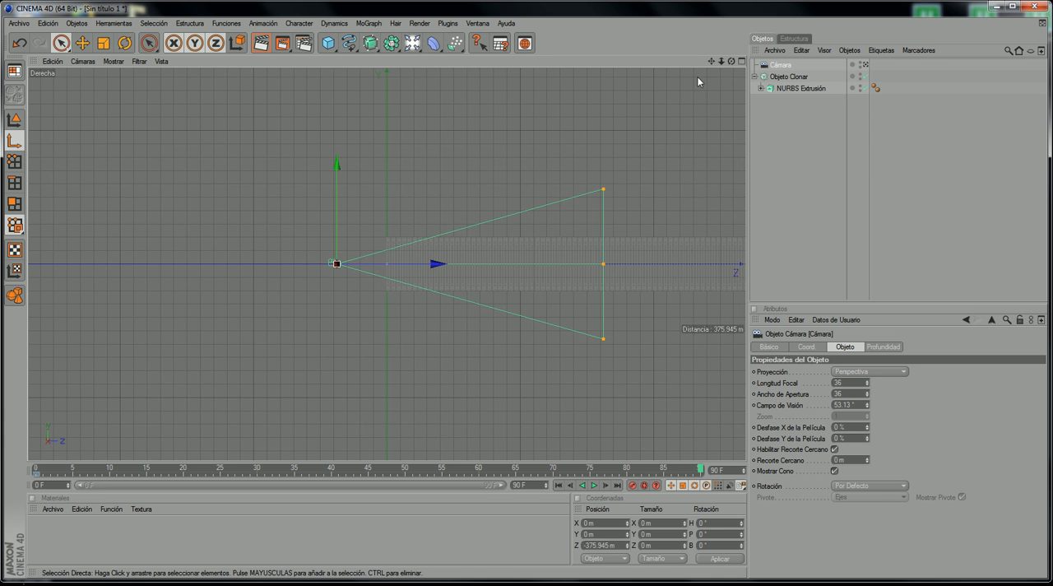
{"action": "left_click_drag", "start_coordinate": [711, 62], "coordinate": [261, 75]}
{"action": "scroll", "coordinate": [604, 195], "scroll_direction": "down", "scroll_amount": 2}
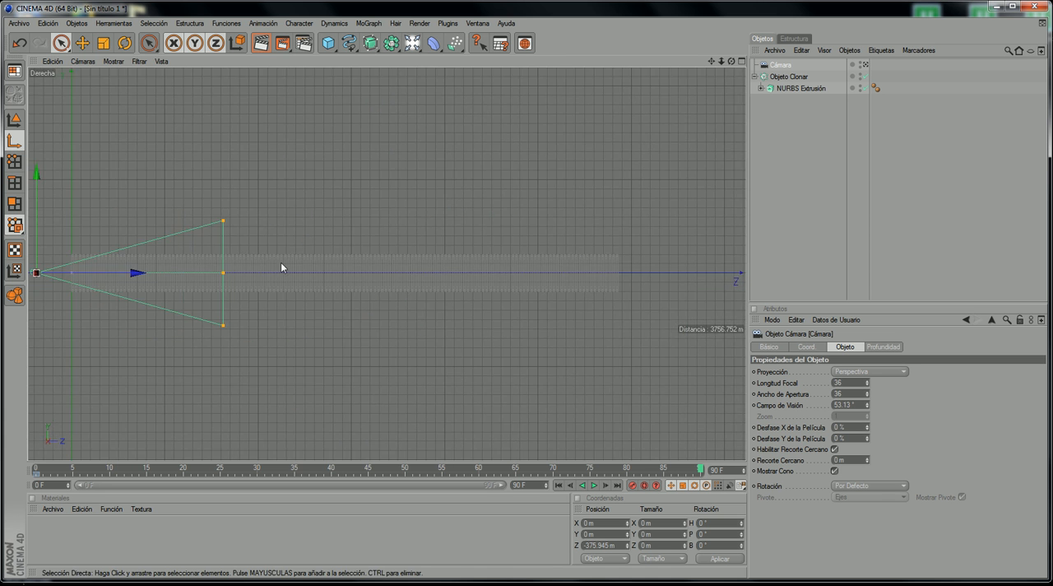
{"action": "left_click_drag", "start_coordinate": [129, 273], "coordinate": [733, 272]}
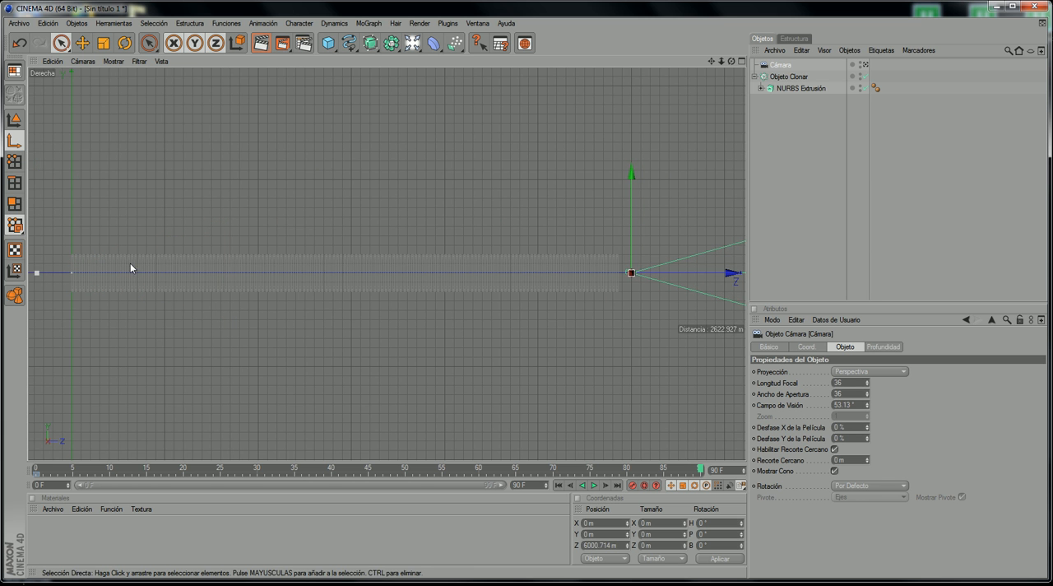
{"action": "left_click", "coordinate": [631, 485]}
Step: Look through the camera in the perspective view, play the fly-through animation and return to frame 0
{"action": "middle_click", "coordinate": [401, 95]}
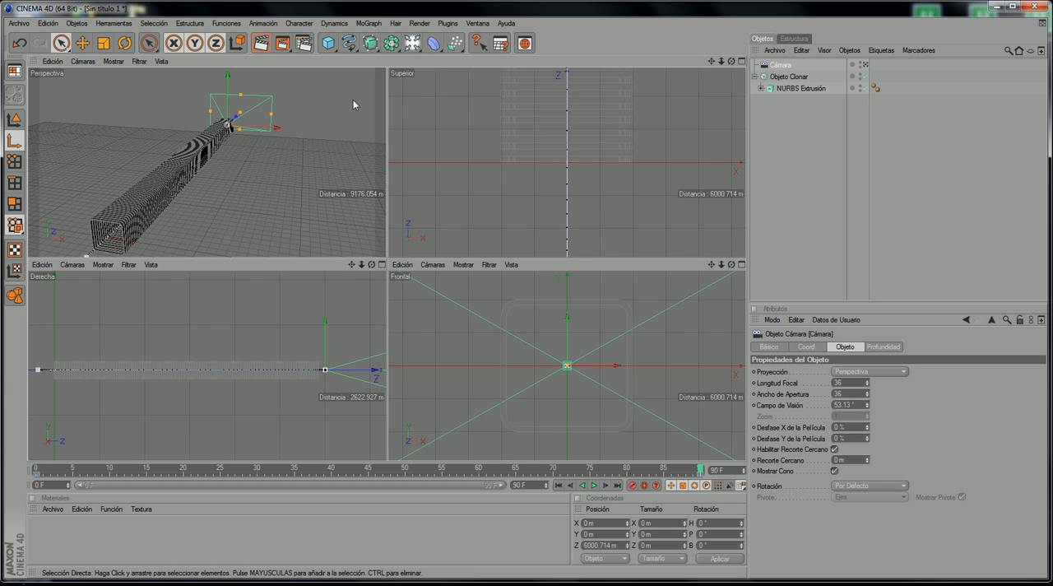
{"action": "middle_click", "coordinate": [352, 100]}
{"action": "left_click", "coordinate": [82, 62]}
{"action": "left_click", "coordinate": [173, 79]}
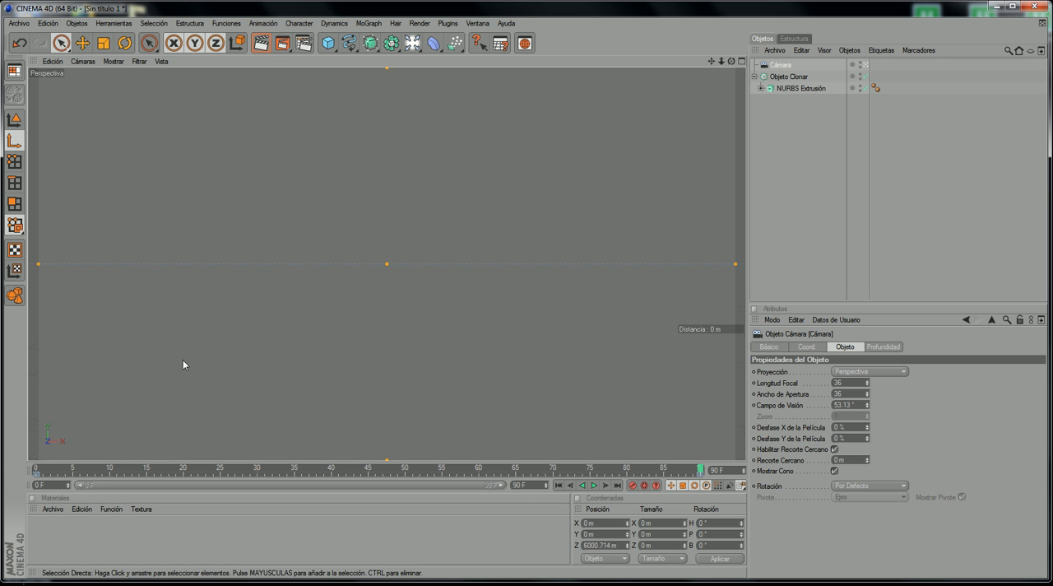
{"action": "left_click_drag", "start_coordinate": [141, 470], "coordinate": [1, 478]}
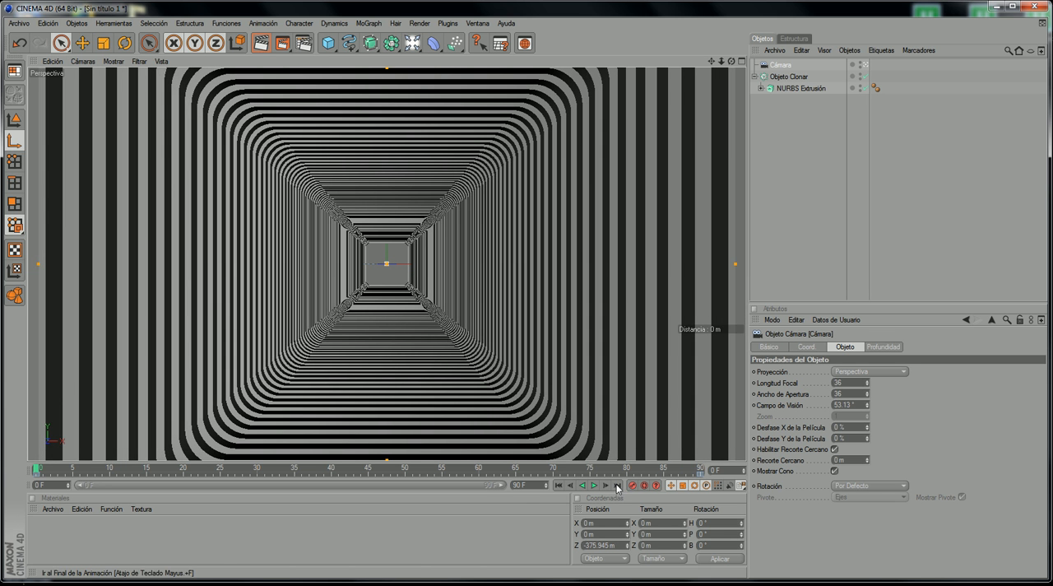
{"action": "left_click", "coordinate": [594, 485]}
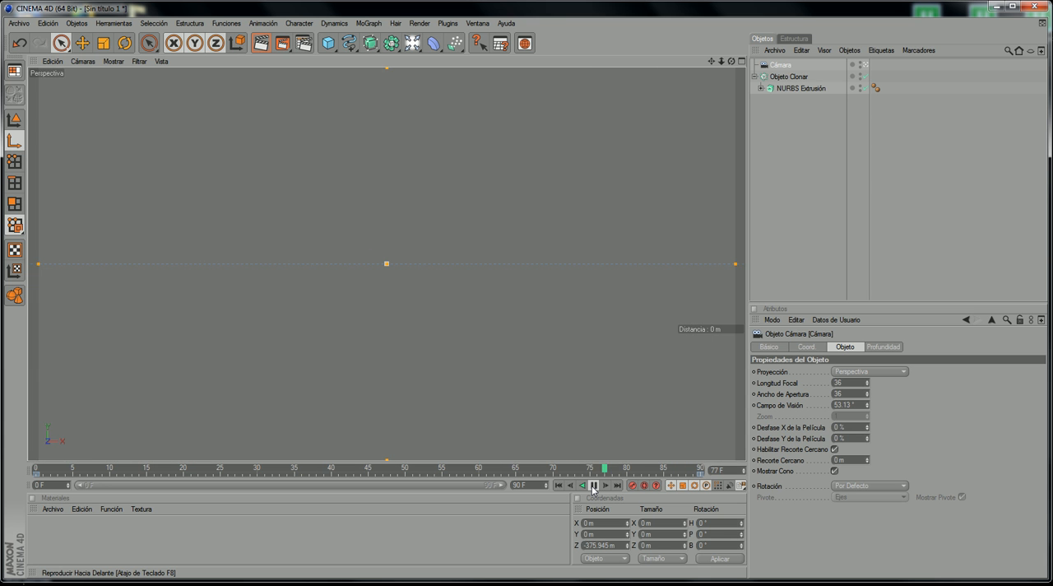
{"action": "left_click", "coordinate": [592, 487]}
{"action": "left_click_drag", "start_coordinate": [593, 468], "coordinate": [2, 487]}
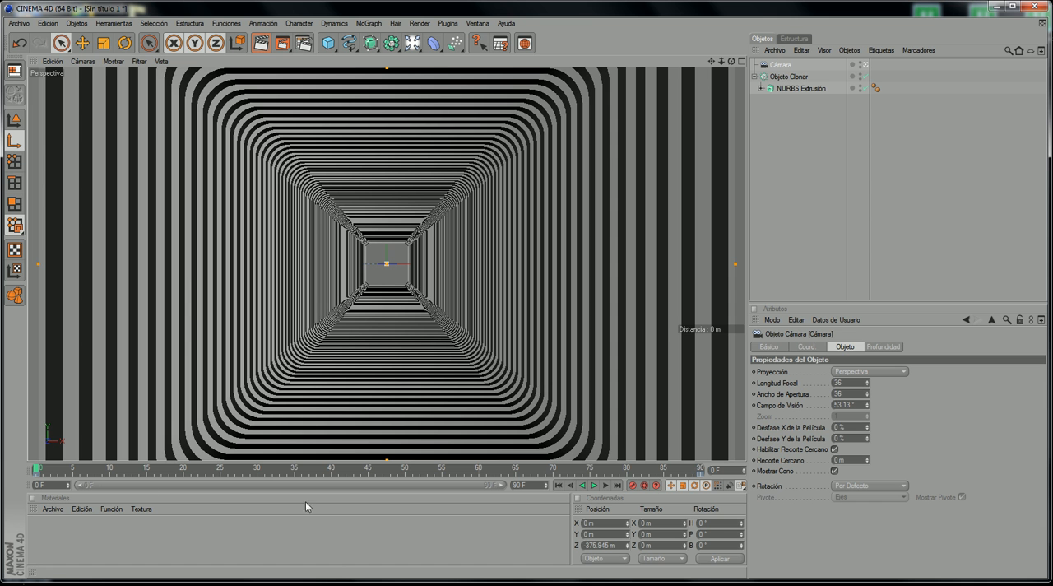
Step: Bring up the reference video, scrub to second 7 to check the tunnel's rotation, and minimise it
{"action": "left_click", "coordinate": [270, 583]}
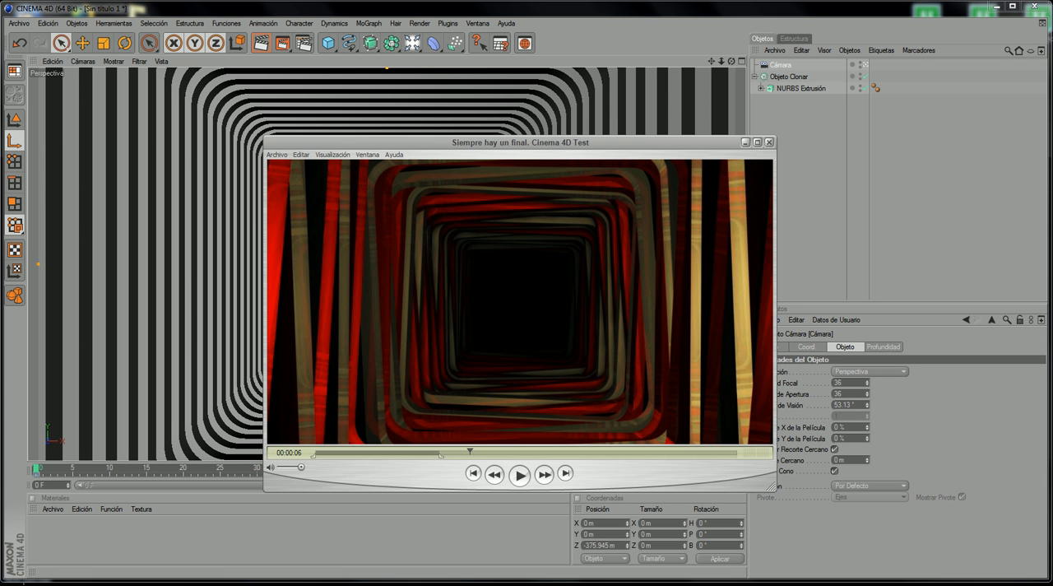
{"action": "left_click_drag", "start_coordinate": [469, 454], "coordinate": [492, 451]}
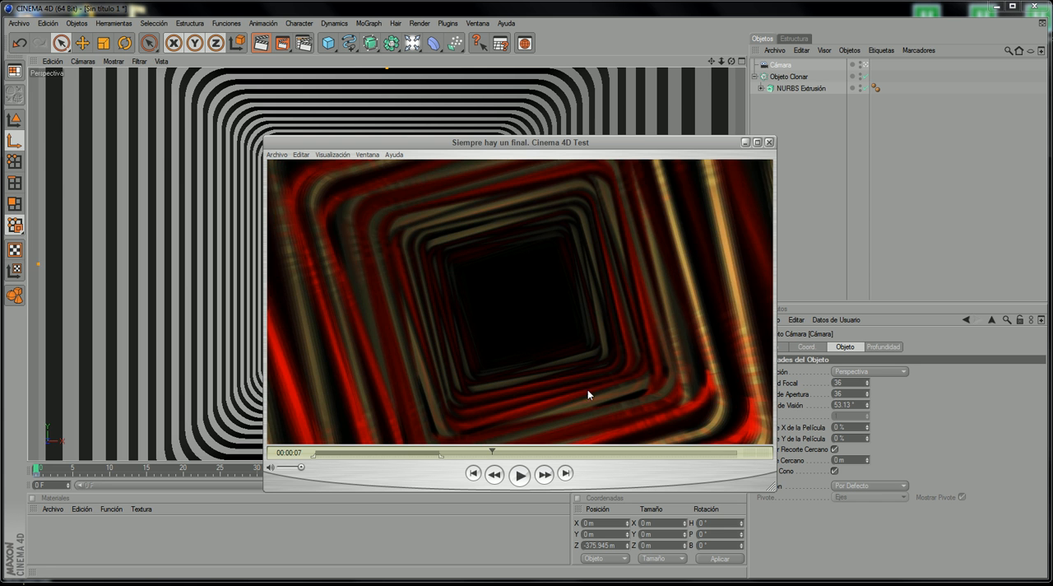
{"action": "left_click", "coordinate": [750, 144]}
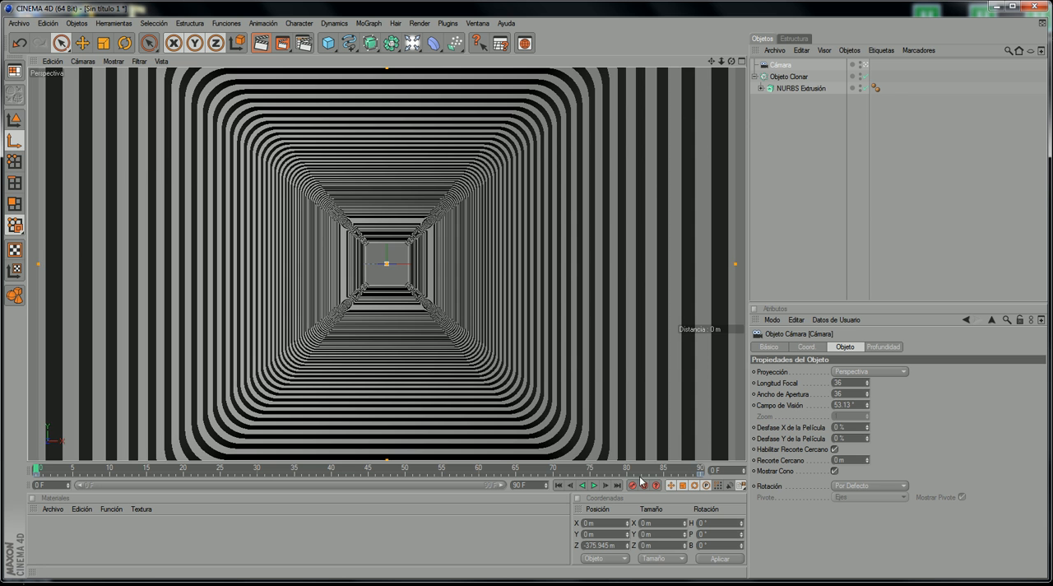
Step: Move the timeline to frame 90 and switch to the editor camera, framing the camera object at the tunnel's far end
{"action": "left_click_drag", "start_coordinate": [655, 470], "coordinate": [701, 468]}
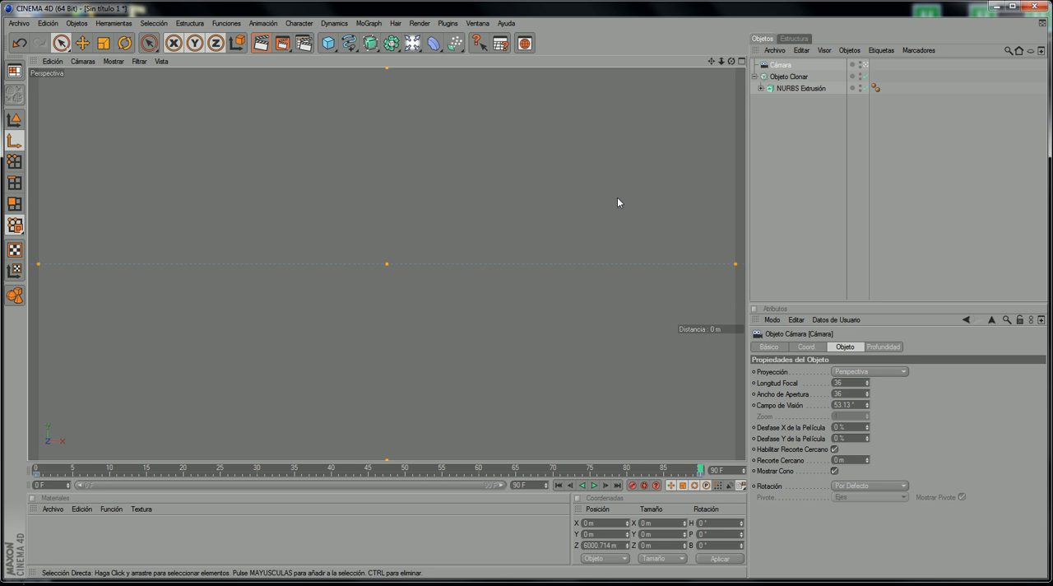
{"action": "left_click", "coordinate": [83, 61]}
{"action": "left_click", "coordinate": [115, 103]}
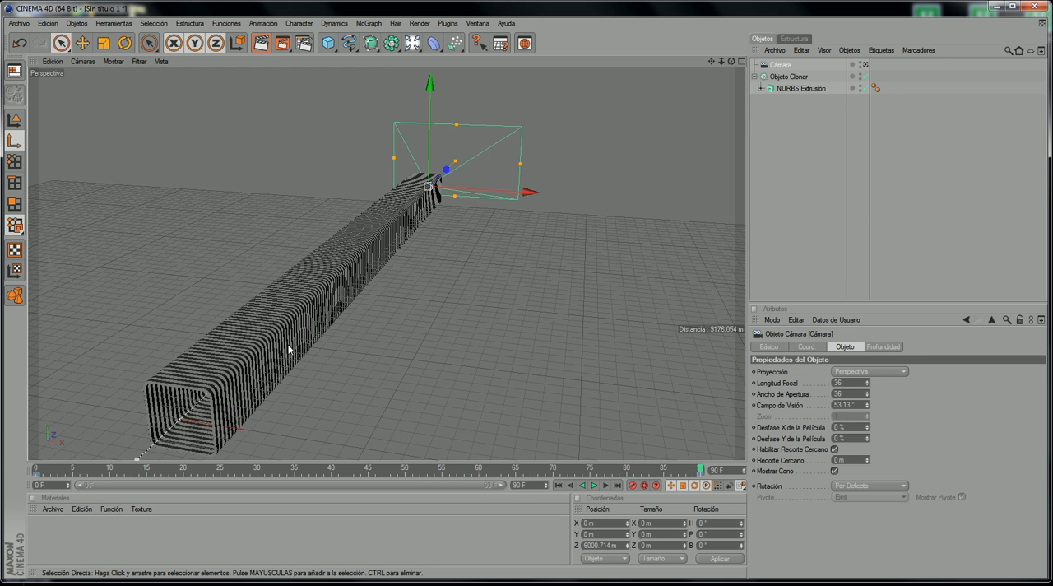
{"action": "left_click_drag", "start_coordinate": [711, 61], "coordinate": [221, 186]}
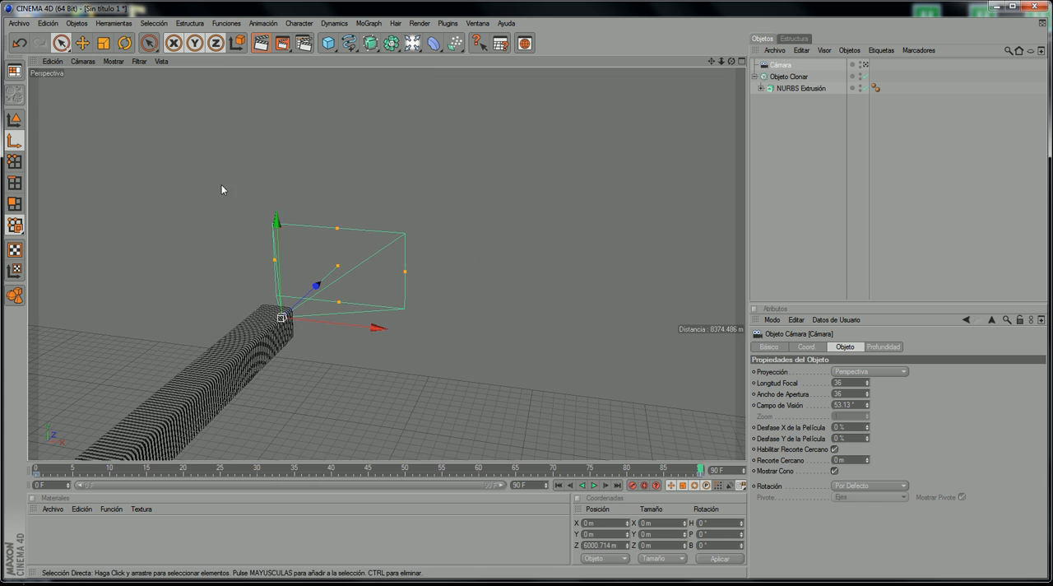
{"action": "scroll", "coordinate": [221, 185], "scroll_direction": "up", "scroll_amount": 2}
{"action": "left_click", "coordinate": [124, 45]}
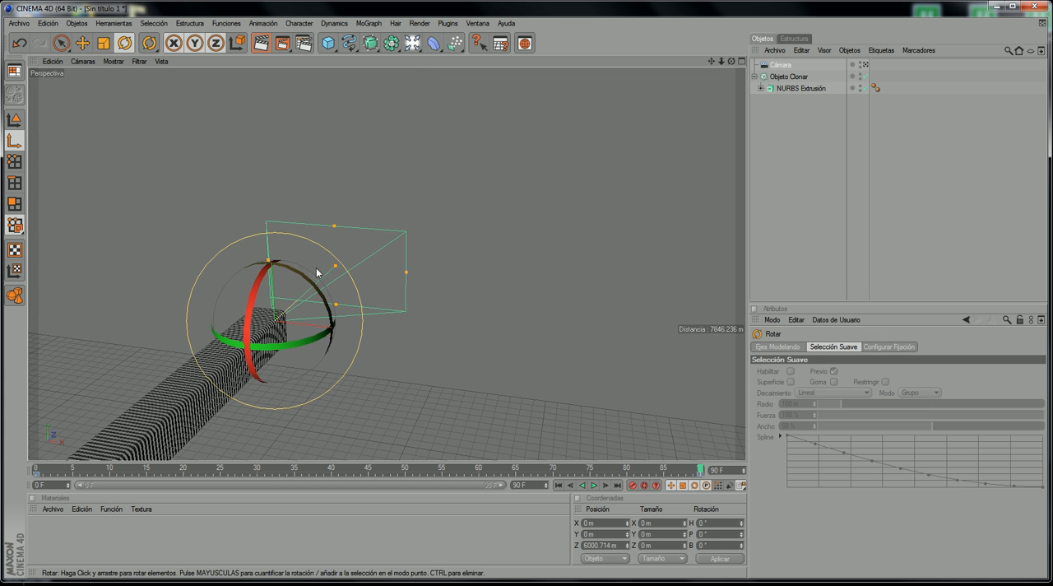
{"action": "left_click_drag", "start_coordinate": [320, 275], "coordinate": [290, 300]}
{"action": "key", "text": "ctrl+z"}
Step: Set the camera's B rotation to 180° at frame 90
{"action": "left_click", "coordinate": [723, 545]}
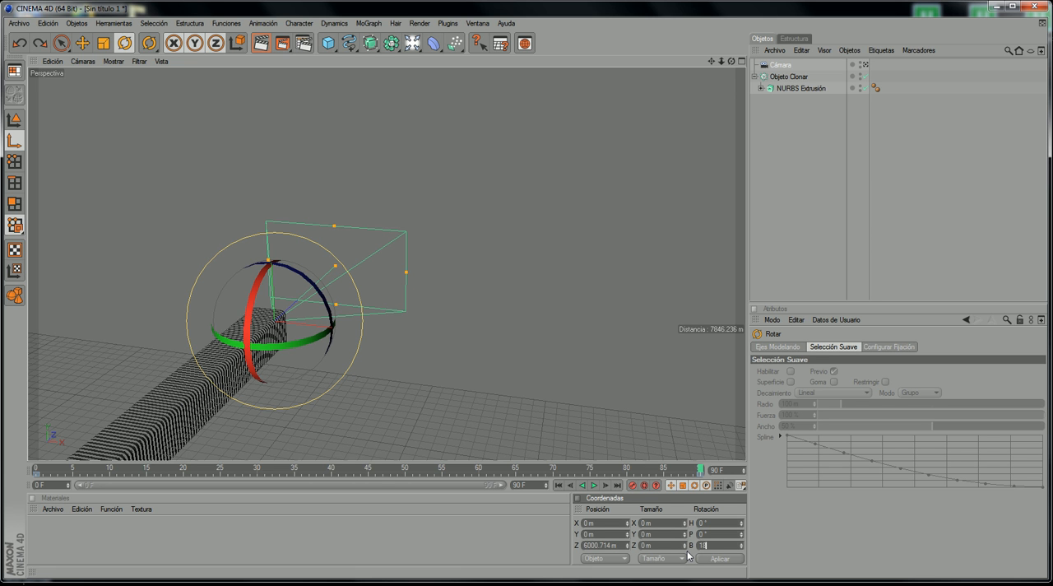
{"action": "type", "text": "180"}
{"action": "key", "text": "Return"}
Step: Scrub between frames 0 and 90 to compare the camera's B rotation at both ends of the tunnel
{"action": "left_click", "coordinate": [33, 472]}
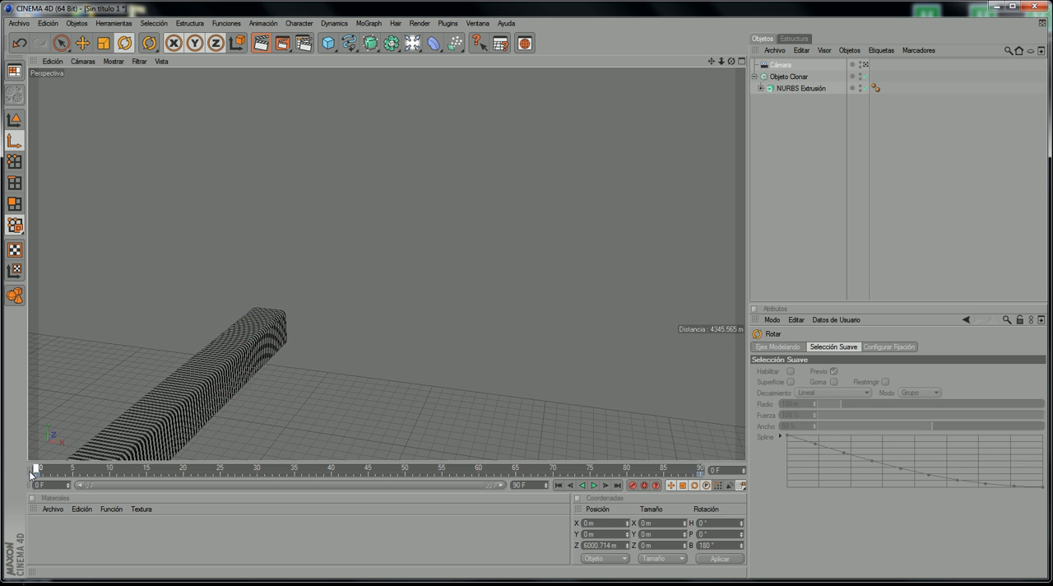
{"action": "scroll", "coordinate": [127, 383], "scroll_direction": "down", "scroll_amount": 5}
{"action": "scroll", "coordinate": [351, 349], "scroll_direction": "up", "scroll_amount": 1}
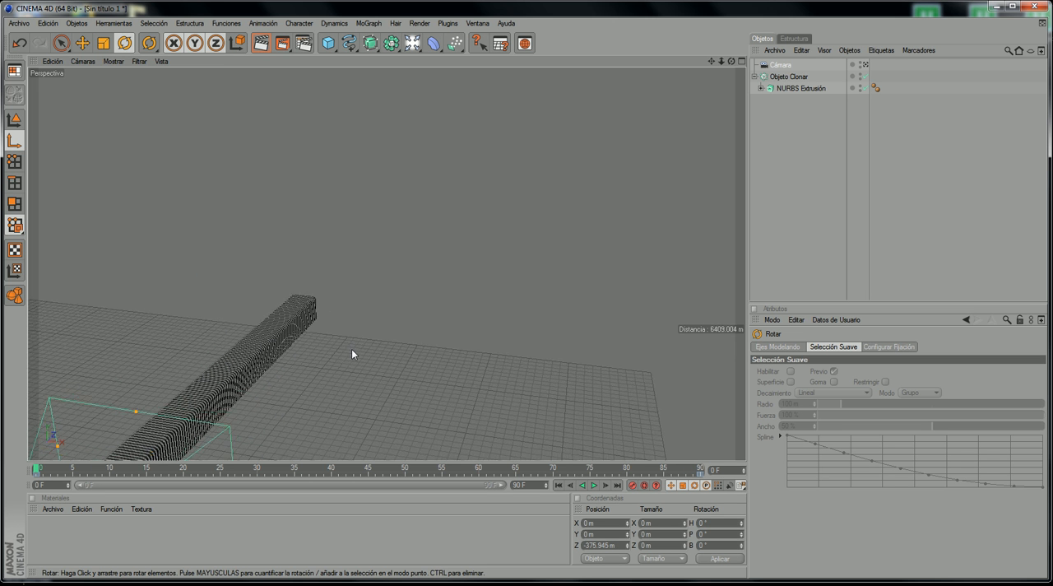
{"action": "scroll", "coordinate": [351, 350], "scroll_direction": "down", "scroll_amount": 2}
{"action": "left_click_drag", "start_coordinate": [152, 469], "coordinate": [700, 472]}
{"action": "left_click", "coordinate": [717, 544]}
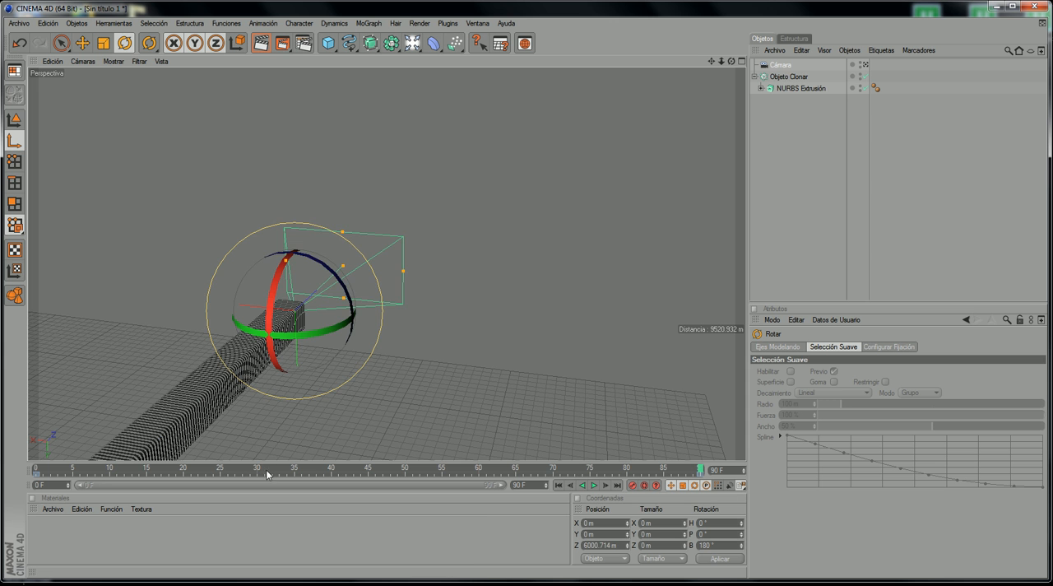
{"action": "left_click_drag", "start_coordinate": [267, 473], "coordinate": [36, 472]}
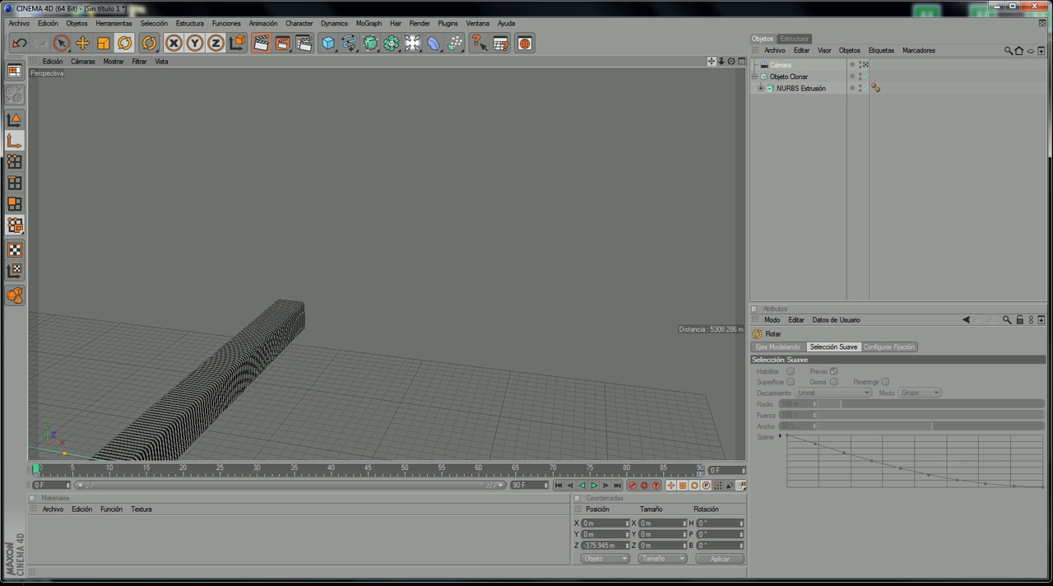
Step: Look through the camera again, play and scrub the rotating fly-through, and return the timeline to frame 0
{"action": "left_click_drag", "start_coordinate": [711, 60], "coordinate": [831, 8]}
{"action": "scroll", "coordinate": [362, 114], "scroll_direction": "down", "scroll_amount": 3}
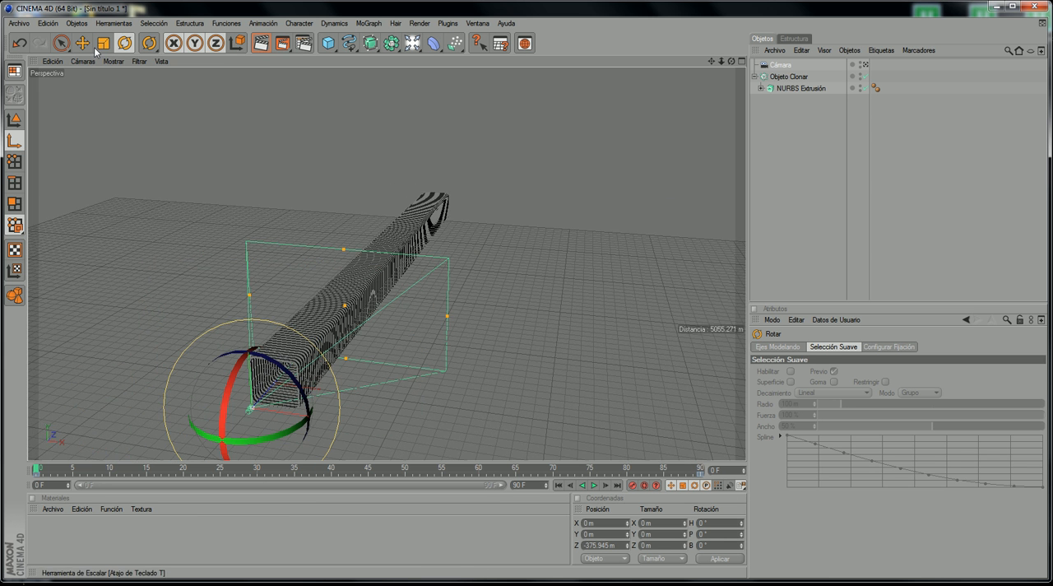
{"action": "left_click", "coordinate": [61, 42]}
{"action": "left_click_drag", "start_coordinate": [55, 460], "coordinate": [3, 500]}
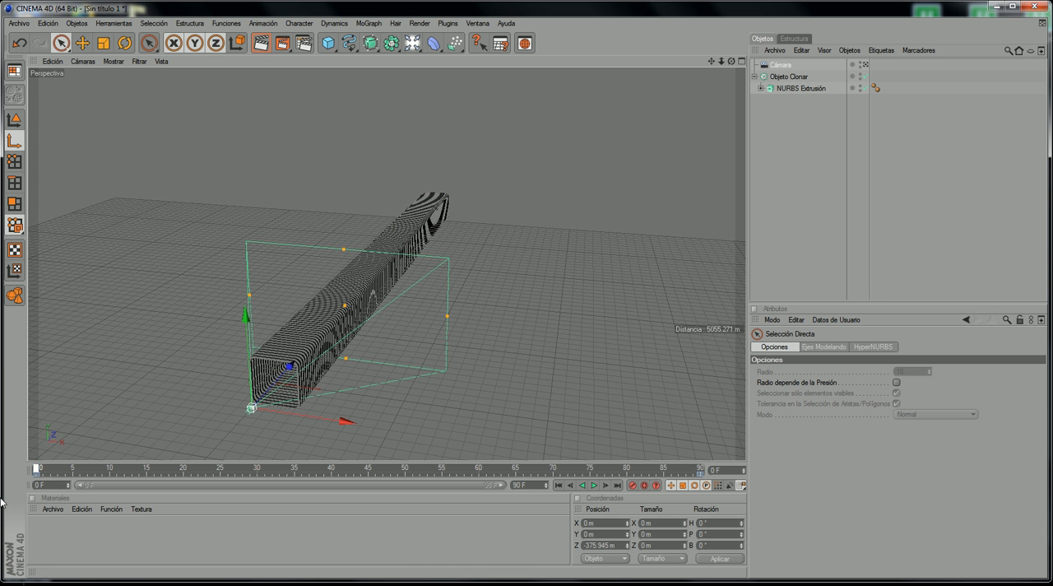
{"action": "left_click", "coordinate": [82, 61]}
{"action": "mouse_move", "coordinate": [107, 79]}
{"action": "left_click", "coordinate": [176, 79]}
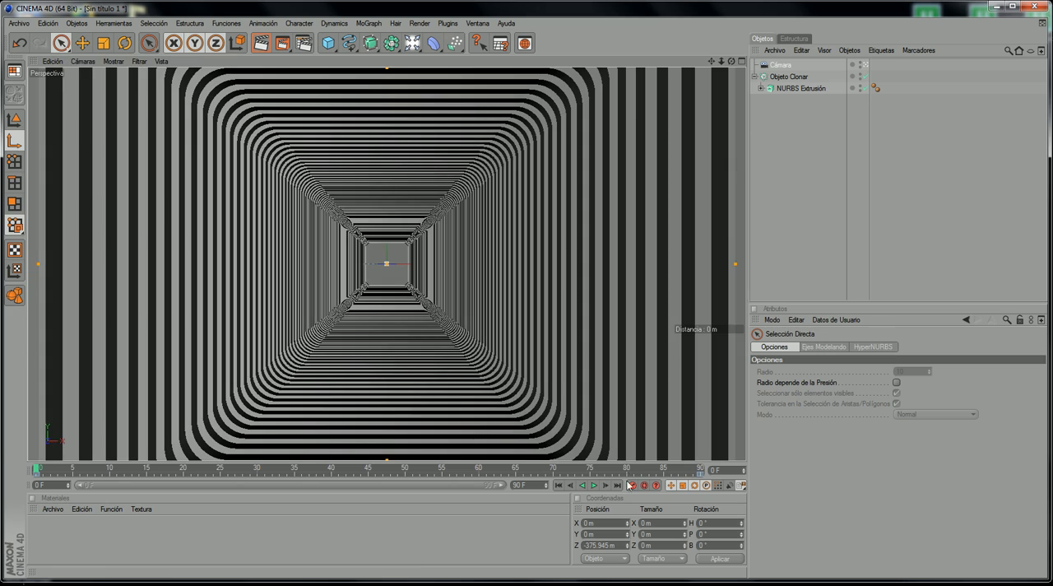
{"action": "left_click", "coordinate": [593, 485]}
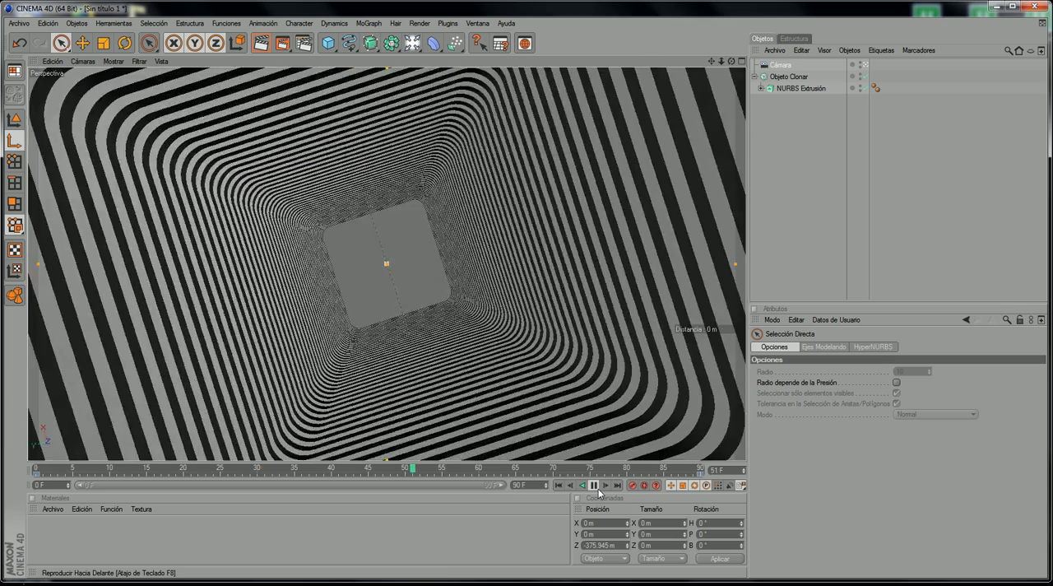
{"action": "left_click", "coordinate": [598, 489]}
{"action": "left_click_drag", "start_coordinate": [539, 468], "coordinate": [125, 480]}
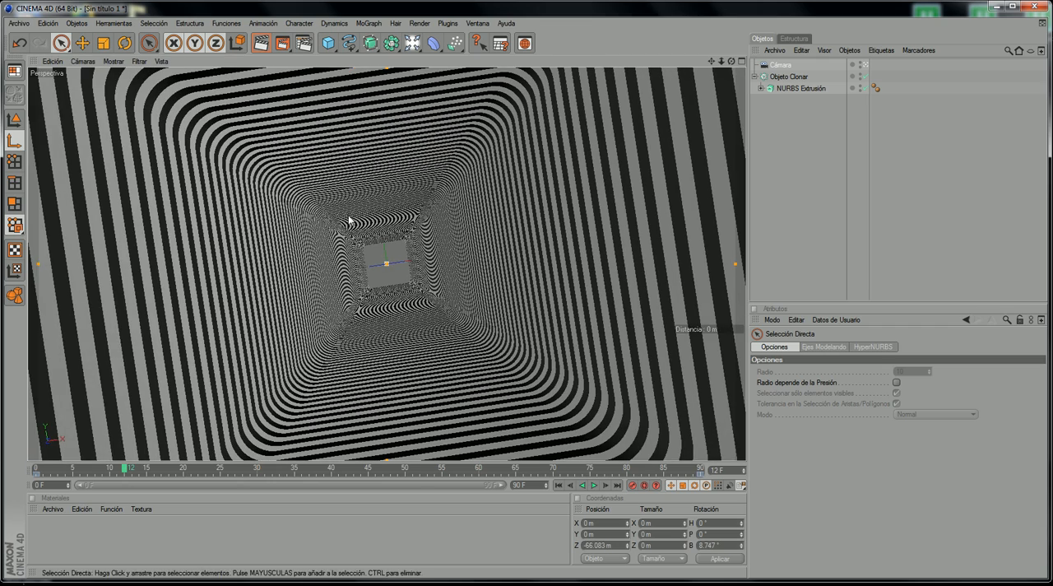
{"action": "mouse_move", "coordinate": [45, 470]}
{"action": "left_mouse_down"}
{"action": "mouse_move", "coordinate": [41, 477]}
{"action": "mouse_move", "coordinate": [174, 483]}
{"action": "mouse_move", "coordinate": [437, 473]}
{"action": "mouse_move", "coordinate": [29, 465]}
{"action": "left_mouse_up"}
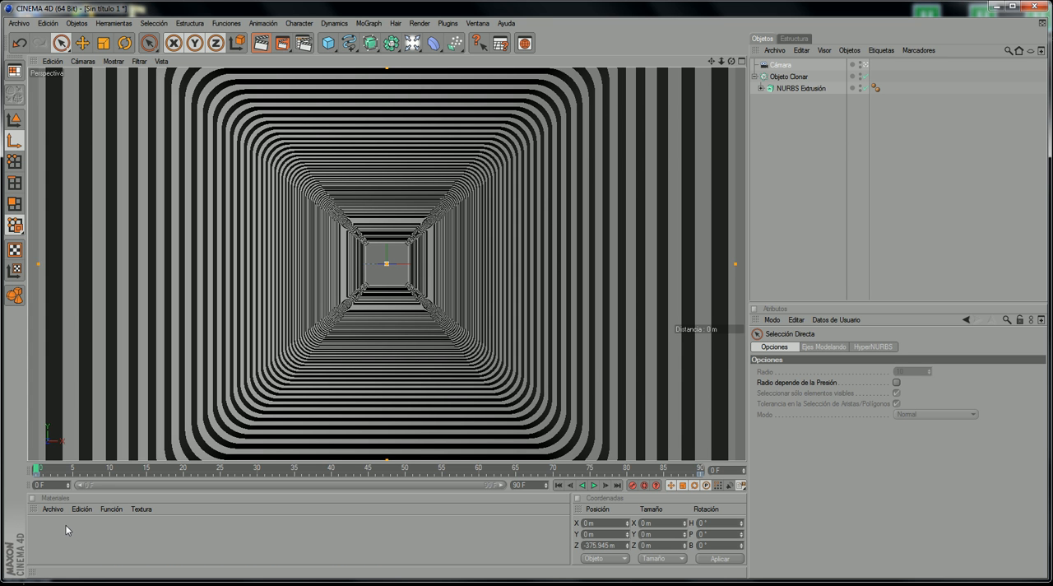
Step: Create a new material and enlarge the materials area, minimising the reference video window
{"action": "left_click", "coordinate": [82, 508]}
{"action": "mouse_move", "coordinate": [53, 508]}
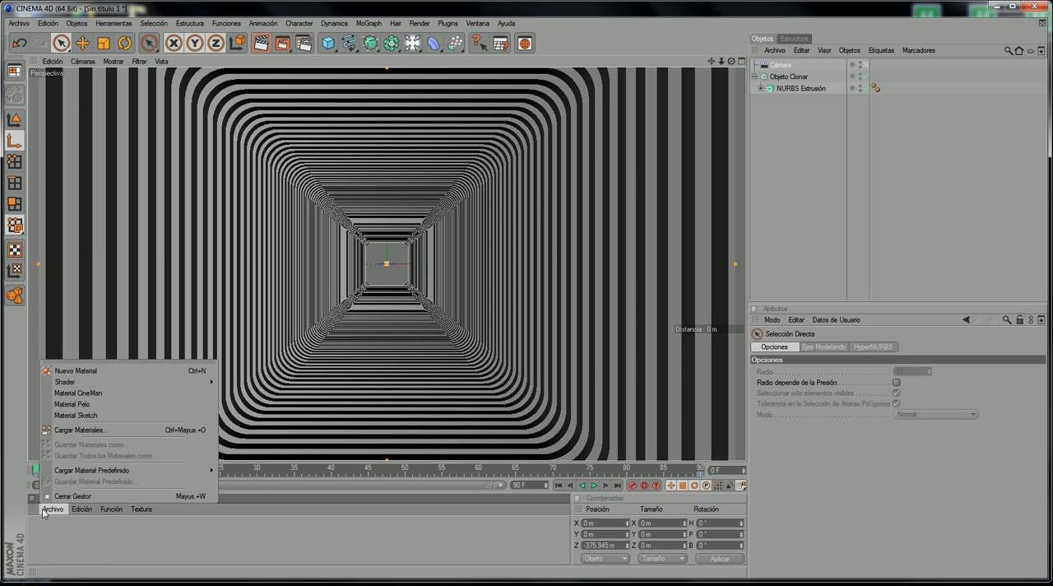
{"action": "left_click", "coordinate": [77, 370]}
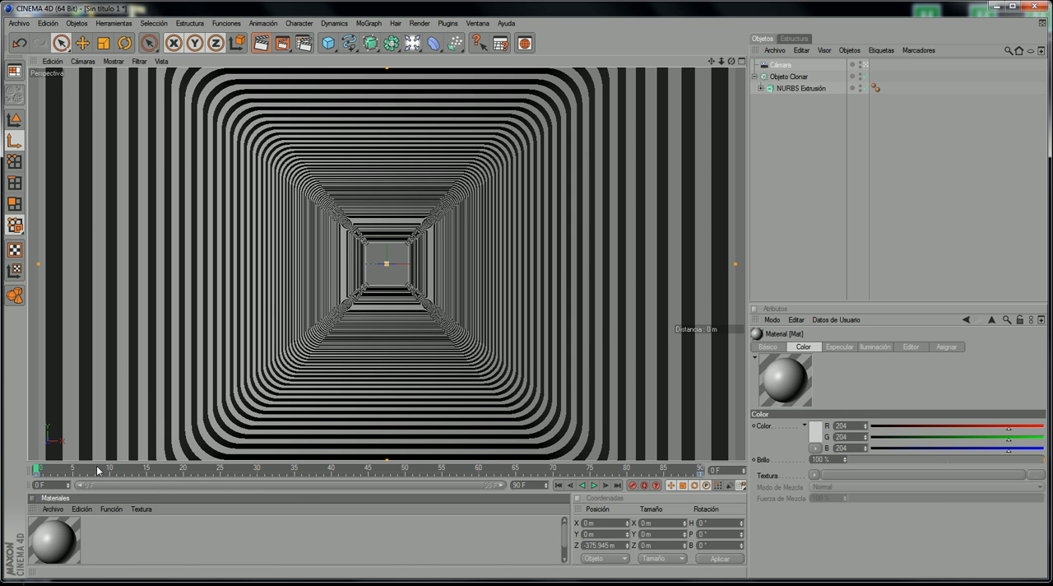
{"action": "left_click_drag", "start_coordinate": [115, 461], "coordinate": [116, 434]}
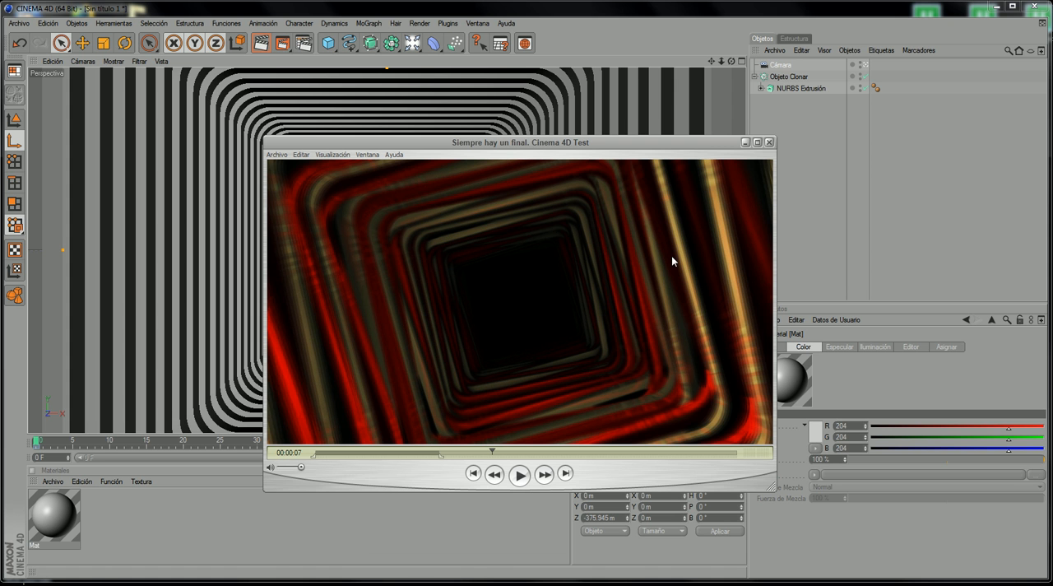
{"action": "left_click", "coordinate": [745, 143]}
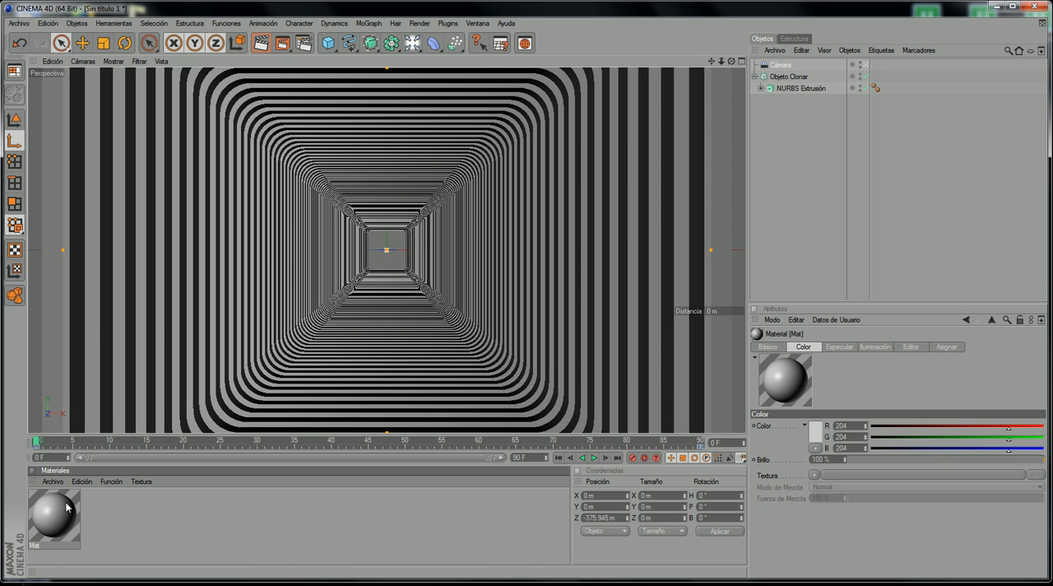
Step: Duplicate the new material and duplicate the NURBS Extrusión object inside the cloner
{"action": "left_click_drag", "start_coordinate": [66, 503], "coordinate": [120, 526], "text": "ctrl"}
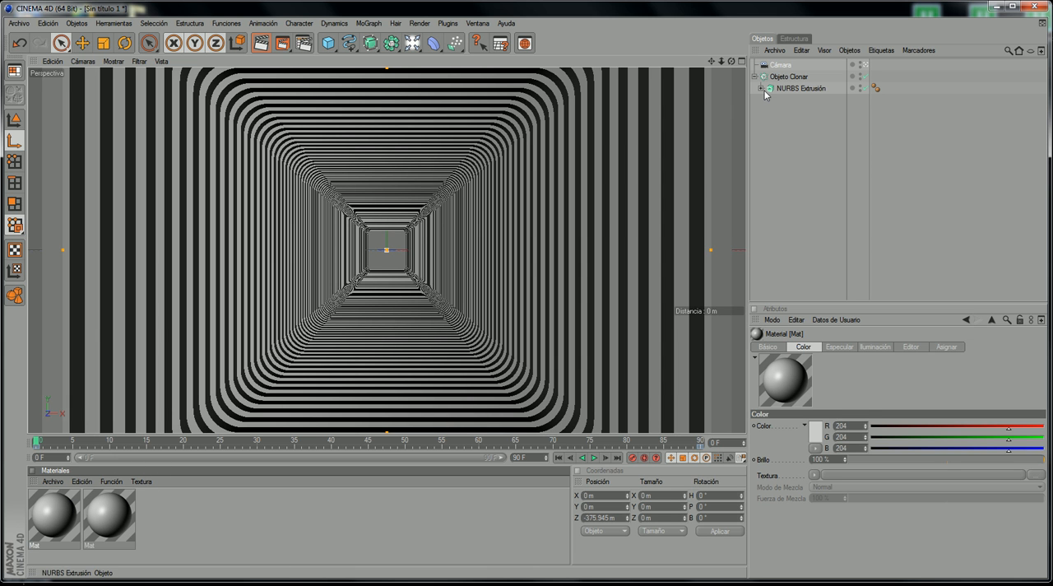
{"action": "left_click", "coordinate": [788, 76]}
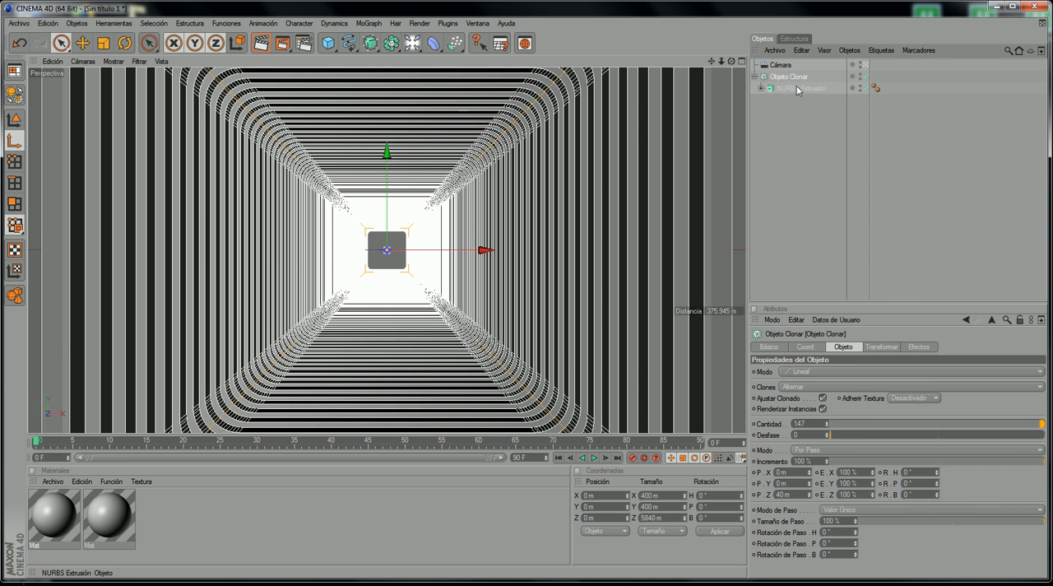
{"action": "left_click", "coordinate": [795, 91]}
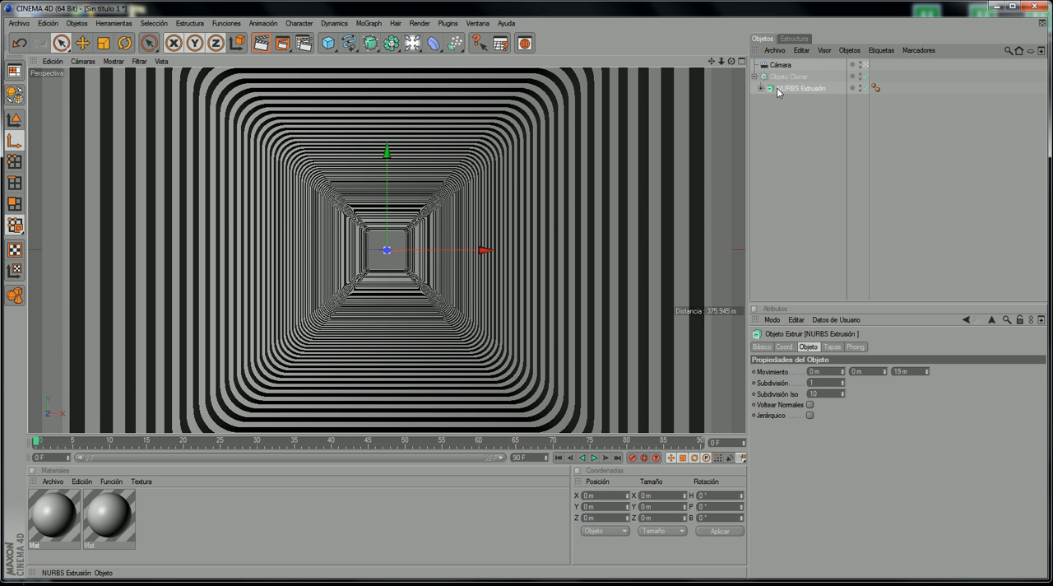
{"action": "mouse_move", "coordinate": [778, 92]}
{"action": "left_mouse_down", "text": "ctrl"}
{"action": "mouse_move", "coordinate": [788, 69]}
{"action": "mouse_move", "coordinate": [798, 97]}
{"action": "left_mouse_up", "text": "ctrl"}
Step: Examine the alternation of the two extrusions inside the cloner by selecting the cloner and each extrusion in turn
{"action": "left_click", "coordinate": [800, 79]}
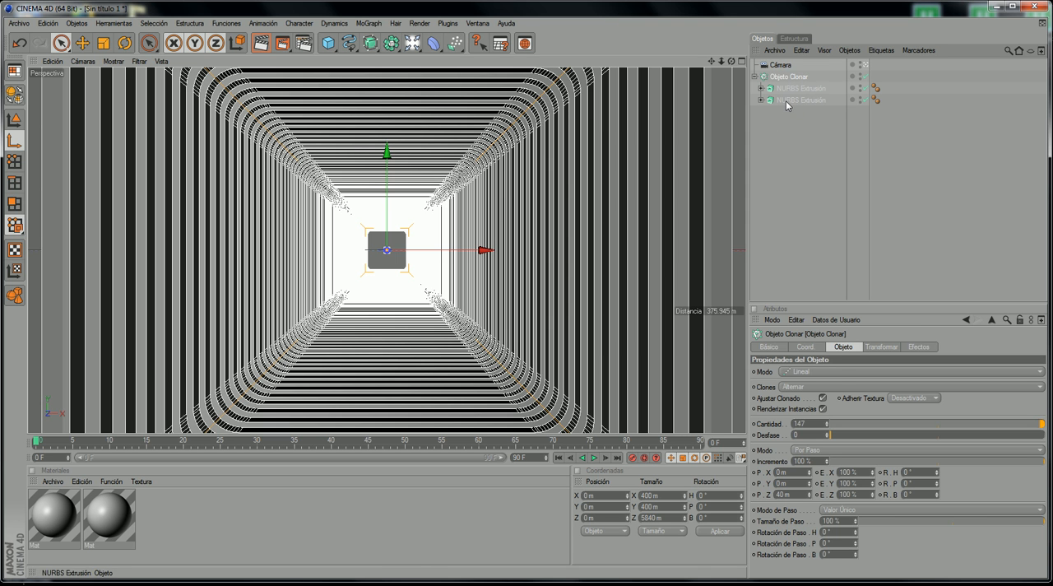
{"action": "left_click", "coordinate": [781, 88]}
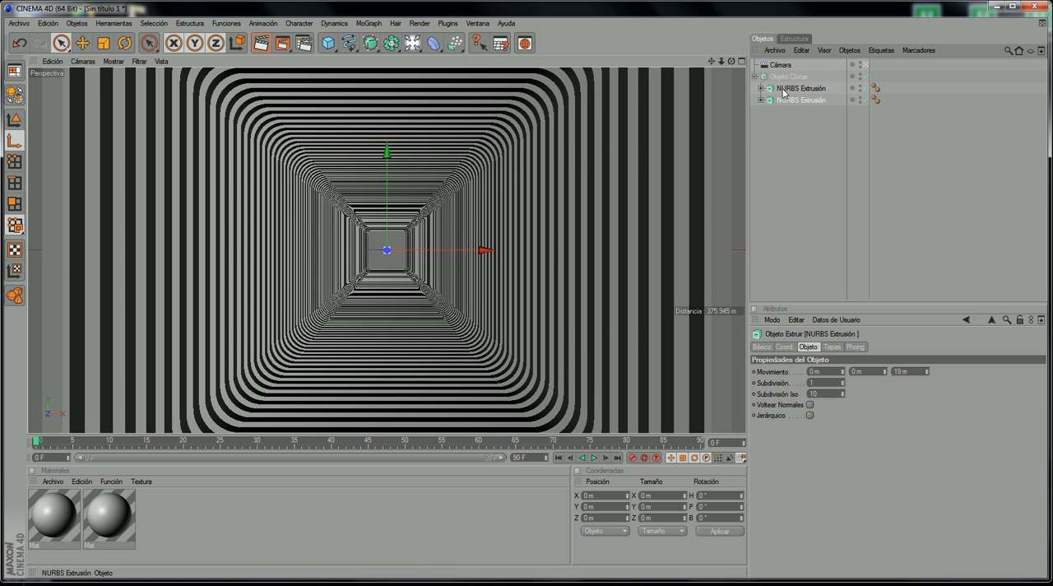
{"action": "left_click", "coordinate": [784, 88]}
{"action": "left_click", "coordinate": [786, 100]}
{"action": "left_click", "coordinate": [787, 91]}
{"action": "left_click", "coordinate": [788, 100]}
{"action": "left_click", "coordinate": [787, 89]}
{"action": "left_click", "coordinate": [787, 100]}
{"action": "left_click", "coordinate": [787, 92]}
{"action": "left_click", "coordinate": [787, 99]}
{"action": "left_click", "coordinate": [788, 89]}
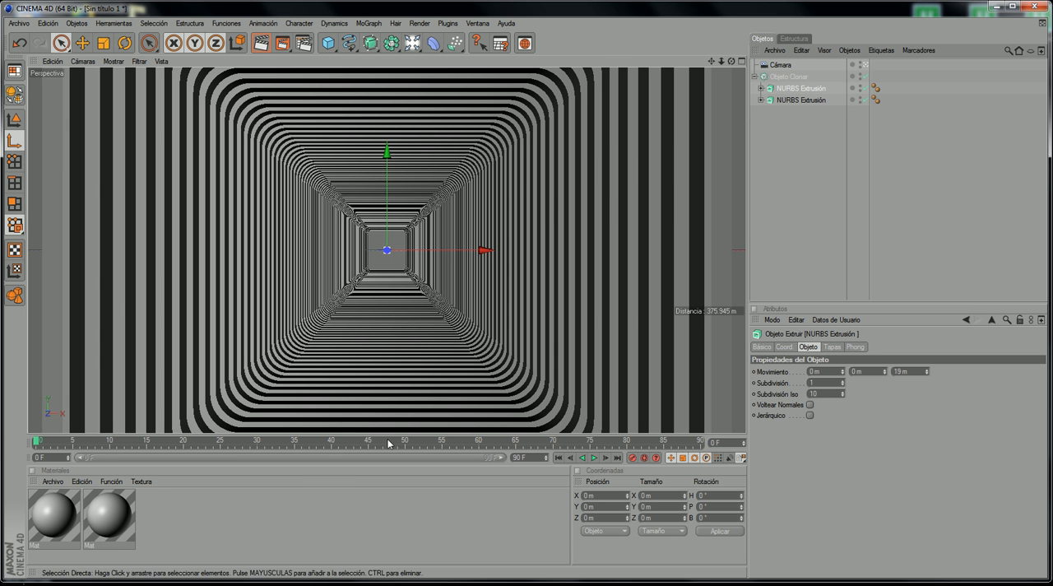
Step: Enable Reflexión on the first material with a brightness of 13 %
{"action": "left_click", "coordinate": [52, 522]}
{"action": "double_click", "coordinate": [52, 523]}
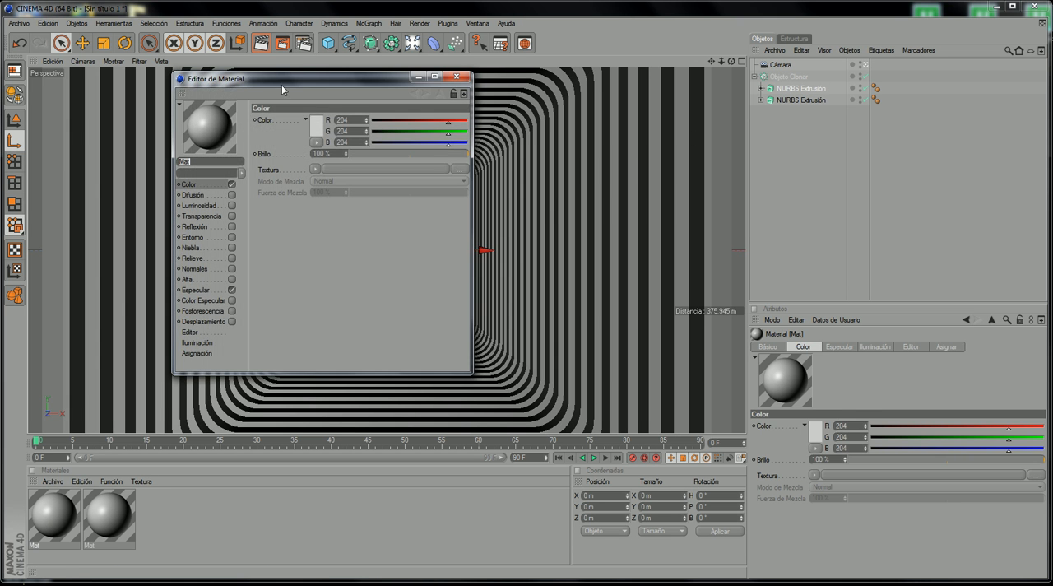
{"action": "left_click_drag", "start_coordinate": [281, 85], "coordinate": [421, 159]}
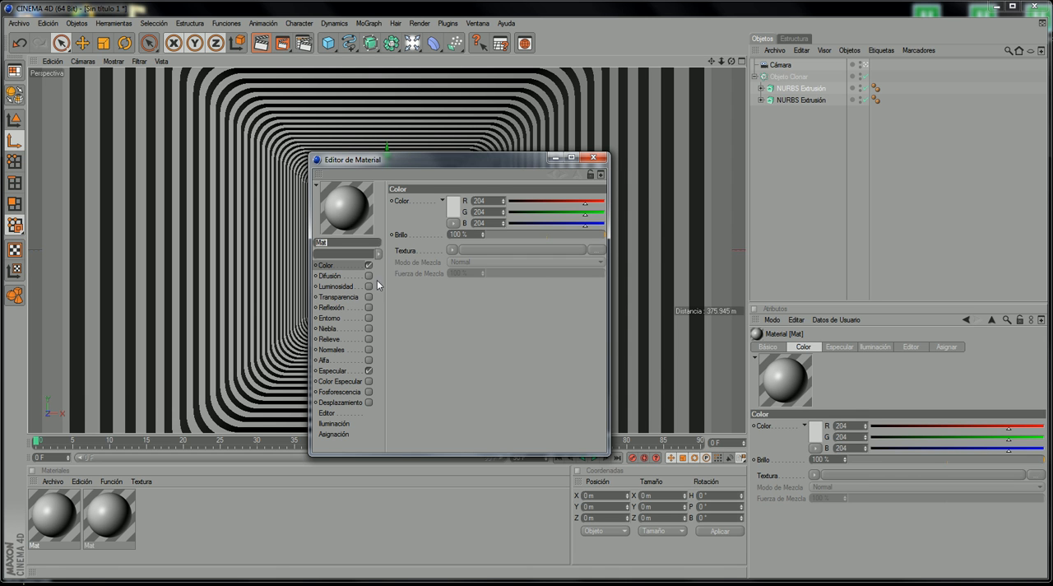
{"action": "left_click", "coordinate": [369, 307]}
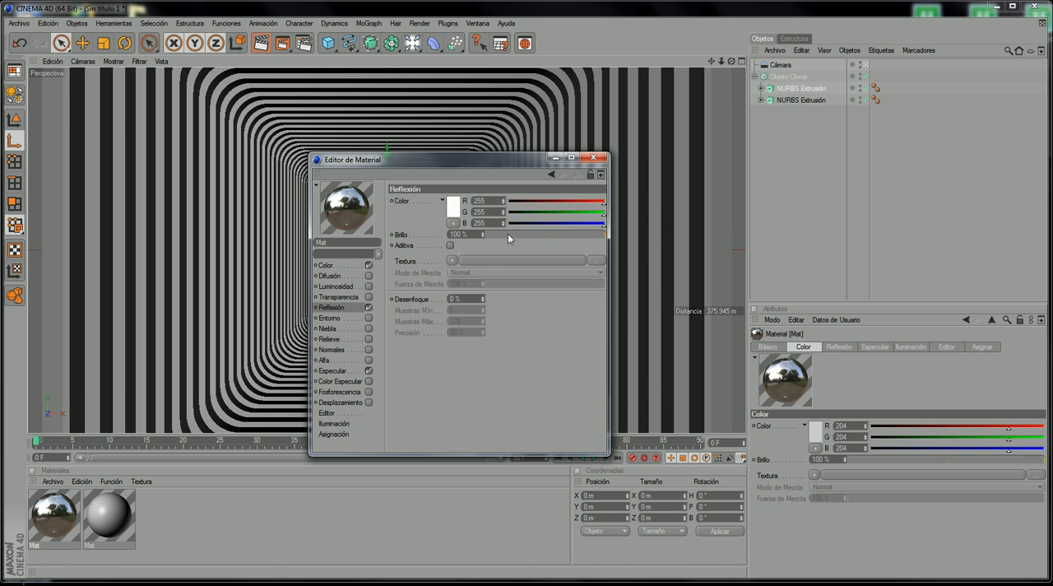
{"action": "left_click_drag", "start_coordinate": [516, 235], "coordinate": [502, 234]}
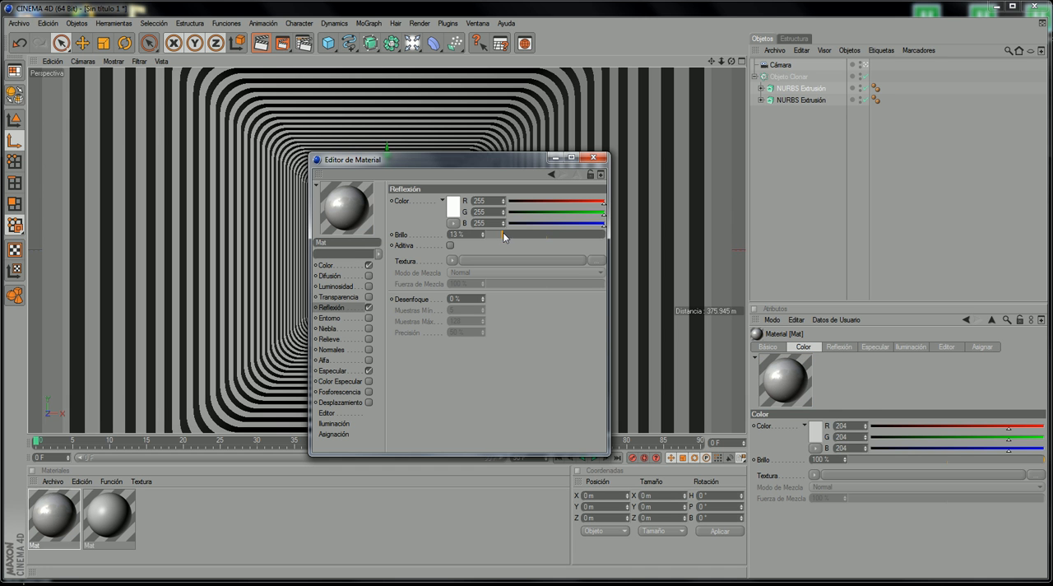
Step: Check the reference video's colours and set the first material's colour to a soft red, RGB 216, 57, 57
{"action": "left_click", "coordinate": [350, 265]}
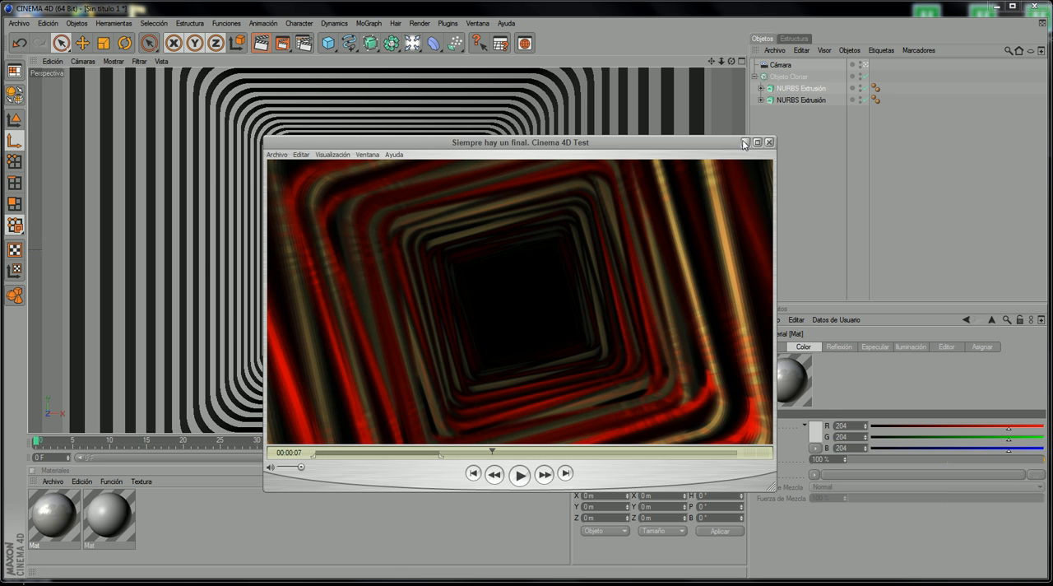
{"action": "left_click", "coordinate": [745, 142]}
{"action": "left_click", "coordinate": [454, 217]}
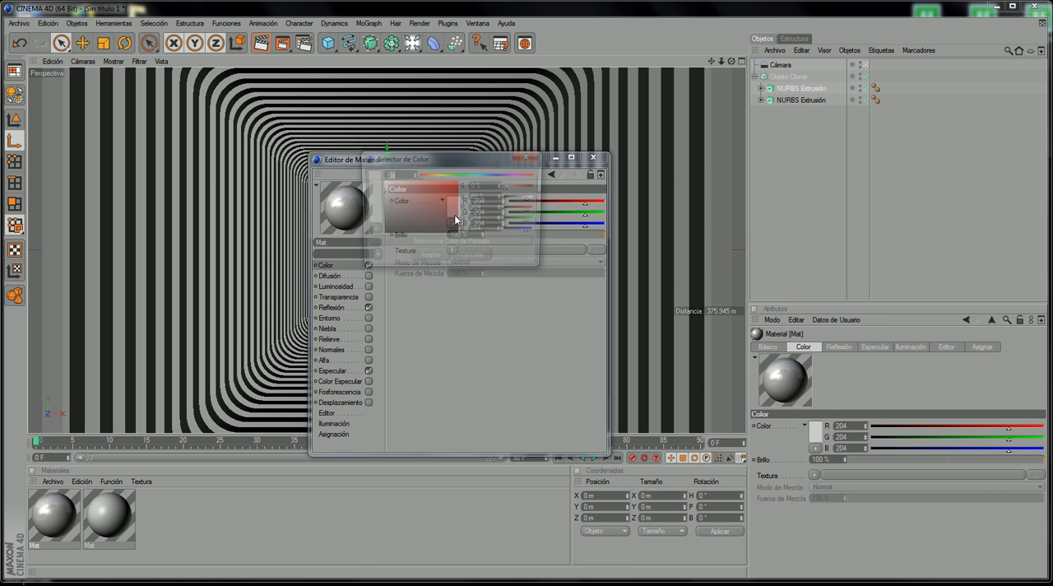
{"action": "left_click", "coordinate": [438, 188]}
{"action": "left_click", "coordinate": [441, 256]}
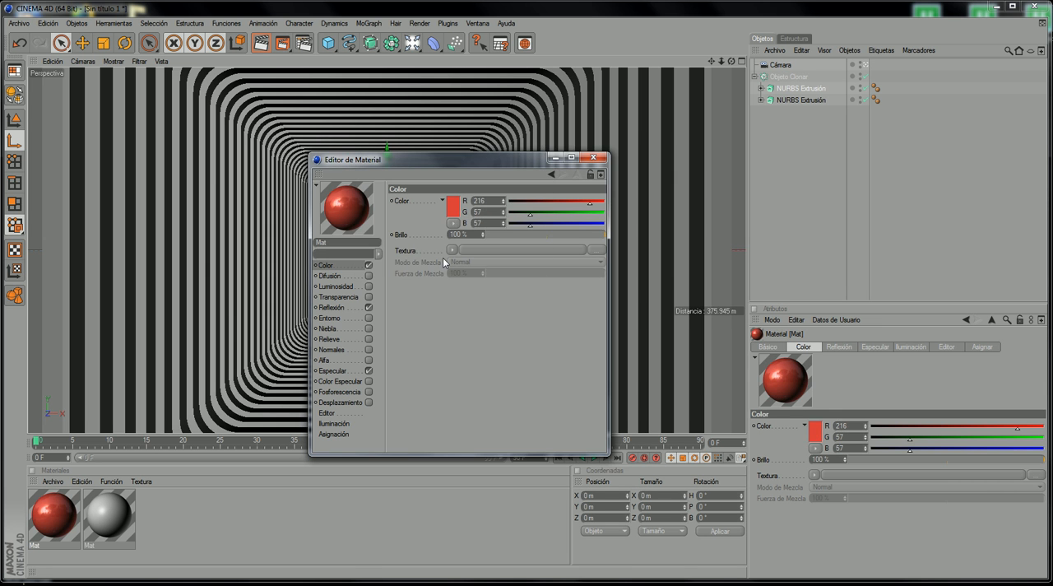
Step: Try an orange, RGB 233, 93, 54, as the first material's colour
{"action": "left_click", "coordinate": [447, 216]}
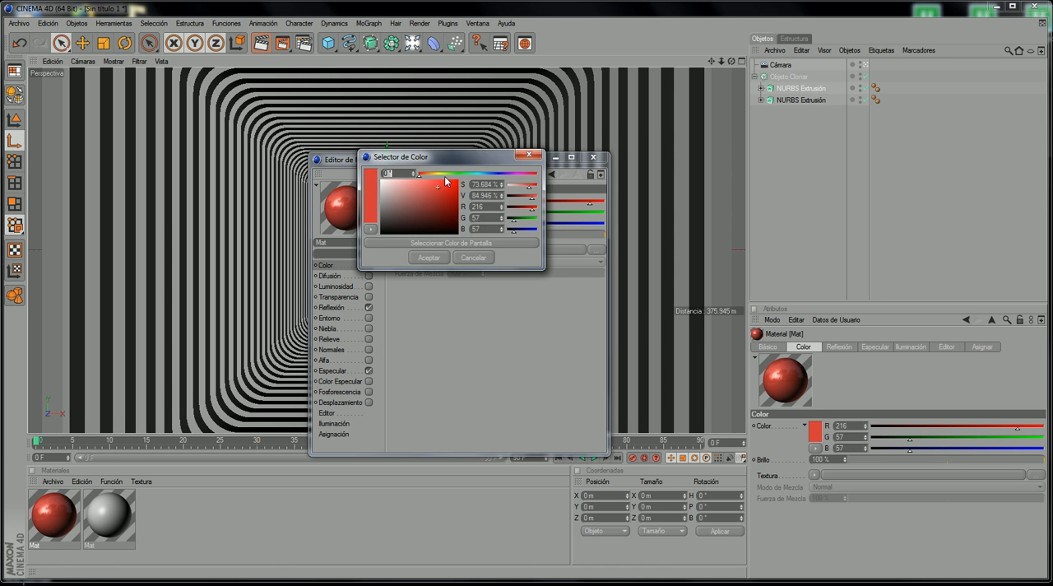
{"action": "mouse_move", "coordinate": [432, 173]}
{"action": "left_mouse_down"}
{"action": "mouse_move", "coordinate": [419, 173]}
{"action": "mouse_move", "coordinate": [440, 189]}
{"action": "mouse_move", "coordinate": [423, 175]}
{"action": "left_mouse_up"}
{"action": "left_click", "coordinate": [445, 256]}
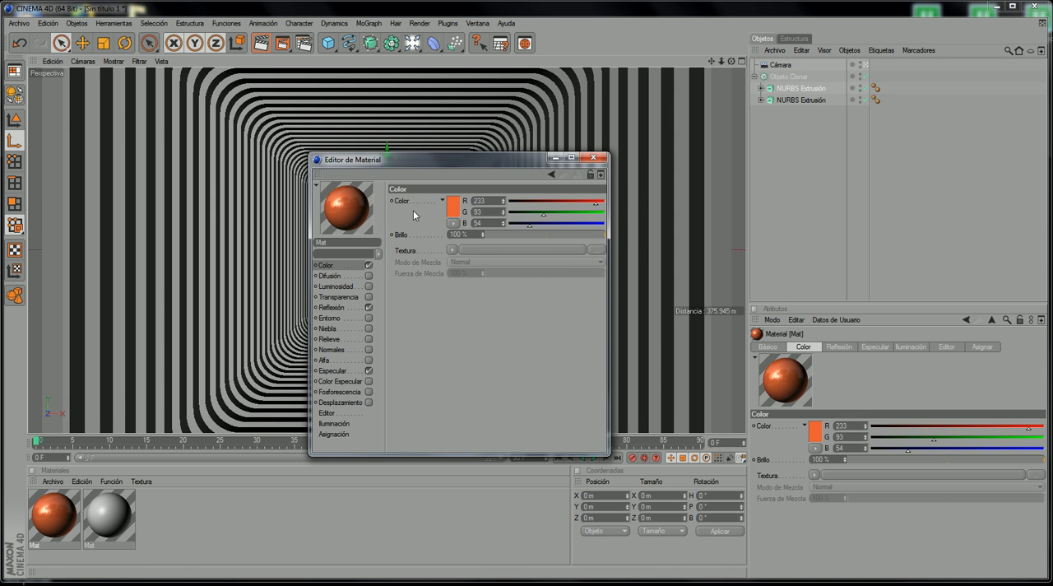
Step: Set the first material's colour to pure red, RGB 233, 0, 0, and close its editor
{"action": "left_click", "coordinate": [453, 212]}
{"action": "left_click_drag", "start_coordinate": [434, 176], "coordinate": [461, 187]}
{"action": "left_click", "coordinate": [430, 257]}
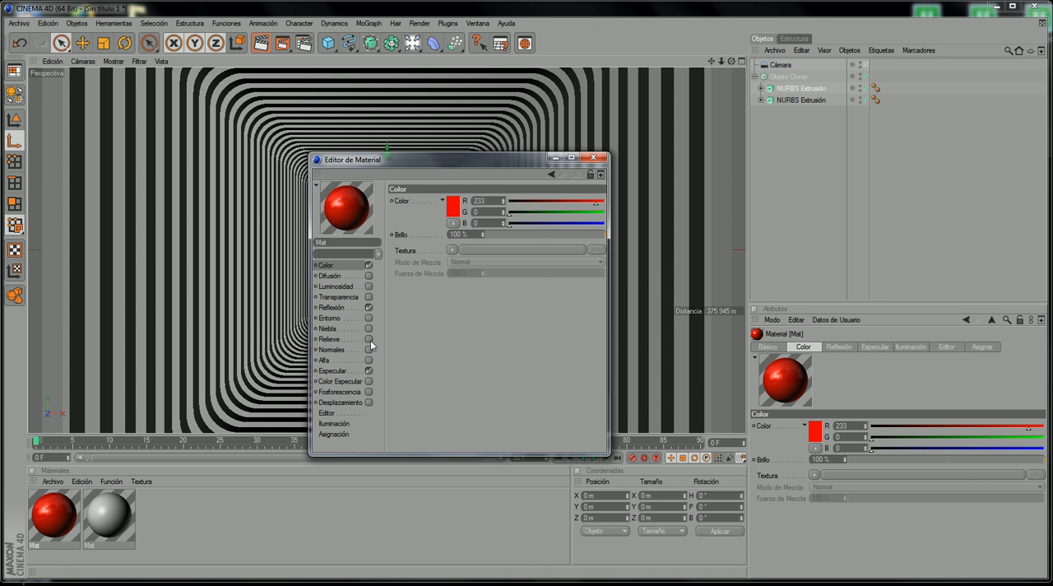
{"action": "left_click", "coordinate": [593, 157]}
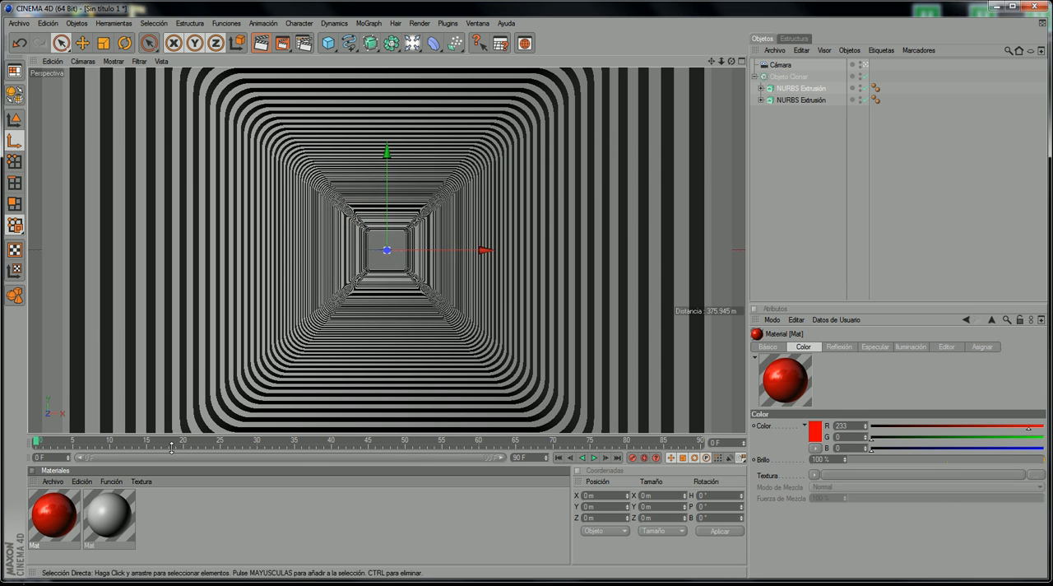
Step: Set the second material's colour to pure white, RGB 255, 255, 255
{"action": "double_click", "coordinate": [113, 519]}
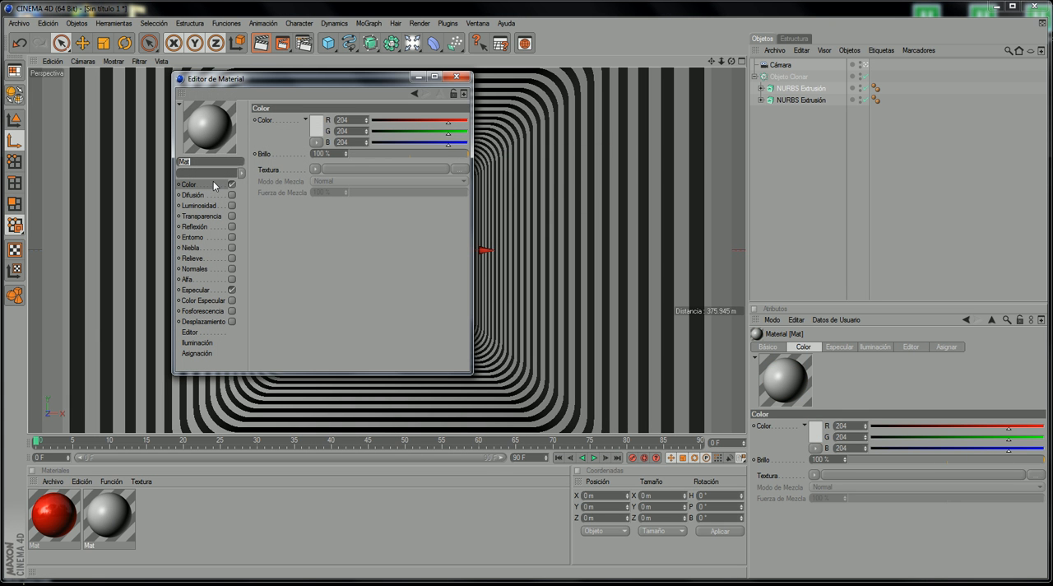
{"action": "left_click", "coordinate": [314, 127]}
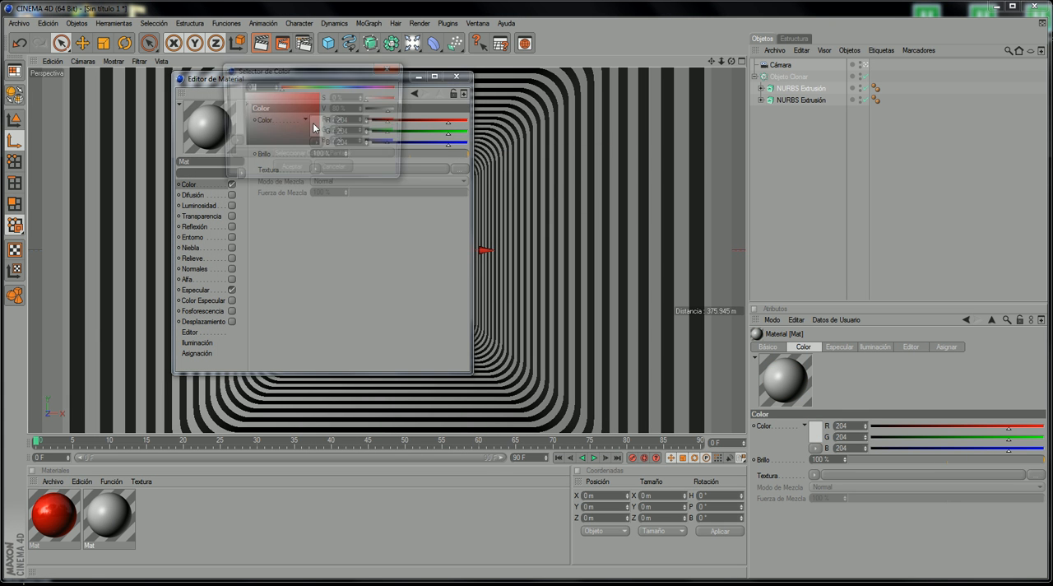
{"action": "left_click_drag", "start_coordinate": [280, 105], "coordinate": [218, 66]}
{"action": "left_click", "coordinate": [292, 170]}
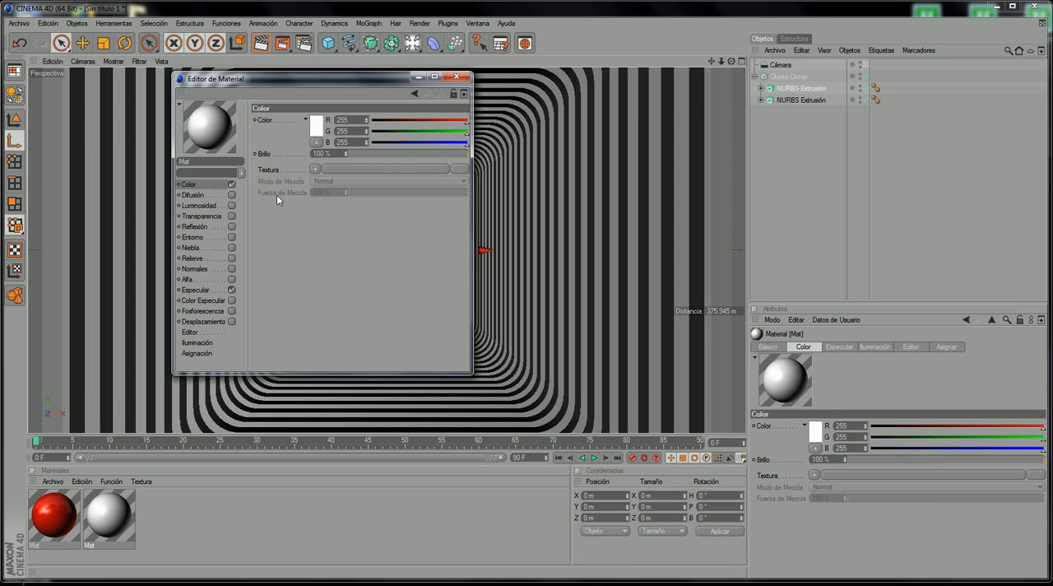
Step: Enable Reflexión on the white material with a brightness of 16 % and close its editor
{"action": "left_click", "coordinate": [197, 226]}
{"action": "left_click", "coordinate": [230, 227]}
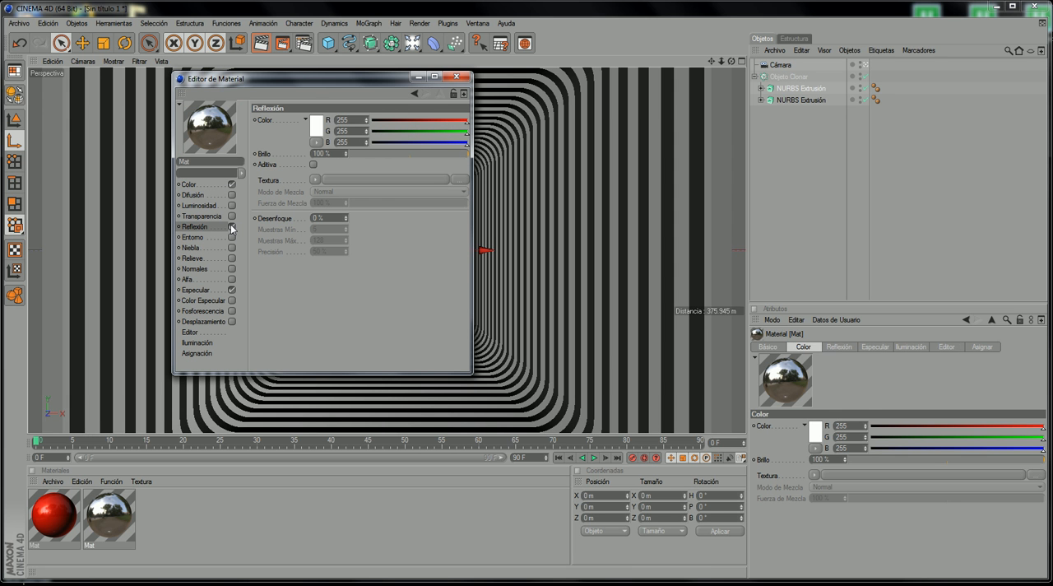
{"action": "left_click", "coordinate": [361, 153]}
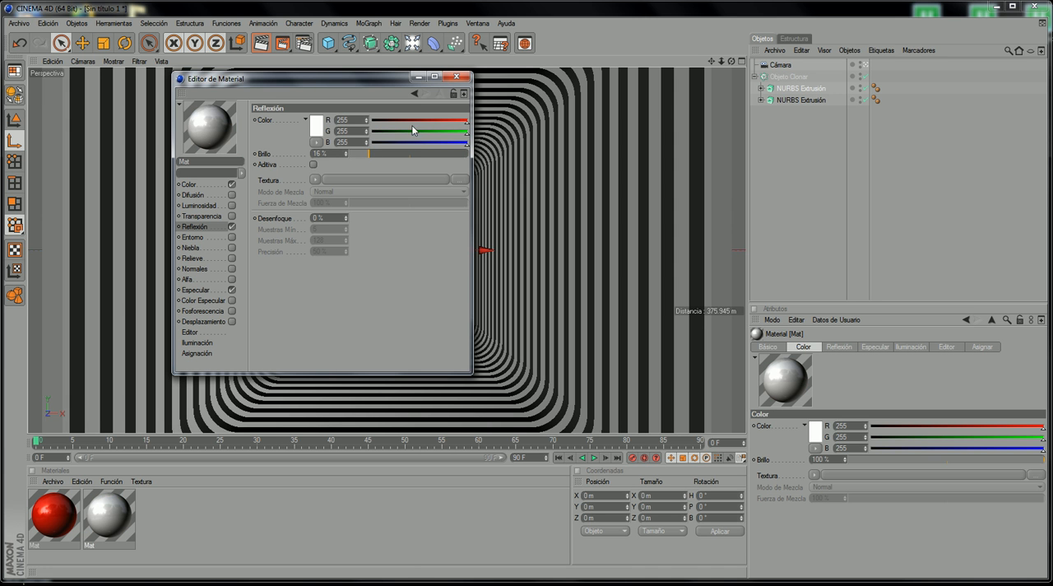
{"action": "left_click", "coordinate": [455, 77]}
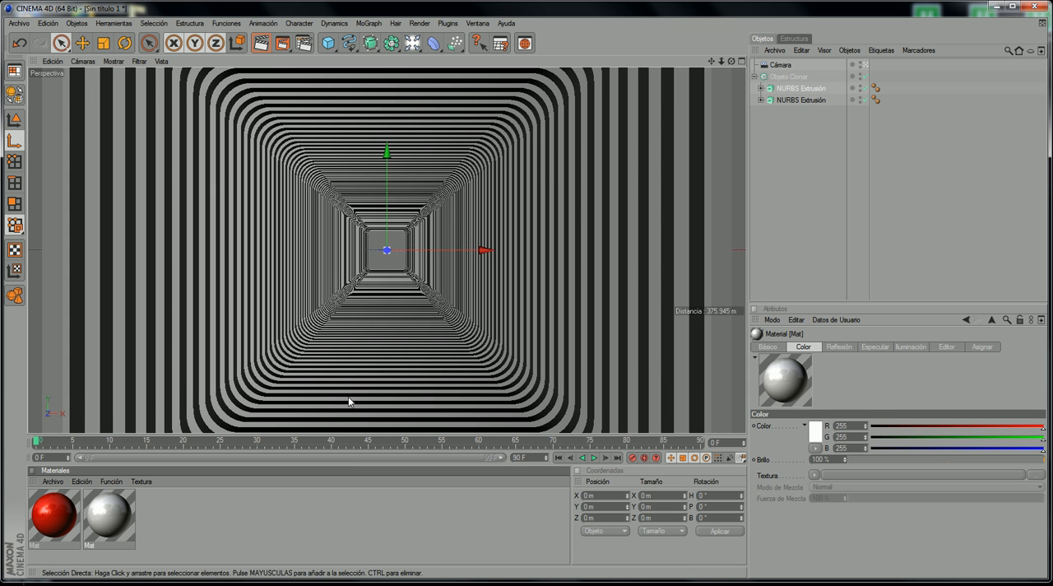
Step: Apply the white material to the first extrusion in the cloner and the red material to the second
{"action": "left_click_drag", "start_coordinate": [117, 516], "coordinate": [132, 520]}
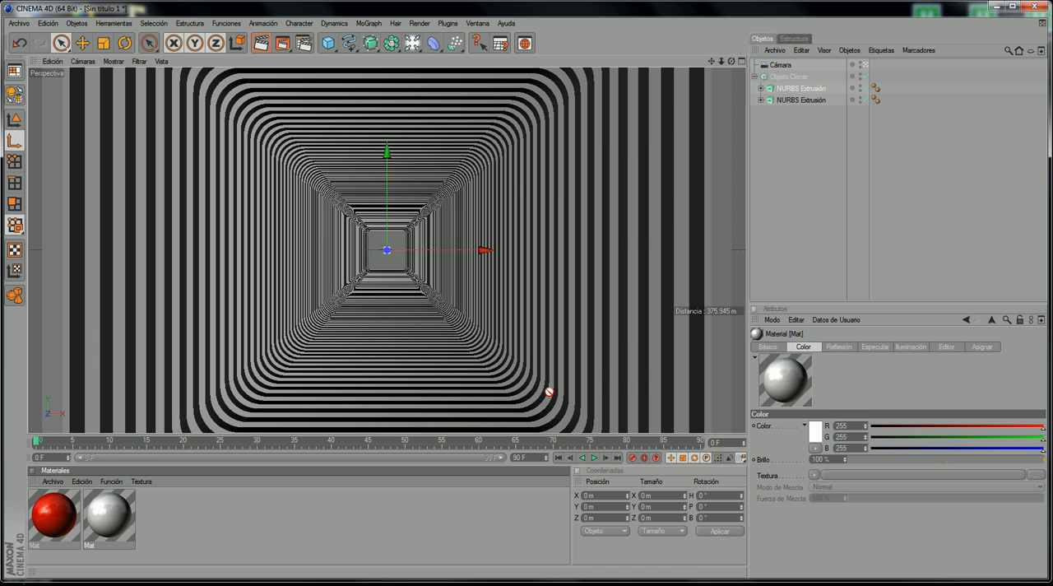
{"action": "left_click_drag", "start_coordinate": [729, 176], "coordinate": [812, 90]}
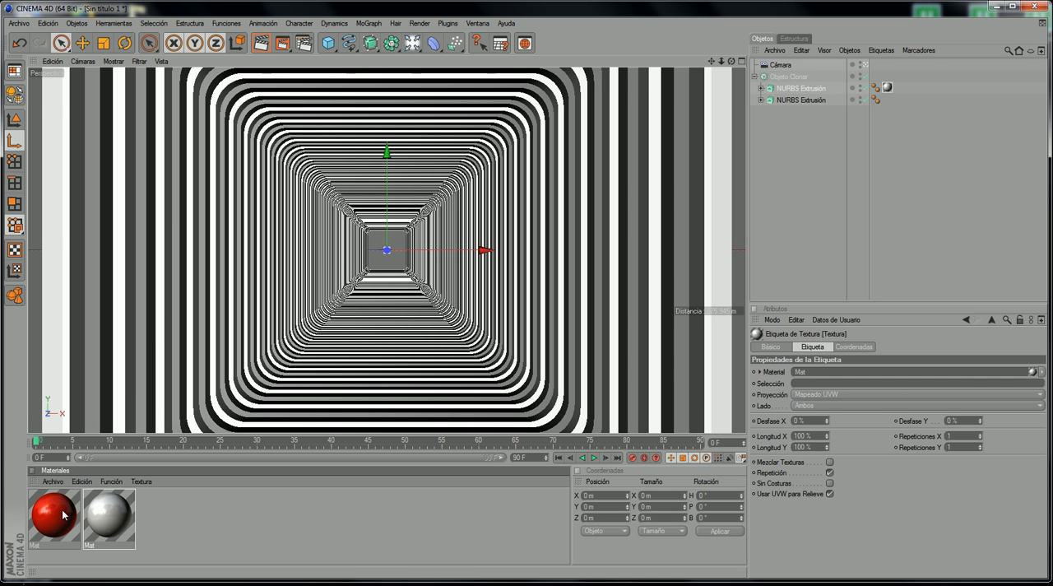
{"action": "left_click_drag", "start_coordinate": [63, 515], "coordinate": [739, 172]}
{"action": "left_click_drag", "start_coordinate": [794, 104], "coordinate": [794, 102]}
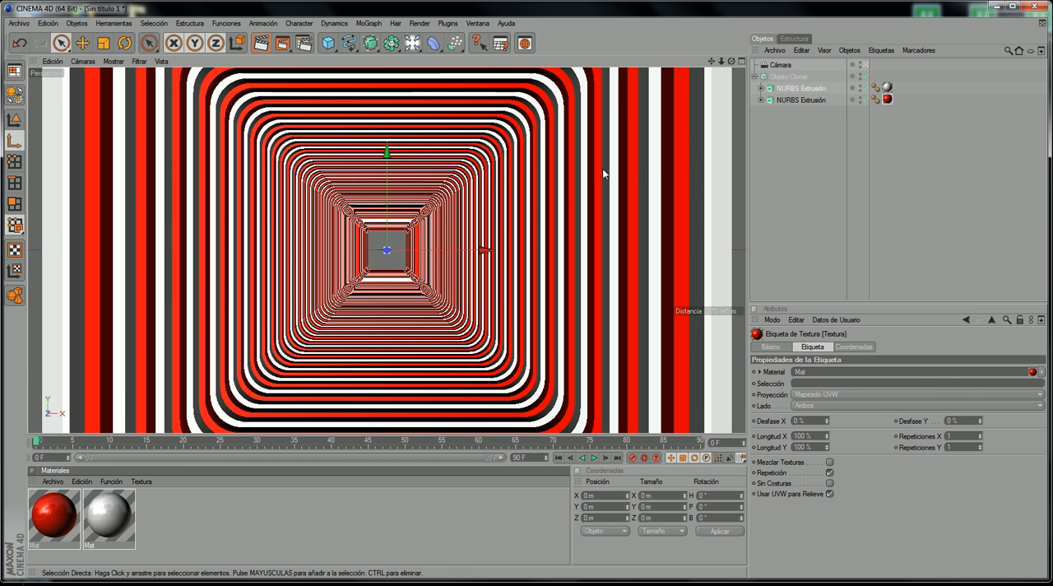
Step: Render the coloured tunnel at frame 0 in the picture viewer
{"action": "left_click", "coordinate": [281, 43]}
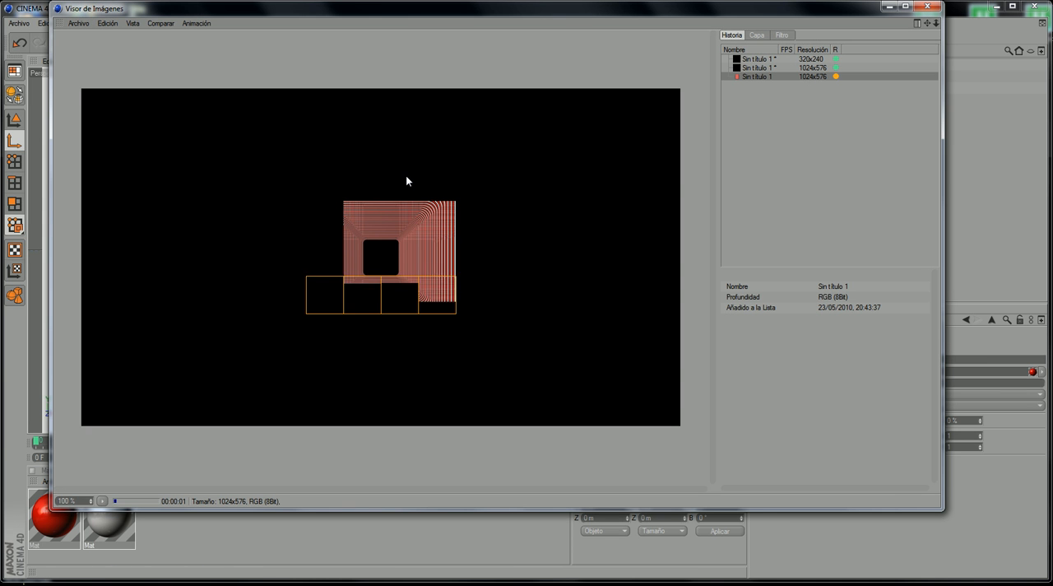
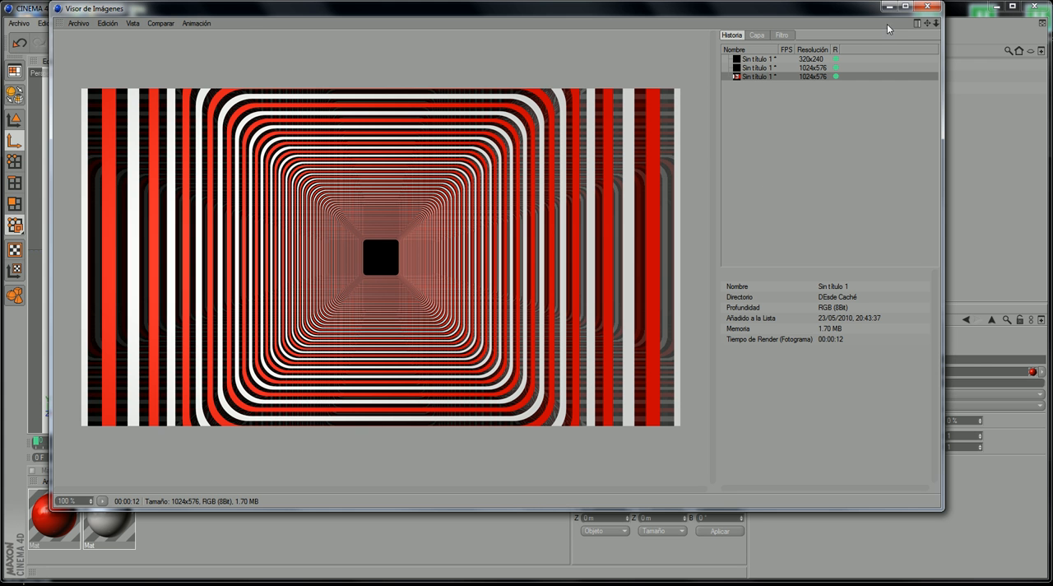
Step: Close the render and scrub the reference video between about 5 and 8 seconds to examine how the frames are offset and rotated
{"action": "left_click", "coordinate": [927, 6]}
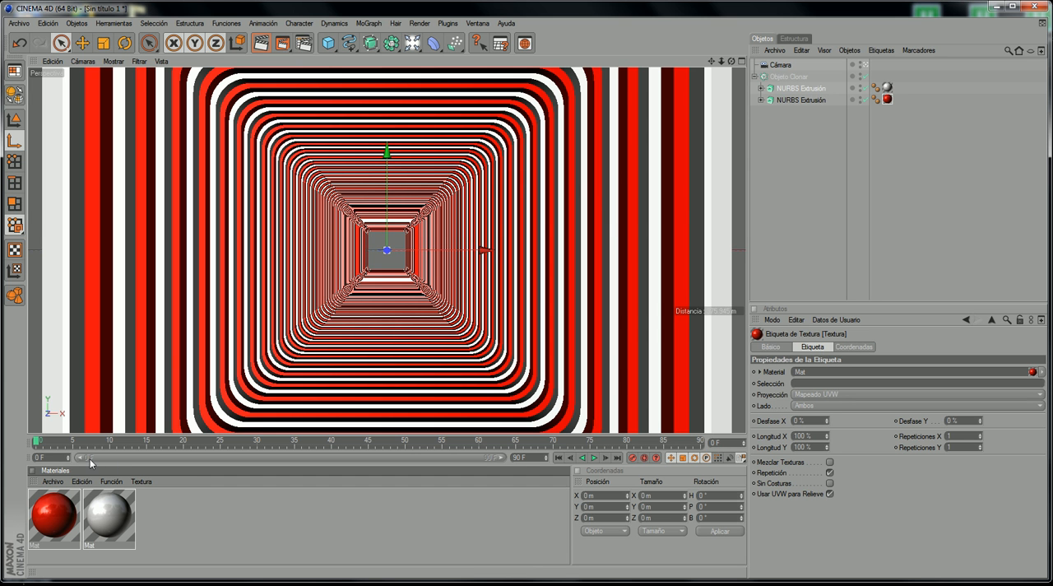
{"action": "mouse_move", "coordinate": [270, 583]}
{"action": "left_click", "coordinate": [270, 553]}
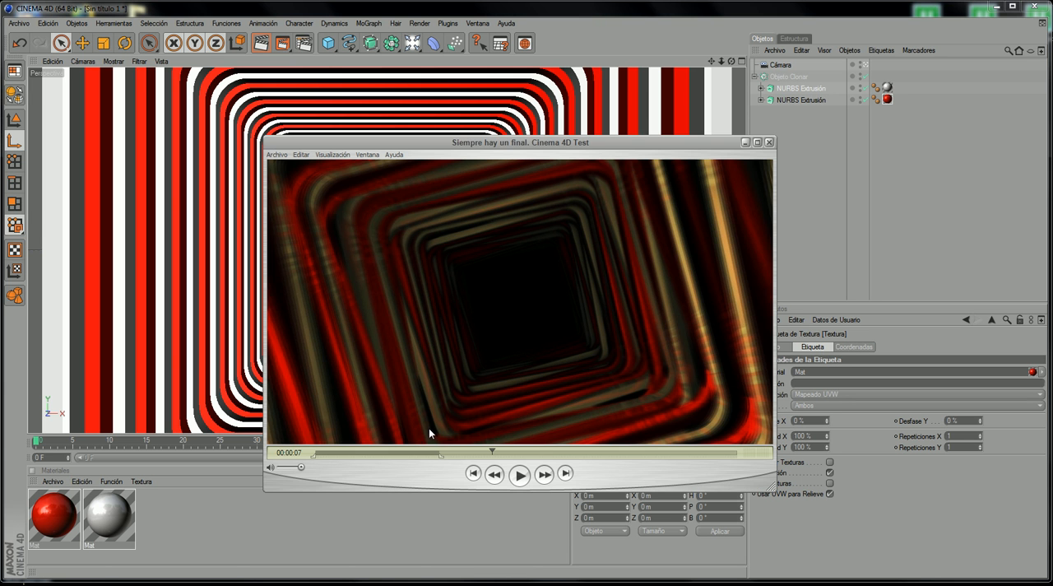
{"action": "left_click_drag", "start_coordinate": [506, 143], "coordinate": [549, 132]}
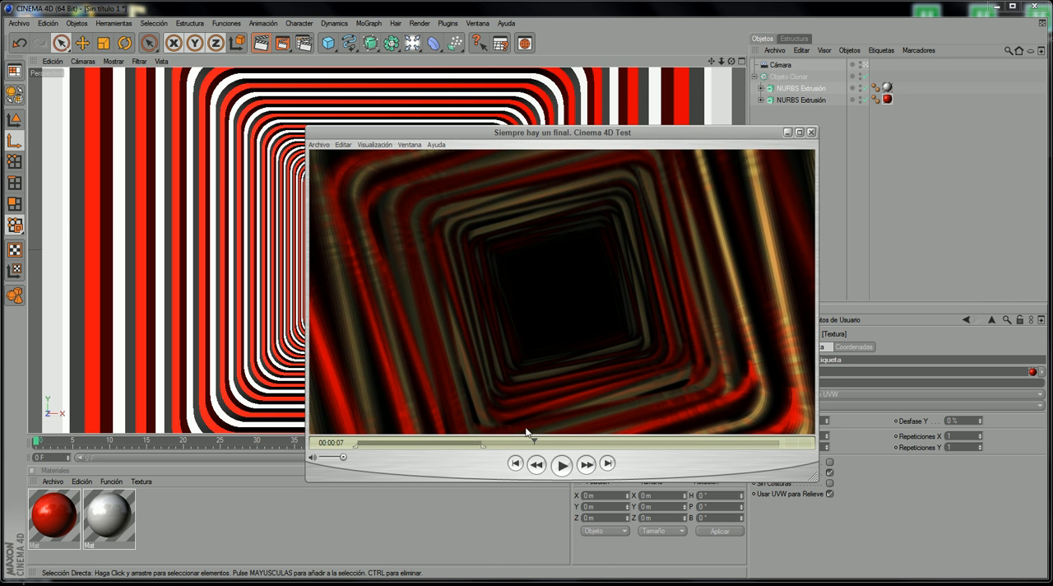
{"action": "mouse_move", "coordinate": [502, 446]}
{"action": "left_mouse_down"}
{"action": "mouse_move", "coordinate": [467, 448]}
{"action": "mouse_move", "coordinate": [483, 443]}
{"action": "left_mouse_up"}
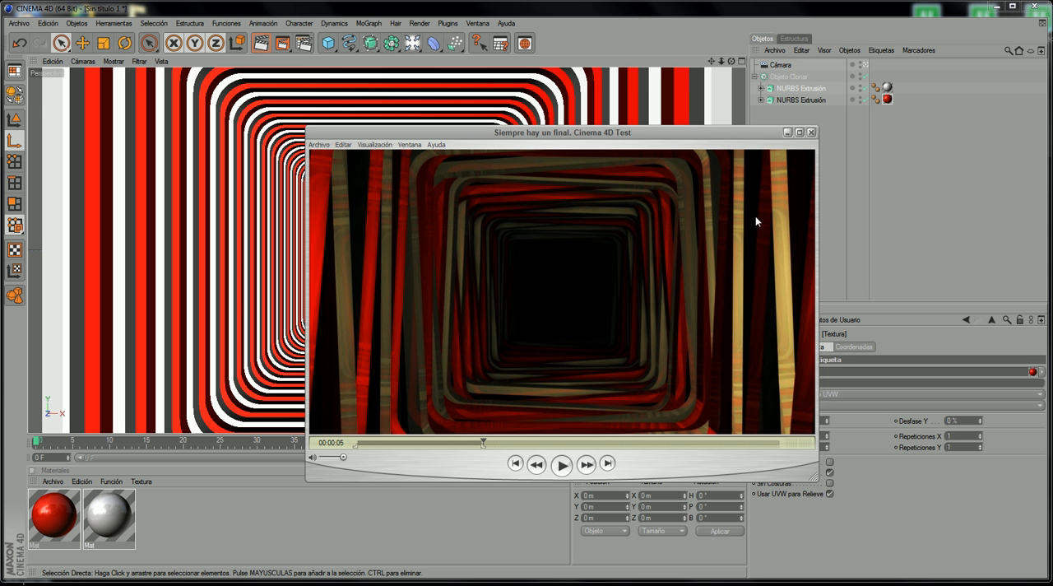
{"action": "left_click_drag", "start_coordinate": [483, 442], "coordinate": [556, 442]}
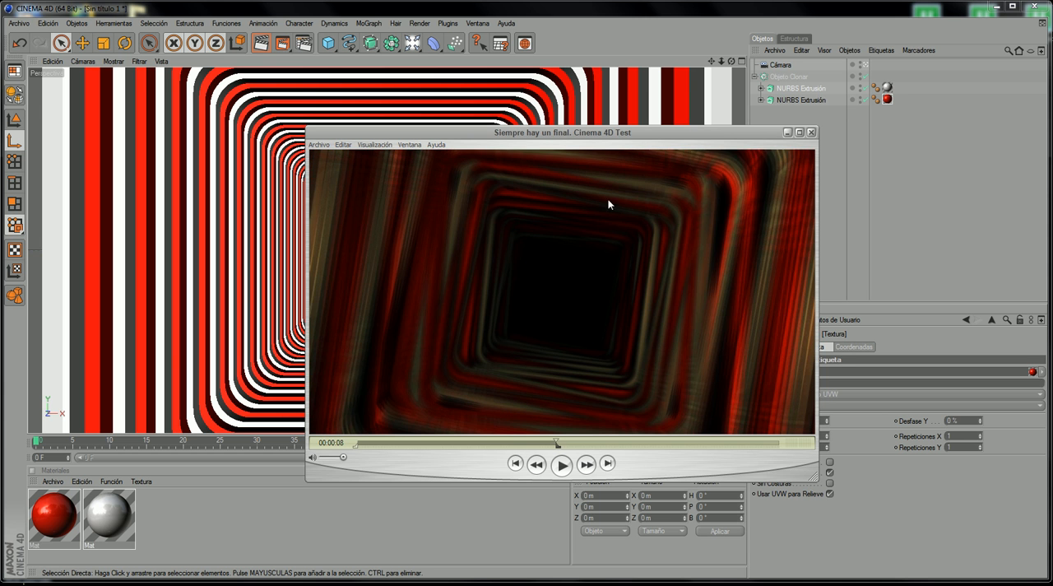
{"action": "left_click", "coordinate": [786, 133]}
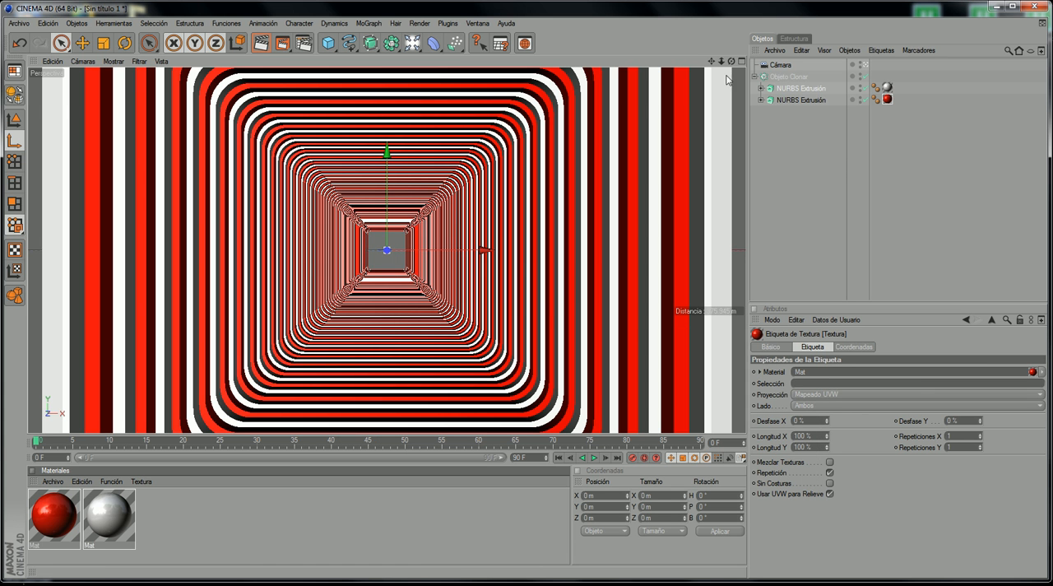
Step: Add an Efecto Aleatorio to the Objeto Clonar and check that it is assigned in the cloner's effects list
{"action": "left_click", "coordinate": [788, 88]}
{"action": "left_click", "coordinate": [785, 76]}
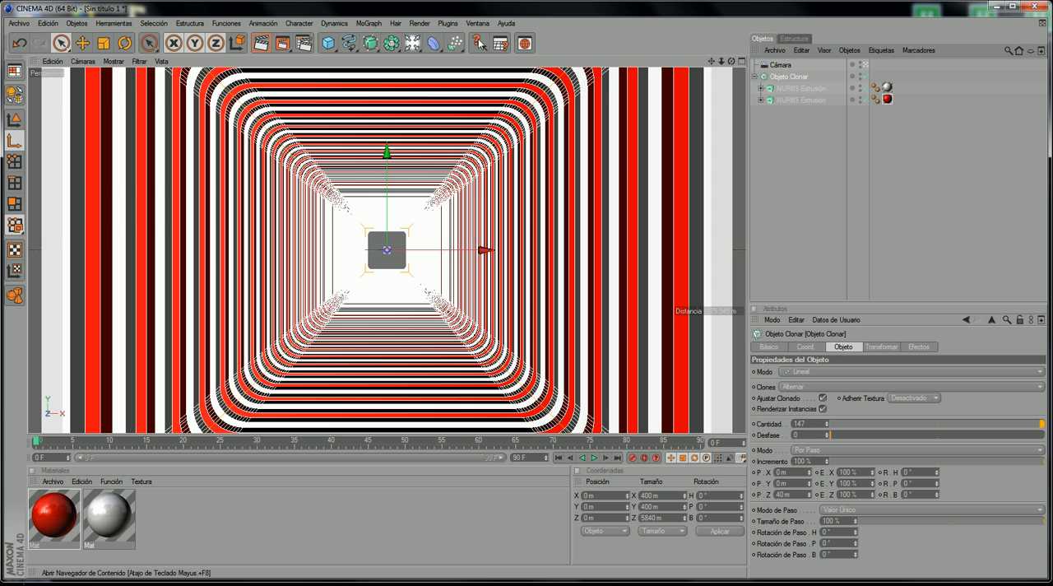
{"action": "left_click", "coordinate": [370, 23]}
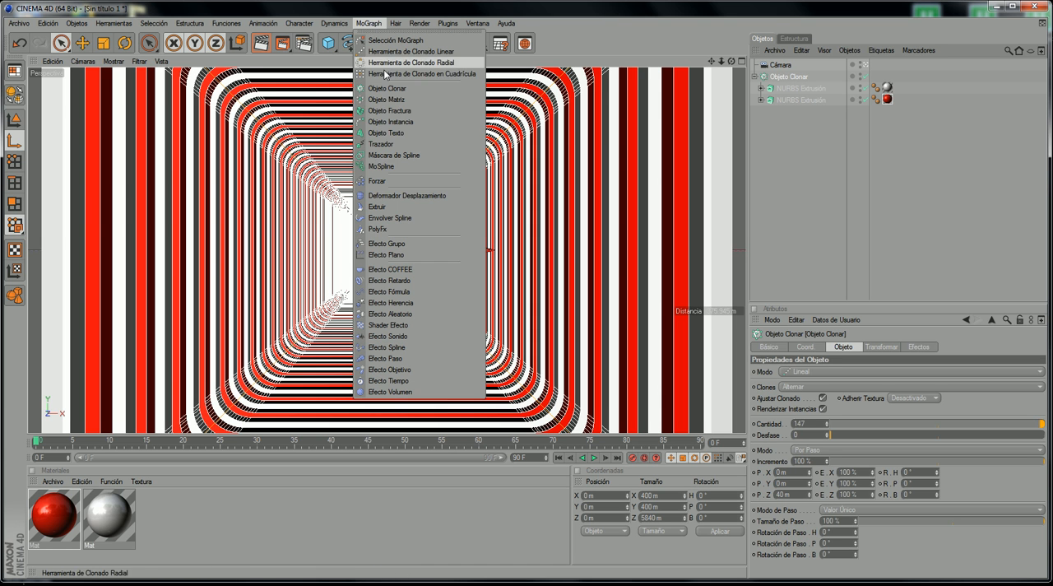
{"action": "left_click", "coordinate": [412, 314]}
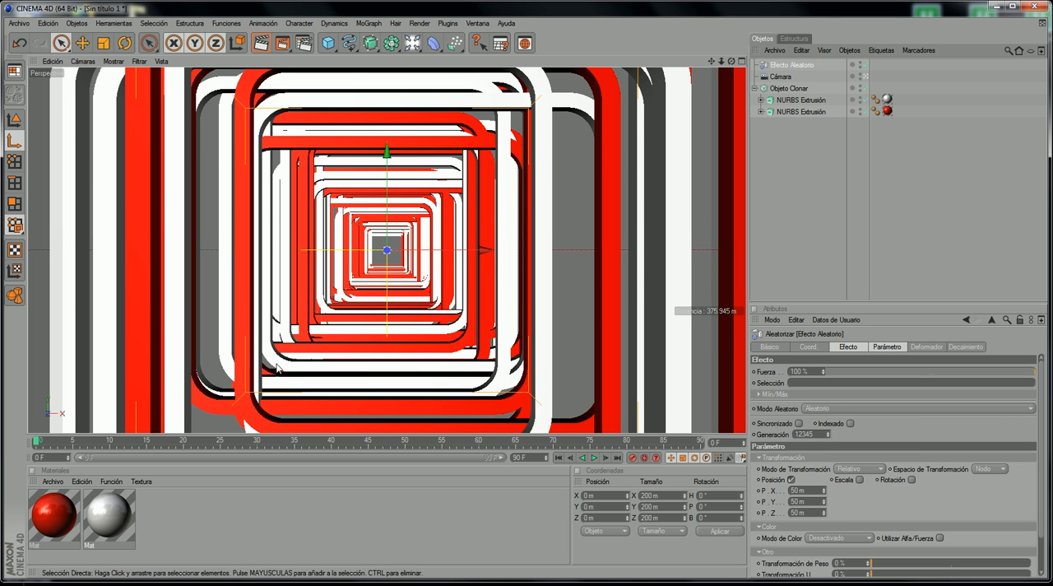
{"action": "left_click", "coordinate": [791, 89]}
{"action": "left_click", "coordinate": [916, 347]}
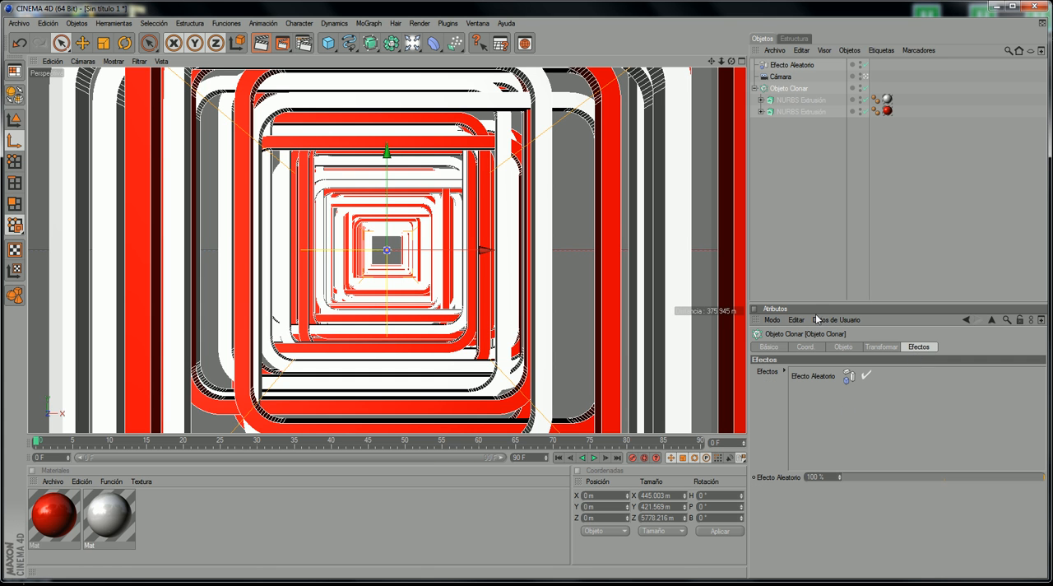
{"action": "left_click_drag", "start_coordinate": [782, 65], "coordinate": [828, 357]}
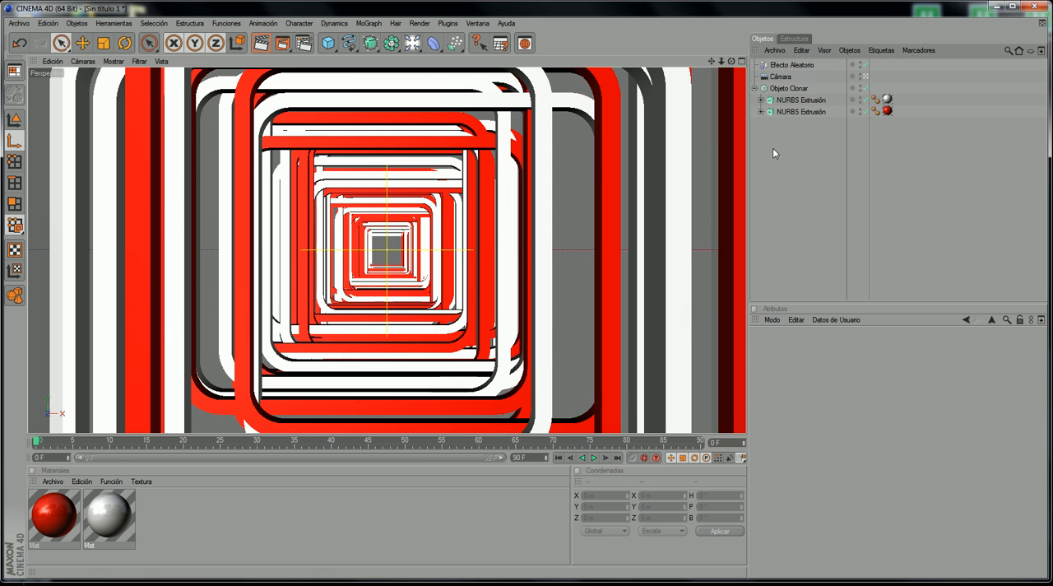
{"action": "left_click", "coordinate": [789, 65]}
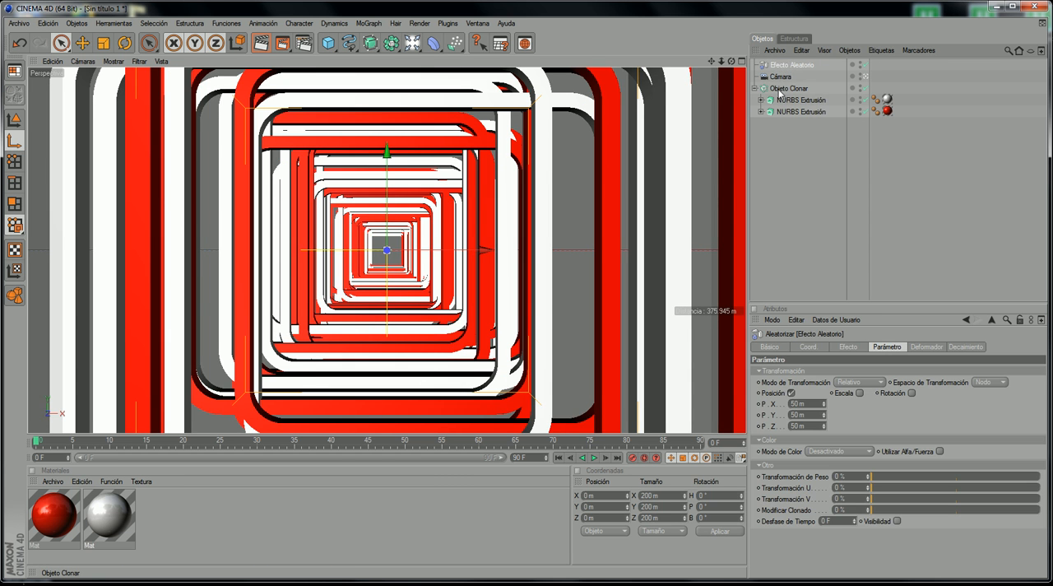
{"action": "left_click", "coordinate": [779, 89]}
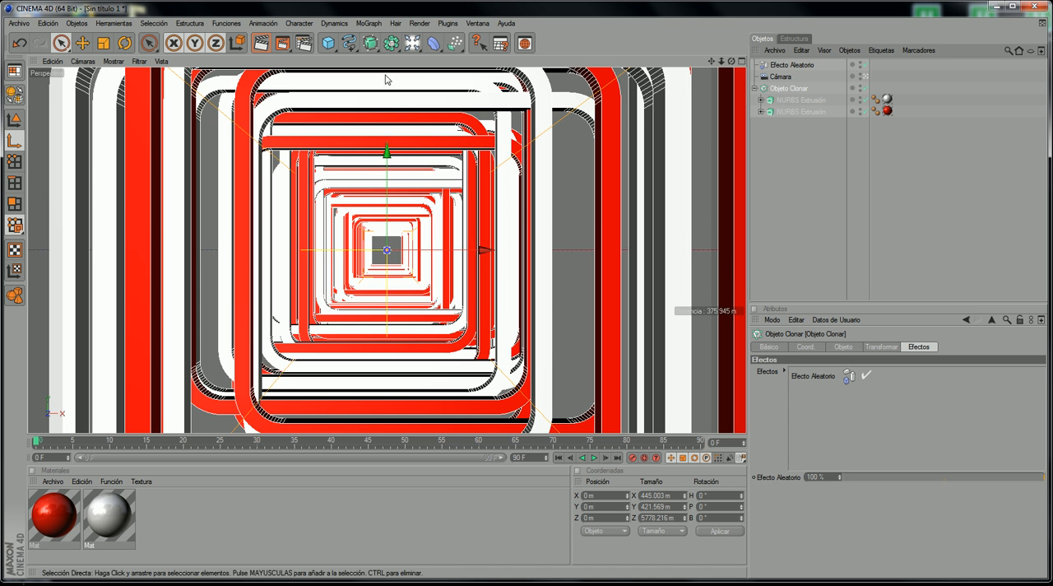
{"action": "left_click", "coordinate": [367, 24]}
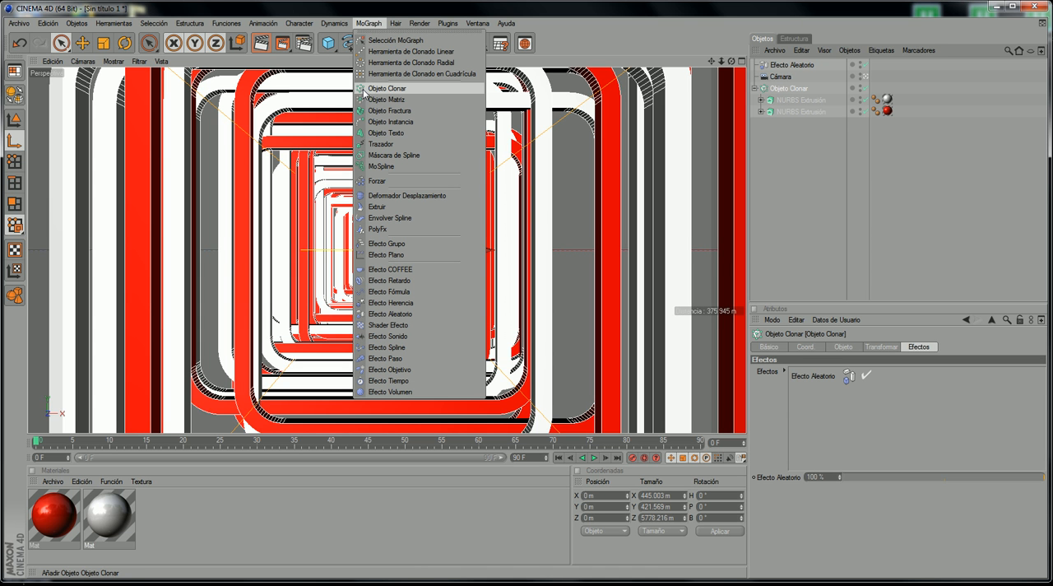
{"action": "key", "text": "ctrl+shift+d"}
{"action": "mouse_move", "coordinate": [370, 82]}
{"action": "left_mouse_down"}
{"action": "mouse_move", "coordinate": [351, 170]}
{"action": "mouse_move", "coordinate": [423, 93]}
{"action": "mouse_move", "coordinate": [392, 83]}
{"action": "left_mouse_up"}
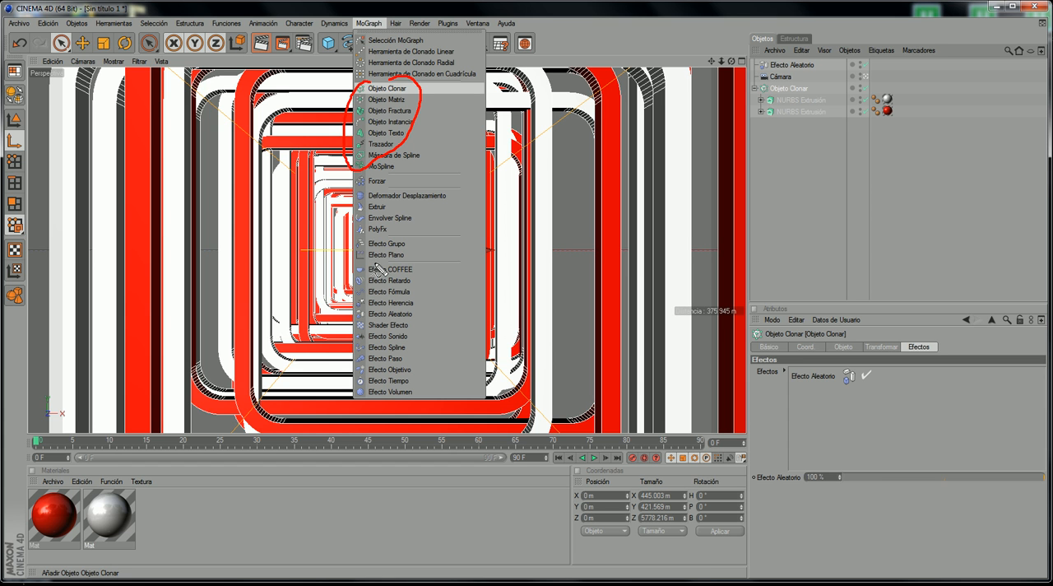
{"action": "mouse_move", "coordinate": [377, 269]}
{"action": "left_mouse_down"}
{"action": "mouse_move", "coordinate": [366, 423]}
{"action": "mouse_move", "coordinate": [378, 256]}
{"action": "mouse_move", "coordinate": [331, 231]}
{"action": "mouse_move", "coordinate": [352, 174]}
{"action": "left_mouse_up"}
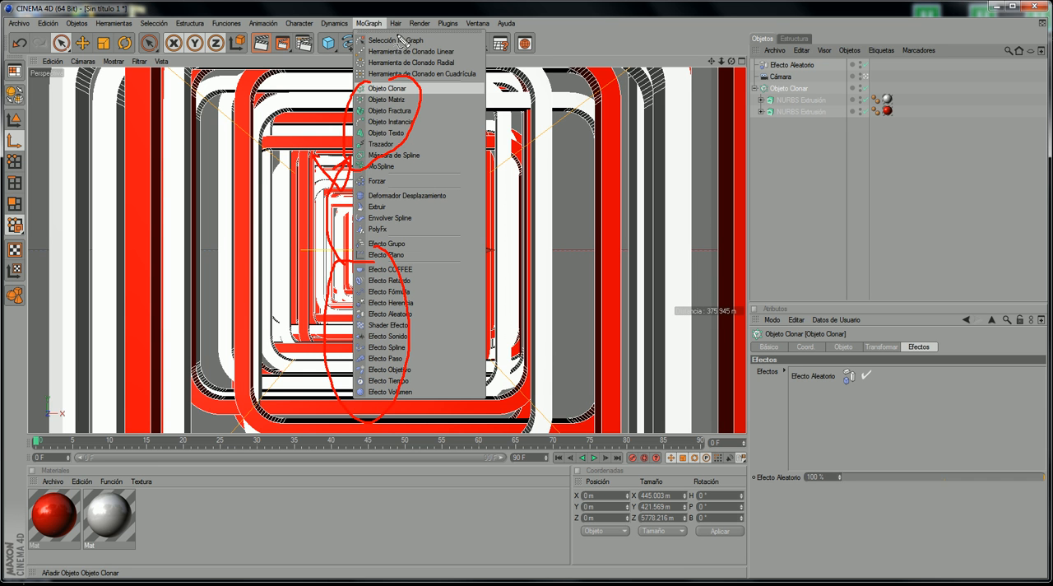
{"action": "left_click", "coordinate": [401, 41]}
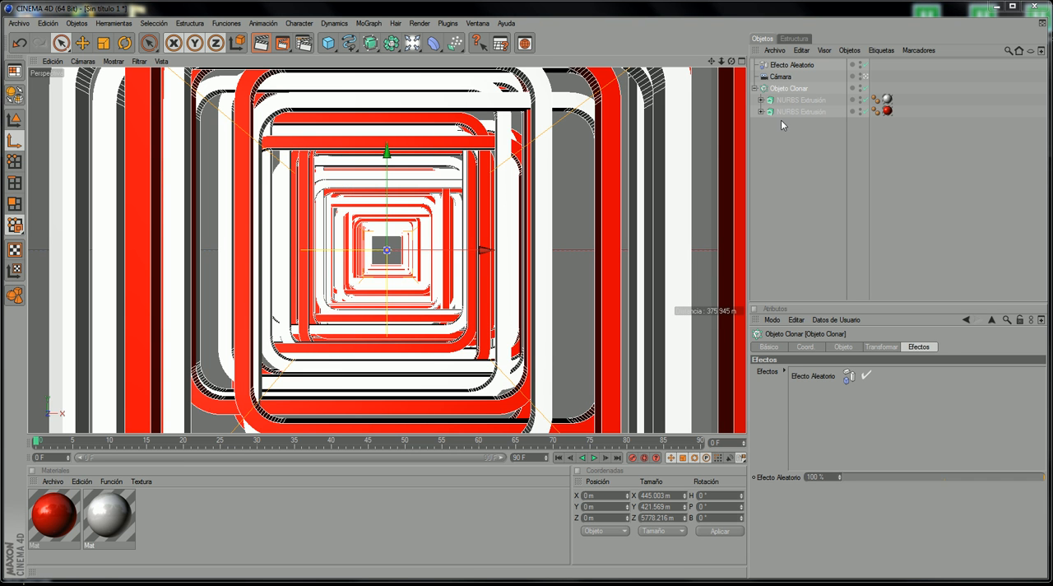
Step: Set the Efecto Aleatorio's position variation to 8 m in X, 12 m in Y and 0 m in Z
{"action": "left_click", "coordinate": [792, 64]}
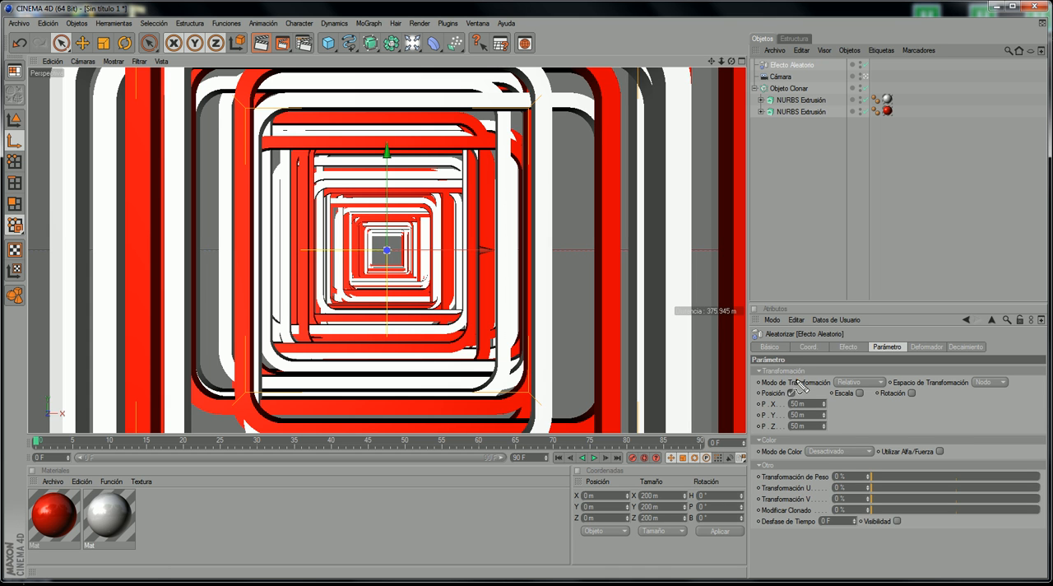
{"action": "mouse_move", "coordinate": [800, 379]}
{"action": "left_mouse_down"}
{"action": "mouse_move", "coordinate": [788, 444]}
{"action": "mouse_move", "coordinate": [822, 426]}
{"action": "mouse_move", "coordinate": [801, 381]}
{"action": "left_mouse_up"}
{"action": "key", "text": "Escape"}
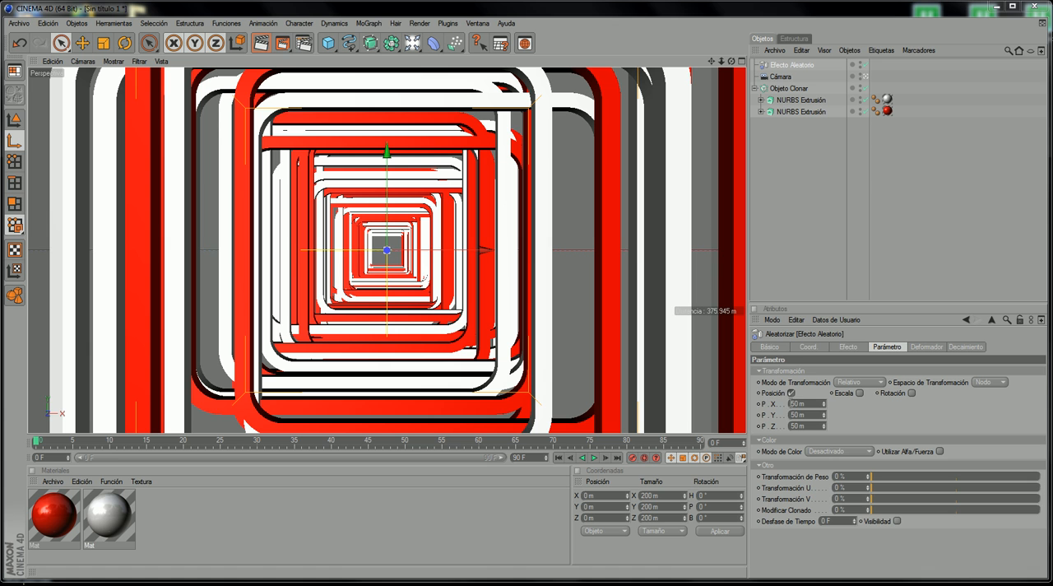
{"action": "left_click_drag", "start_coordinate": [806, 405], "coordinate": [783, 416]}
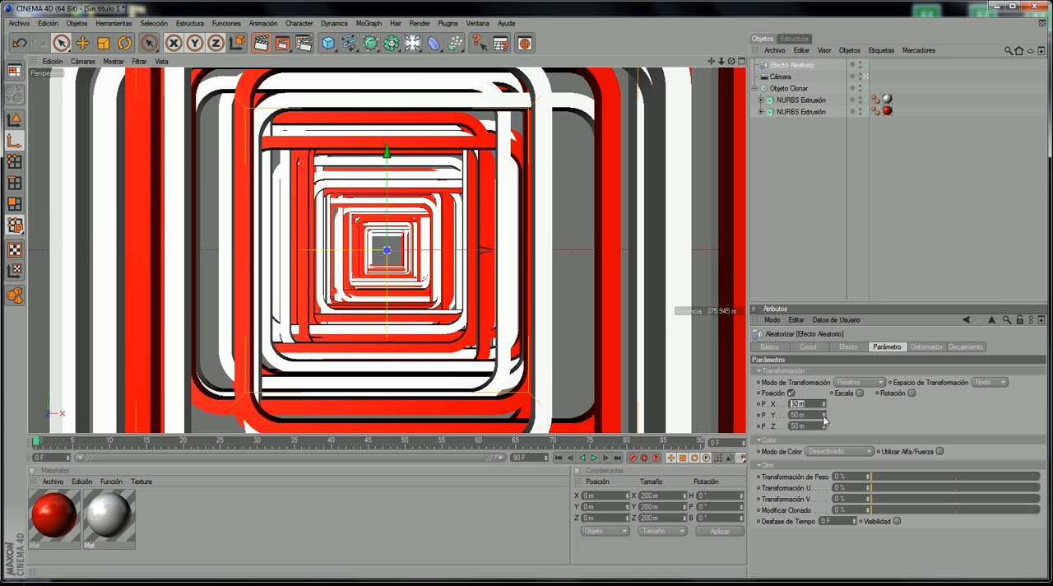
{"action": "type", "text": "0"}
{"action": "key", "text": "Tab"}
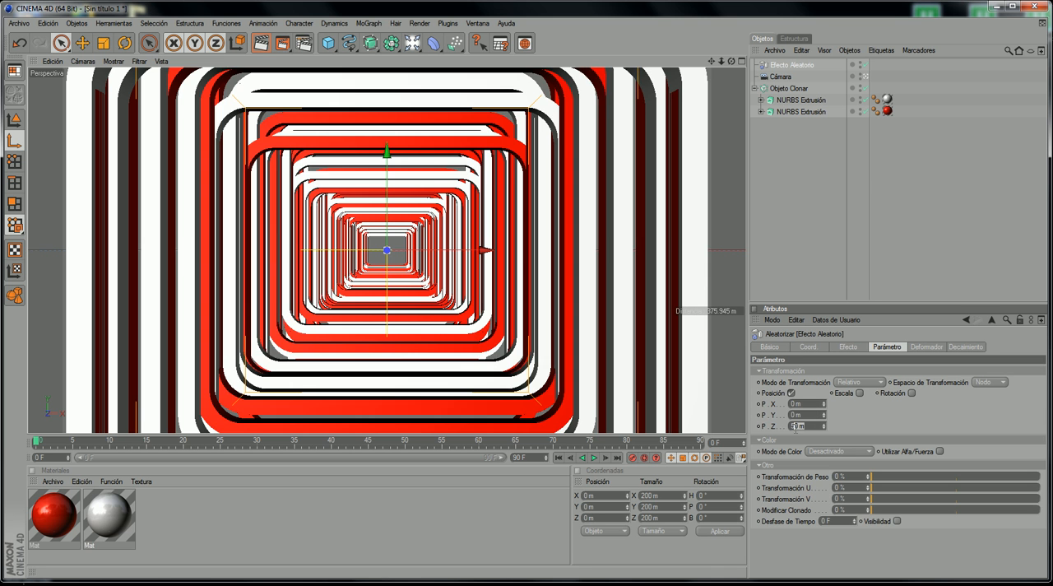
{"action": "type", "text": "0"}
{"action": "key", "text": "Return"}
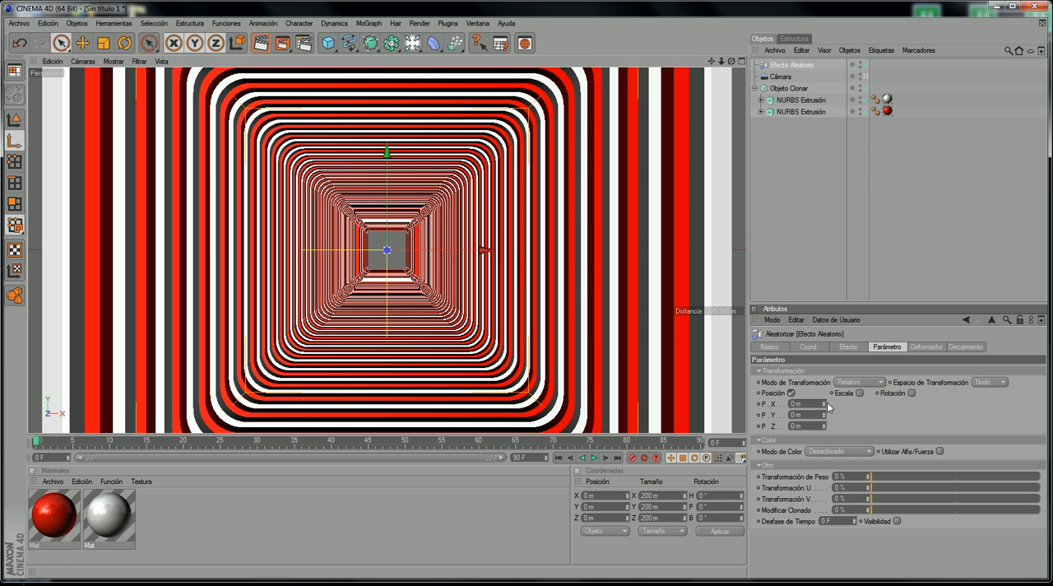
{"action": "left_click_drag", "start_coordinate": [825, 419], "coordinate": [825, 400]}
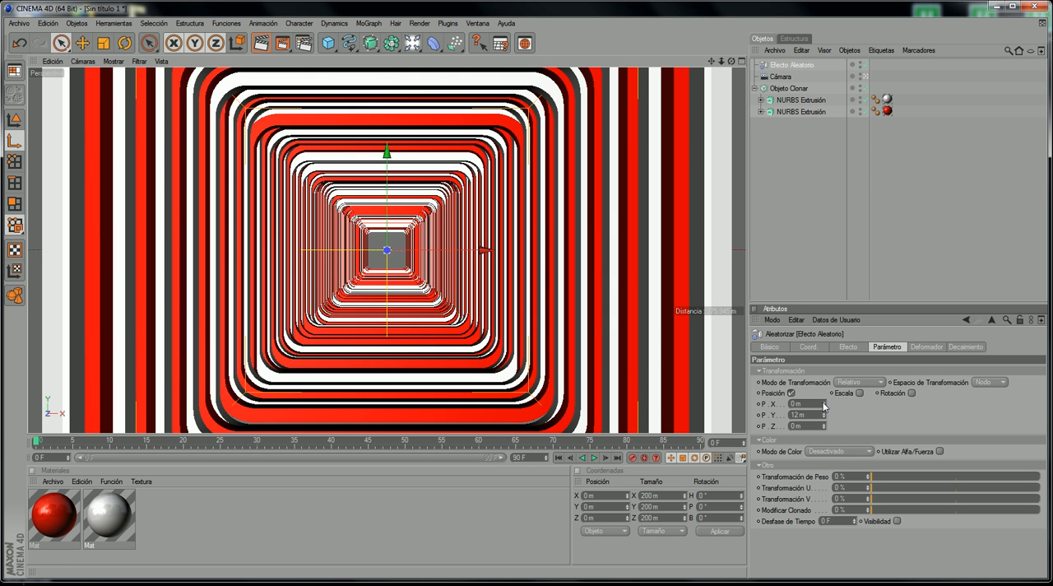
{"action": "left_click_drag", "start_coordinate": [824, 404], "coordinate": [824, 397]}
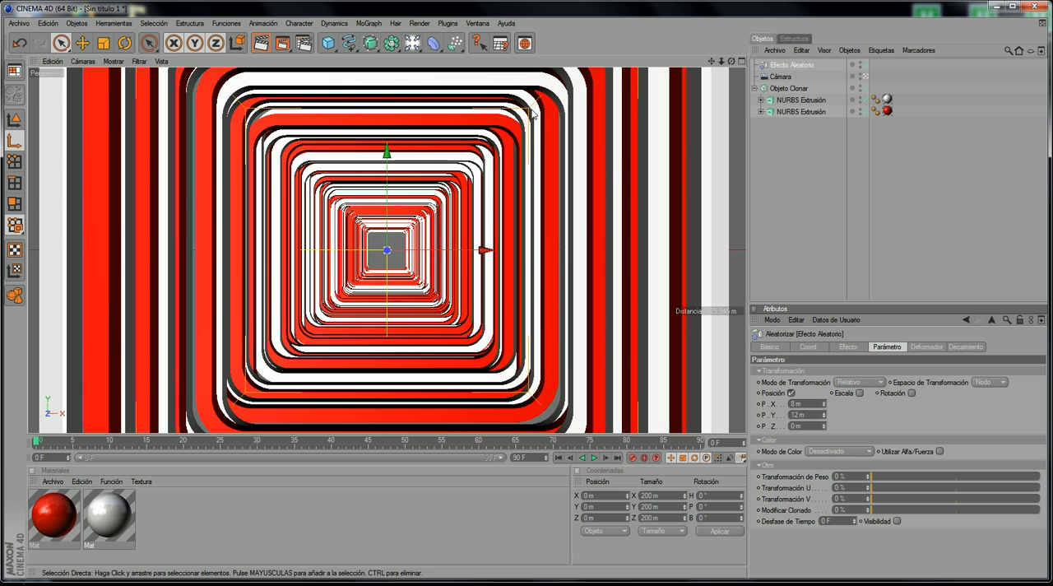
Step: Render the randomly offset tunnel at frame 0 in the picture viewer, then minimize the viewer
{"action": "left_click", "coordinate": [273, 42]}
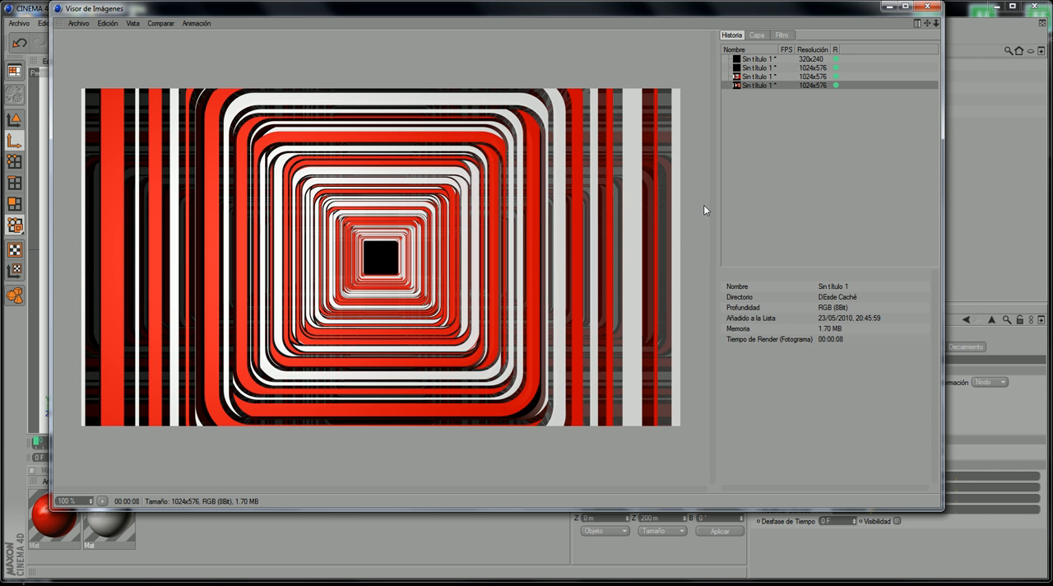
{"action": "left_click", "coordinate": [889, 6]}
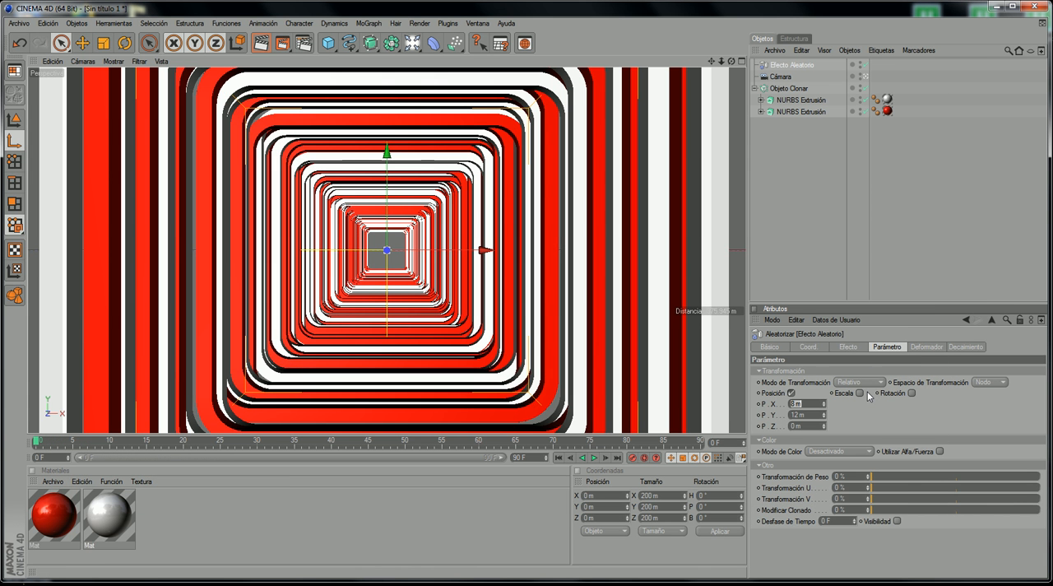
Step: Enable rotation in the Efecto Aleatorio with R.B at -2°, and set its position P.Z to 2 m
{"action": "mouse_move", "coordinate": [864, 385]}
{"action": "left_mouse_down"}
{"action": "mouse_move", "coordinate": [824, 390]}
{"action": "mouse_move", "coordinate": [870, 386]}
{"action": "mouse_move", "coordinate": [926, 405]}
{"action": "left_mouse_up"}
{"action": "key", "text": "Escape"}
{"action": "left_click", "coordinate": [911, 392]}
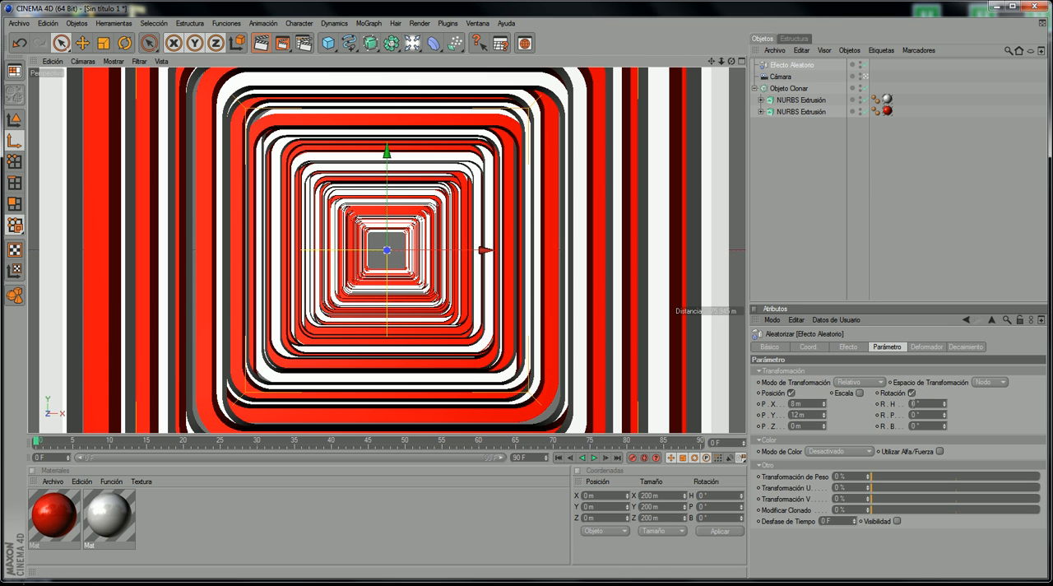
{"action": "left_click_drag", "start_coordinate": [945, 425], "coordinate": [944, 427]}
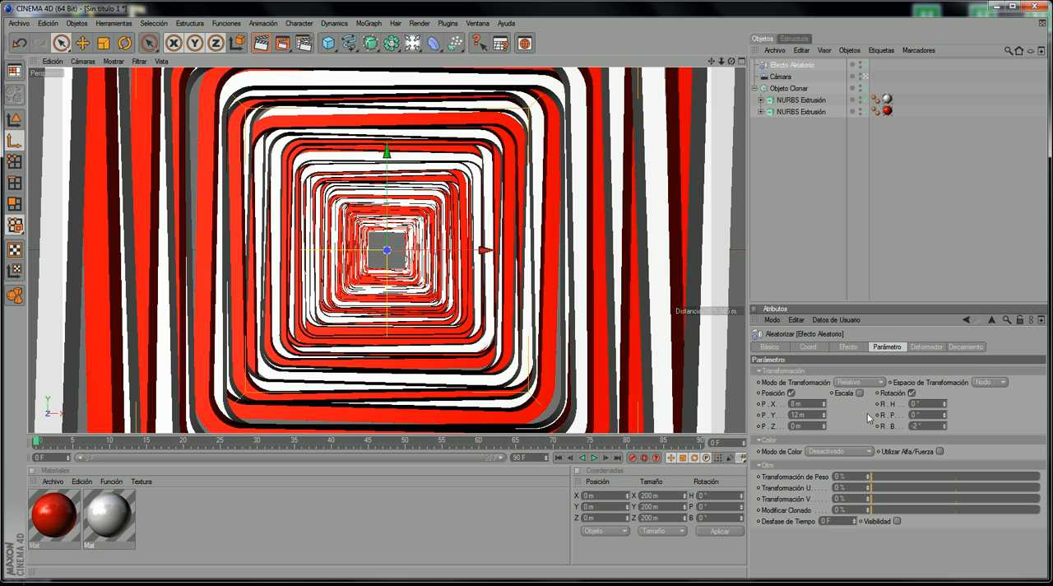
{"action": "left_click_drag", "start_coordinate": [822, 426], "coordinate": [823, 422]}
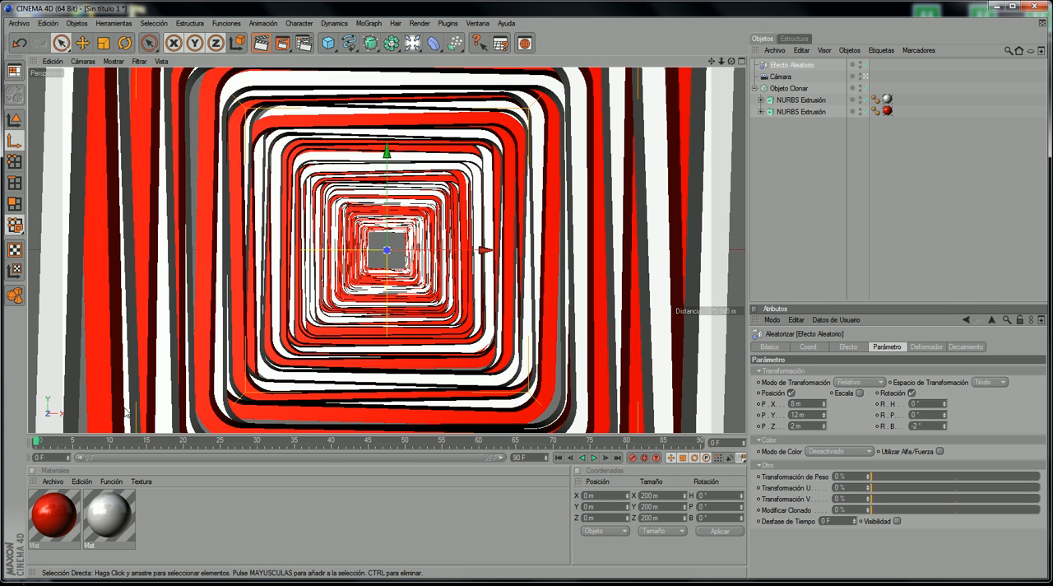
Step: Move the animation to frame 9 and compare the tunnel's look with the reference video between about 5 and 9 seconds
{"action": "left_click_drag", "start_coordinate": [54, 443], "coordinate": [105, 442]}
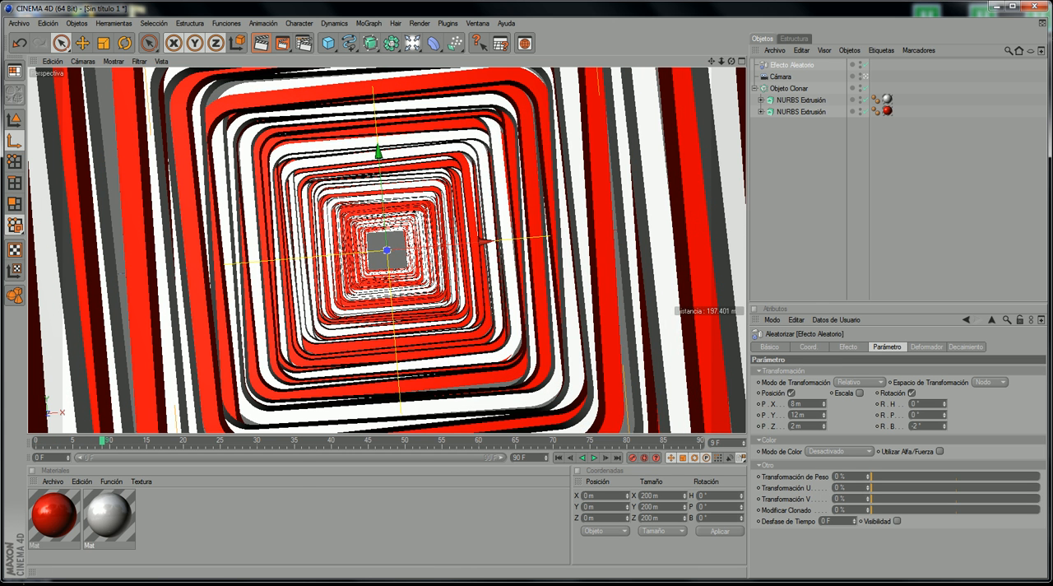
{"action": "key", "text": "alt+Tab"}
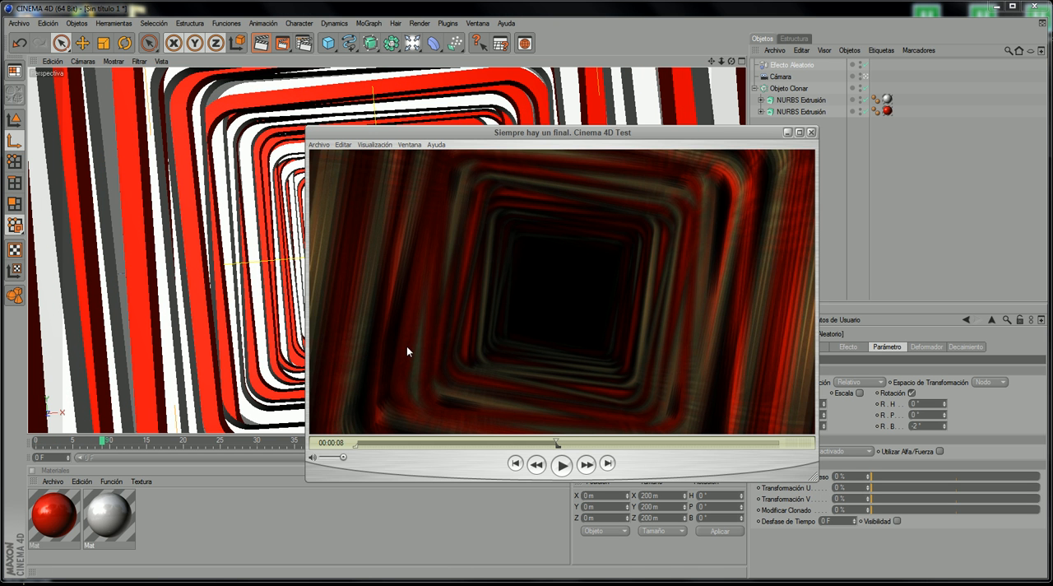
{"action": "left_click", "coordinate": [482, 443]}
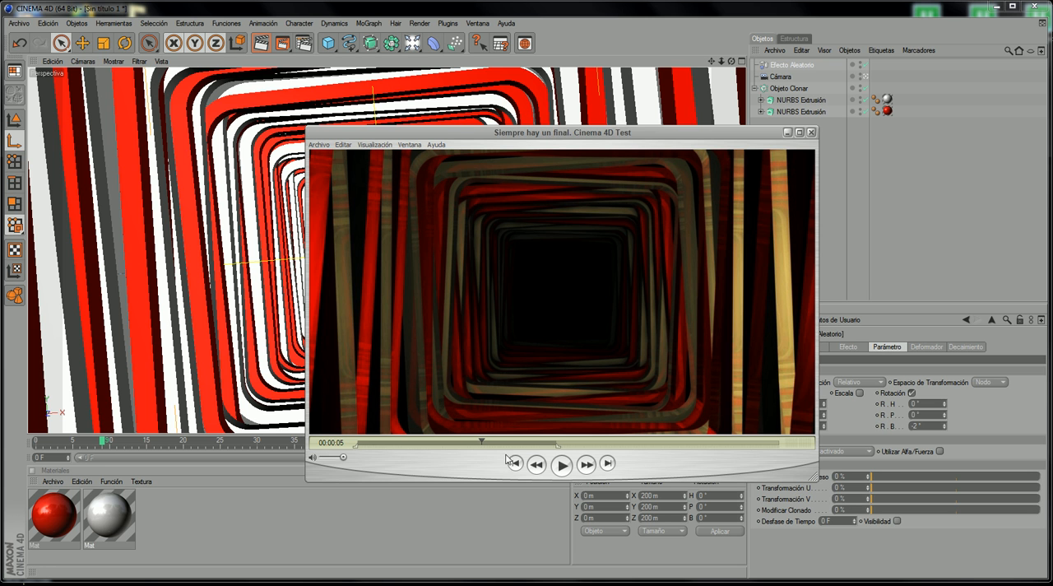
{"action": "left_click_drag", "start_coordinate": [518, 441], "coordinate": [566, 440]}
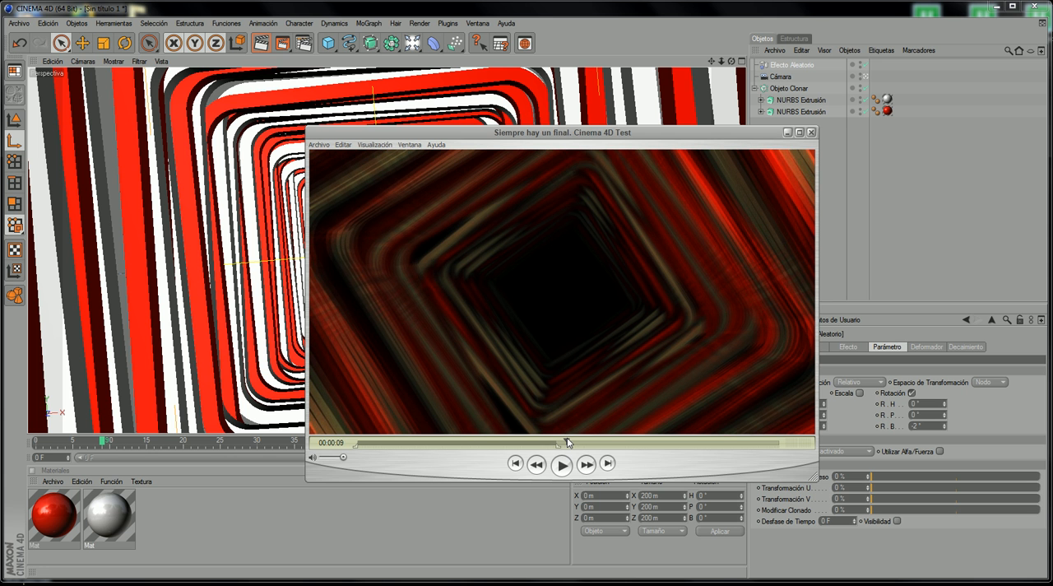
{"action": "left_click", "coordinate": [787, 133]}
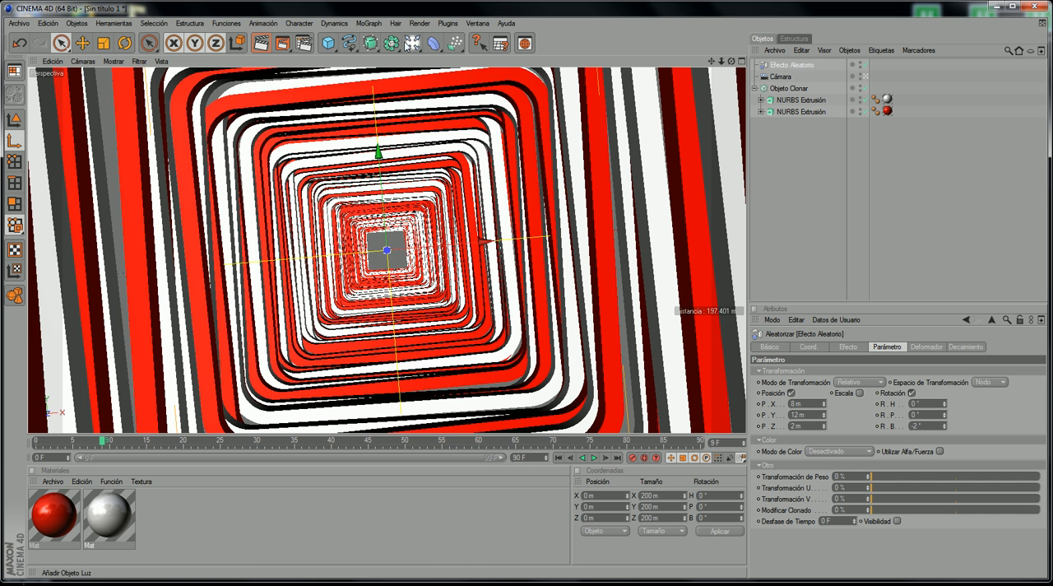
Step: Add an Entorno (environment) object to the scene and activate its fog
{"action": "left_click", "coordinate": [413, 42]}
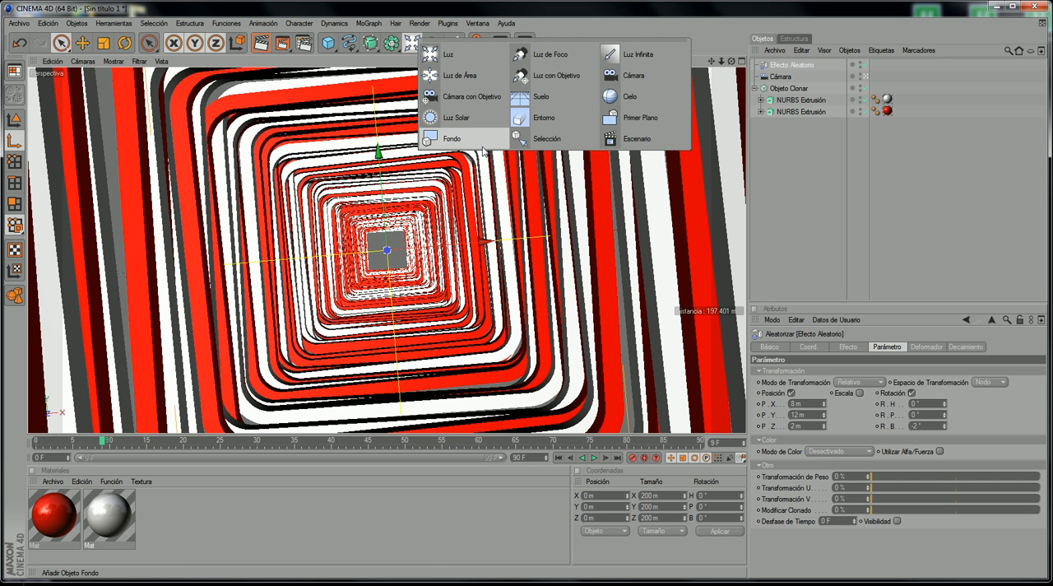
{"action": "left_click", "coordinate": [535, 116]}
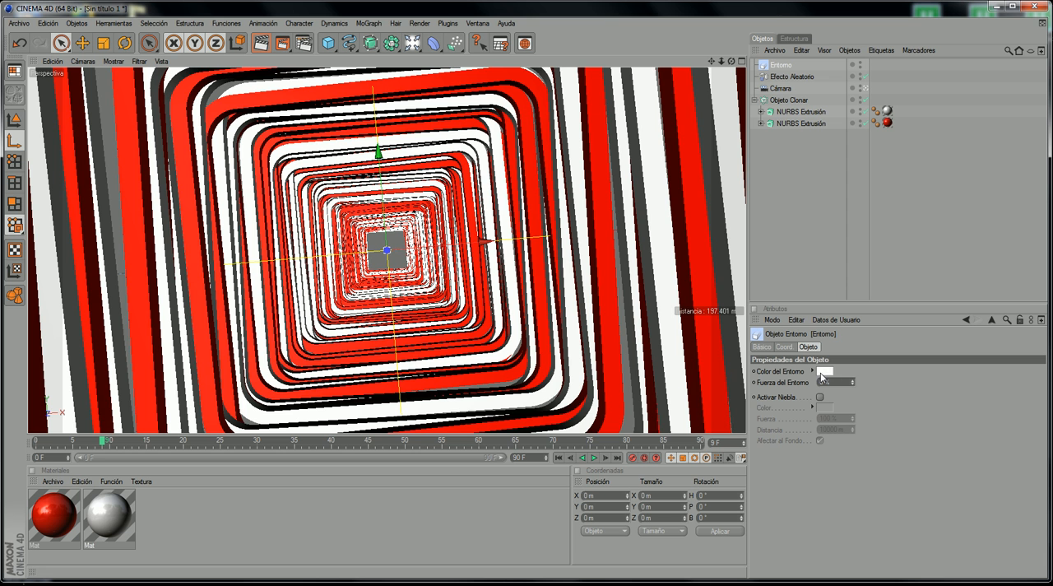
{"action": "mouse_move", "coordinate": [853, 383]}
{"action": "left_mouse_down"}
{"action": "mouse_move", "coordinate": [853, 288]}
{"action": "mouse_move", "coordinate": [853, 382]}
{"action": "left_mouse_up"}
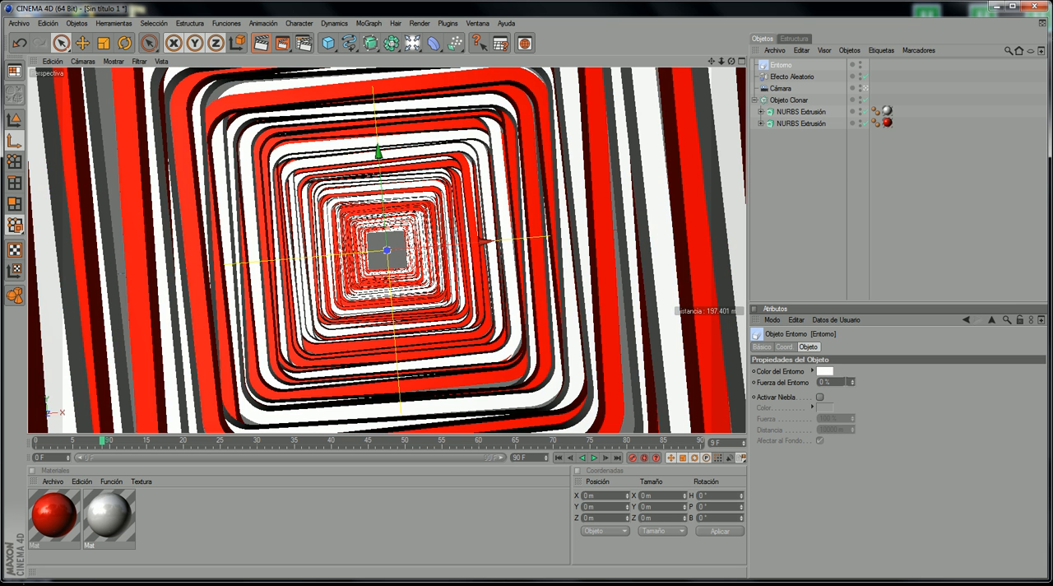
{"action": "left_click", "coordinate": [792, 397]}
{"action": "left_click", "coordinate": [819, 396]}
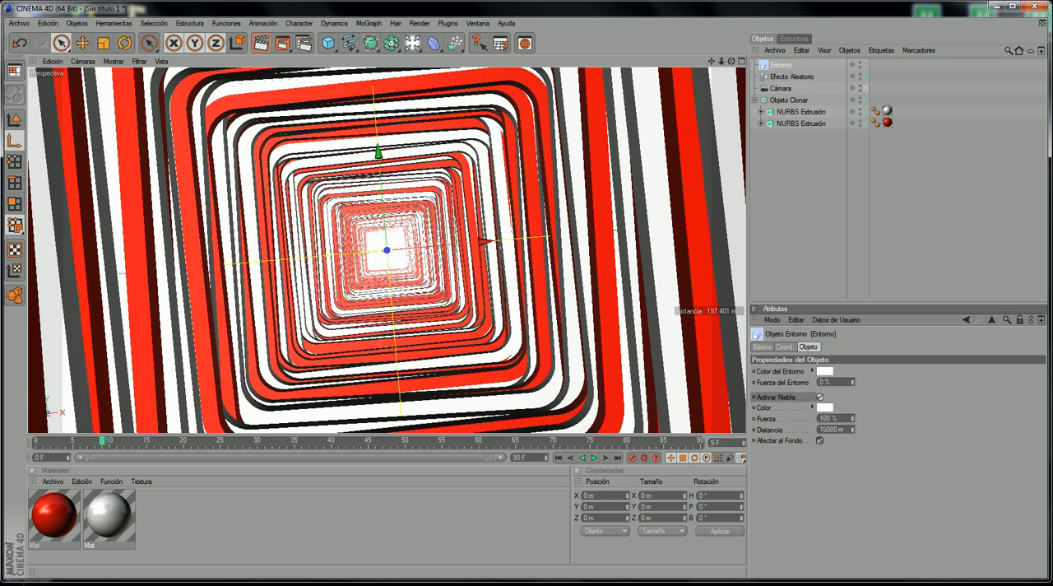
Step: Set the Entorno object's fog color to black
{"action": "left_click", "coordinate": [823, 407]}
{"action": "left_click", "coordinate": [786, 430]}
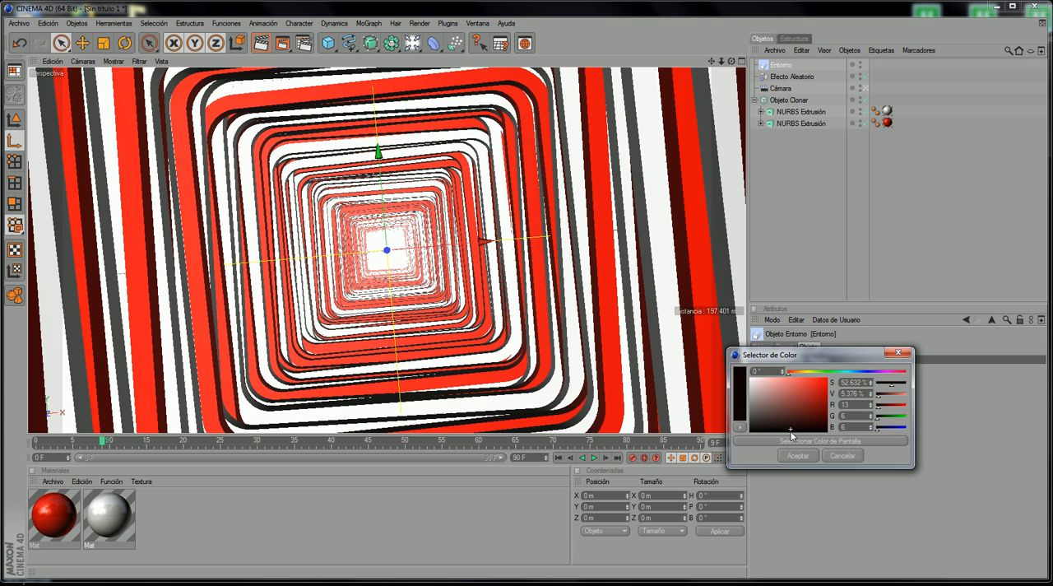
{"action": "left_click", "coordinate": [796, 454]}
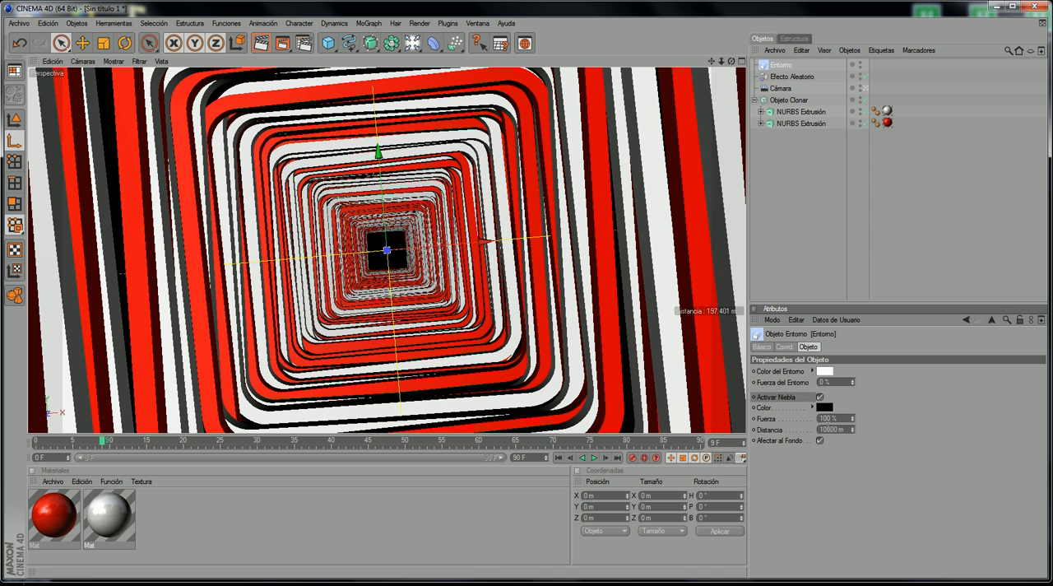
Step: Set the fog distance to 1908 m to match the reference video's dark depth, and its strength to 0%
{"action": "left_click_drag", "start_coordinate": [853, 431], "coordinate": [853, 446]}
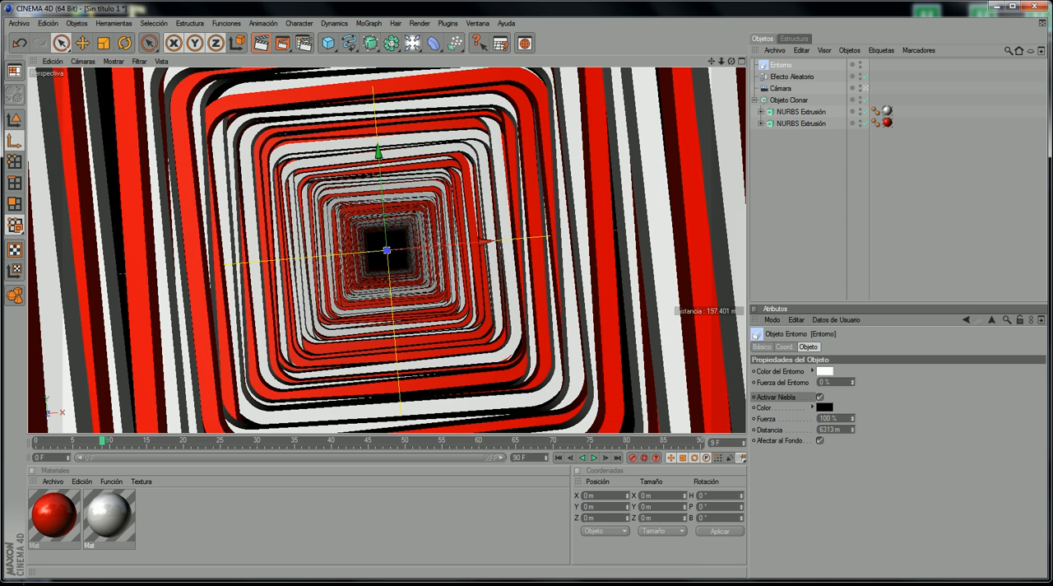
{"action": "mouse_move", "coordinate": [853, 431]}
{"action": "left_mouse_down"}
{"action": "mouse_move", "coordinate": [853, 446]}
{"action": "mouse_move", "coordinate": [853, 433]}
{"action": "left_mouse_up"}
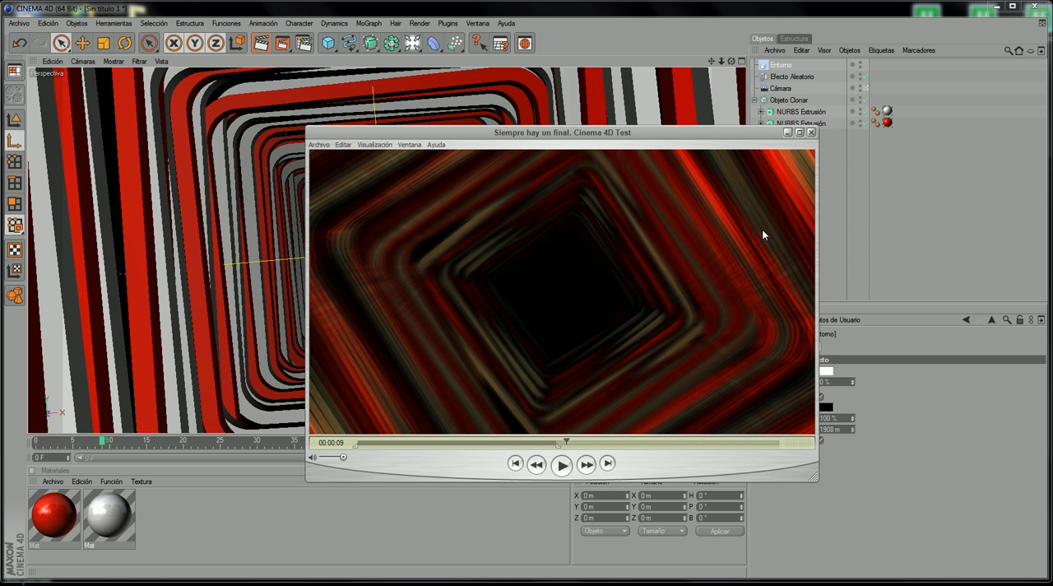
{"action": "left_click", "coordinate": [787, 133]}
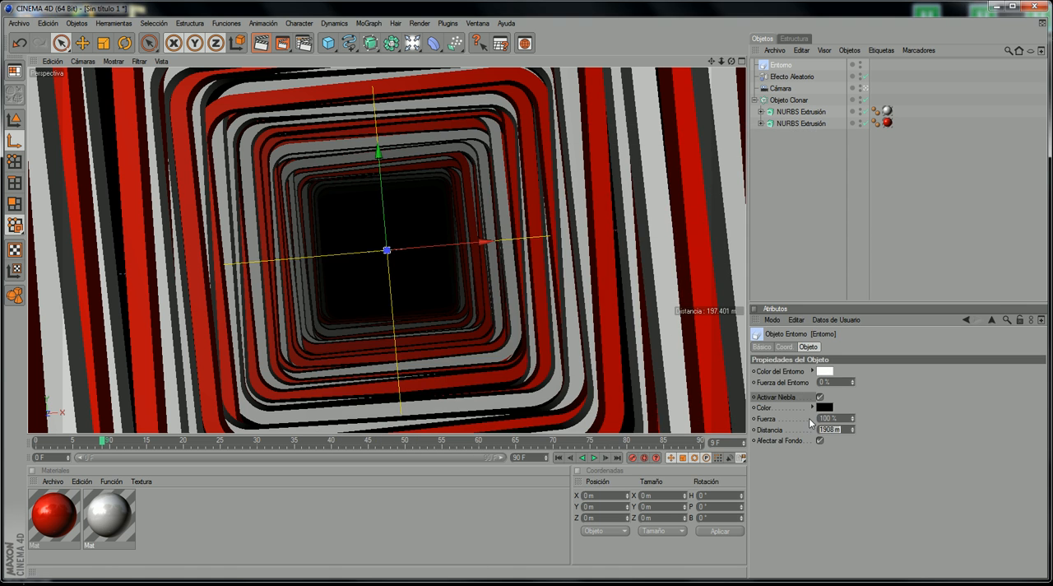
{"action": "left_click_drag", "start_coordinate": [853, 419], "coordinate": [853, 437]}
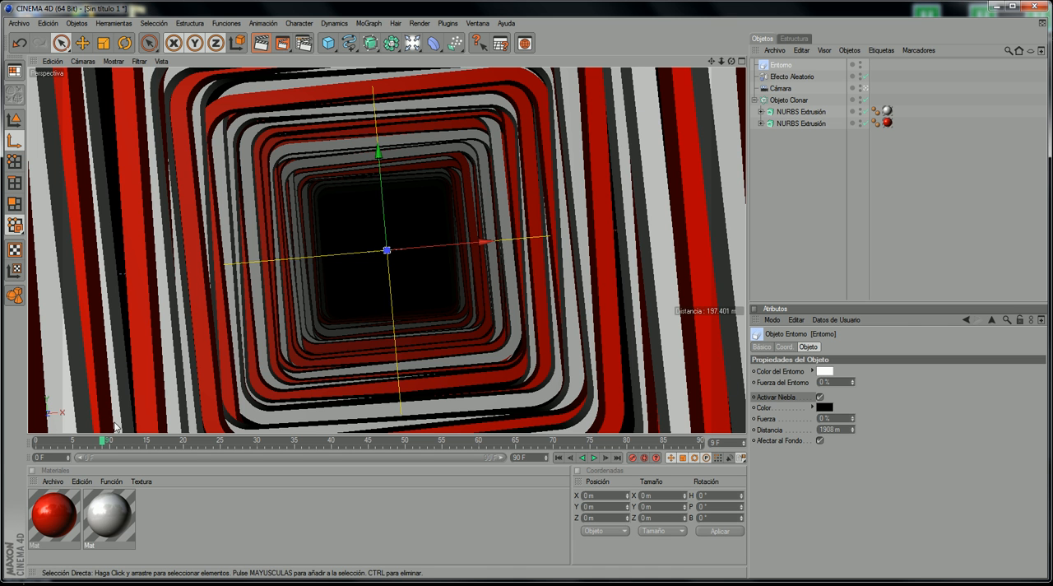
Step: Render the fogged tunnel at frame 0 in the picture viewer and compare it with the reference video at about 5 seconds
{"action": "left_click_drag", "start_coordinate": [99, 439], "coordinate": [1, 457]}
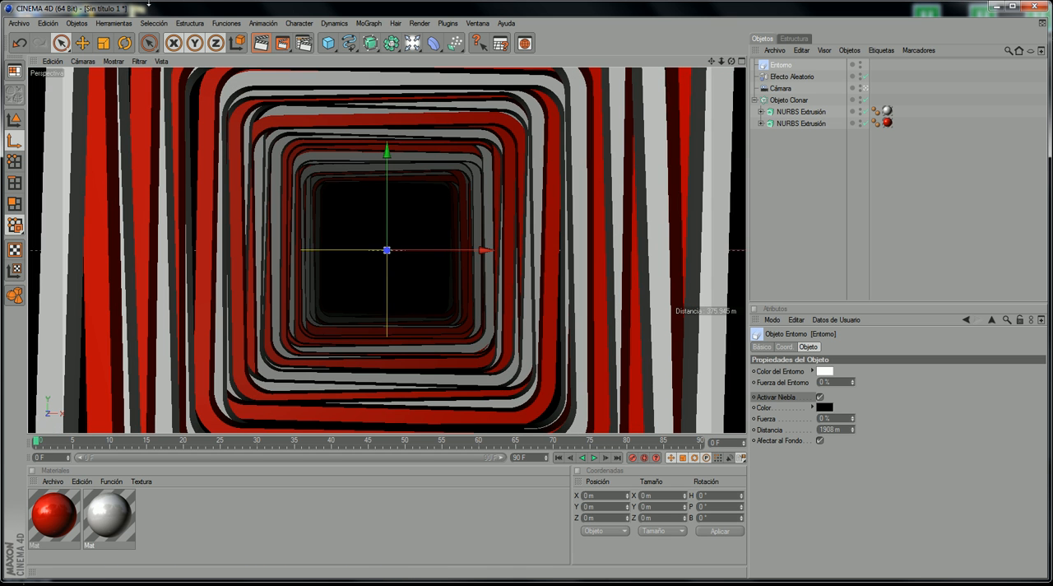
{"action": "left_click", "coordinate": [283, 43]}
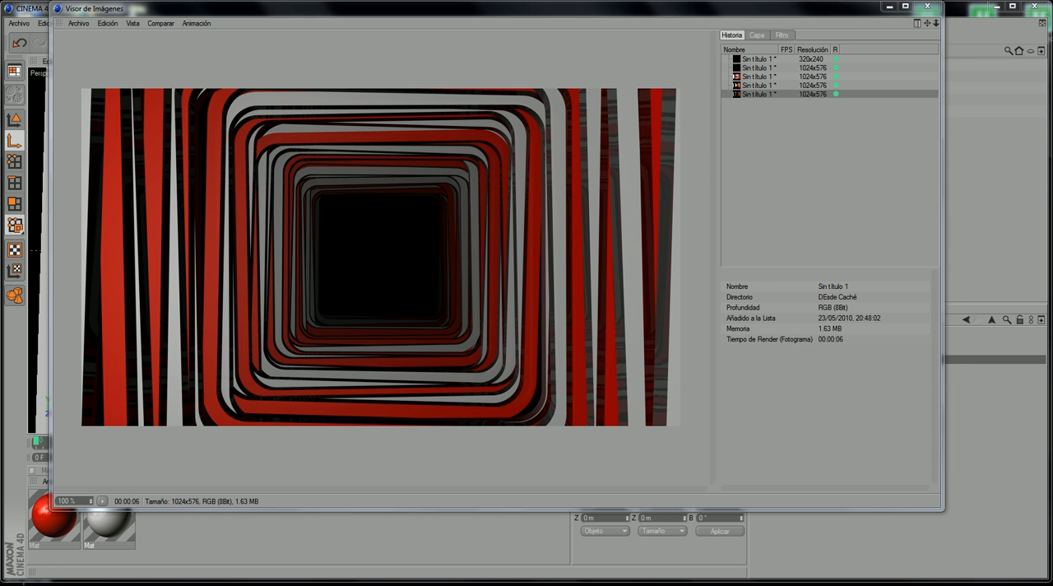
{"action": "key", "text": "alt+Tab"}
{"action": "left_click_drag", "start_coordinate": [450, 444], "coordinate": [483, 445]}
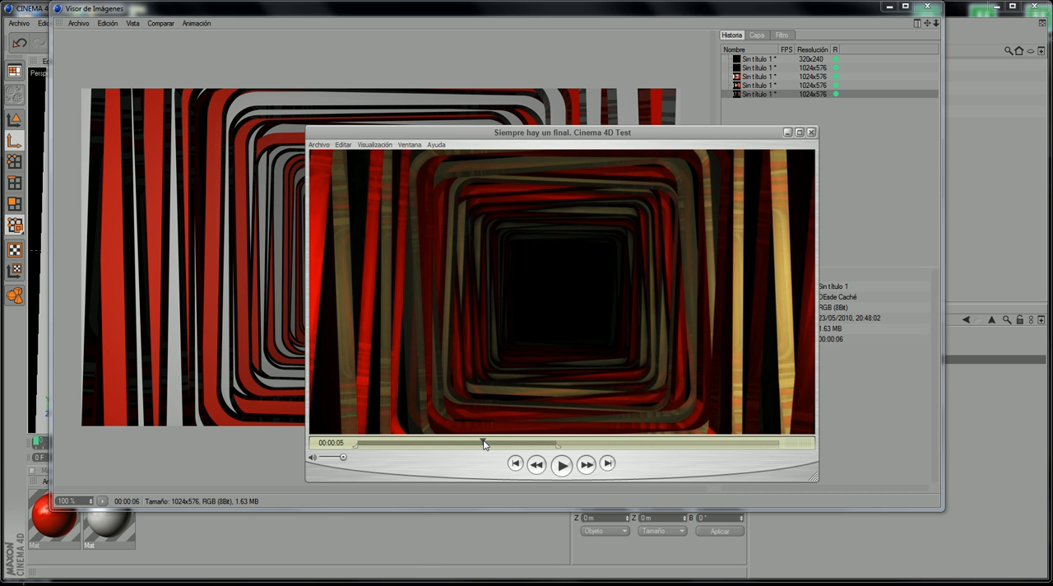
{"action": "left_click_drag", "start_coordinate": [604, 133], "coordinate": [658, 132]}
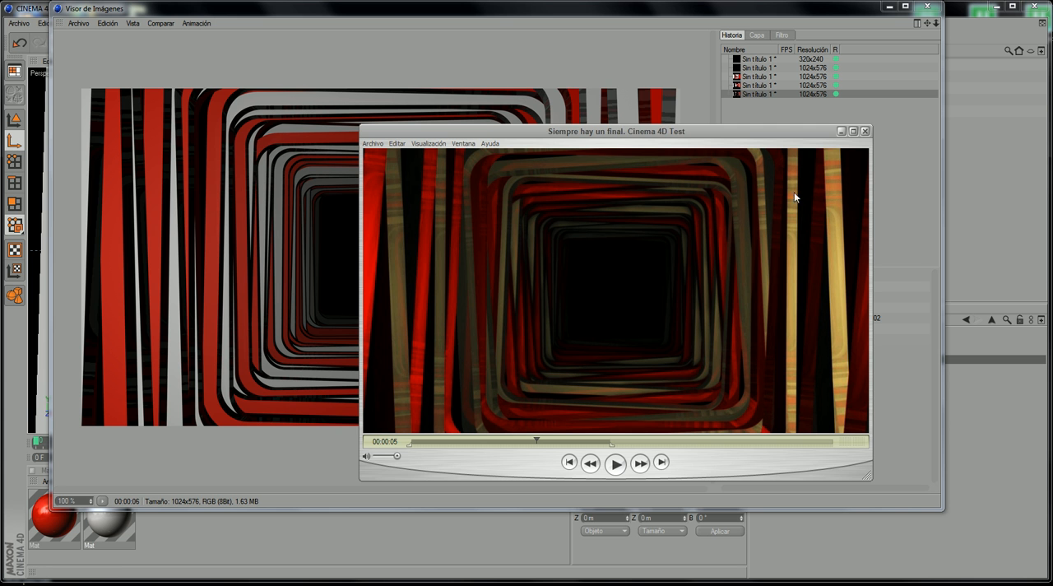
{"action": "left_click", "coordinate": [841, 131]}
{"action": "left_click", "coordinate": [924, 6]}
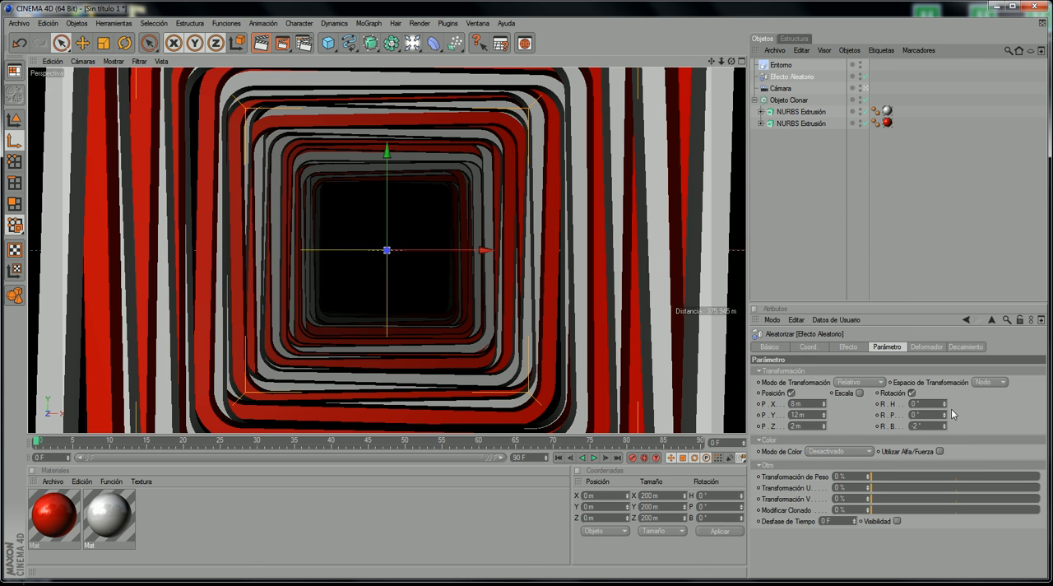
Step: Set the Efecto Aleatorio's R.B rotation to 5° and check the tunnel along the timeline against the reference video
{"action": "left_click_drag", "start_coordinate": [943, 426], "coordinate": [943, 428]}
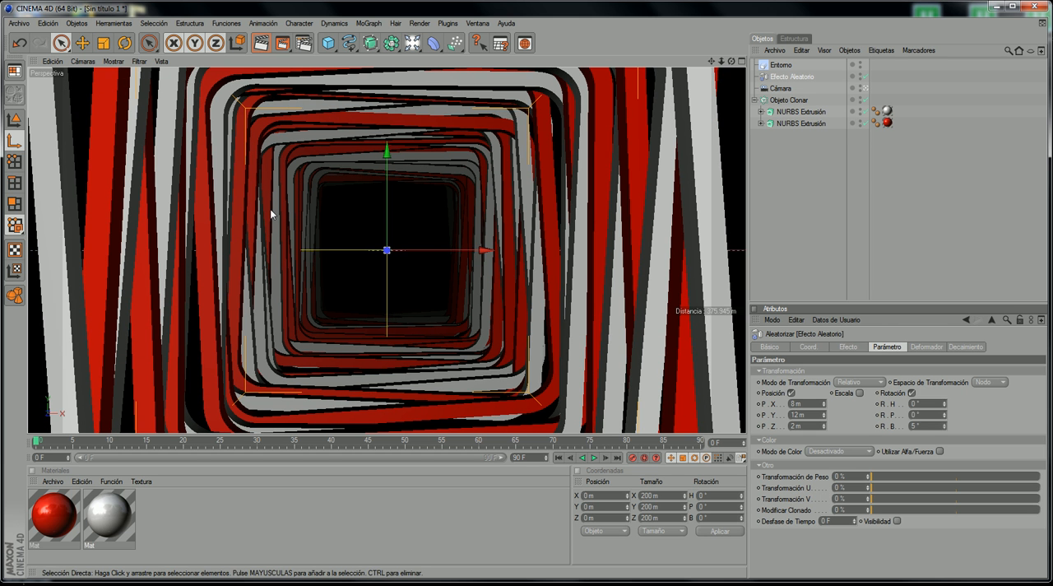
{"action": "left_click_drag", "start_coordinate": [45, 441], "coordinate": [186, 435]}
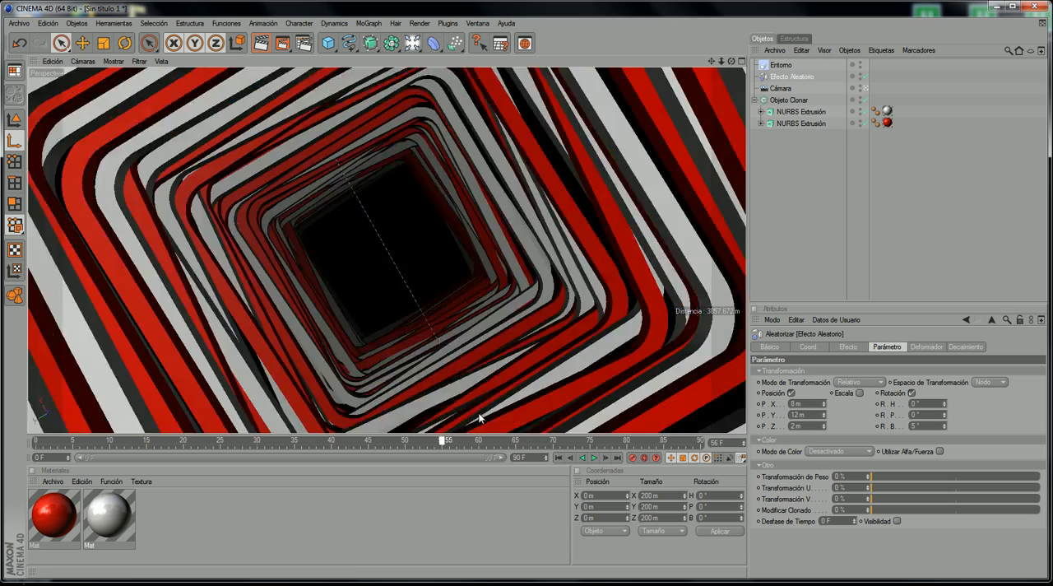
{"action": "left_click_drag", "start_coordinate": [478, 418], "coordinate": [21, 409]}
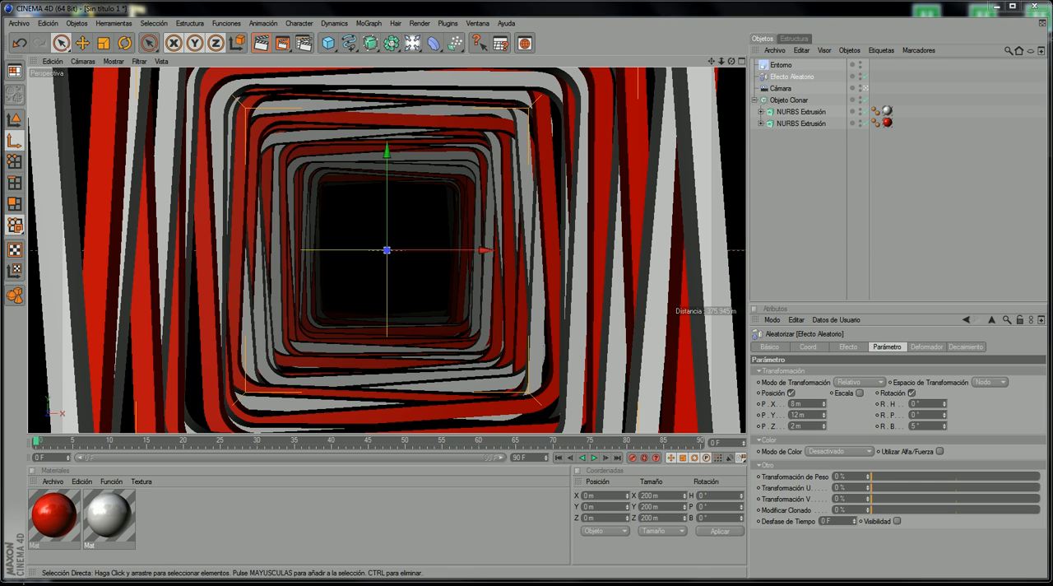
{"action": "key", "text": "alt+Tab"}
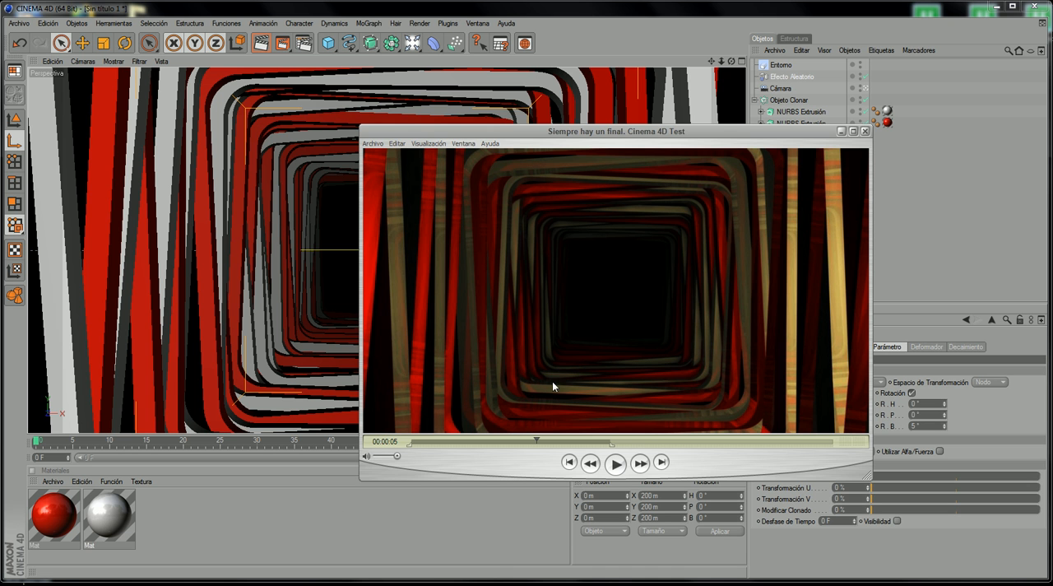
{"action": "left_click", "coordinate": [841, 131]}
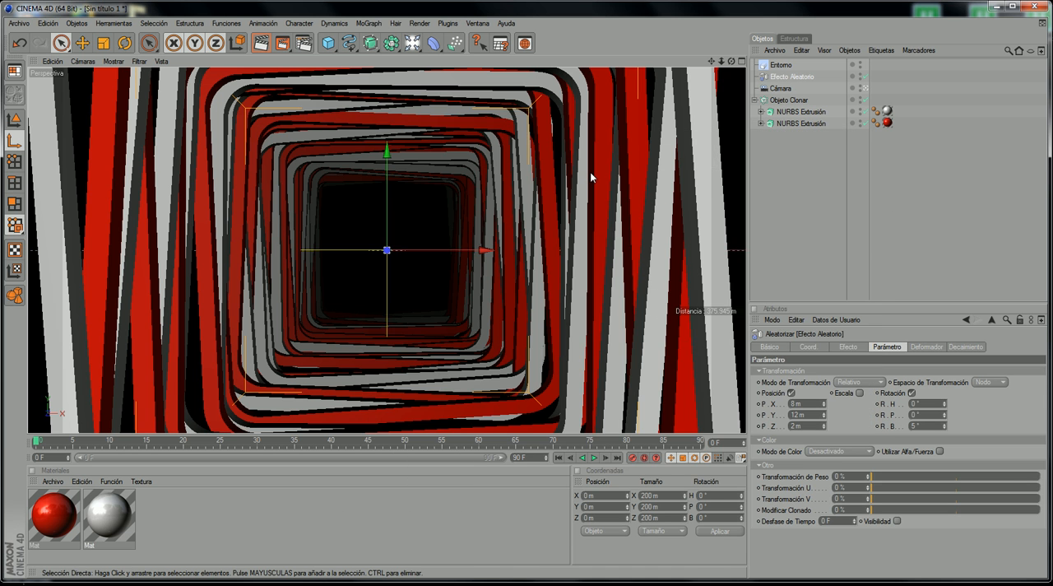
Step: Switch the viewport to the editor camera and disable the Entorno object in the editor and render
{"action": "left_click", "coordinate": [83, 60]}
{"action": "mouse_move", "coordinate": [118, 79]}
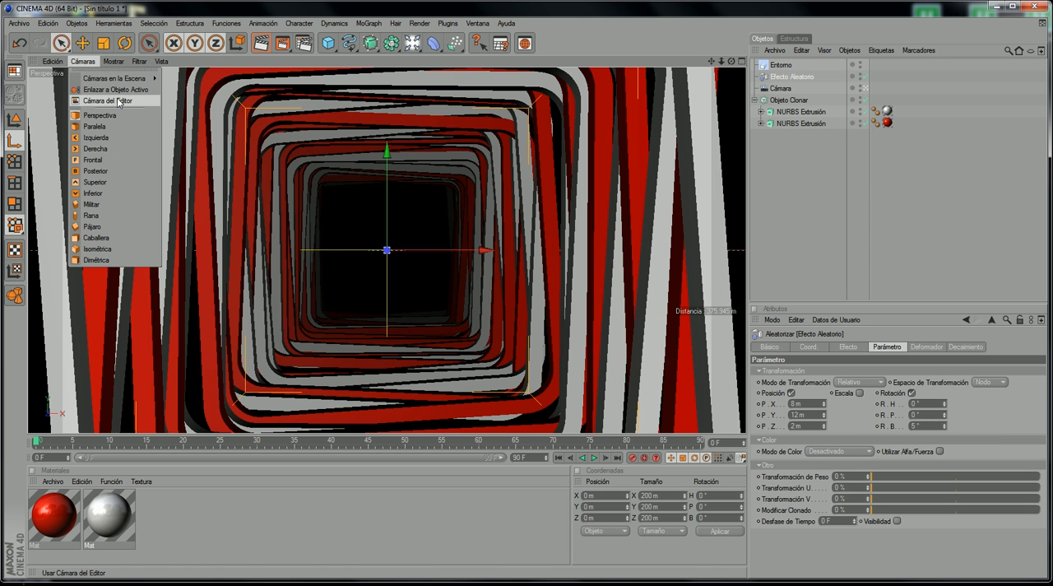
{"action": "left_click", "coordinate": [118, 101]}
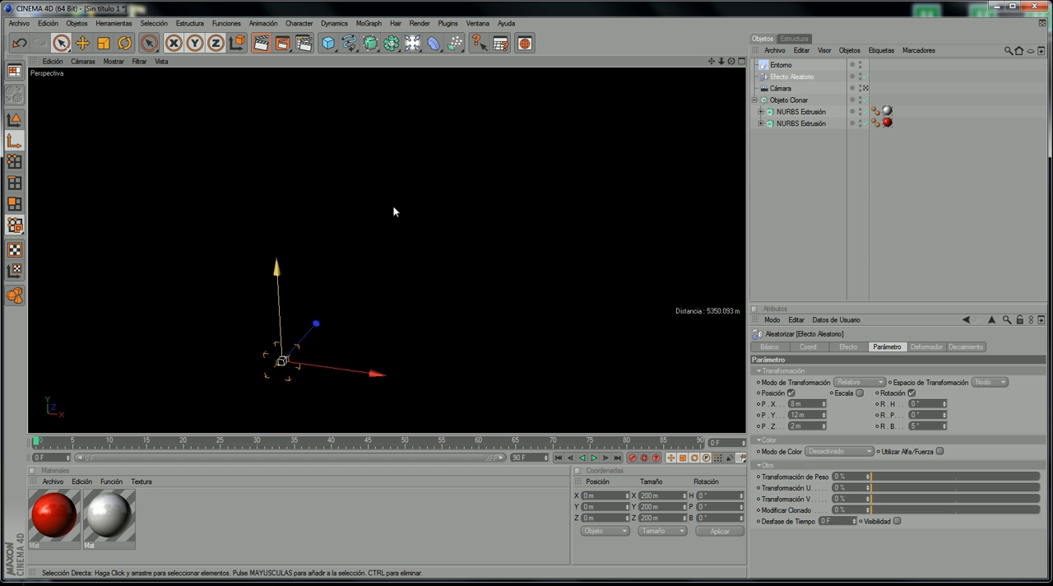
{"action": "left_click", "coordinate": [861, 65]}
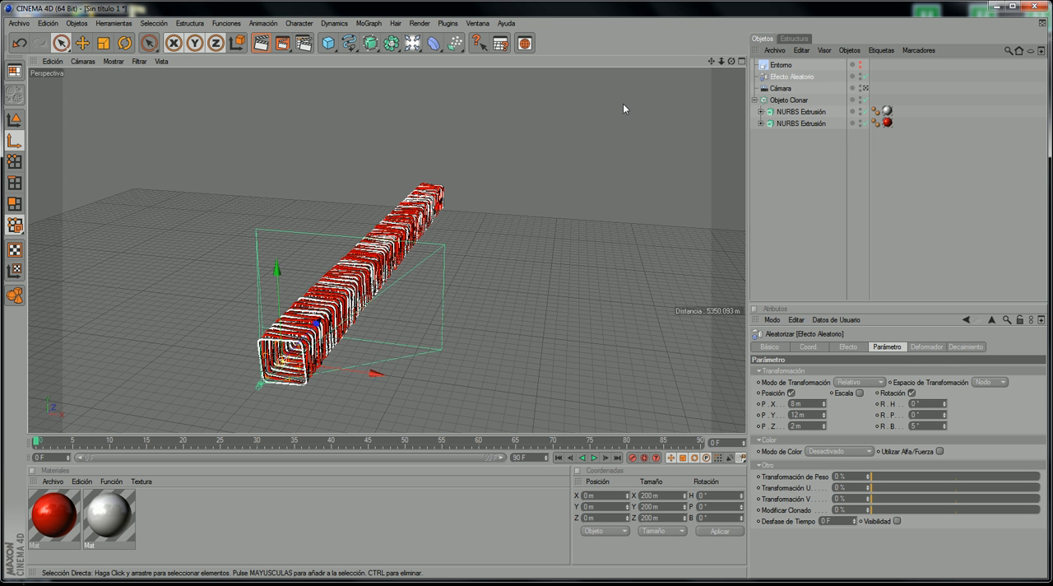
Step: Render the whole tunnel from outside in the picture viewer, then close the viewer and inspect the tunnel's near end
{"action": "left_click", "coordinate": [282, 43]}
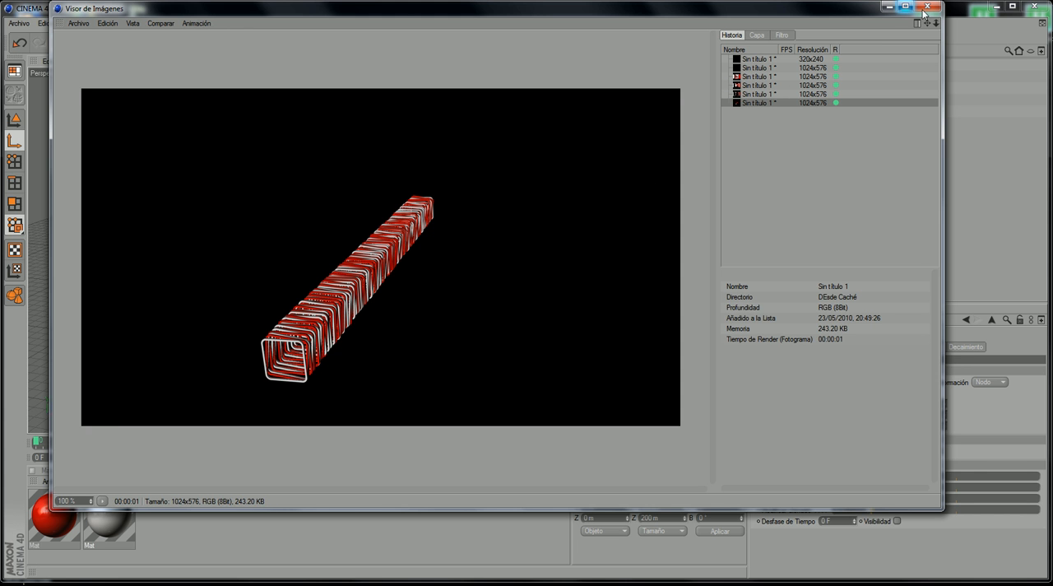
{"action": "left_click", "coordinate": [927, 7]}
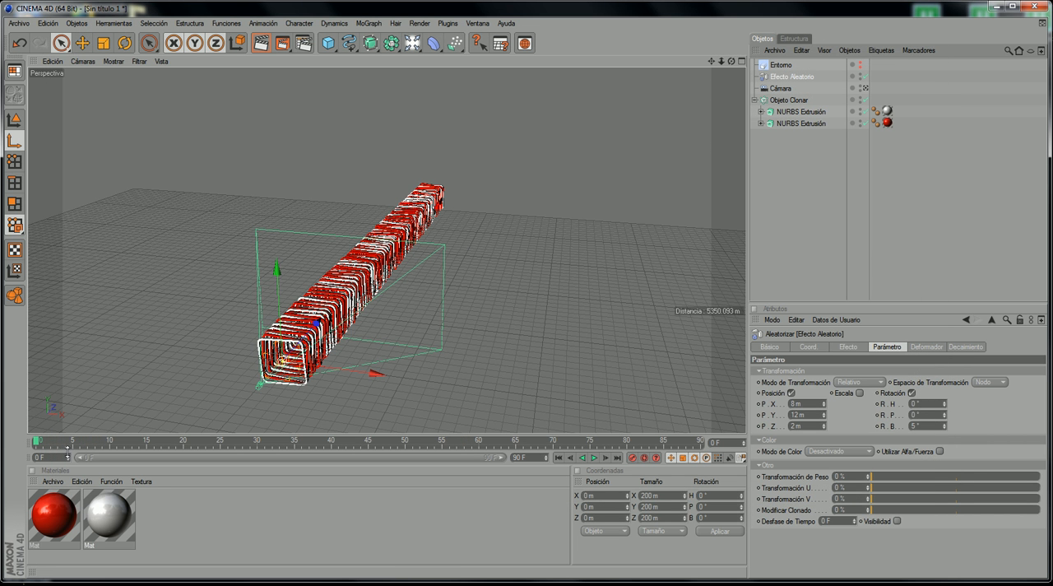
{"action": "scroll", "coordinate": [608, 208], "scroll_direction": "up", "scroll_amount": 5}
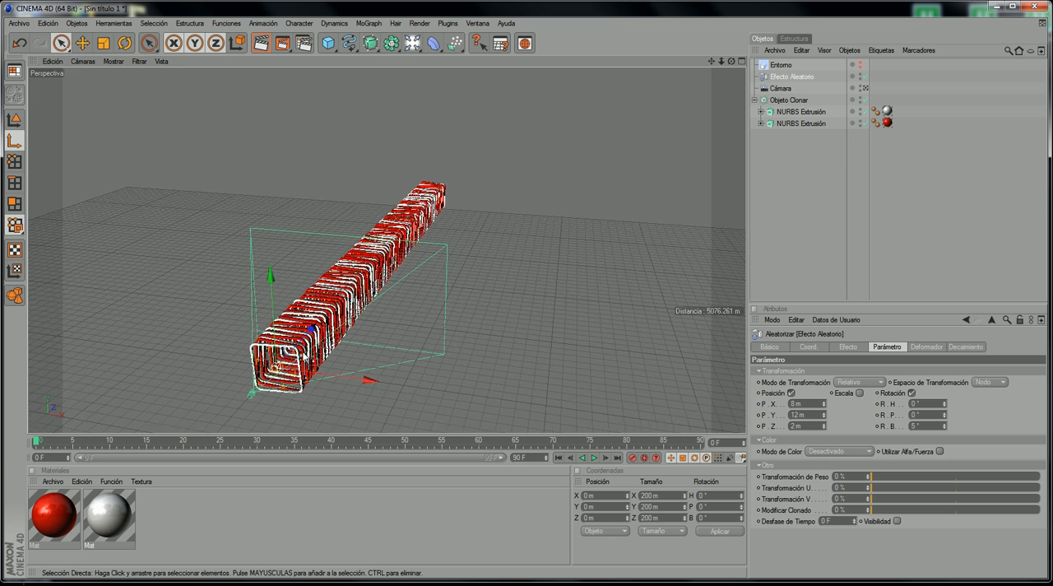
{"action": "scroll", "coordinate": [704, 109], "scroll_direction": "up", "scroll_amount": 2}
{"action": "left_click_drag", "start_coordinate": [711, 60], "coordinate": [742, 4]}
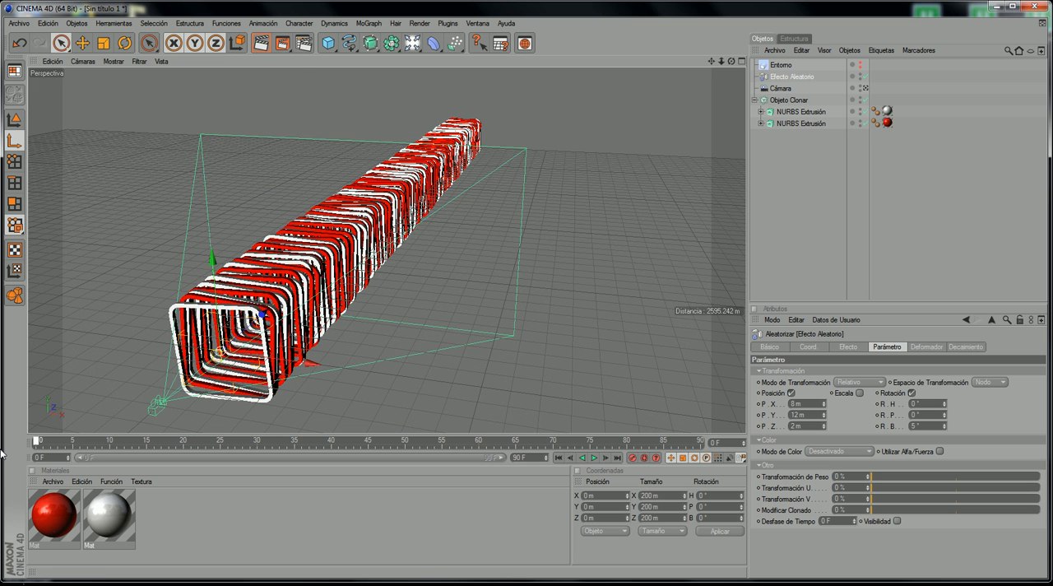
Step: Add an omni light and, viewing through the editor camera, move it into the tunnel to about Z 77 m
{"action": "left_click", "coordinate": [82, 61]}
{"action": "left_click", "coordinate": [182, 85]}
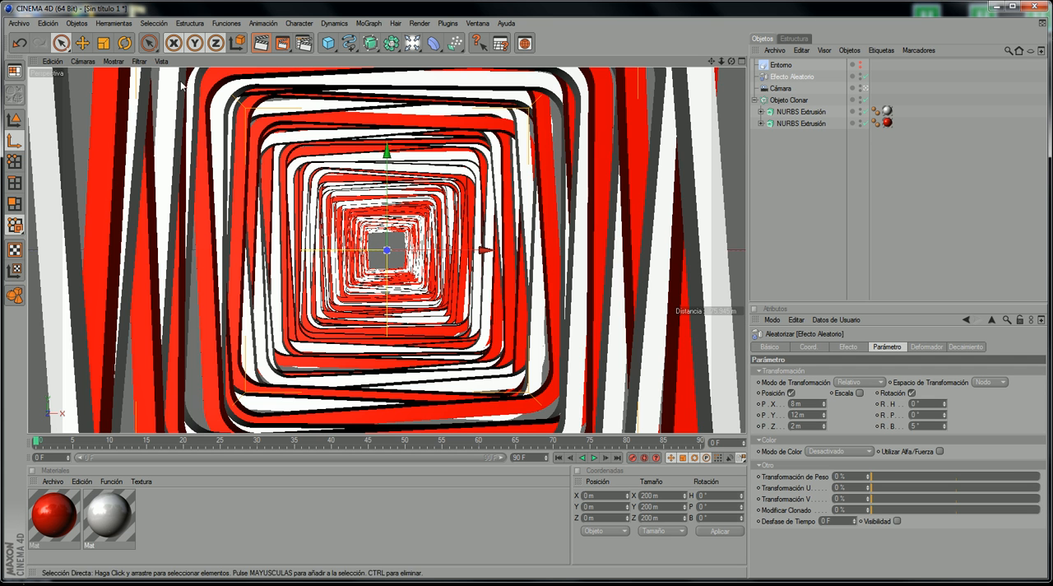
{"action": "left_click", "coordinate": [412, 43]}
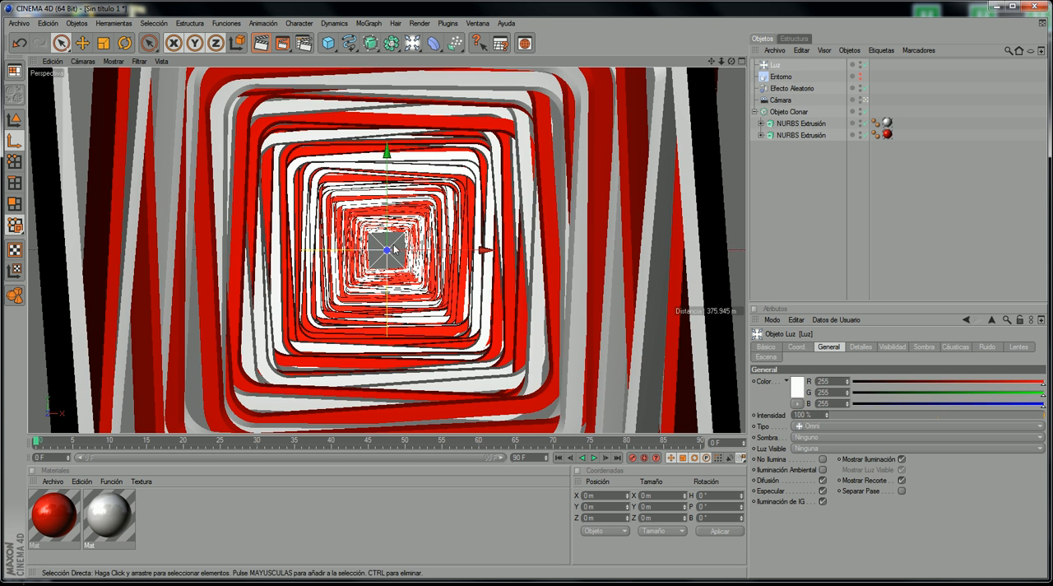
{"action": "left_click", "coordinate": [82, 61]}
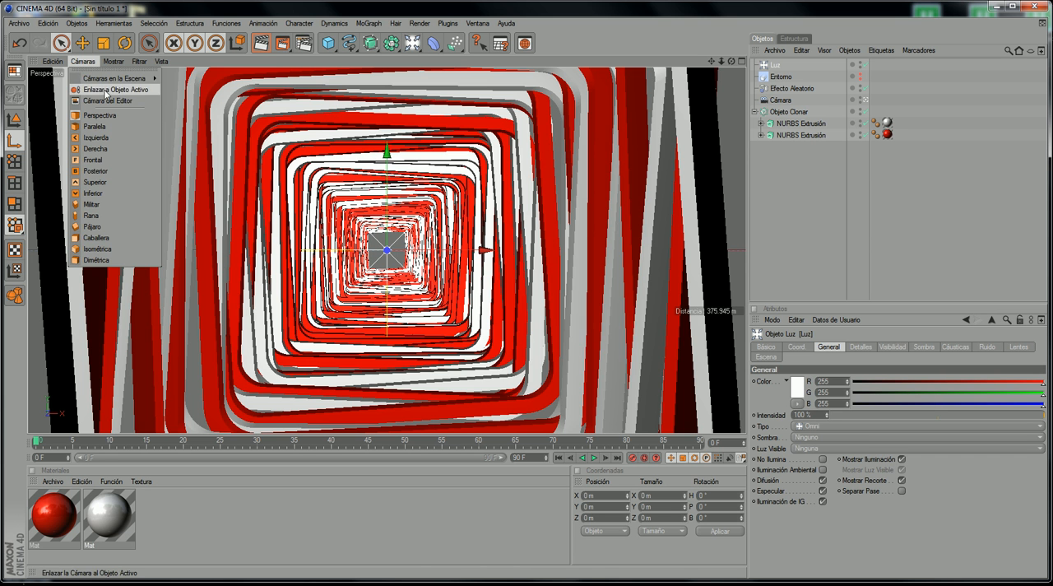
{"action": "left_click", "coordinate": [107, 93]}
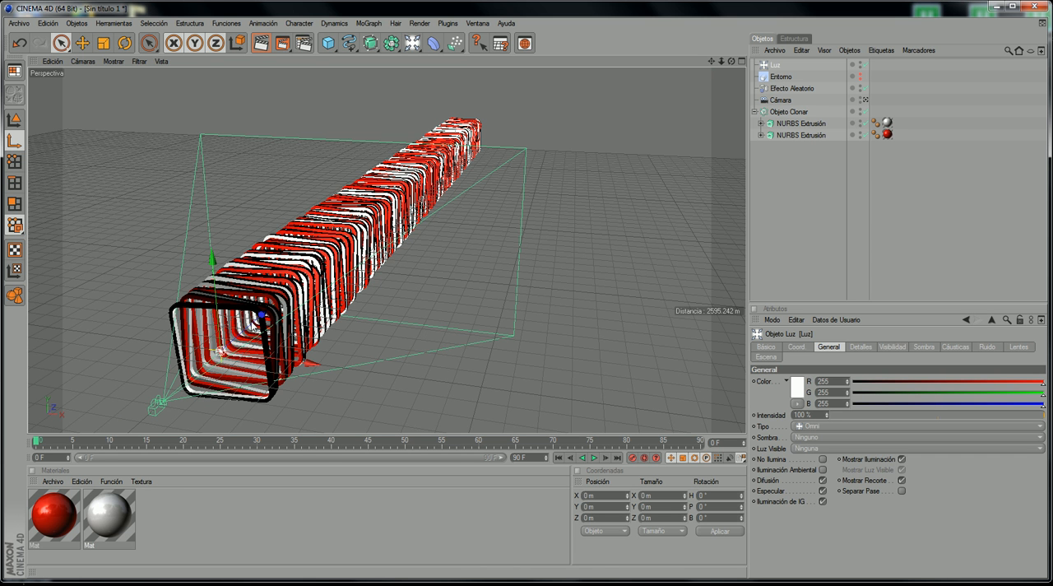
{"action": "left_click_drag", "start_coordinate": [261, 313], "coordinate": [269, 308]}
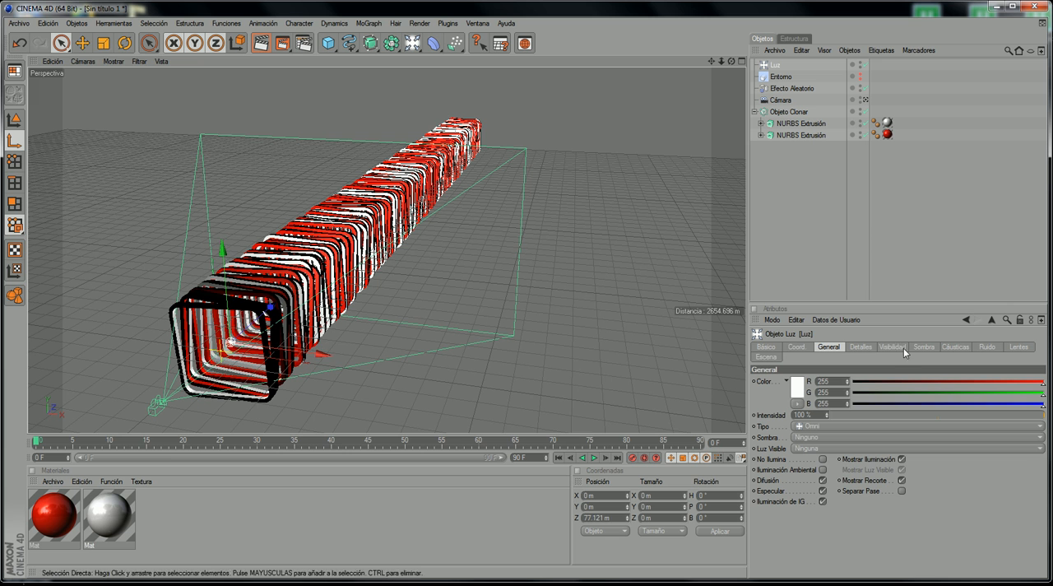
Step: Set the light's shadow to Mapa de Sombras (Suave) and re-enable the Entorno object
{"action": "left_click", "coordinate": [824, 437]}
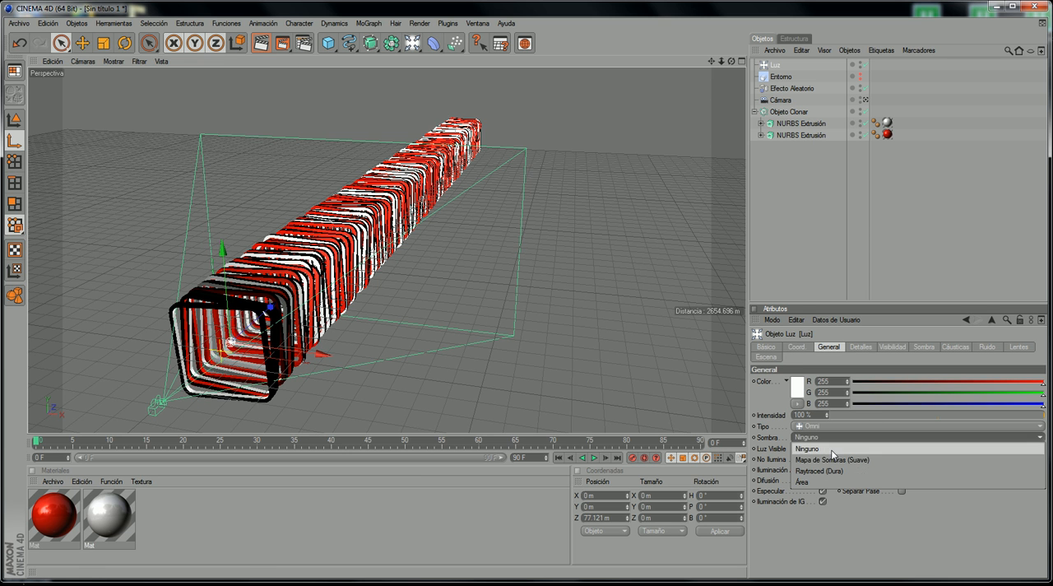
{"action": "left_click", "coordinate": [832, 459]}
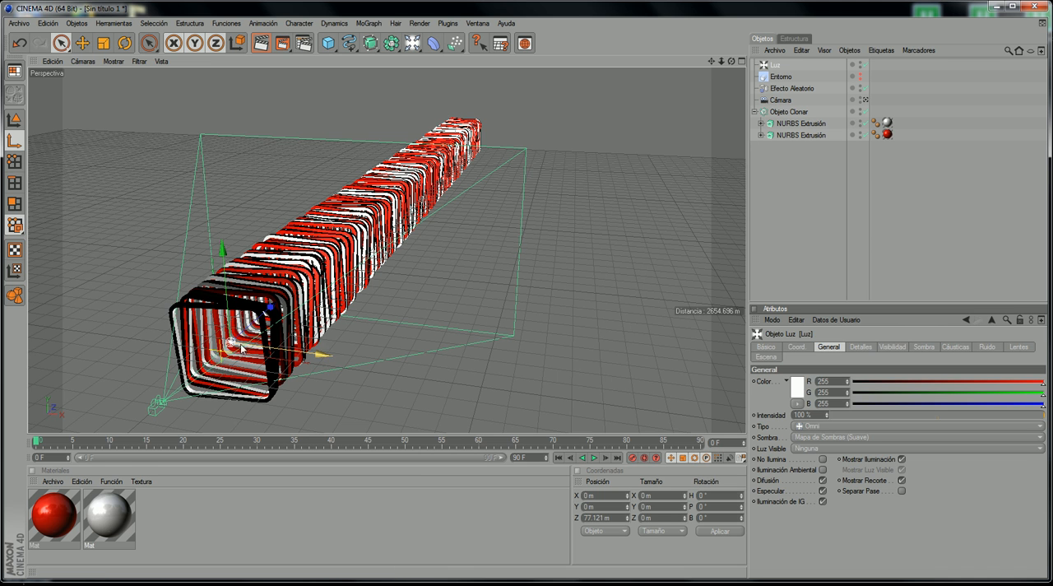
{"action": "left_click", "coordinate": [860, 76], "text": "alt"}
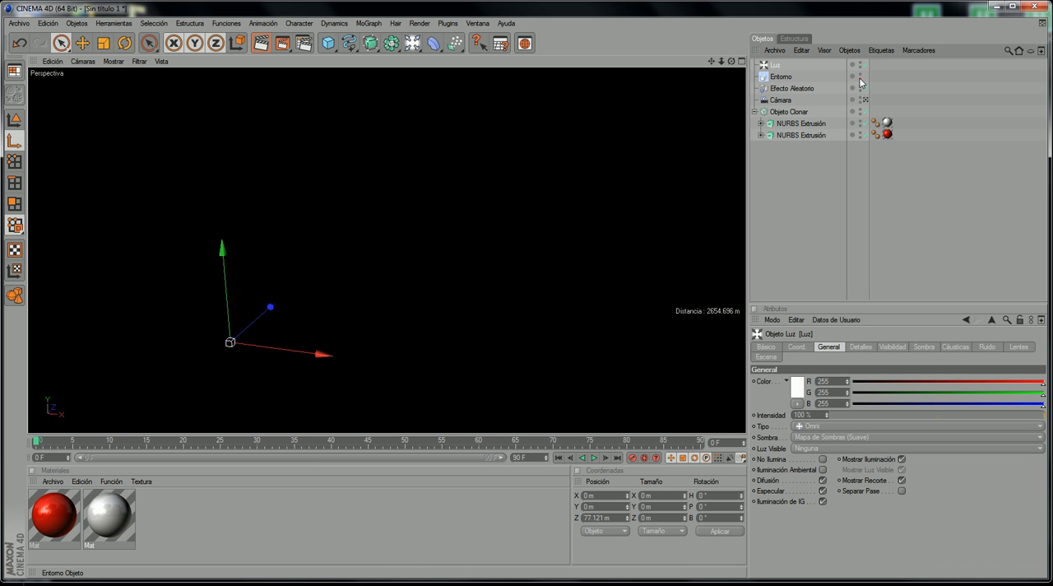
Step: View the scene through the Cámara object and scrub the animation inside the tunnel, returning to frame 0
{"action": "left_click", "coordinate": [82, 61]}
{"action": "mouse_move", "coordinate": [118, 78]}
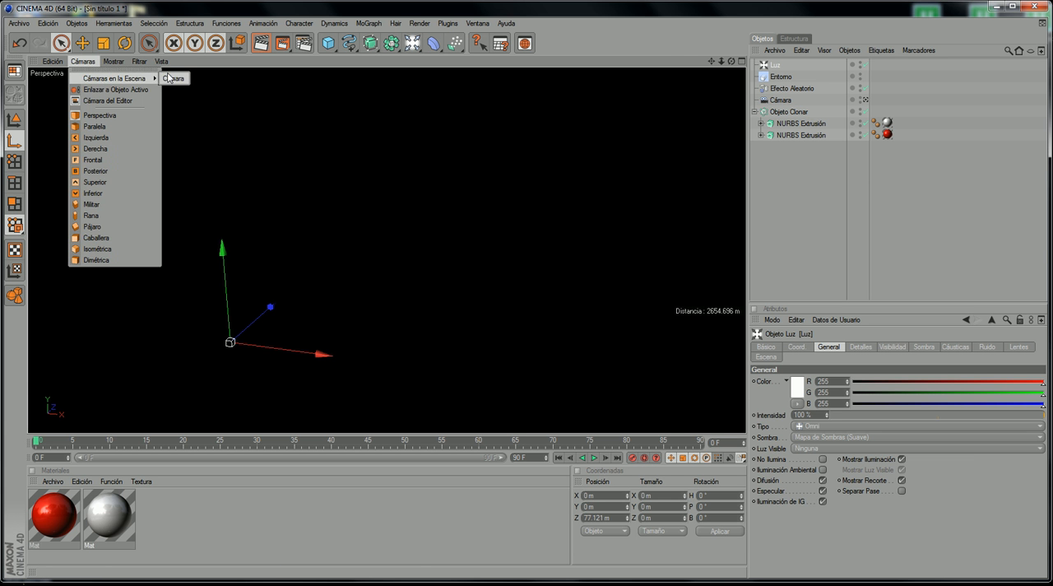
{"action": "left_click", "coordinate": [173, 78]}
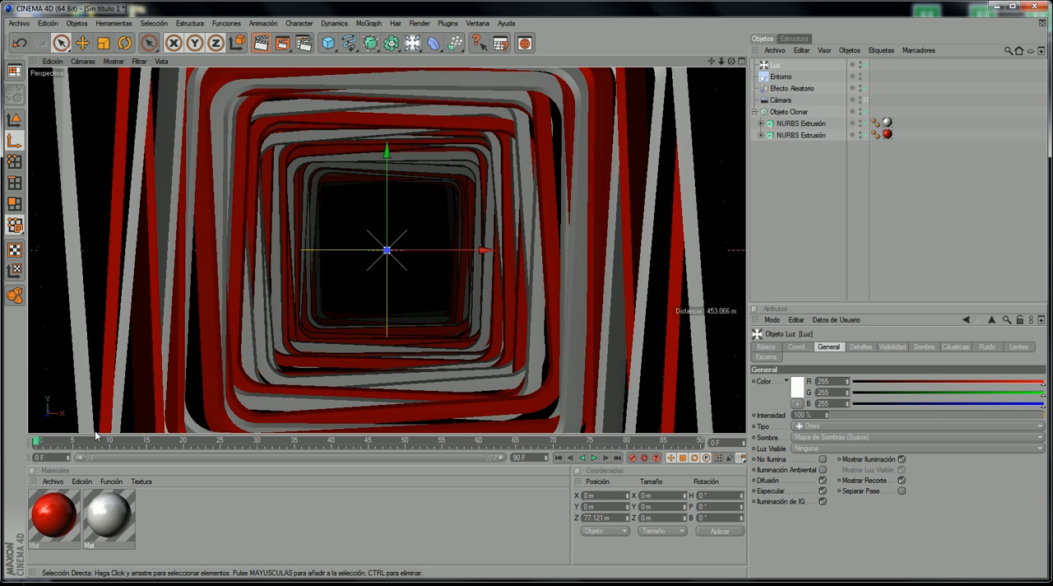
{"action": "left_click_drag", "start_coordinate": [69, 442], "coordinate": [374, 397]}
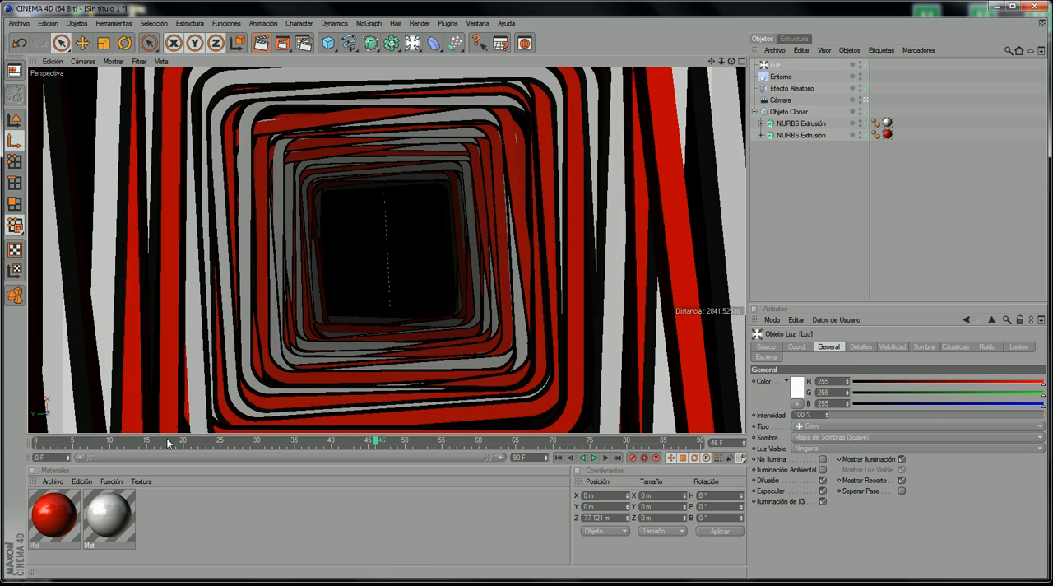
{"action": "left_click_drag", "start_coordinate": [165, 440], "coordinate": [322, 371]}
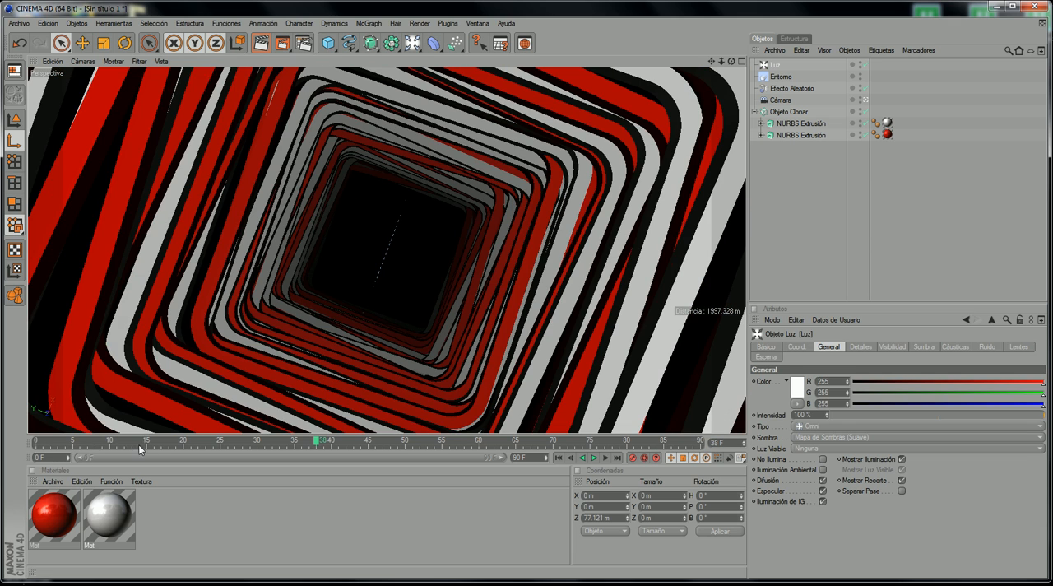
{"action": "left_click_drag", "start_coordinate": [137, 445], "coordinate": [35, 445]}
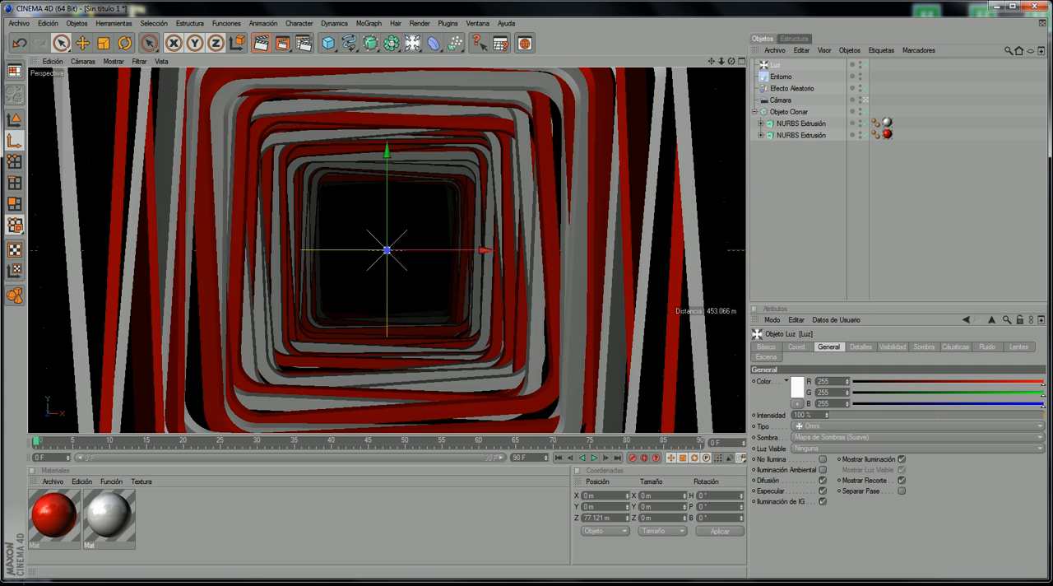
Step: Bring up the reference video, scrub through the tunnel shot to compare its lighting, and minimise the player
{"action": "left_click", "coordinate": [323, 584]}
{"action": "left_click_drag", "start_coordinate": [537, 441], "coordinate": [631, 434]}
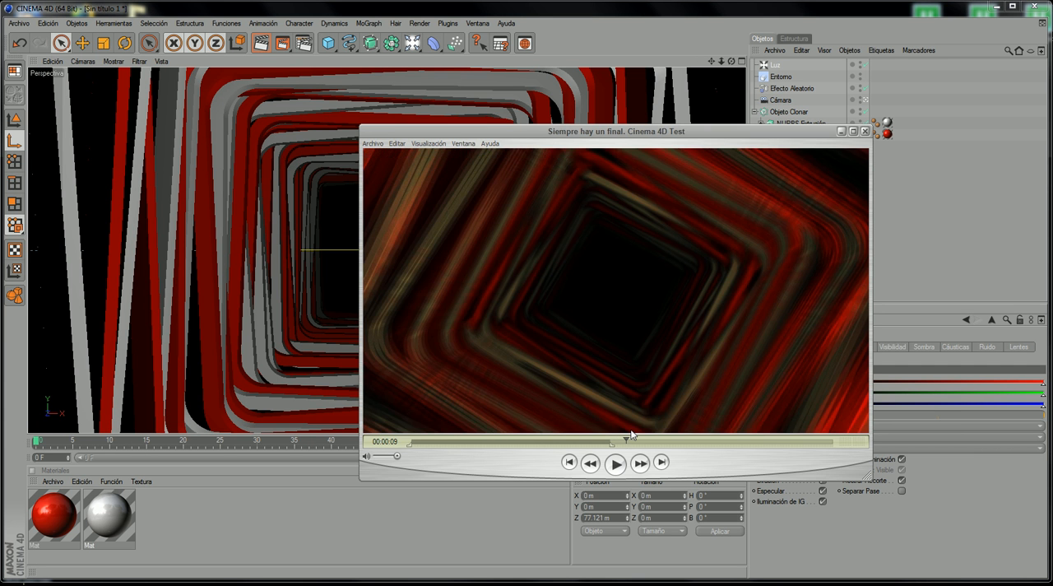
{"action": "left_click", "coordinate": [841, 131]}
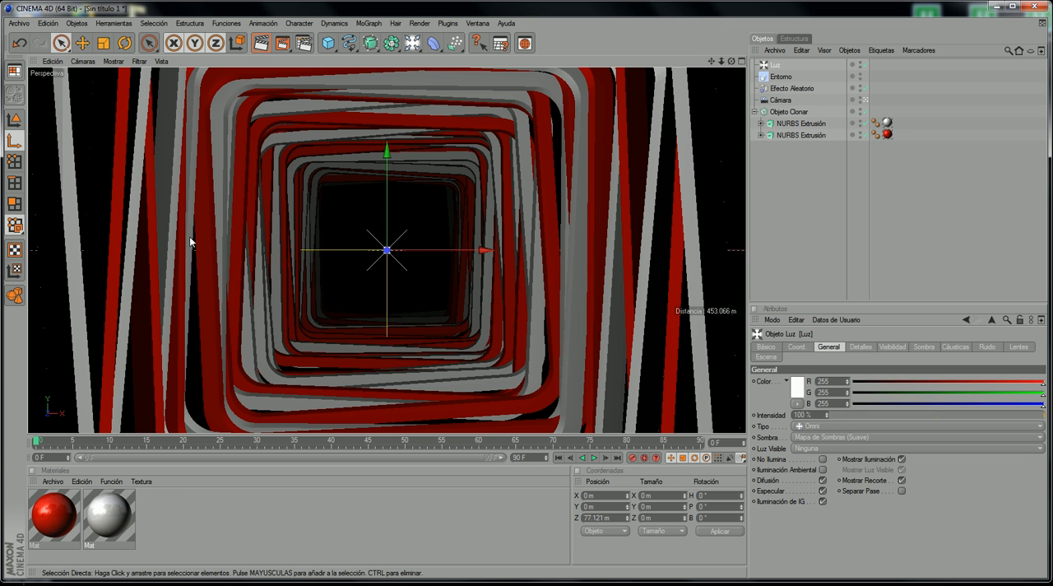
Step: In the side view, move the light to about Z 219 m and record a position keyframe at frame 0
{"action": "middle_click", "coordinate": [433, 219]}
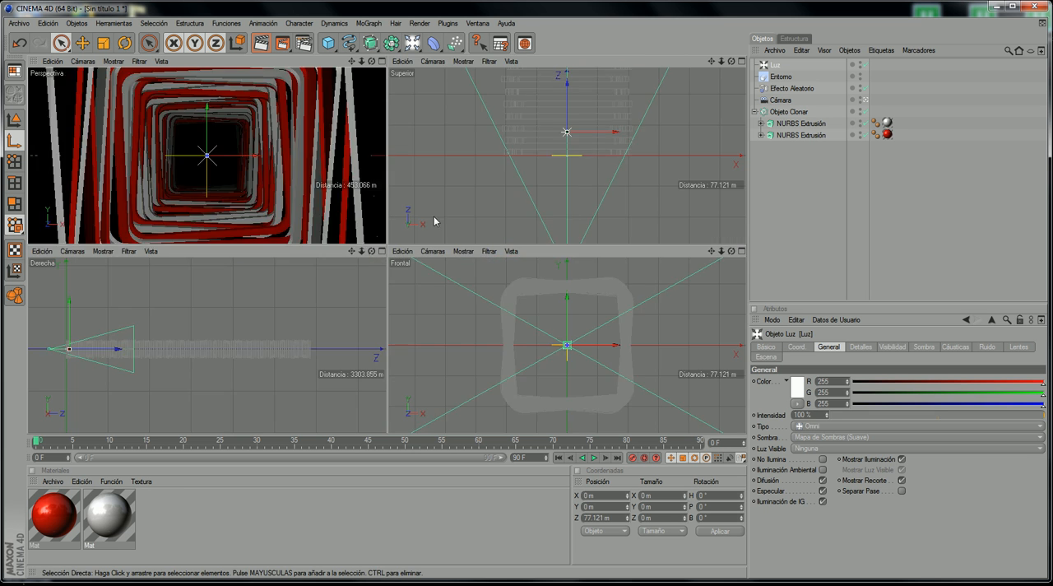
{"action": "middle_click", "coordinate": [165, 294]}
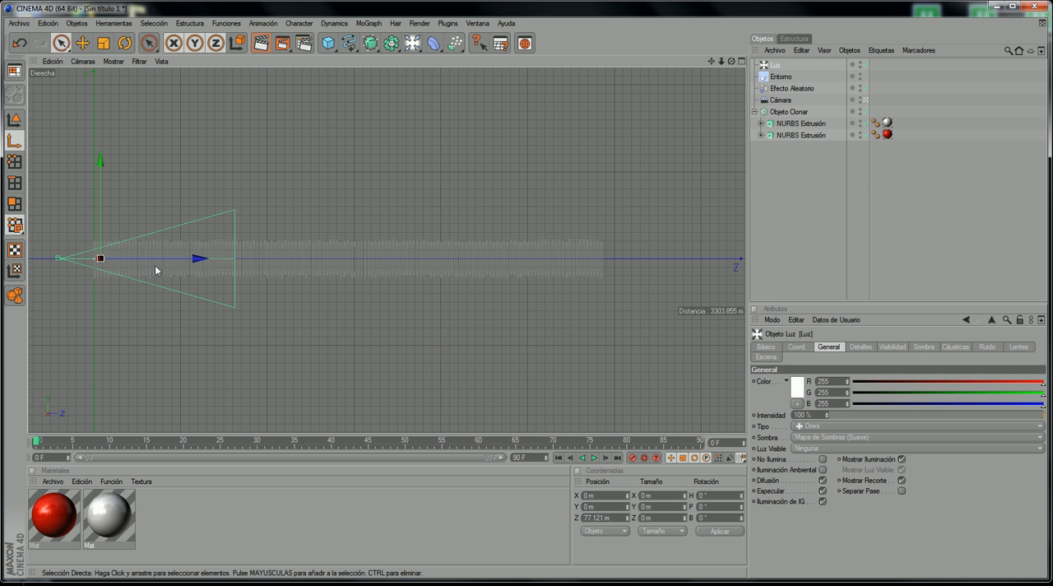
{"action": "left_click_drag", "start_coordinate": [130, 258], "coordinate": [150, 257]}
{"action": "left_click", "coordinate": [634, 459]}
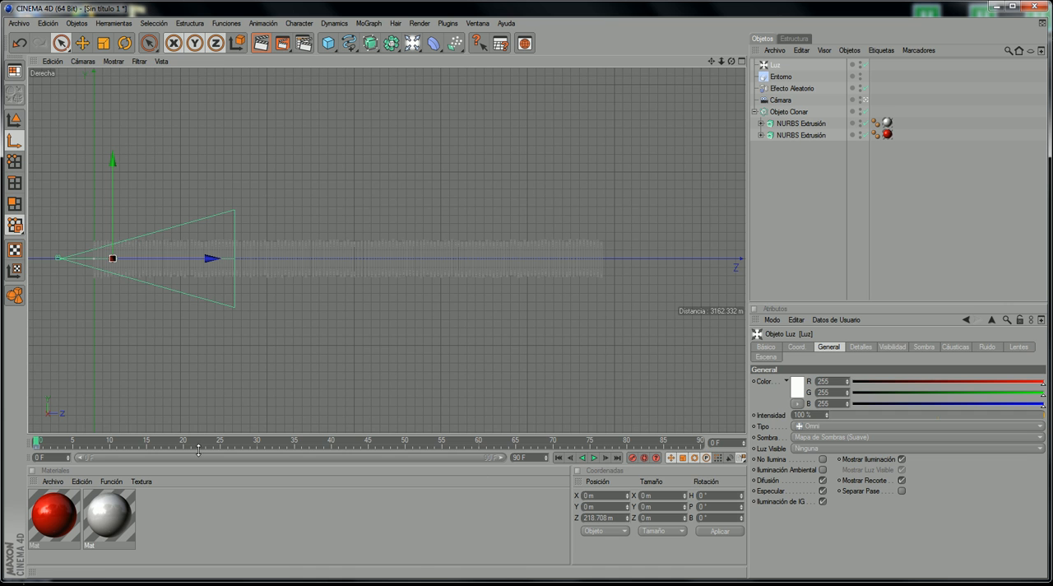
Step: Go to frame 90, move the light past the tunnel's far end to about Z 6550 m, and record a keyframe
{"action": "mouse_move", "coordinate": [37, 441]}
{"action": "left_mouse_down"}
{"action": "mouse_move", "coordinate": [230, 441]}
{"action": "mouse_move", "coordinate": [37, 441]}
{"action": "left_mouse_up"}
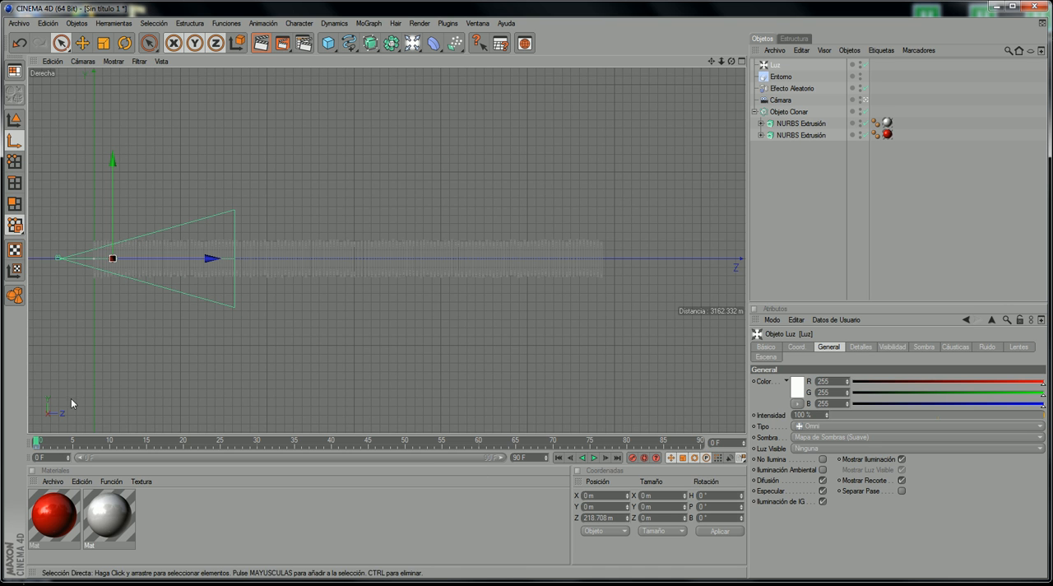
{"action": "left_click_drag", "start_coordinate": [82, 442], "coordinate": [789, 447]}
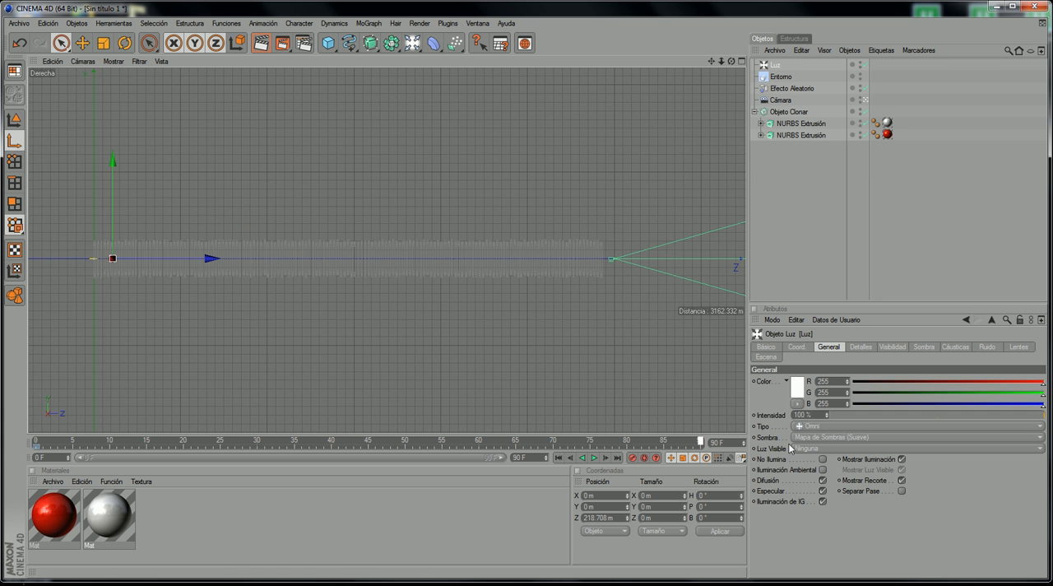
{"action": "left_click_drag", "start_coordinate": [206, 259], "coordinate": [744, 258]}
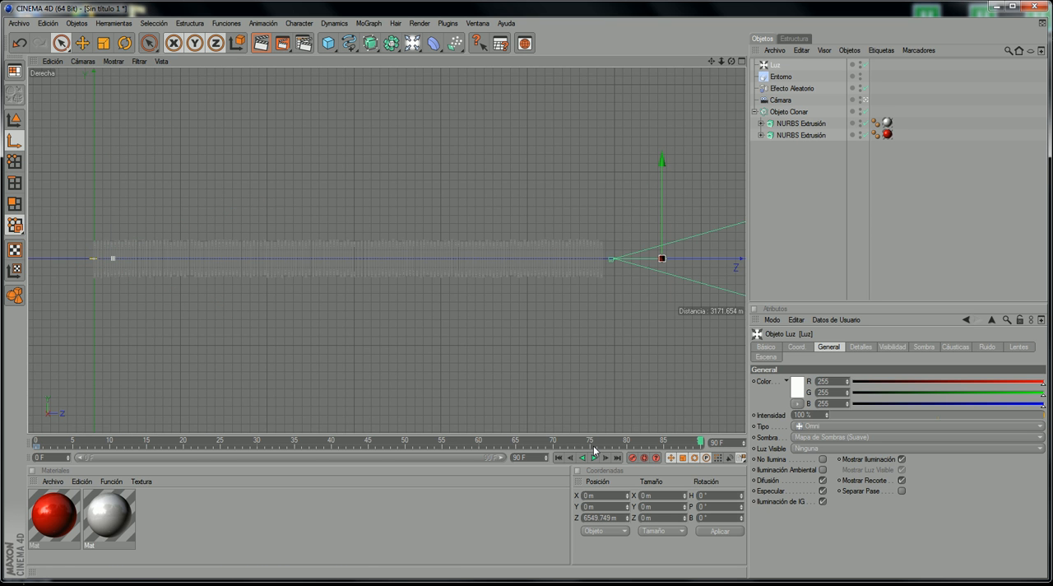
{"action": "left_click", "coordinate": [631, 457]}
Step: Return to the perspective view through the Cámara object and rewind the animation to frame 0
{"action": "middle_click", "coordinate": [75, 90]}
{"action": "middle_click", "coordinate": [86, 93]}
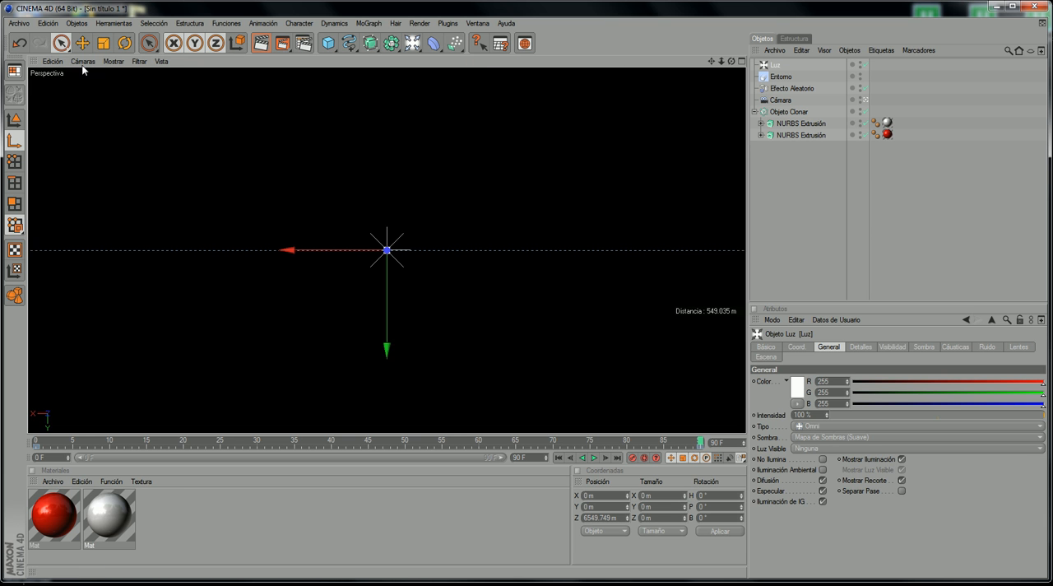
{"action": "left_click", "coordinate": [83, 64]}
{"action": "left_click", "coordinate": [155, 100]}
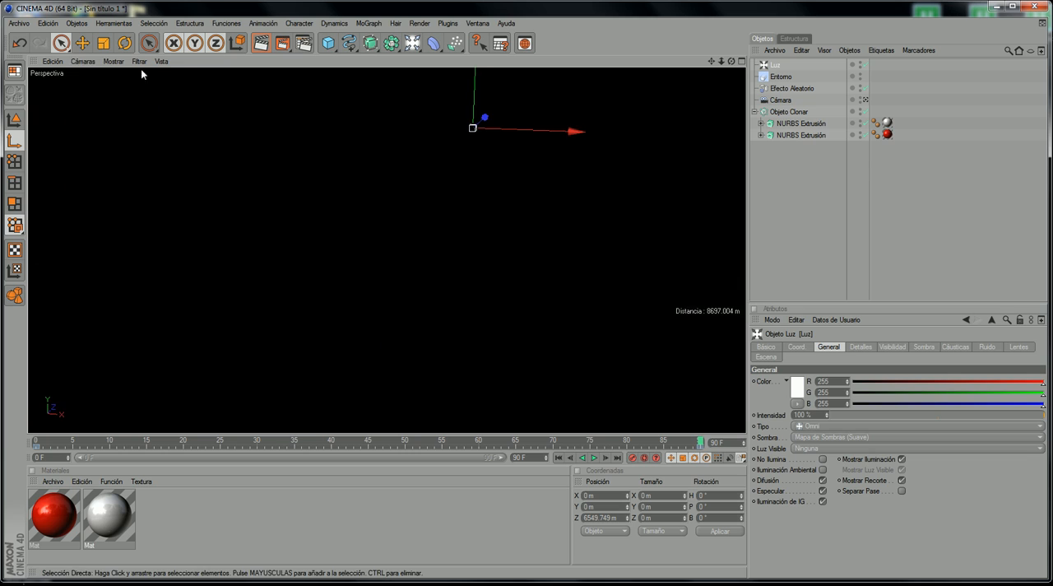
{"action": "left_click", "coordinate": [79, 65]}
{"action": "mouse_move", "coordinate": [117, 80]}
{"action": "left_click", "coordinate": [186, 80]}
{"action": "left_click_drag", "start_coordinate": [118, 440], "coordinate": [37, 440]}
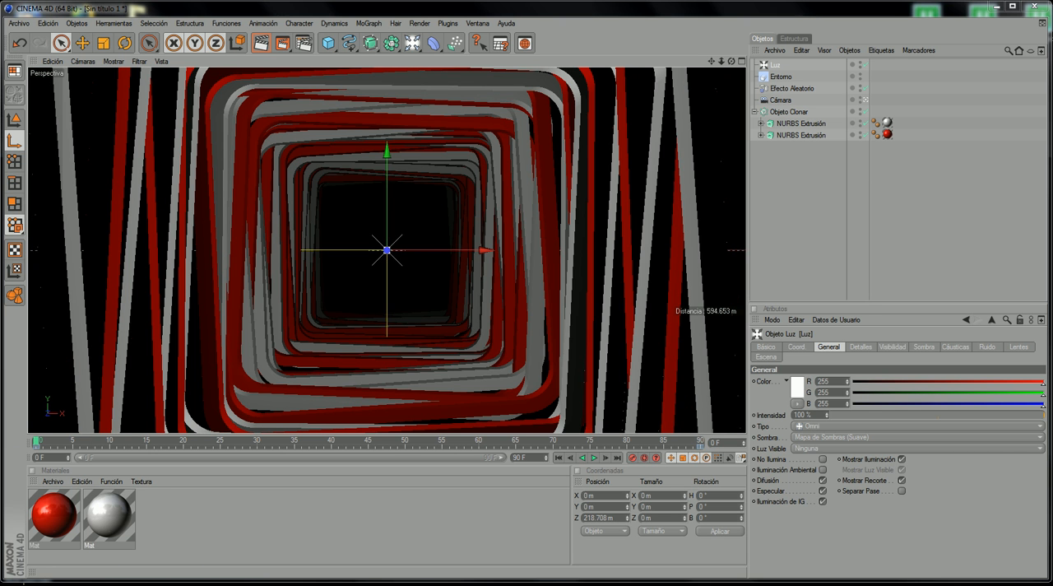
Step: Check the reference video's tunnel lighting at the 00:00:05 mark, then minimise the player
{"action": "key", "text": "alt+Tab"}
{"action": "left_click_drag", "start_coordinate": [457, 437], "coordinate": [544, 437]}
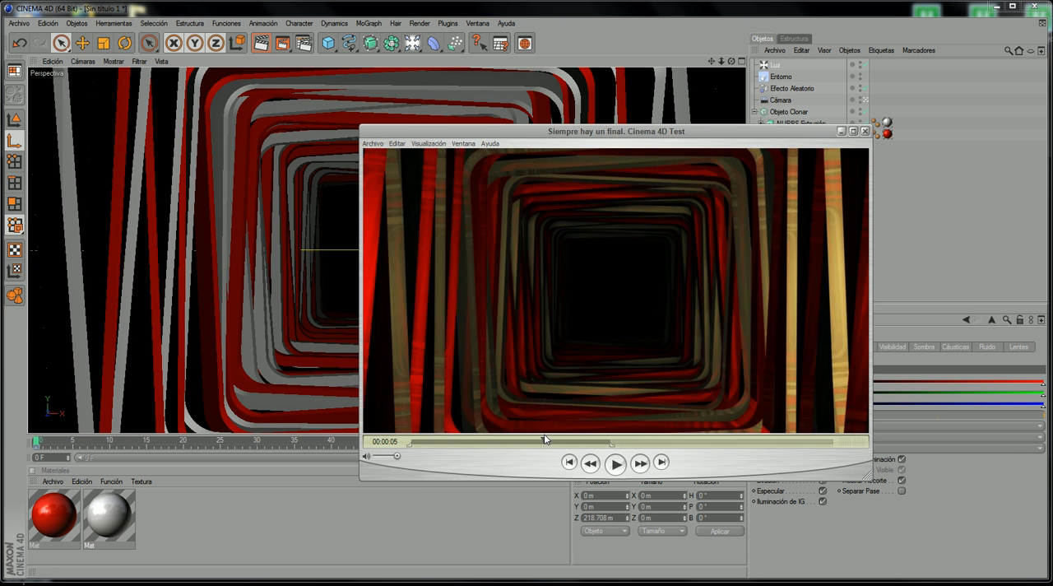
{"action": "left_click", "coordinate": [841, 132]}
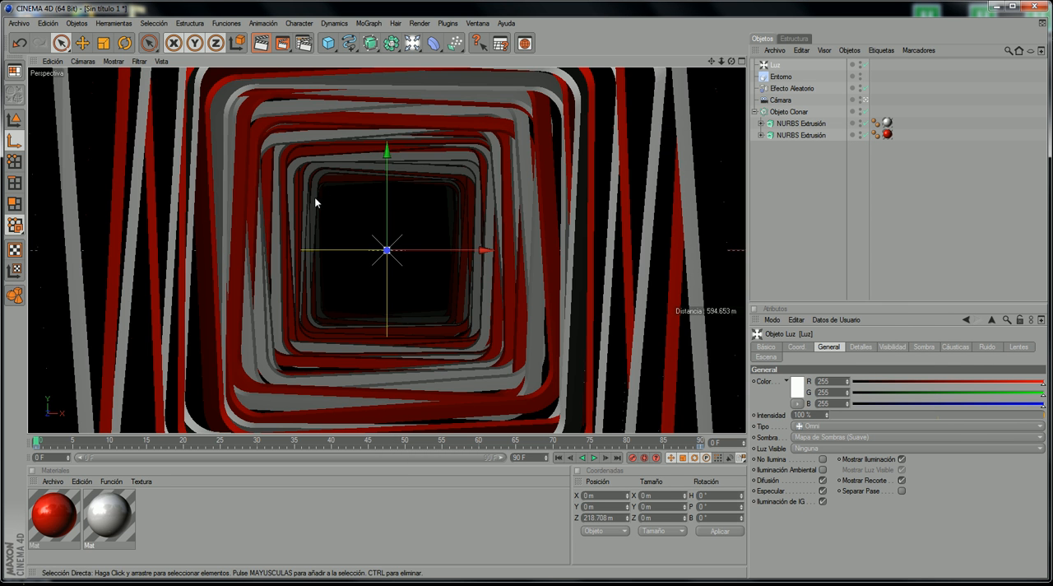
Step: In the side view, reposition the light to about Z 104 m at frame 0 and keyframe it at about Z 6226 m at frame 90
{"action": "middle_click", "coordinate": [397, 213]}
{"action": "middle_click", "coordinate": [116, 330]}
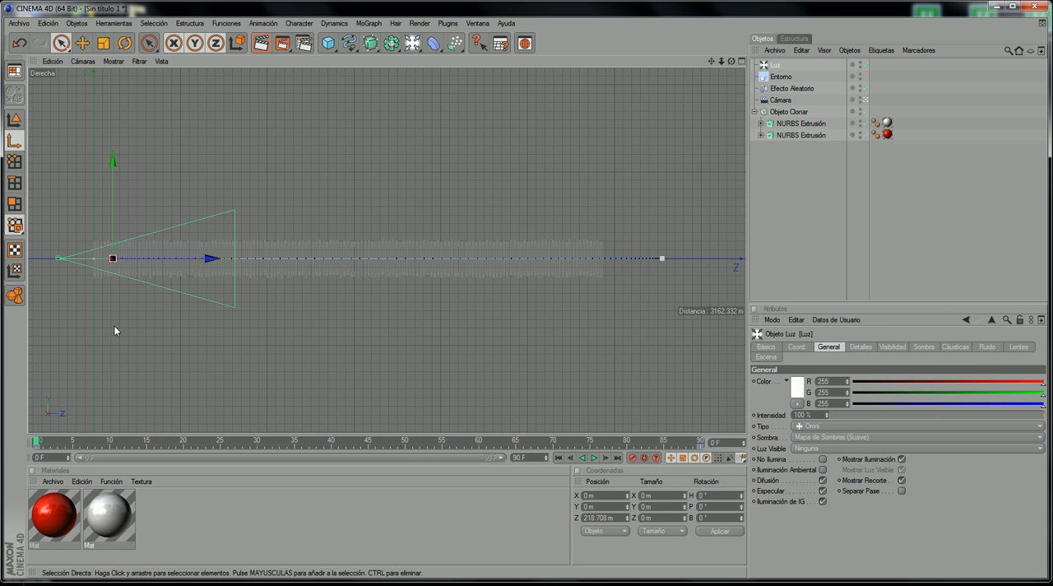
{"action": "left_click_drag", "start_coordinate": [112, 251], "coordinate": [102, 251]}
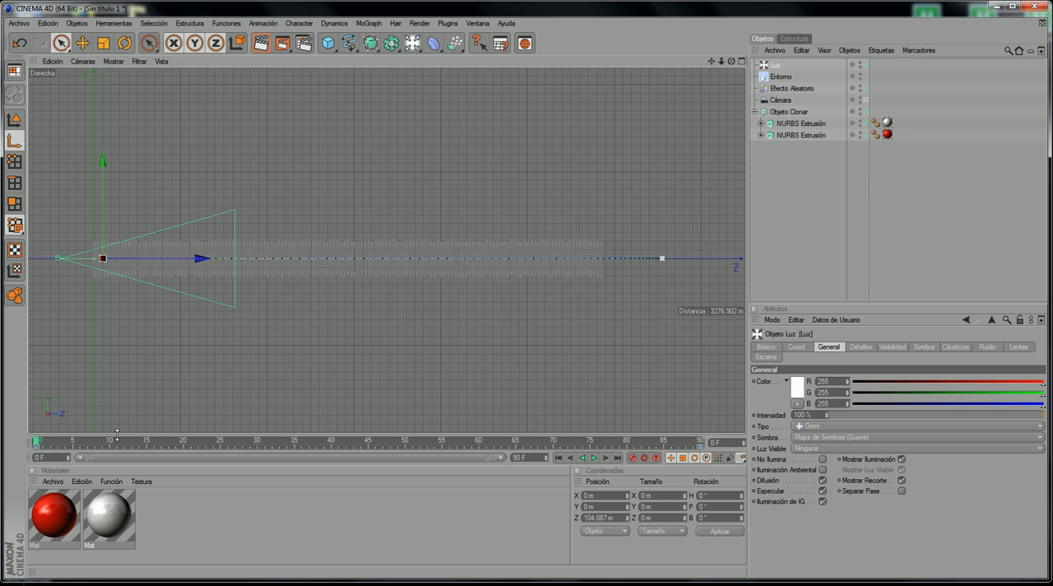
{"action": "left_click_drag", "start_coordinate": [123, 439], "coordinate": [703, 463]}
{"action": "left_click_drag", "start_coordinate": [696, 259], "coordinate": [667, 259]}
{"action": "left_click", "coordinate": [633, 458]}
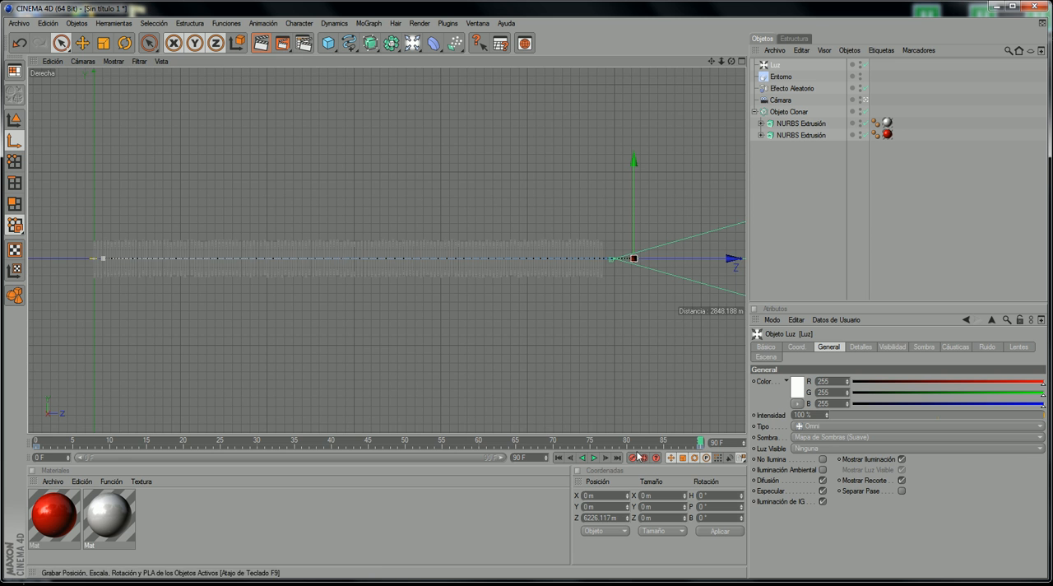
Step: Rewind to frame 0, render the camera view in the picture viewer, and minimise the viewer
{"action": "left_click_drag", "start_coordinate": [624, 443], "coordinate": [7, 389]}
{"action": "middle_click", "coordinate": [173, 130]}
{"action": "middle_click", "coordinate": [172, 130]}
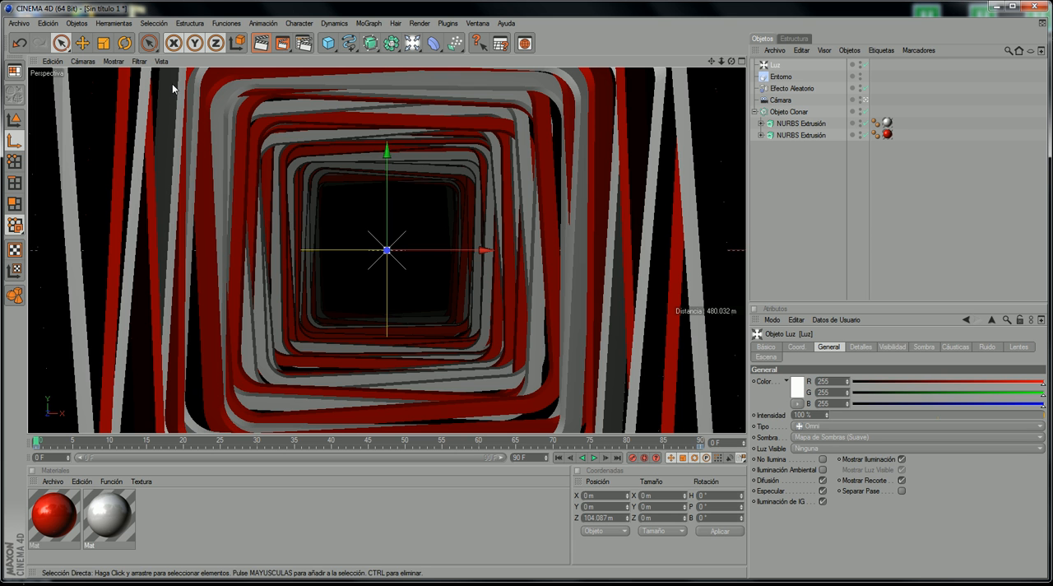
{"action": "left_click", "coordinate": [287, 46]}
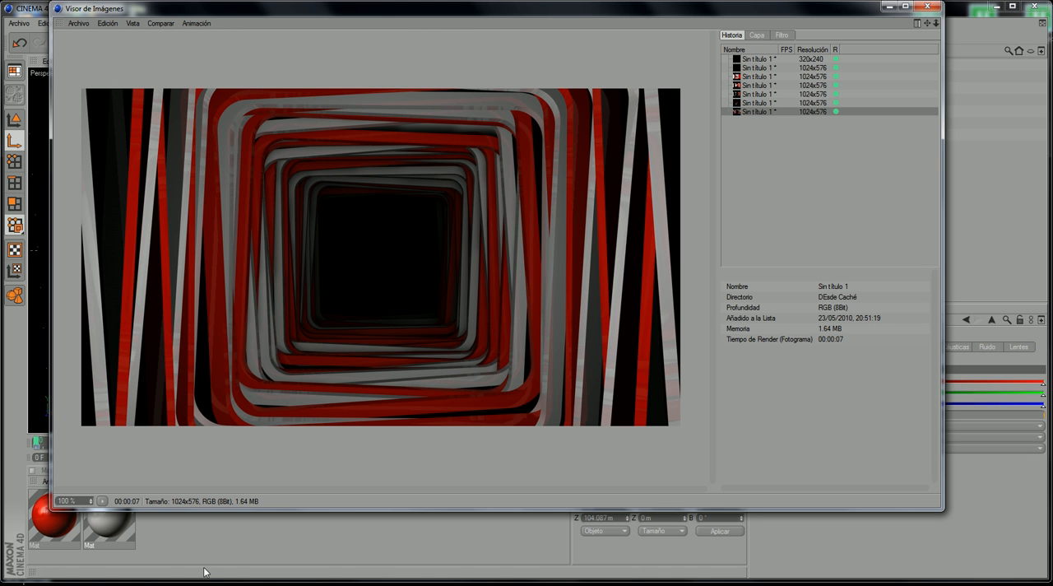
{"action": "left_click", "coordinate": [887, 8]}
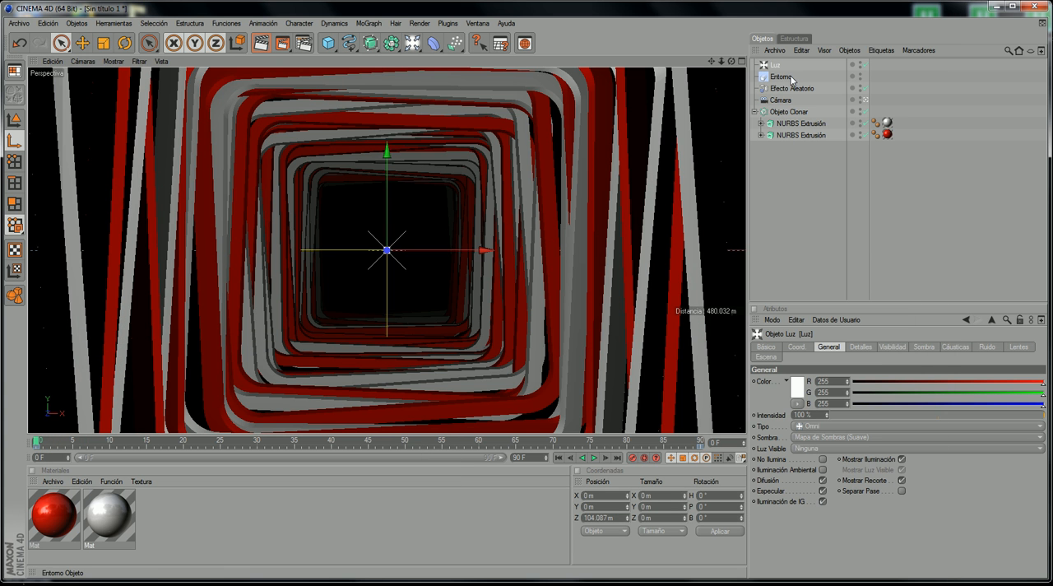
Step: Change the light's colour to a warm orange tone, RGB 255, 191, 155
{"action": "left_click", "coordinate": [796, 386]}
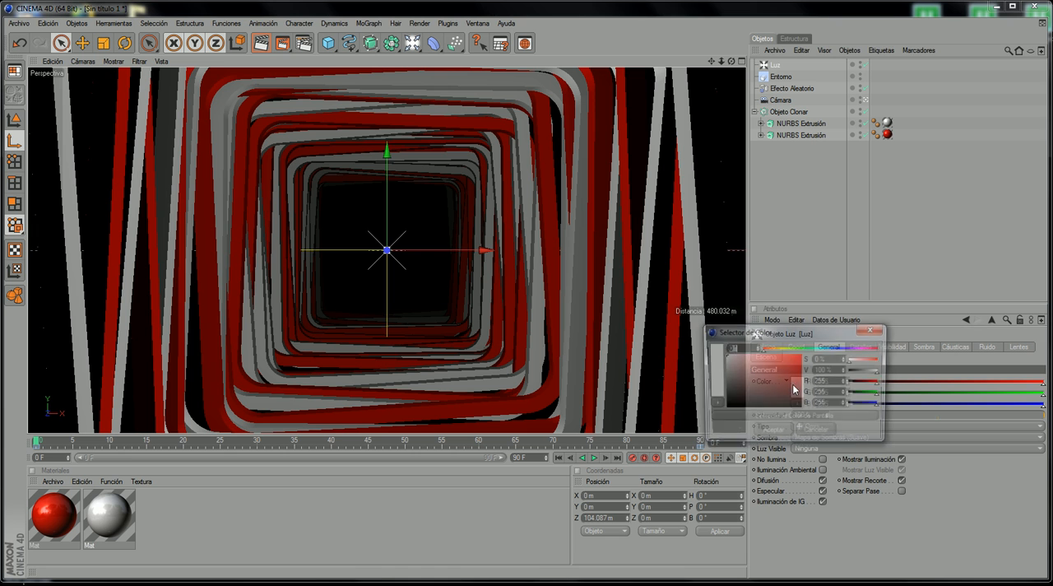
{"action": "mouse_move", "coordinate": [771, 338]}
{"action": "left_mouse_down"}
{"action": "mouse_move", "coordinate": [721, 314]}
{"action": "mouse_move", "coordinate": [719, 329]}
{"action": "mouse_move", "coordinate": [706, 326]}
{"action": "left_mouse_up"}
{"action": "left_click", "coordinate": [717, 409]}
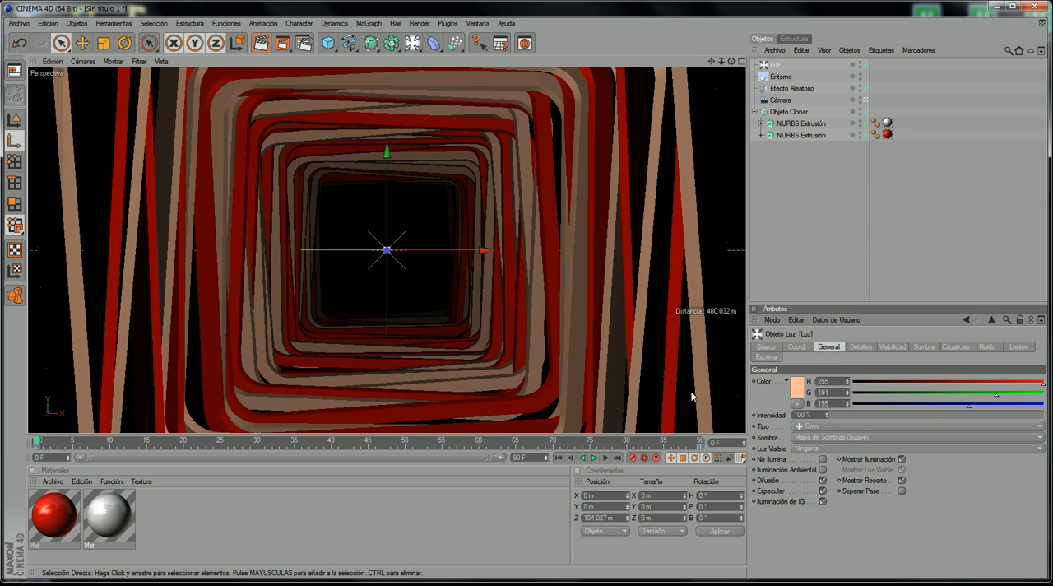
Step: Render the camera view again, compare it side by side with the reference video frame, and minimise both windows
{"action": "left_click", "coordinate": [282, 43]}
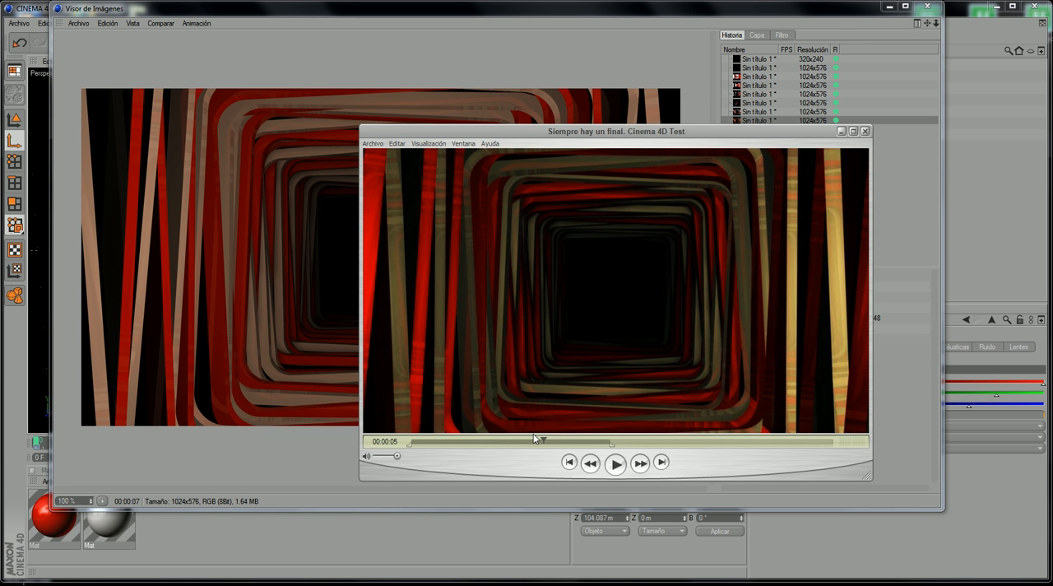
{"action": "mouse_move", "coordinate": [534, 439]}
{"action": "left_mouse_down"}
{"action": "mouse_move", "coordinate": [522, 451]}
{"action": "mouse_move", "coordinate": [540, 447]}
{"action": "left_mouse_up"}
{"action": "left_click_drag", "start_coordinate": [504, 136], "coordinate": [498, 119]}
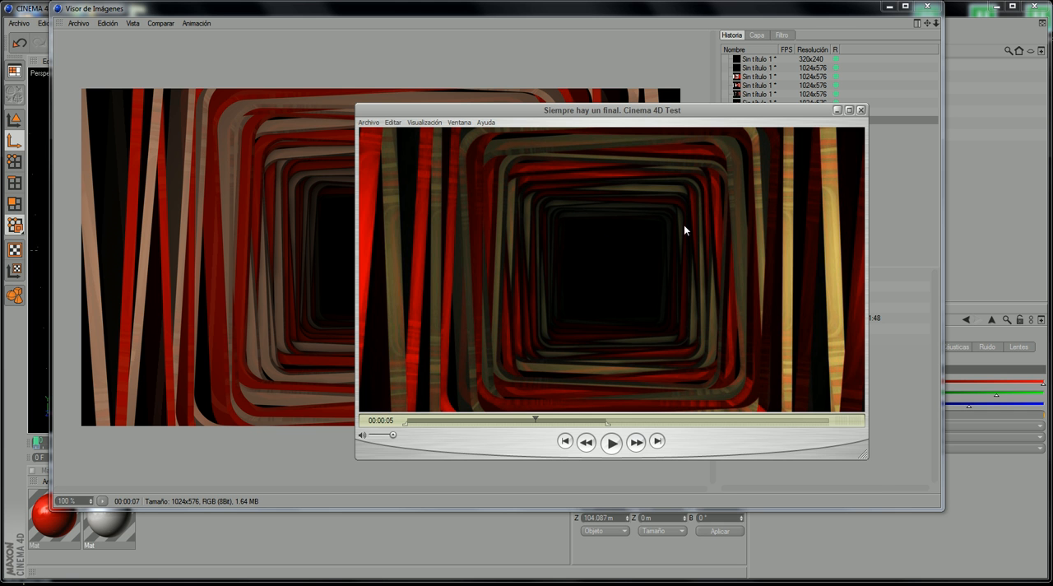
{"action": "left_click_drag", "start_coordinate": [627, 119], "coordinate": [792, 115]}
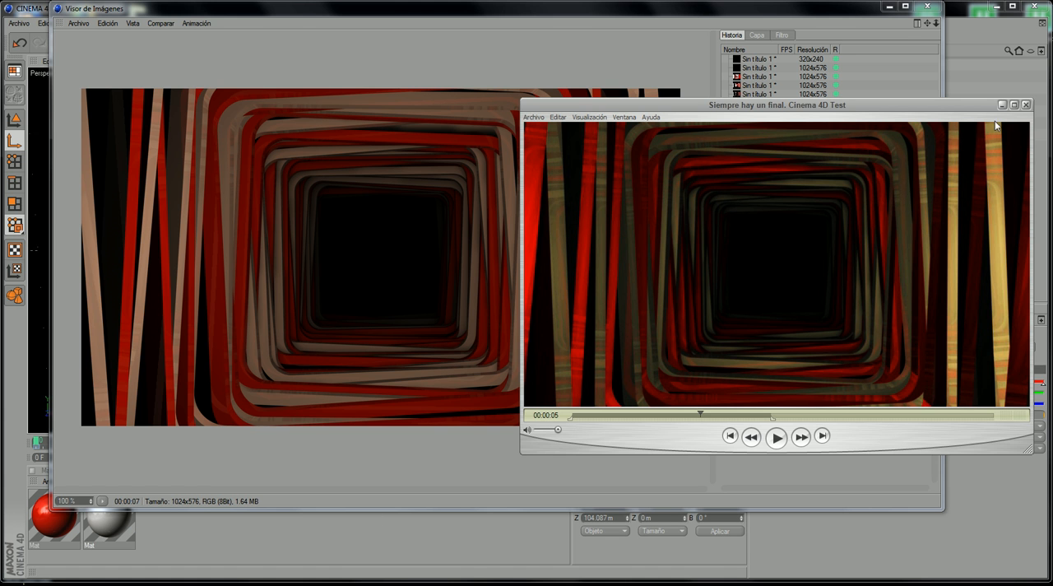
{"action": "left_click_drag", "start_coordinate": [931, 104], "coordinate": [947, 89]}
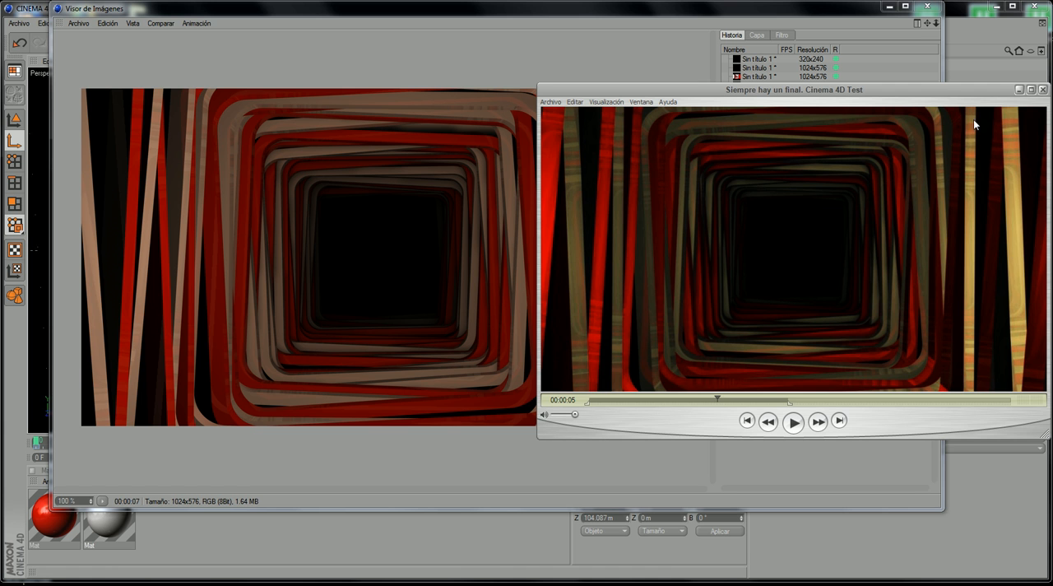
{"action": "left_click", "coordinate": [1018, 88]}
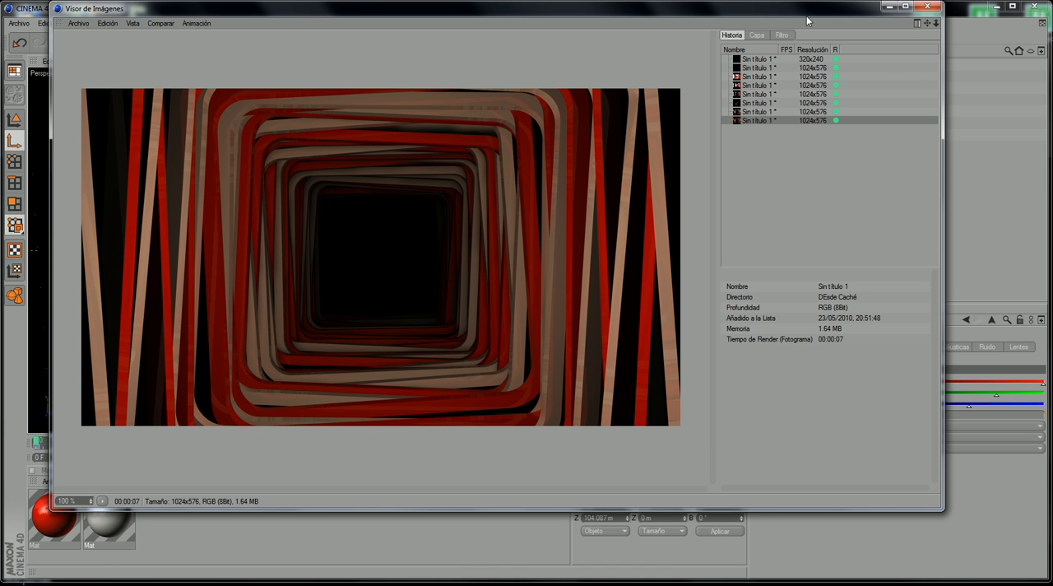
{"action": "left_click", "coordinate": [889, 6]}
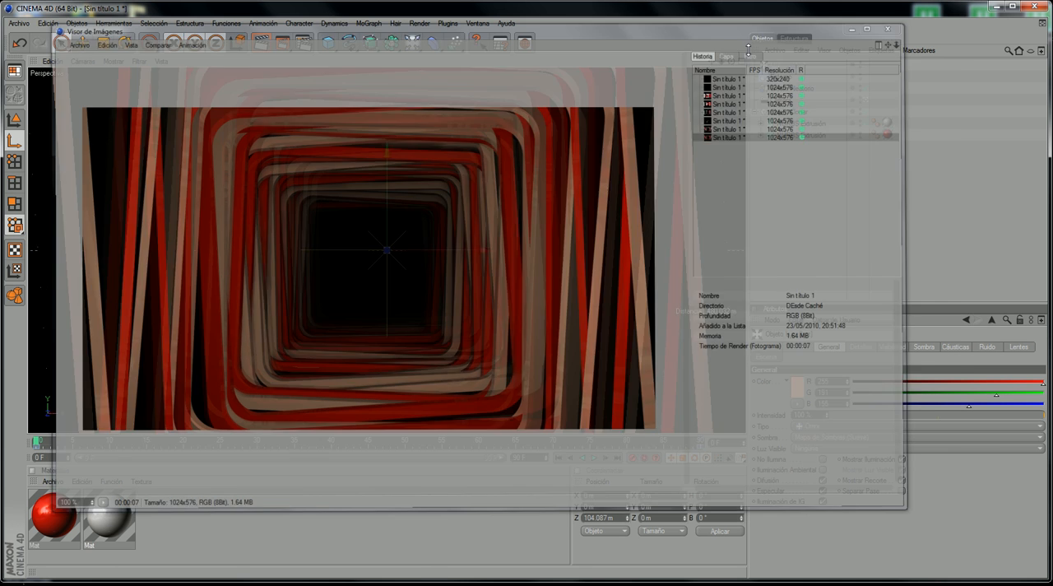
Step: Scrub through the animation up to frame 90 and back to preview the tunnel flight and the cloner's frames
{"action": "left_click_drag", "start_coordinate": [41, 443], "coordinate": [244, 442]}
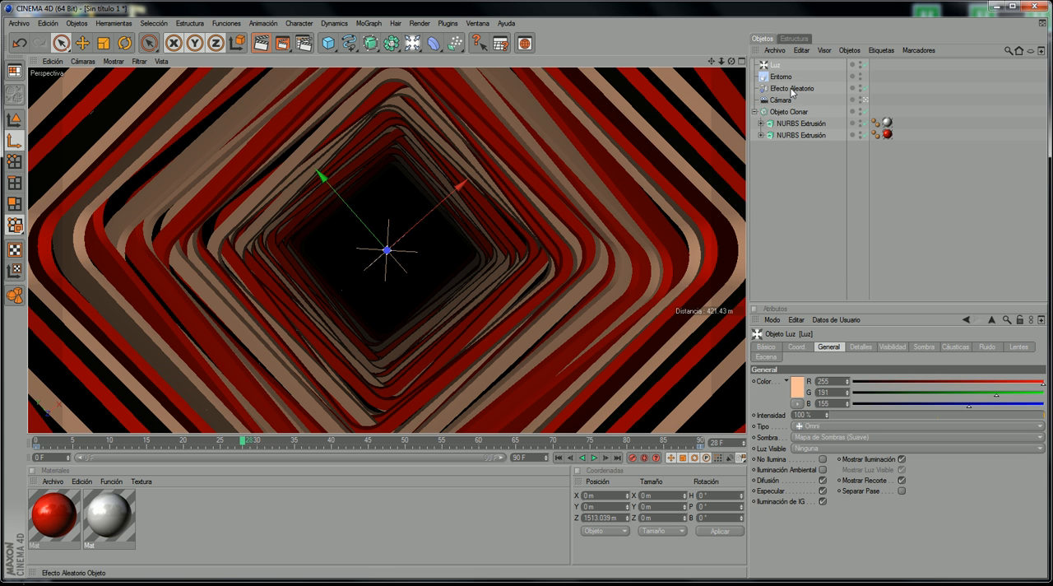
{"action": "left_click", "coordinate": [794, 123]}
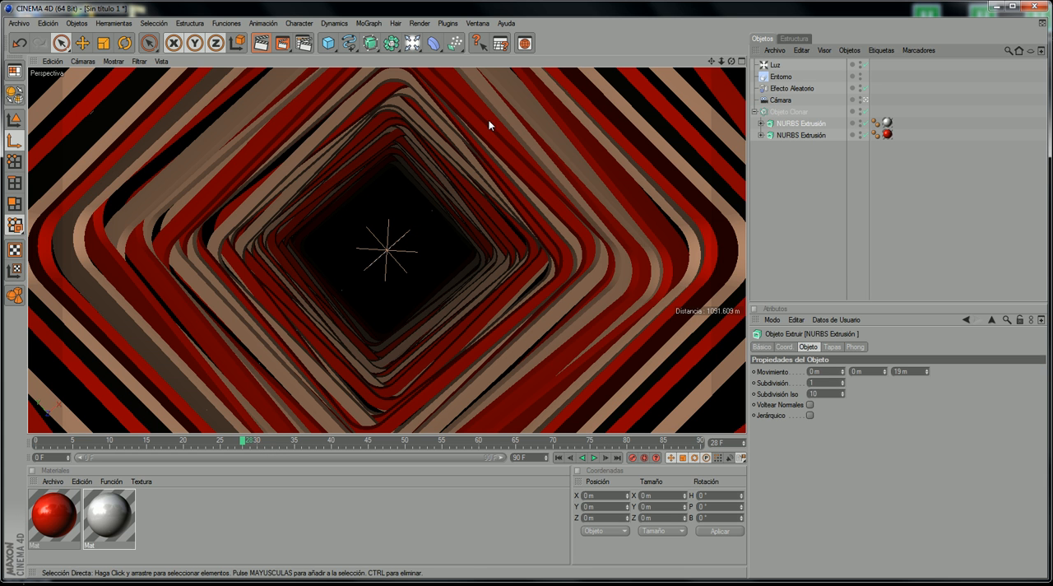
{"action": "left_click", "coordinate": [785, 114]}
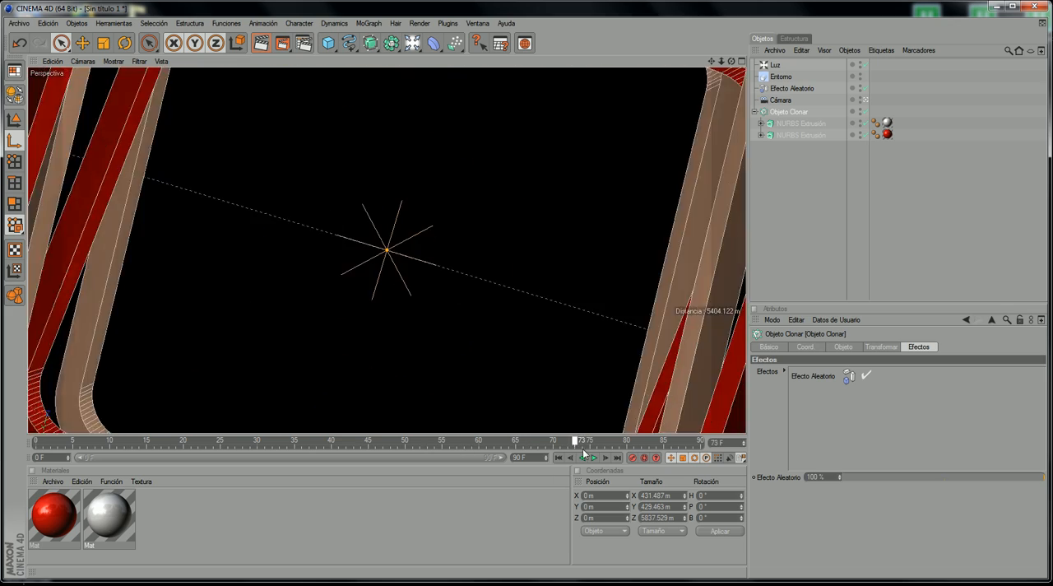
{"action": "left_click_drag", "start_coordinate": [583, 453], "coordinate": [714, 384]}
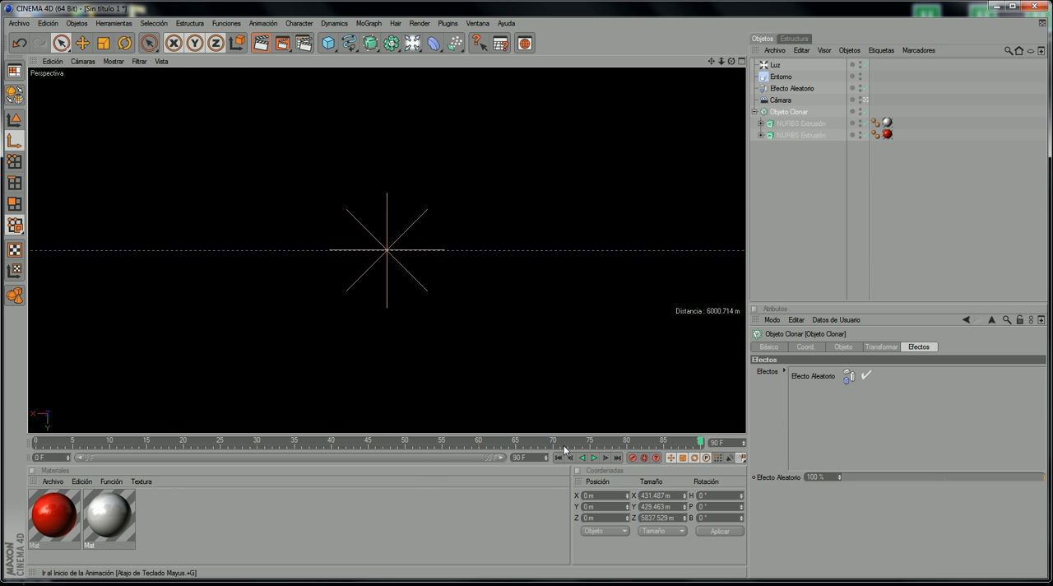
{"action": "mouse_move", "coordinate": [559, 445]}
{"action": "left_mouse_down"}
{"action": "mouse_move", "coordinate": [346, 408]}
{"action": "mouse_move", "coordinate": [385, 393]}
{"action": "left_mouse_up"}
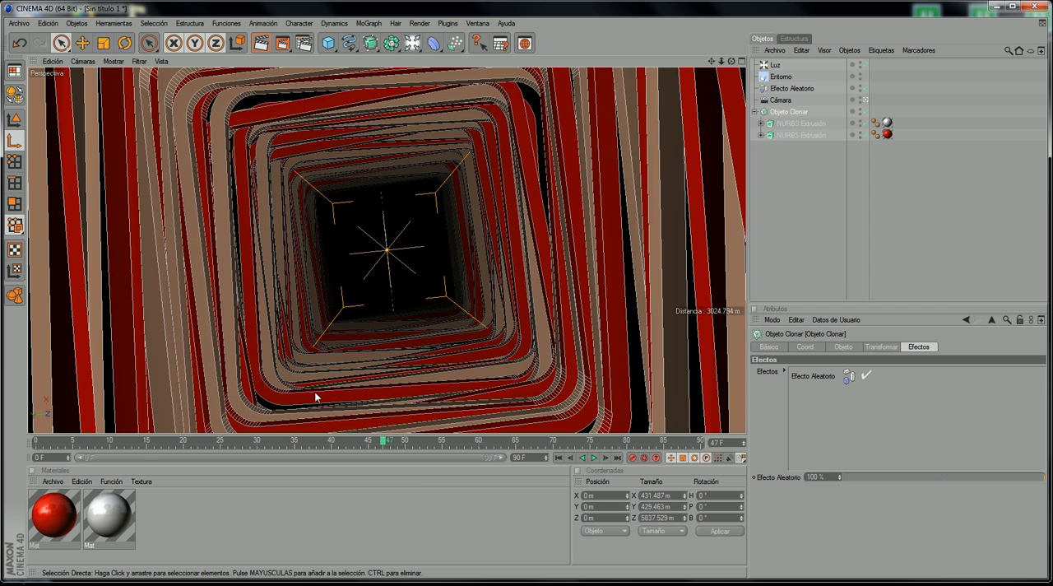
{"action": "left_click_drag", "start_coordinate": [430, 445], "coordinate": [553, 440]}
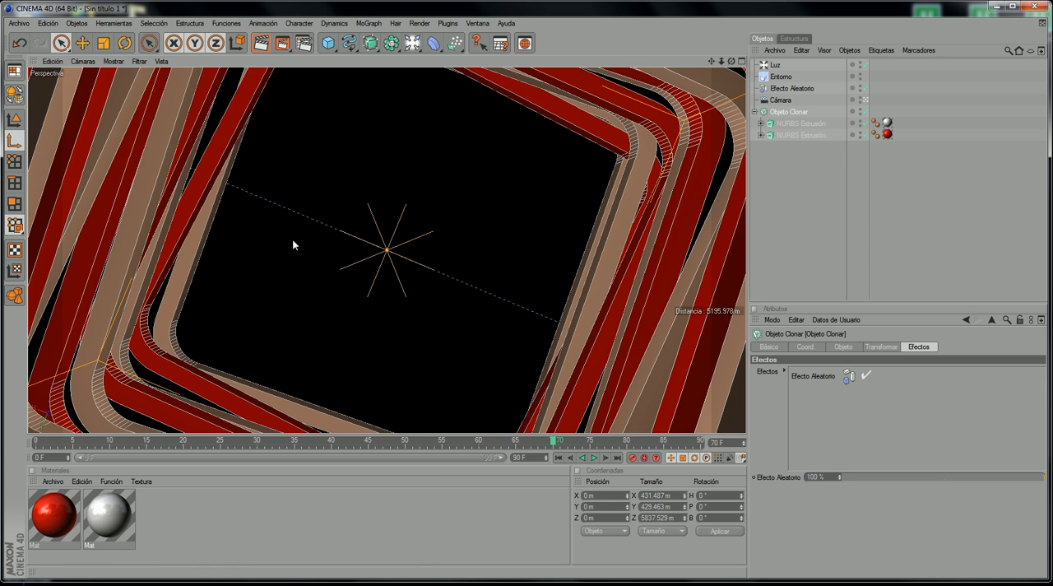
Step: Switch the view to the editor camera, turn off the Entorno fog object's visibility, and return to frame 0
{"action": "middle_click", "coordinate": [97, 138]}
{"action": "middle_click", "coordinate": [102, 115]}
{"action": "left_click", "coordinate": [83, 62]}
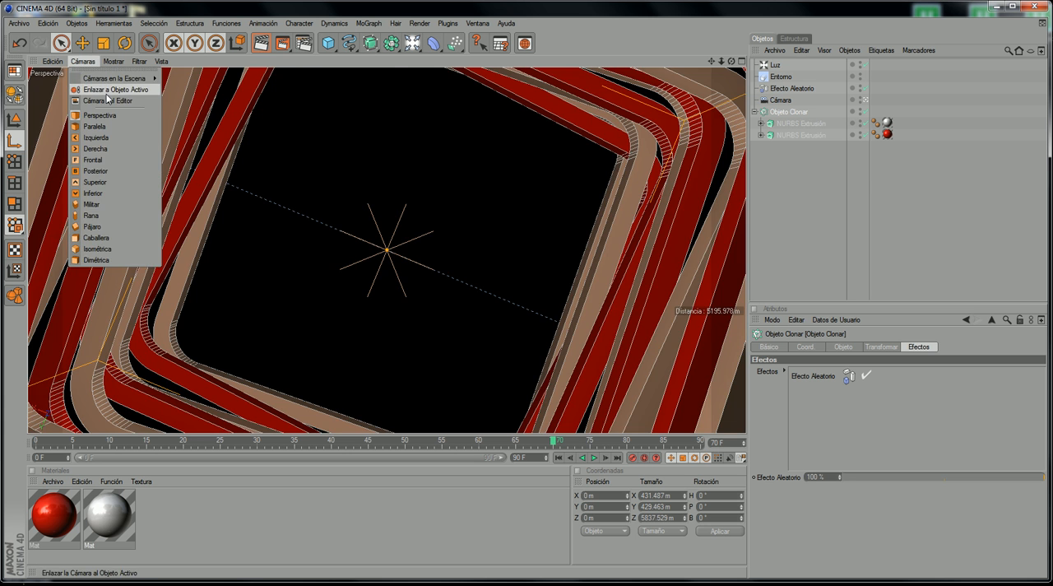
{"action": "left_click", "coordinate": [108, 99]}
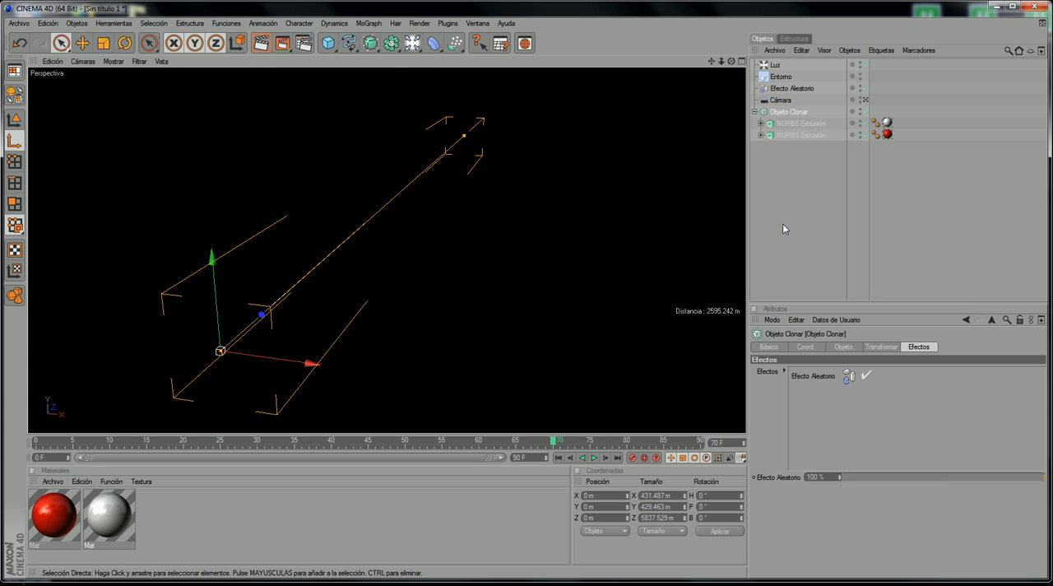
{"action": "left_click", "coordinate": [864, 77]}
{"action": "left_click", "coordinate": [860, 74]}
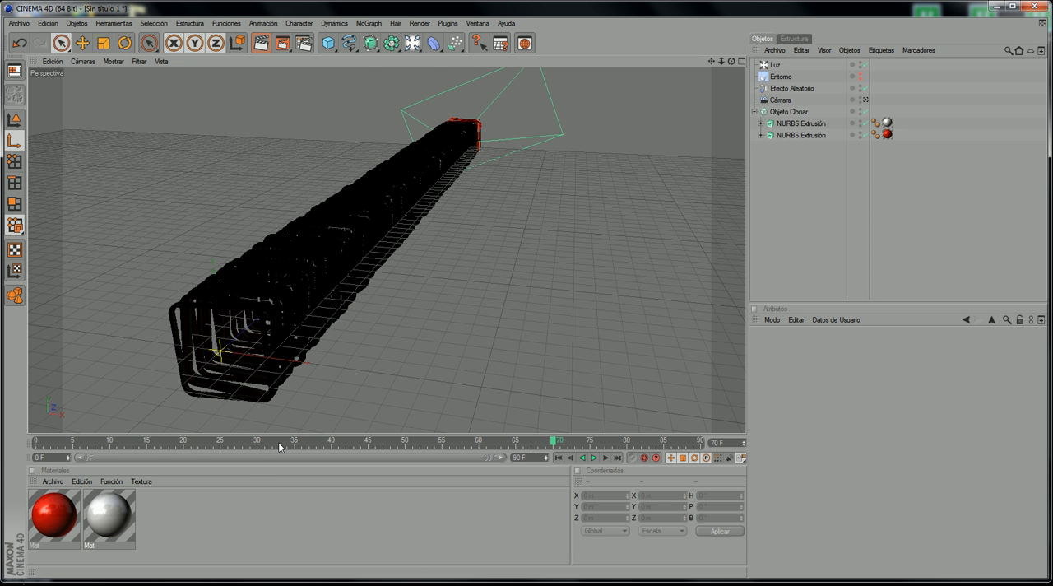
{"action": "left_click_drag", "start_coordinate": [279, 446], "coordinate": [35, 444]}
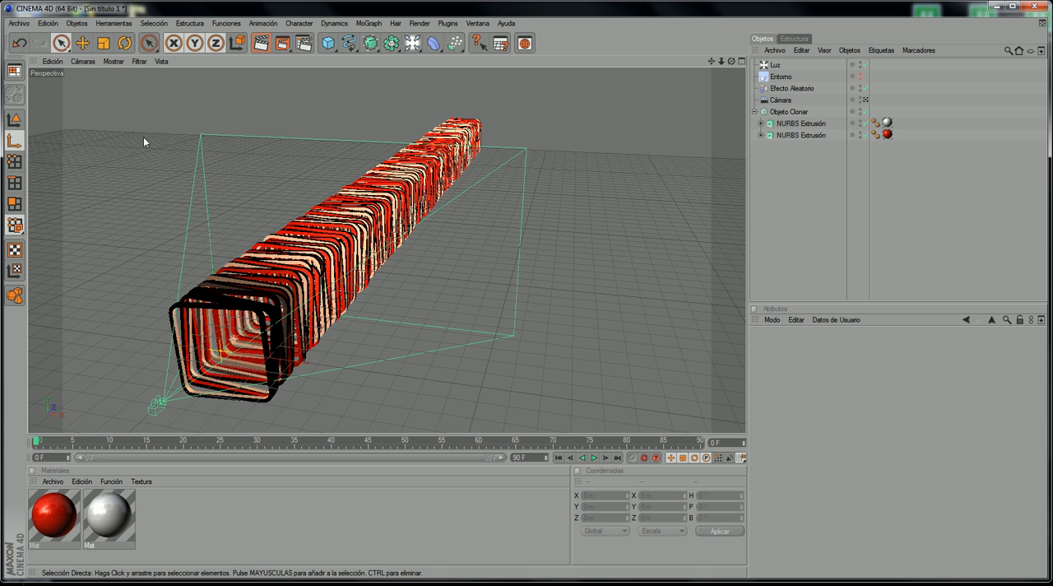
Step: Add a MoGraph text object and set its alignment to Centro
{"action": "left_click", "coordinate": [371, 23]}
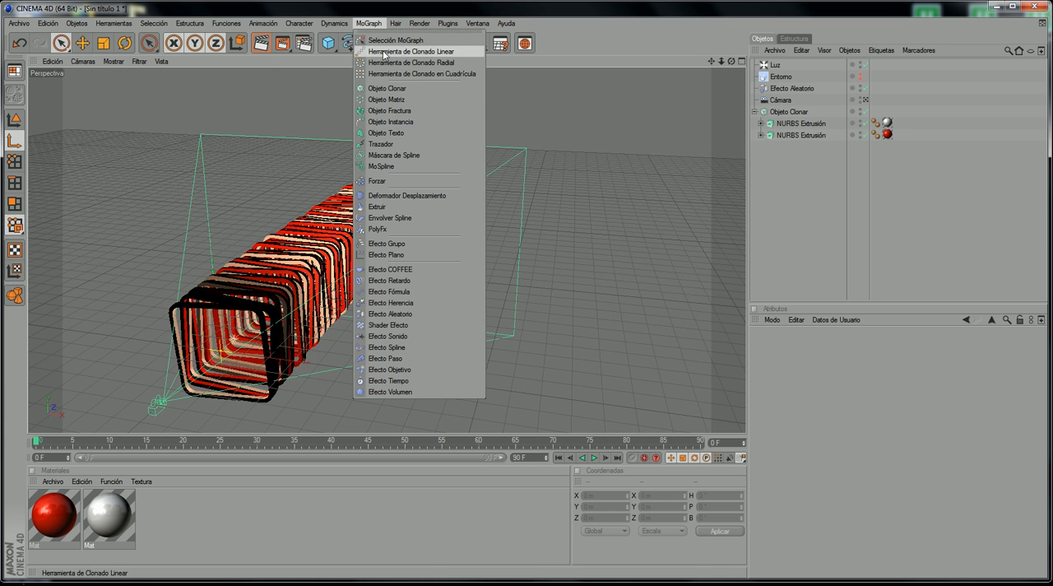
{"action": "left_click", "coordinate": [412, 132]}
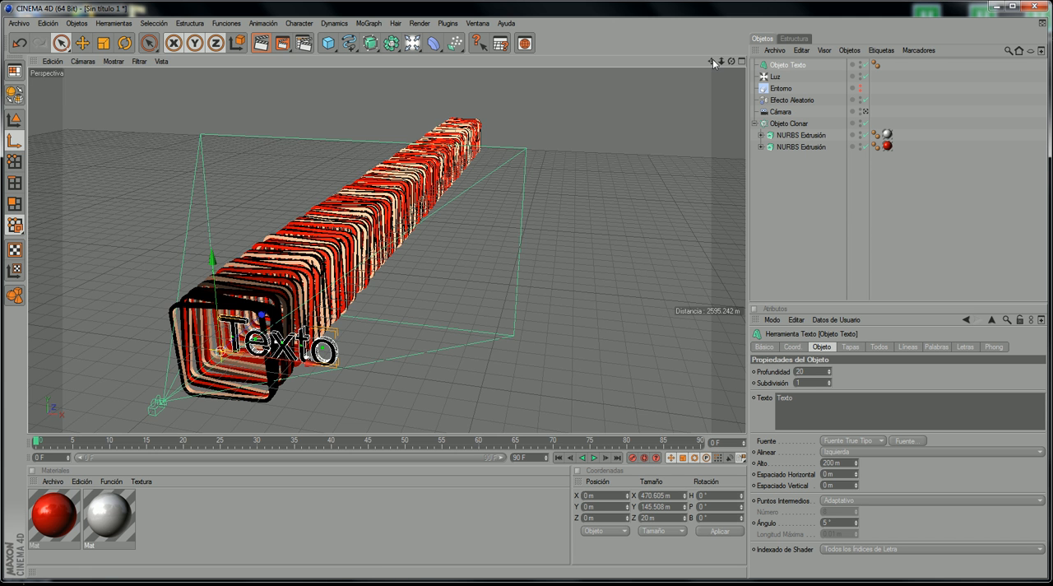
{"action": "left_click_drag", "start_coordinate": [713, 64], "coordinate": [804, 61]}
{"action": "left_click", "coordinate": [879, 454]}
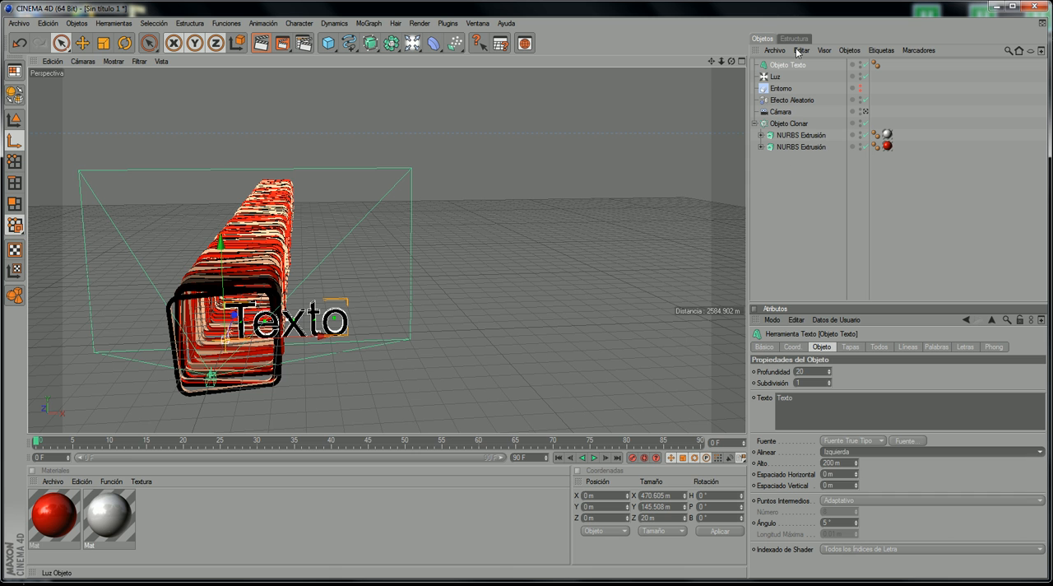
{"action": "left_click", "coordinate": [860, 452]}
{"action": "left_click", "coordinate": [863, 475]}
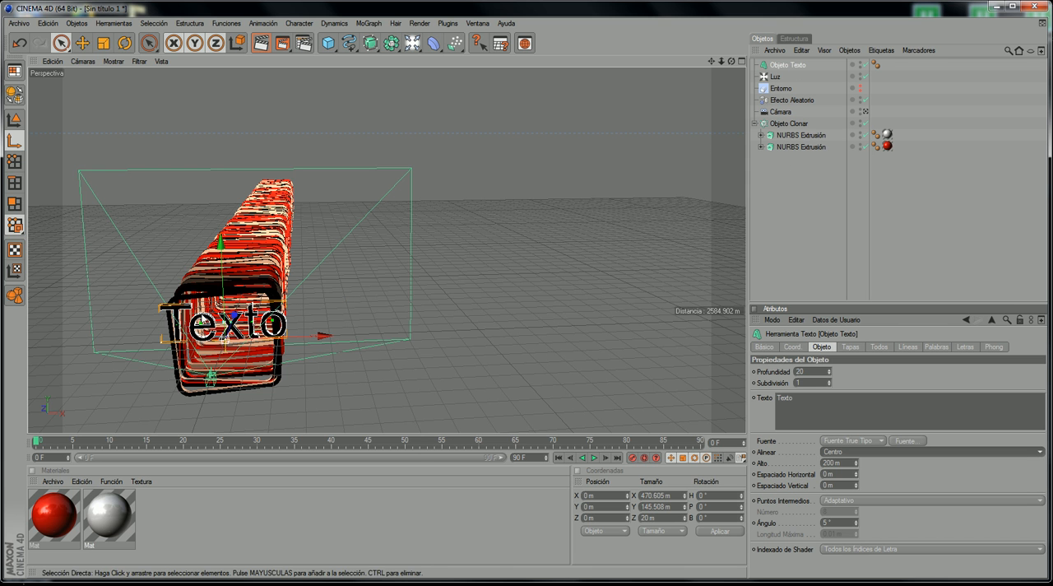
Step: Replace the placeholder text with a three-line credit: "By", then the author's first name and surname on separate lines
{"action": "left_click_drag", "start_coordinate": [819, 410], "coordinate": [742, 397]}
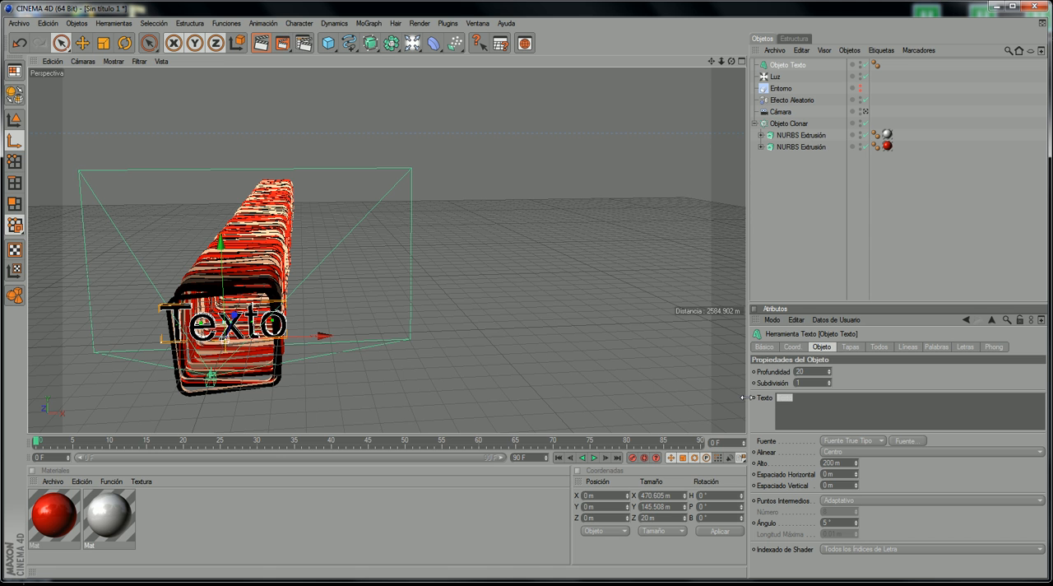
{"action": "type", "text": "By"}
{"action": "type", "text": "Halqawa"}
{"action": "type", "text": "a"}
{"action": "left_click", "coordinate": [843, 383]}
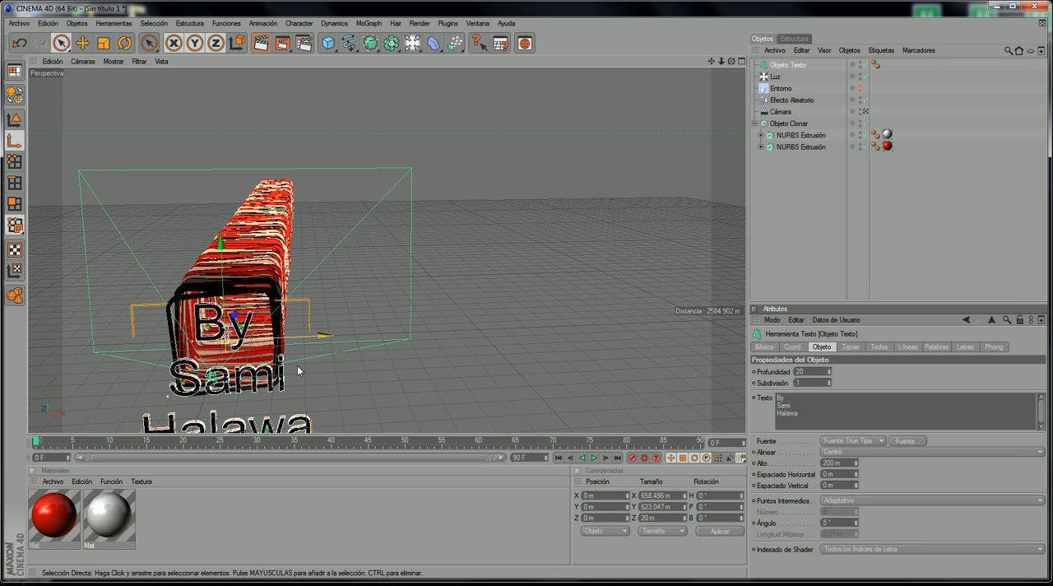
{"action": "scroll", "coordinate": [297, 365], "scroll_direction": "down", "scroll_amount": 1}
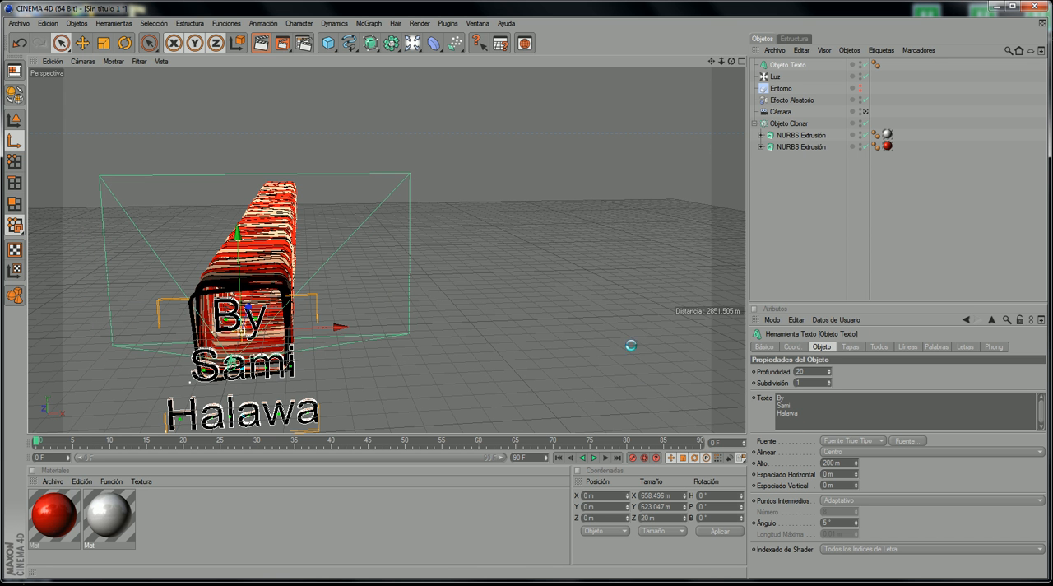
Step: Change the text's font to Bauhaus 93 in Negrita and set its vertical spacing to -128 m
{"action": "left_click_drag", "start_coordinate": [170, 84], "coordinate": [349, 116]}
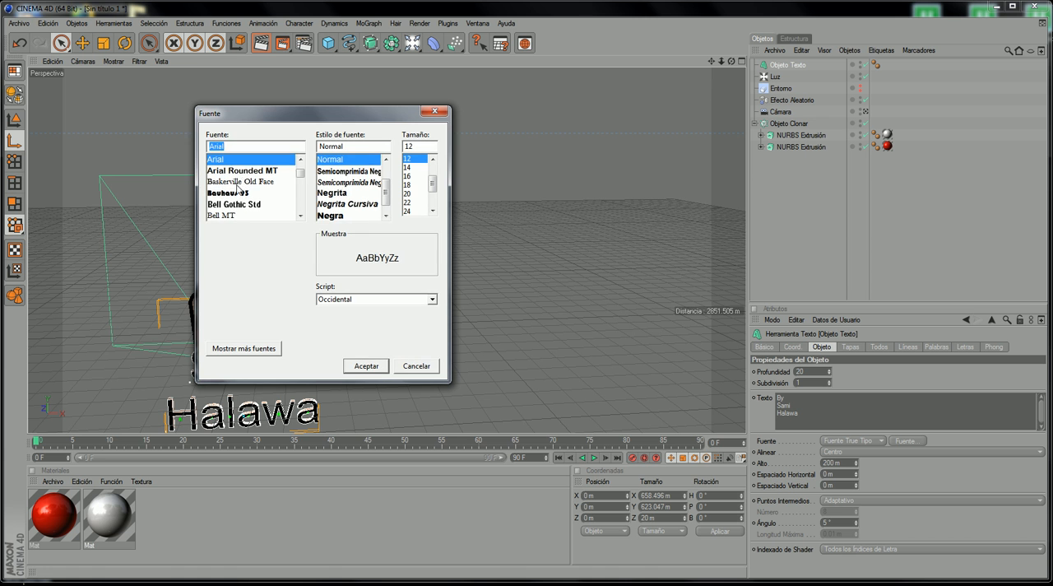
{"action": "left_click", "coordinate": [227, 193]}
{"action": "left_click", "coordinate": [346, 170]}
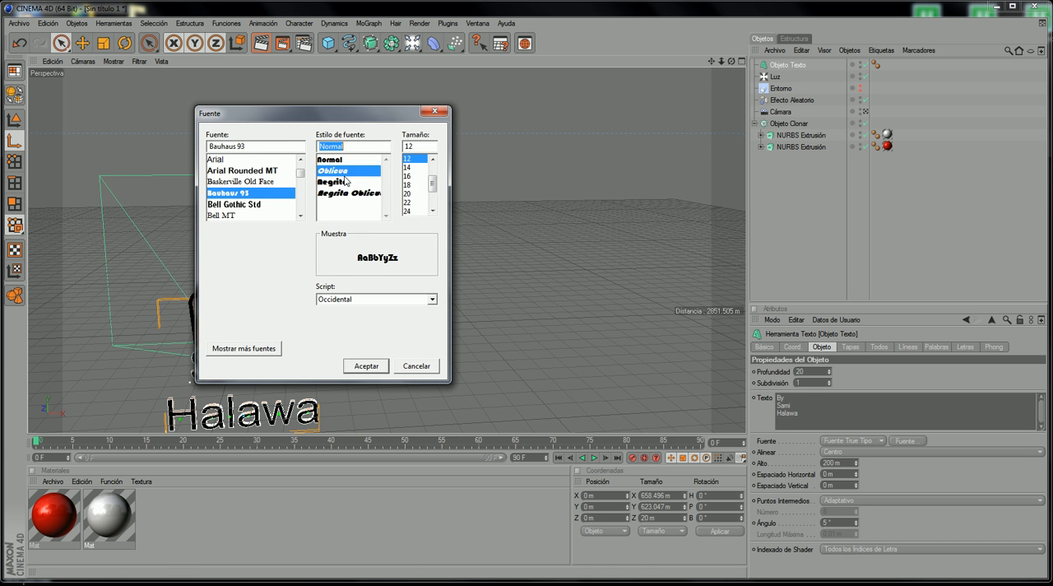
{"action": "left_click", "coordinate": [345, 181]}
{"action": "left_click", "coordinate": [367, 365]}
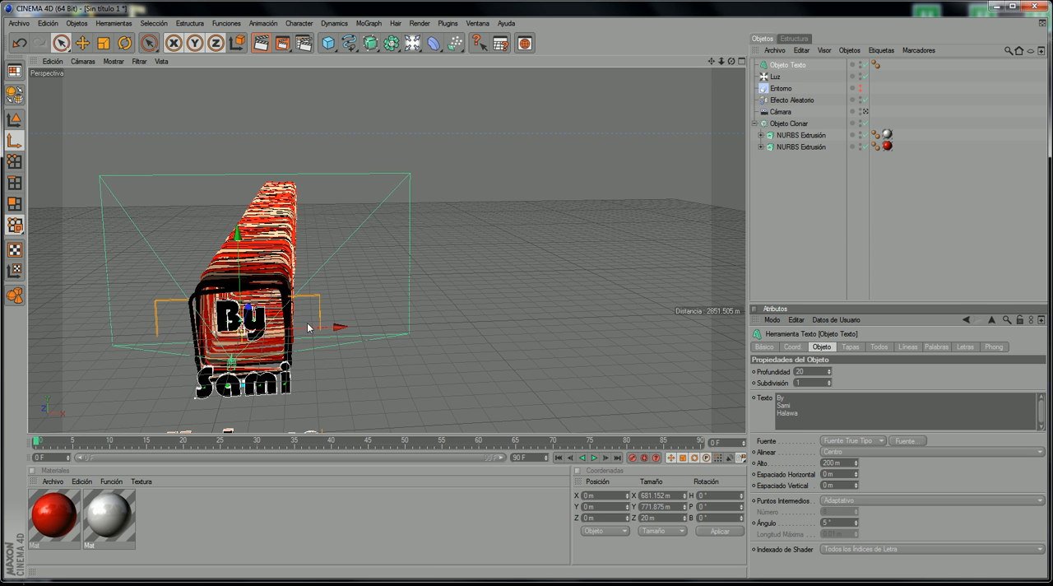
{"action": "mouse_move", "coordinate": [856, 487]}
{"action": "left_mouse_down"}
{"action": "mouse_move", "coordinate": [855, 520]}
{"action": "mouse_move", "coordinate": [865, 472]}
{"action": "left_mouse_up"}
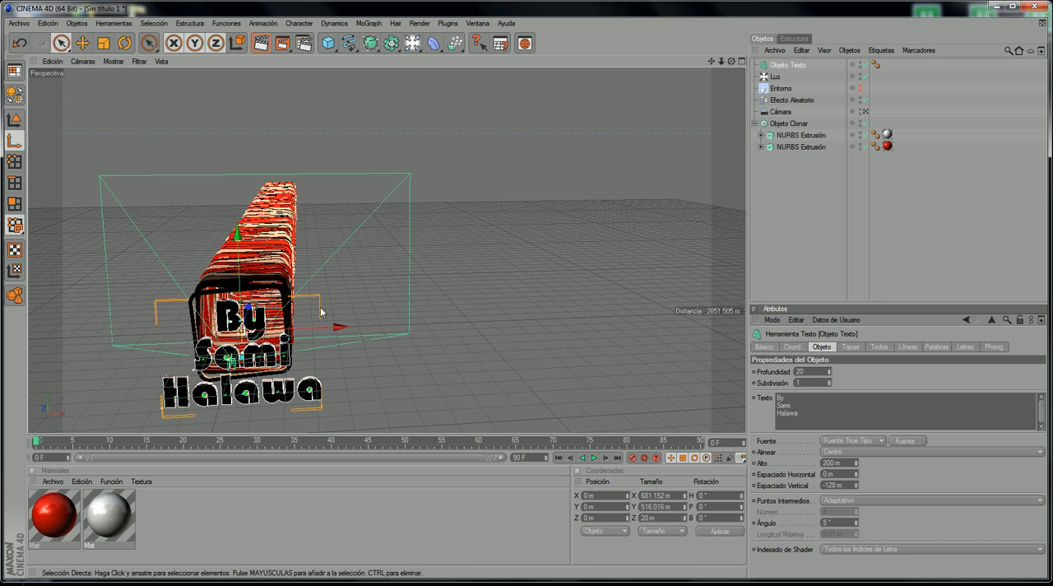
Step: In the side view, move the text beyond the tunnel's far end, ahead of the frame 90 camera, to about Y 121 m, Z 7052 m
{"action": "middle_click", "coordinate": [346, 291]}
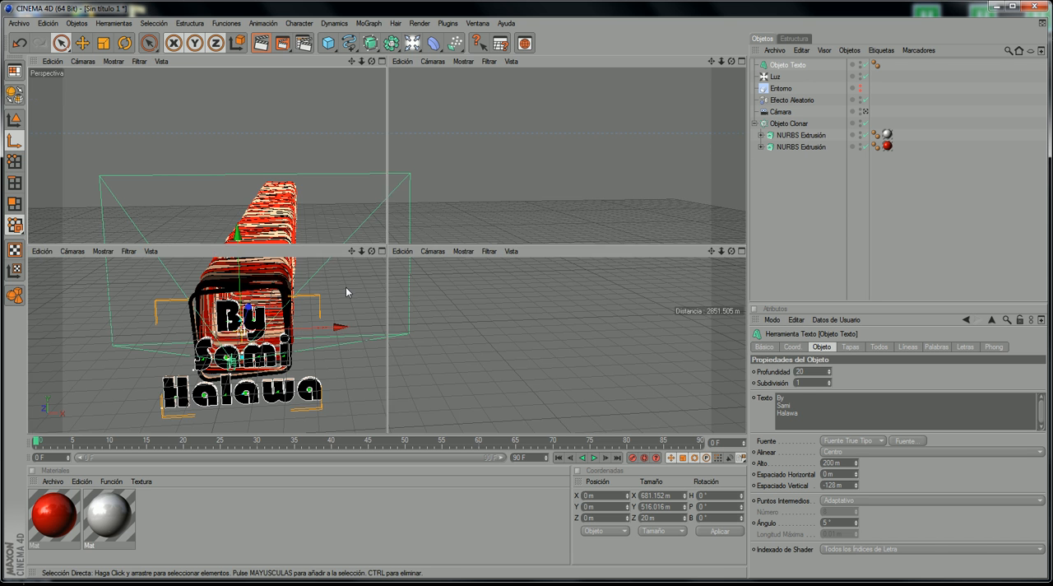
{"action": "middle_click", "coordinate": [188, 373]}
{"action": "left_click_drag", "start_coordinate": [122, 266], "coordinate": [638, 266]}
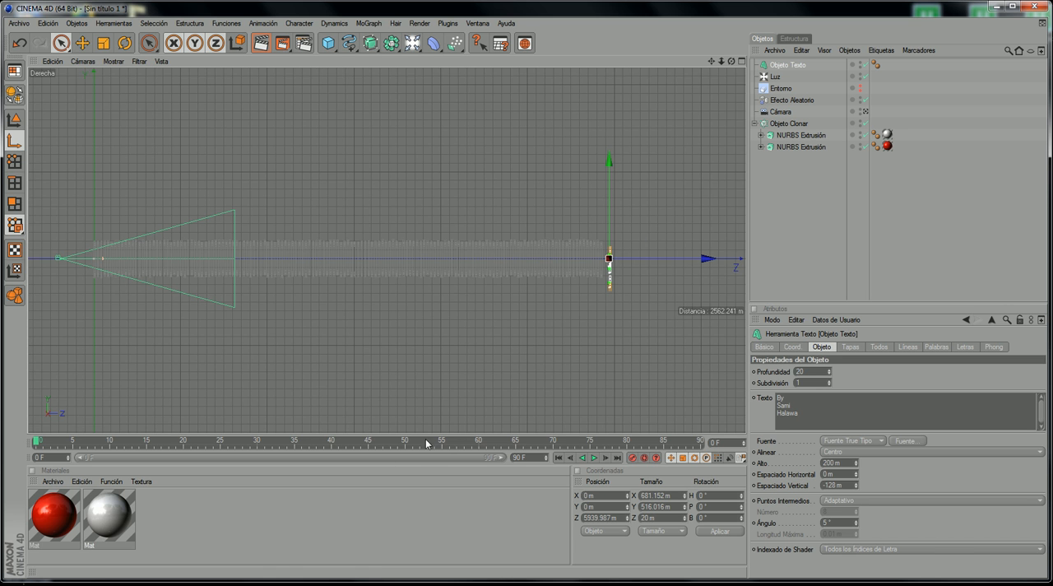
{"action": "left_click_drag", "start_coordinate": [425, 440], "coordinate": [701, 441]}
{"action": "left_click", "coordinate": [609, 233]}
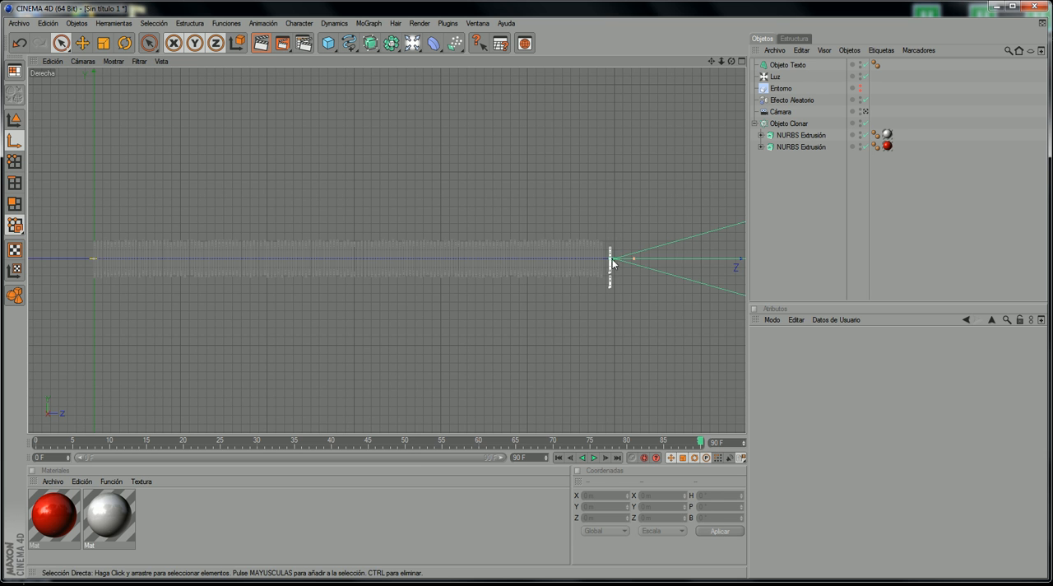
{"action": "left_click", "coordinate": [613, 263]}
{"action": "left_click_drag", "start_coordinate": [625, 263], "coordinate": [631, 264]}
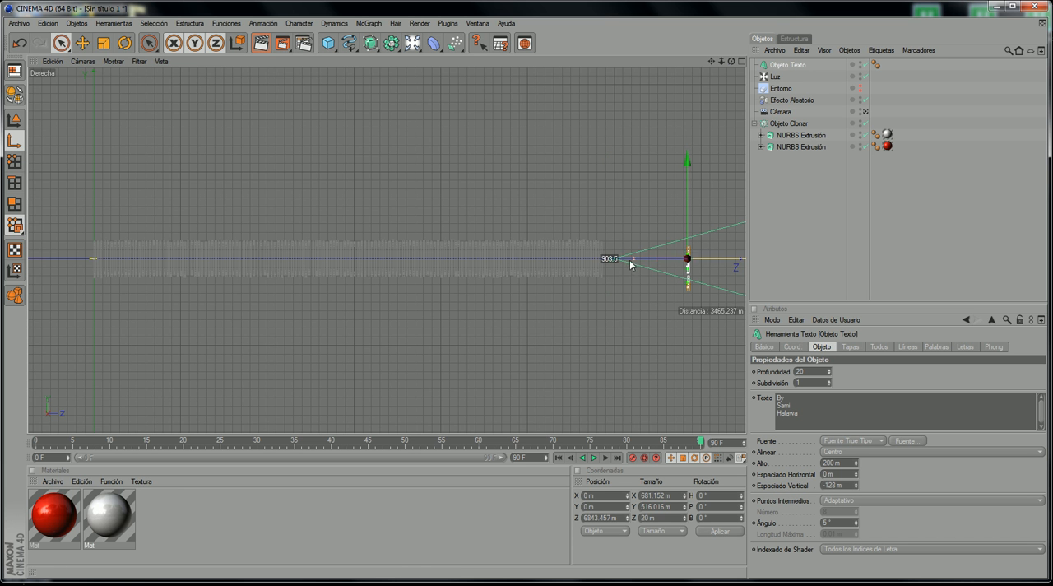
{"action": "left_click_drag", "start_coordinate": [687, 229], "coordinate": [711, 242]}
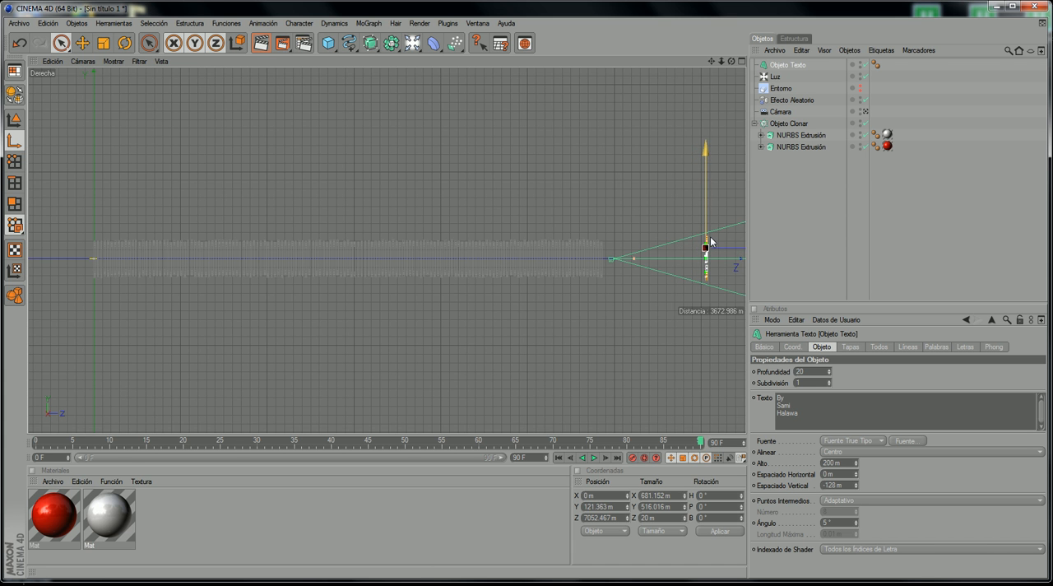
Step: Return to the scene camera, check the text from frame 0 to 19, and turn the Entorno fog back on
{"action": "middle_click", "coordinate": [138, 176]}
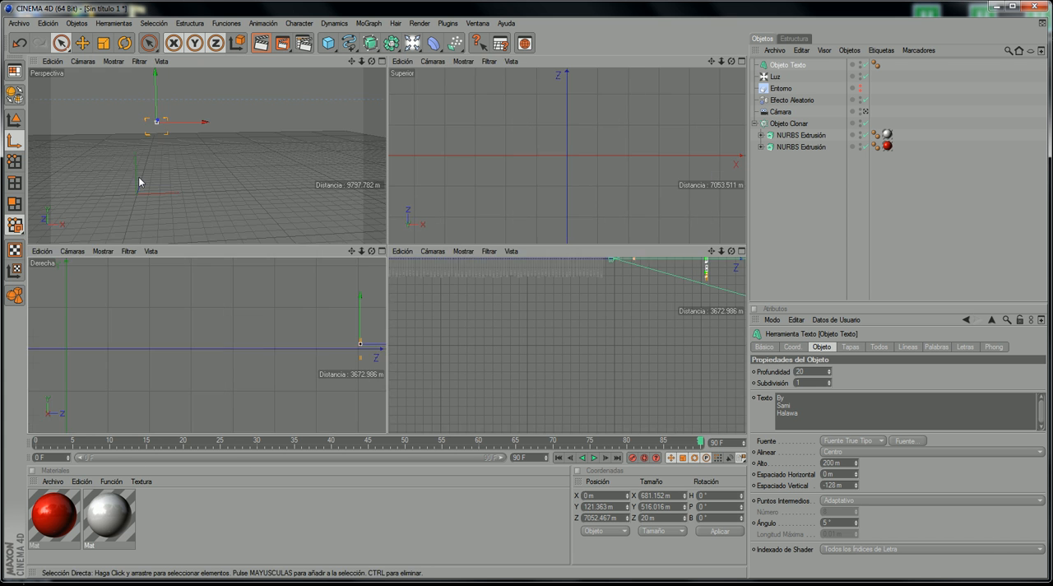
{"action": "middle_click", "coordinate": [138, 178]}
{"action": "left_click", "coordinate": [83, 61]}
{"action": "left_click", "coordinate": [174, 80]}
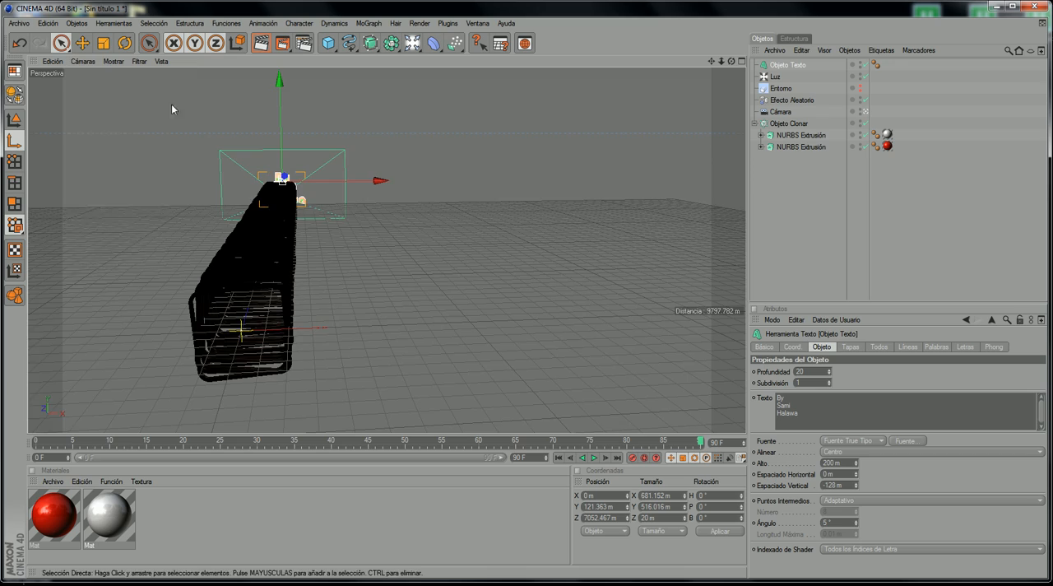
{"action": "left_click_drag", "start_coordinate": [96, 443], "coordinate": [3, 484]}
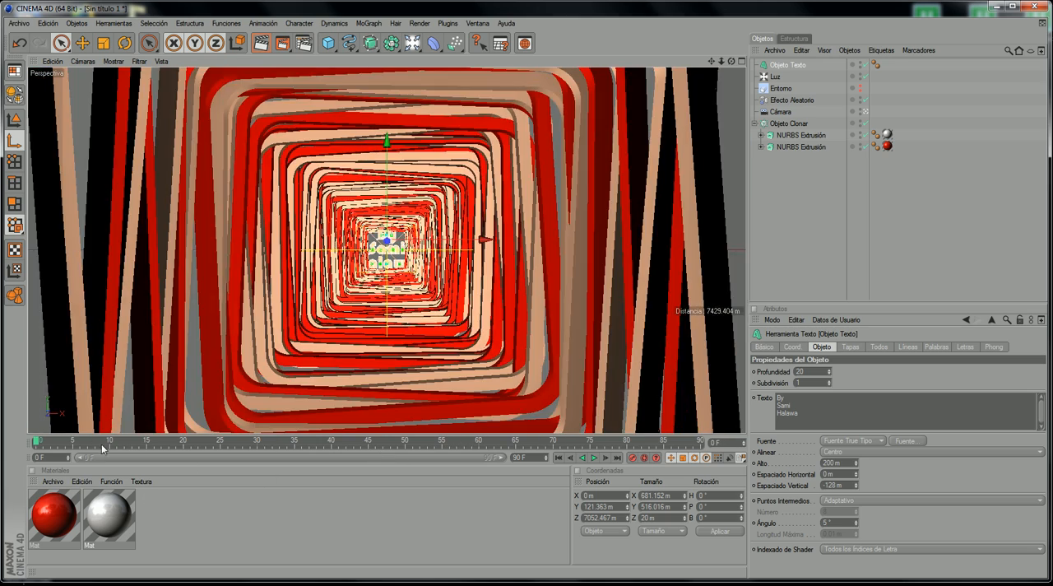
{"action": "left_click_drag", "start_coordinate": [123, 444], "coordinate": [177, 374]}
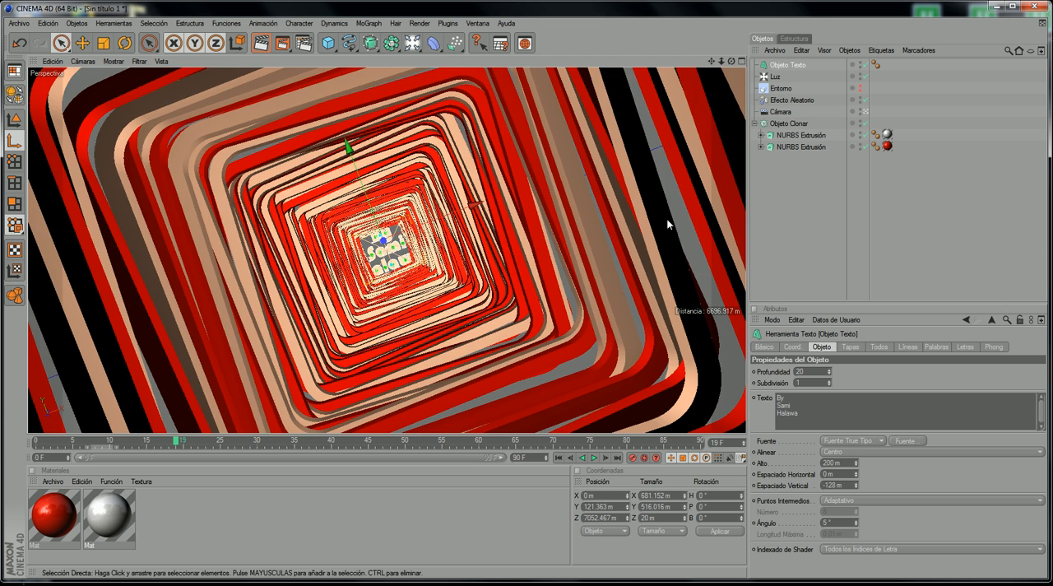
{"action": "left_click", "coordinate": [861, 88]}
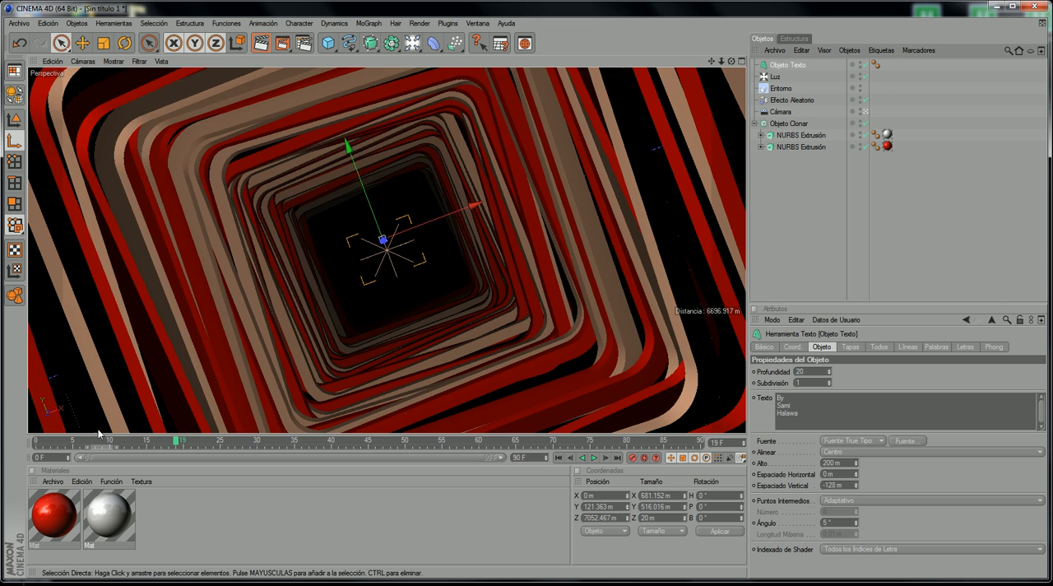
Step: Scrub to frame 90 and rotate the text 180° in bank so it reads upright through the camera
{"action": "left_click_drag", "start_coordinate": [107, 444], "coordinate": [650, 272]}
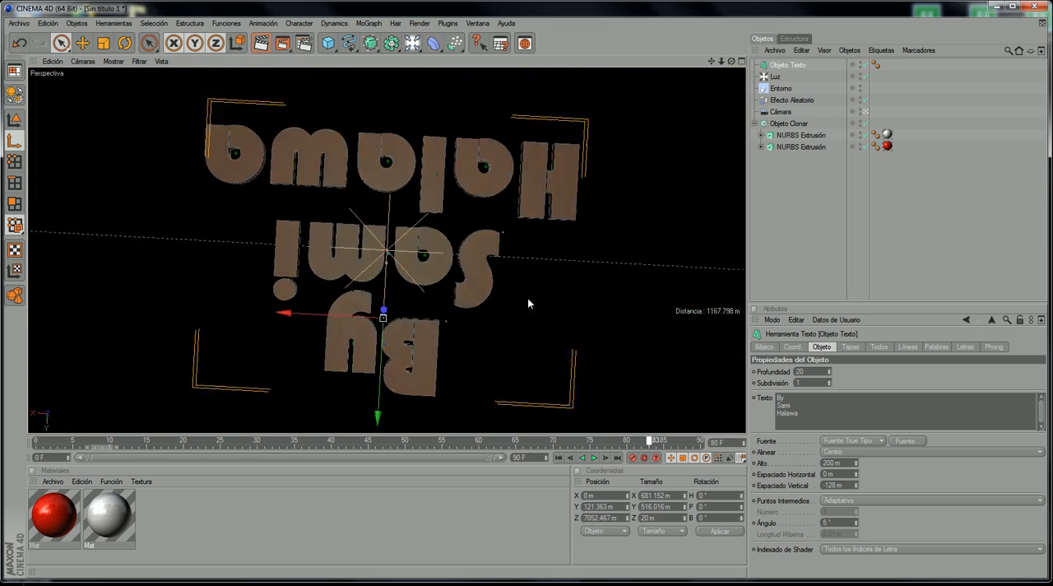
{"action": "left_click_drag", "start_coordinate": [527, 303], "coordinate": [660, 192]}
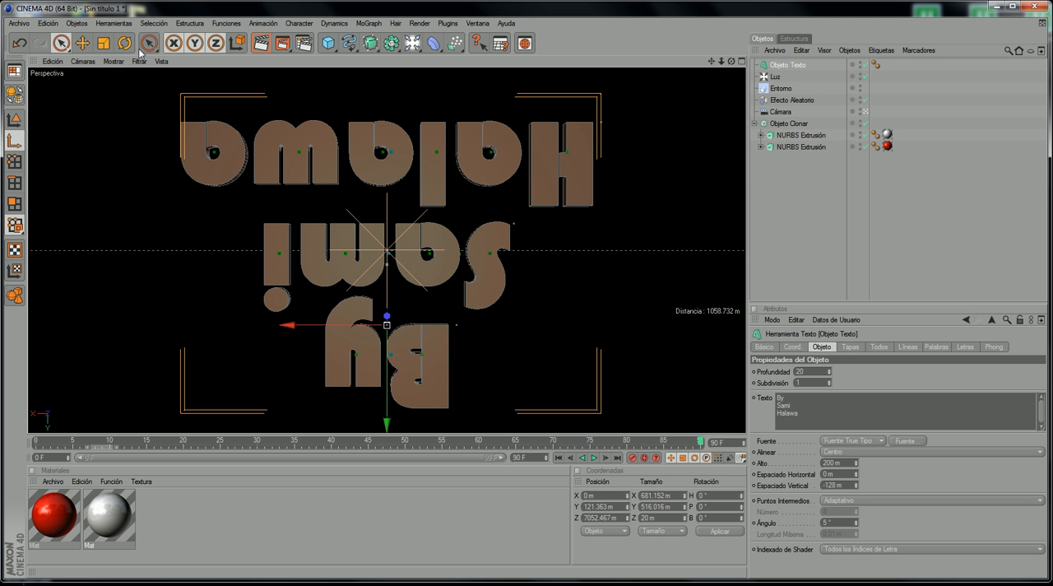
{"action": "key", "text": "r"}
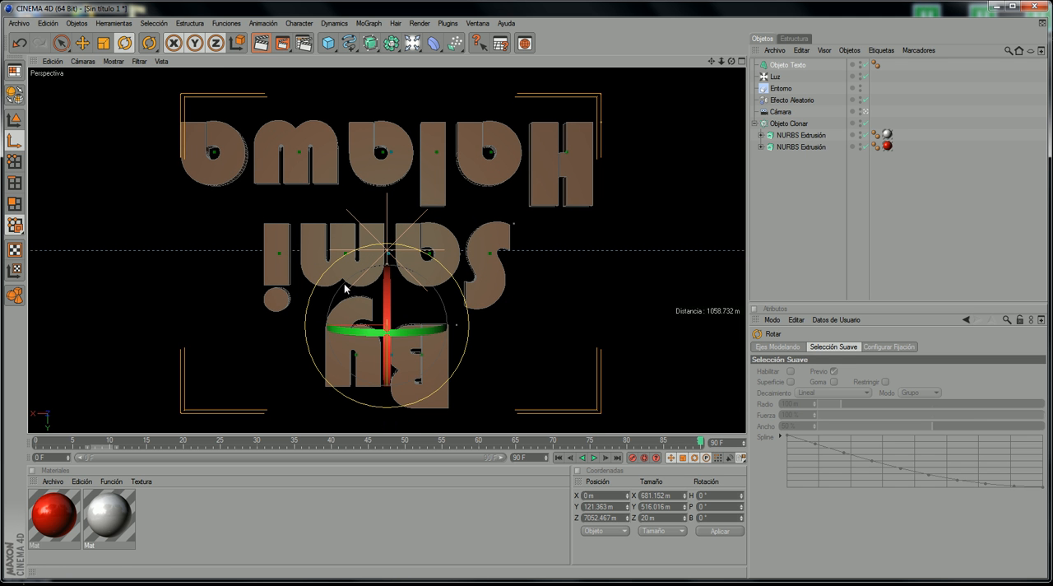
{"action": "left_click_drag", "start_coordinate": [344, 283], "coordinate": [423, 362]}
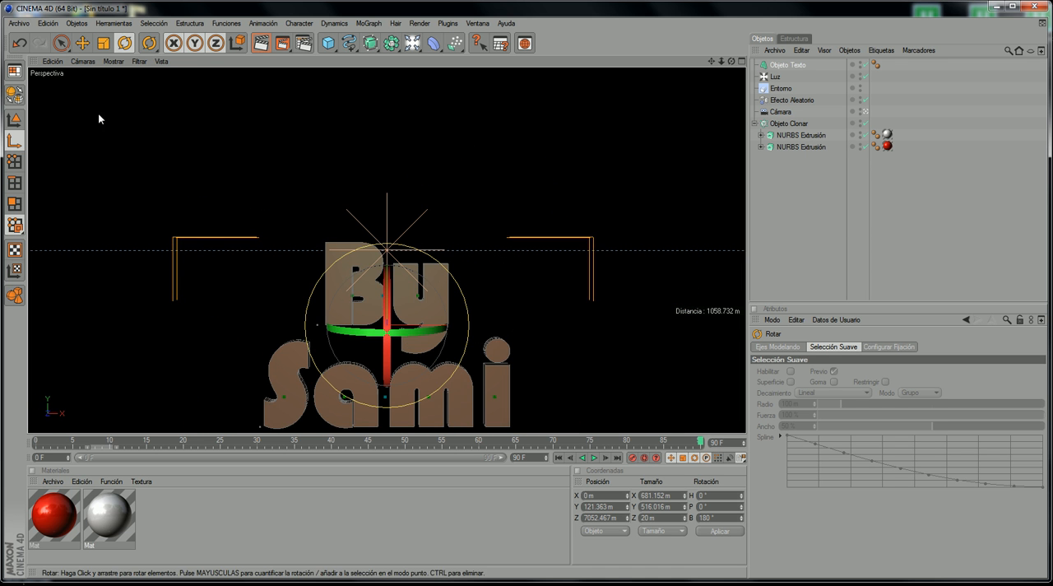
Step: Move the text vertically to about Y -100 m to centre it in the camera view, and play the animation from frame 0
{"action": "key", "text": "space"}
{"action": "left_click_drag", "start_coordinate": [386, 224], "coordinate": [387, 99]}
{"action": "left_click_drag", "start_coordinate": [344, 444], "coordinate": [35, 442]}
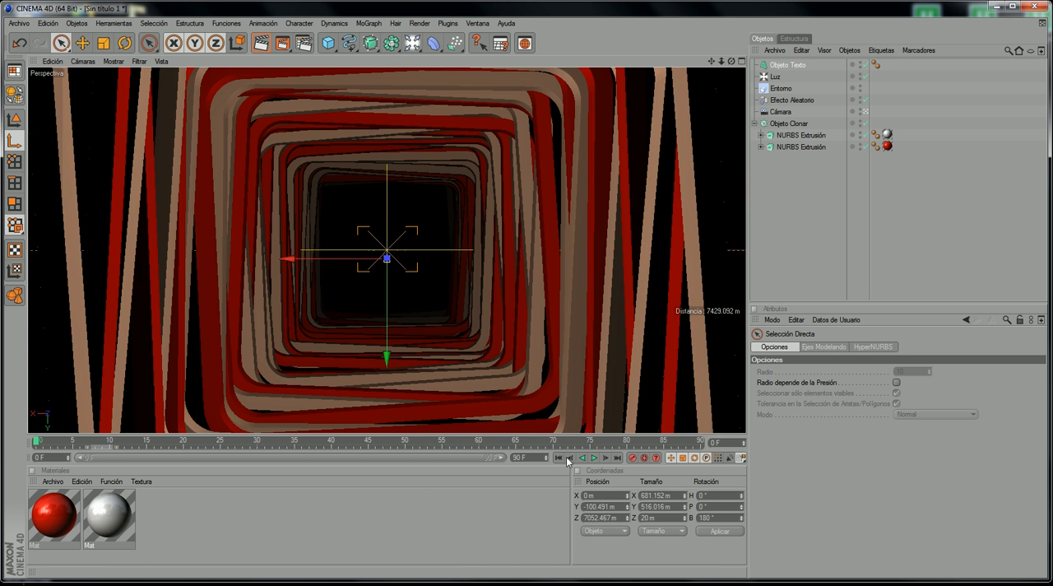
{"action": "left_click", "coordinate": [598, 458]}
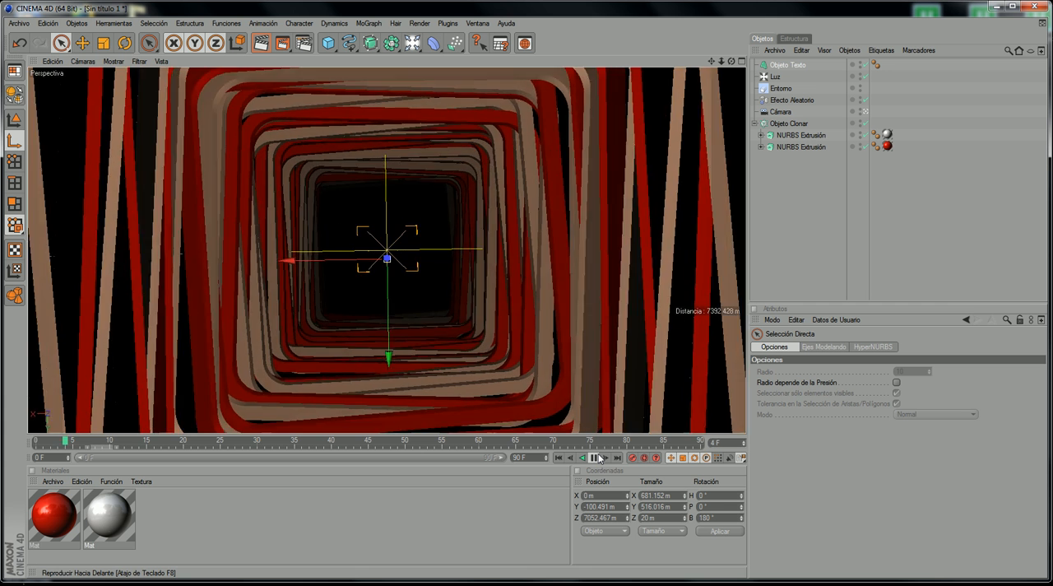
{"action": "left_click", "coordinate": [598, 458]}
Step: Render the text at frame 90 in the image viewer and close the viewer after checking it
{"action": "left_click_drag", "start_coordinate": [654, 442], "coordinate": [740, 430]}
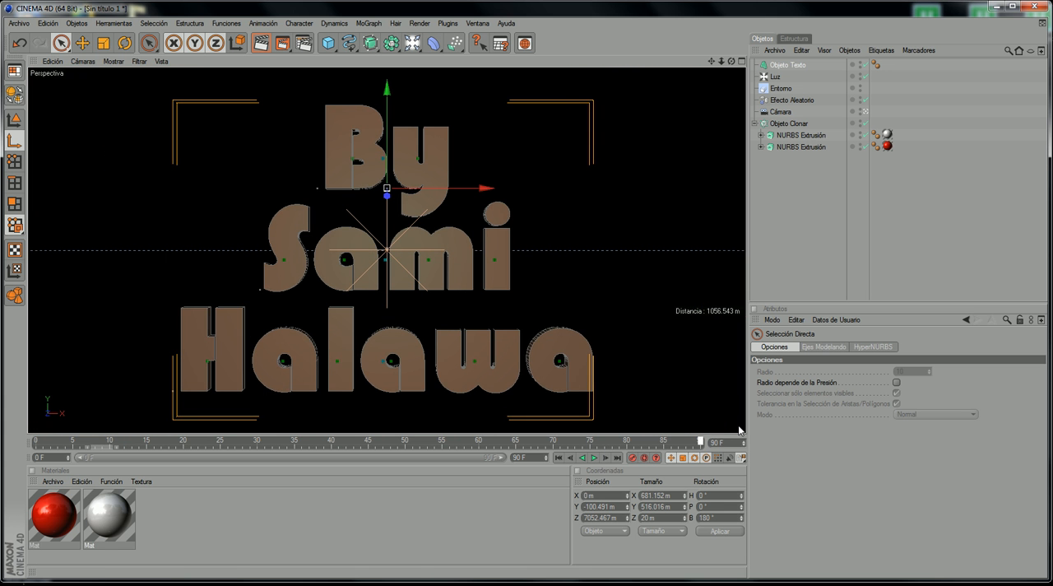
{"action": "left_click", "coordinate": [283, 44]}
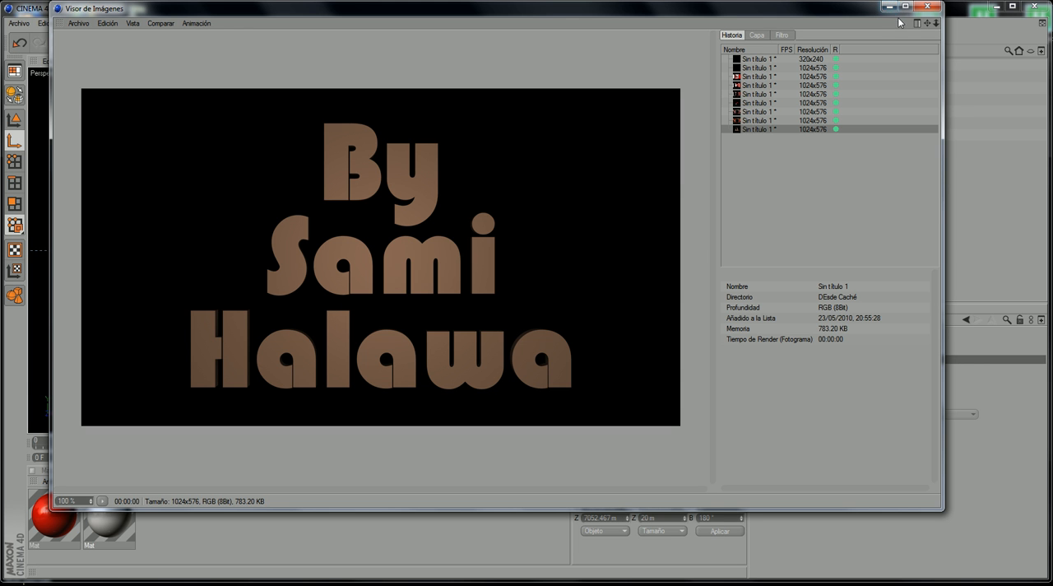
{"action": "left_click", "coordinate": [927, 7]}
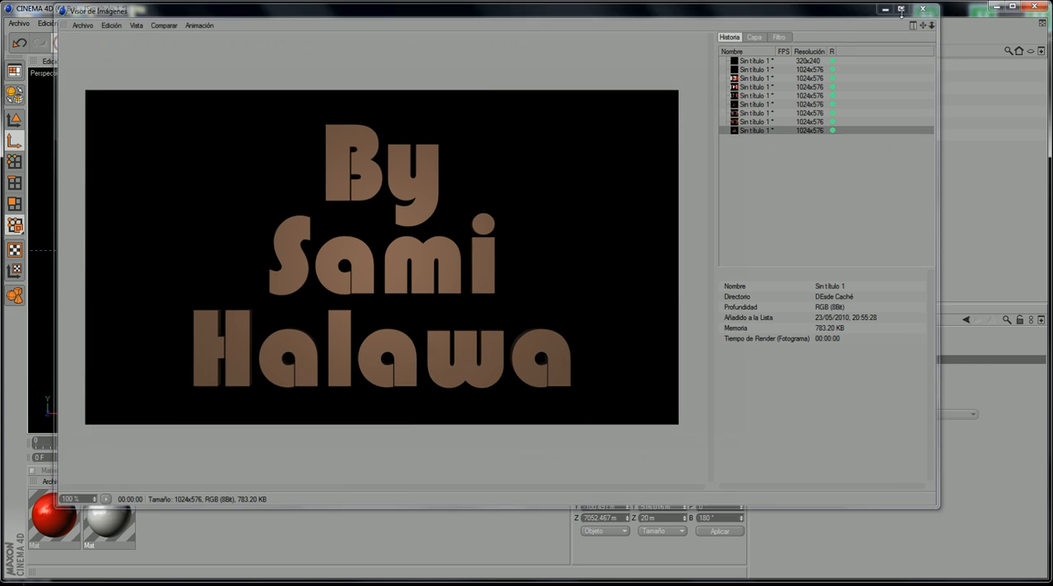
Step: At frame 43, recolour the red material to a light blue with R 73, G 129, B 233
{"action": "left_click_drag", "start_coordinate": [383, 444], "coordinate": [354, 441]}
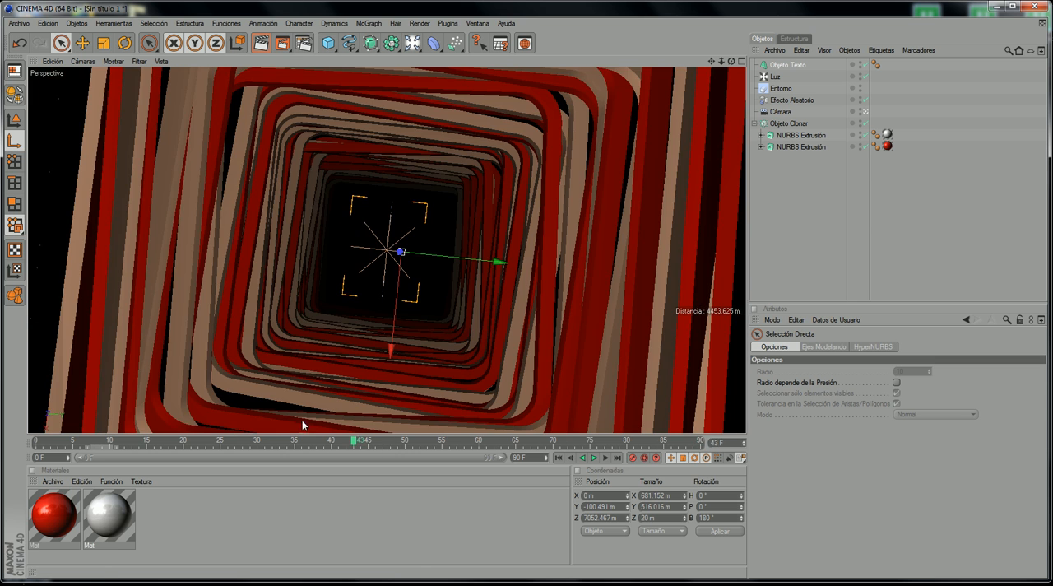
{"action": "double_click", "coordinate": [59, 534]}
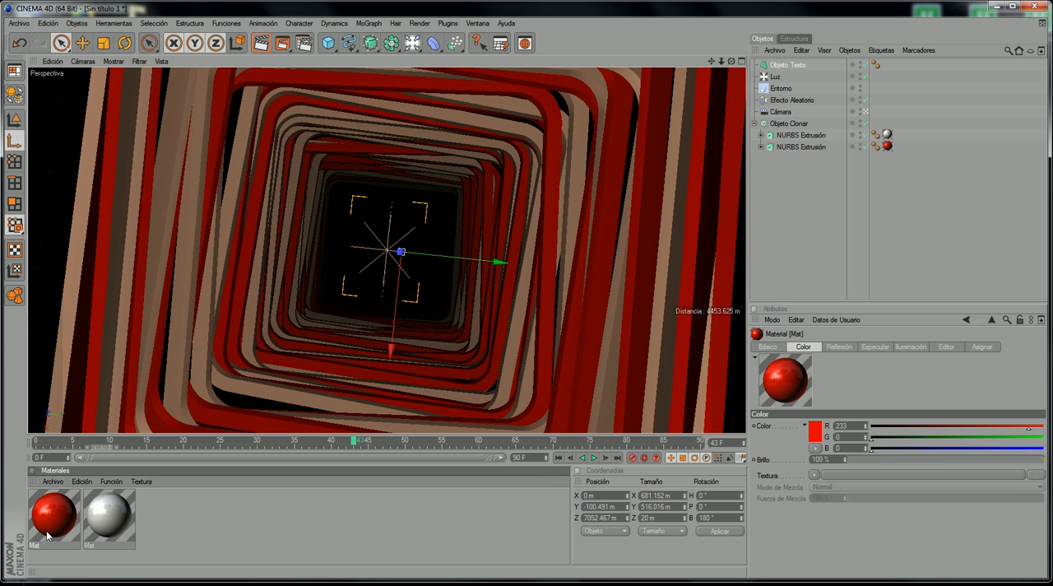
{"action": "left_click", "coordinate": [207, 183]}
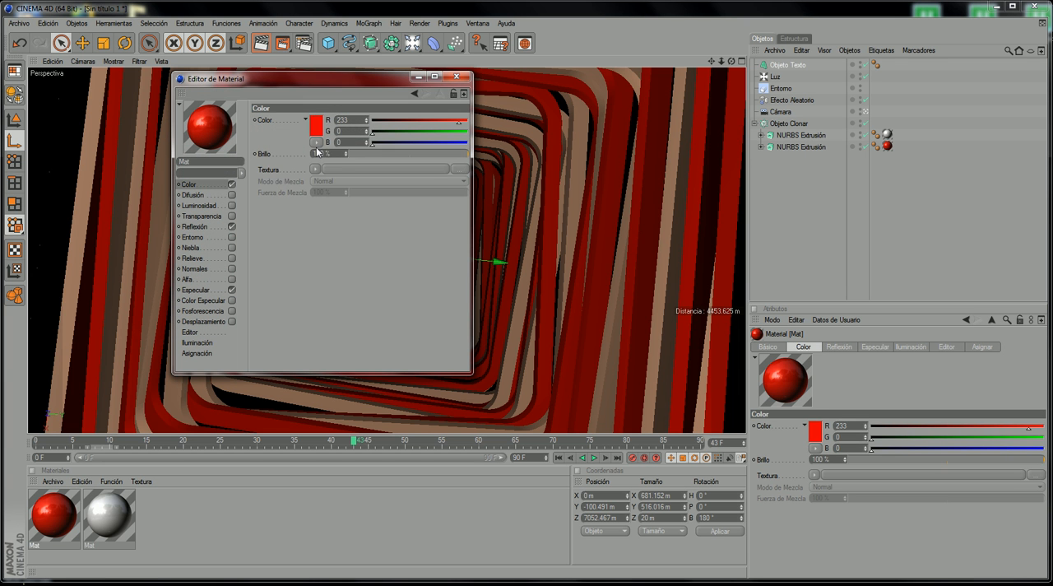
{"action": "left_click", "coordinate": [324, 128]}
{"action": "left_click", "coordinate": [359, 86]}
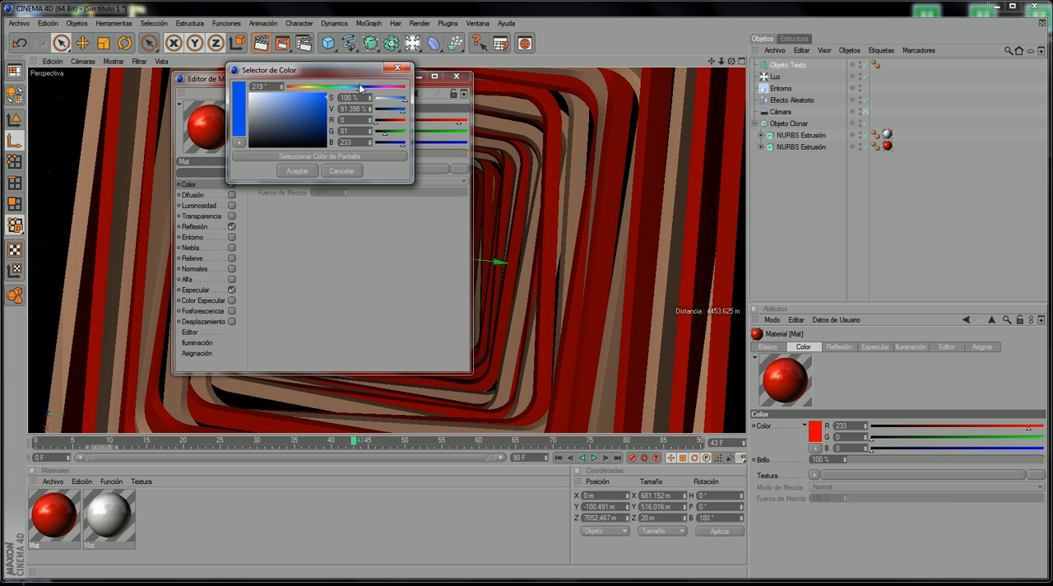
{"action": "mouse_move", "coordinate": [306, 113]}
{"action": "left_mouse_down"}
{"action": "mouse_move", "coordinate": [289, 104]}
{"action": "mouse_move", "coordinate": [302, 97]}
{"action": "left_mouse_up"}
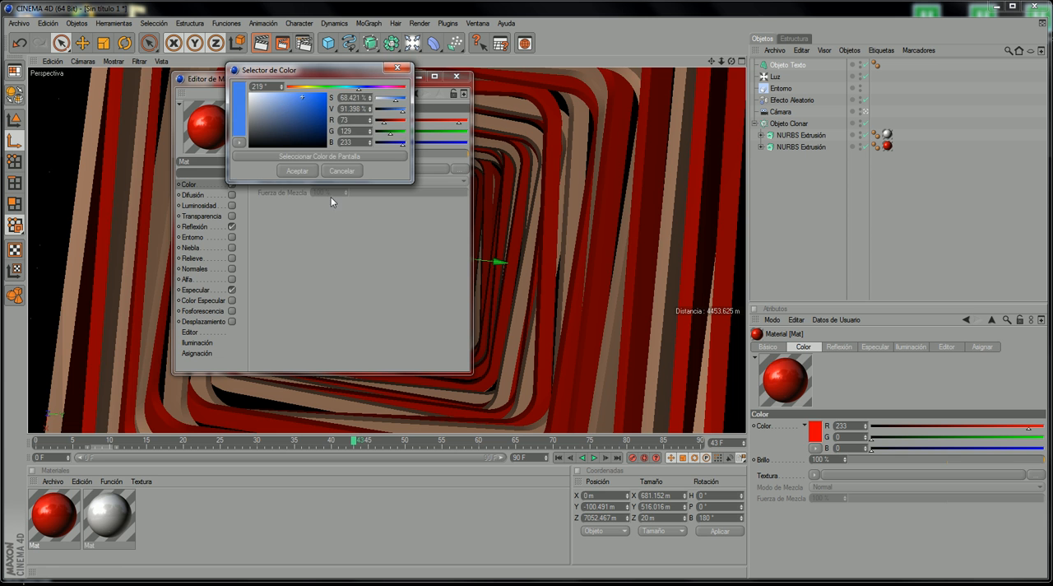
{"action": "left_click", "coordinate": [297, 170]}
{"action": "left_click", "coordinate": [456, 77]}
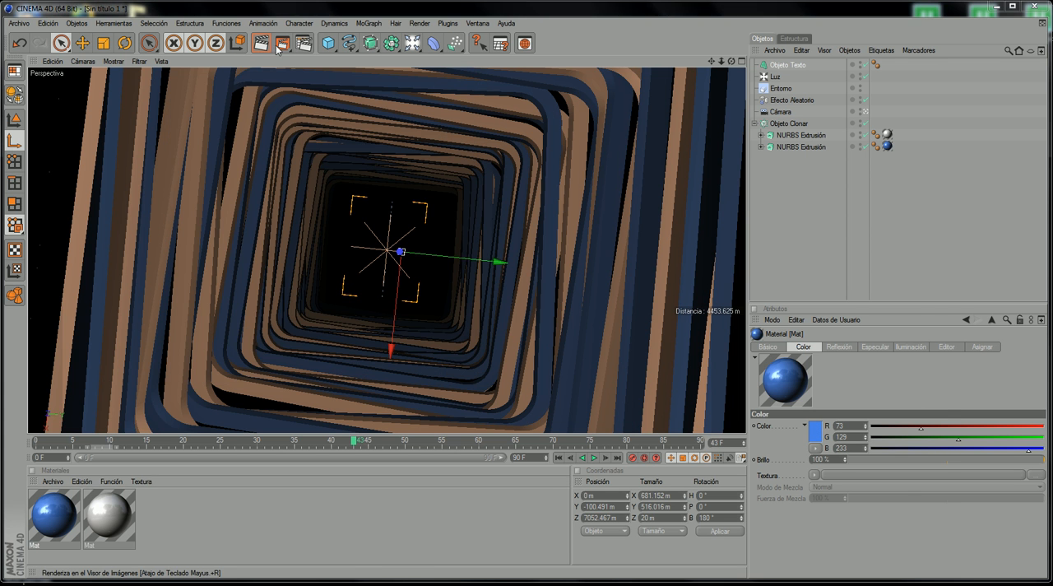
Step: Render frame 43 and raise the blue material's reflection brightness well above 13 %
{"action": "left_click", "coordinate": [281, 44]}
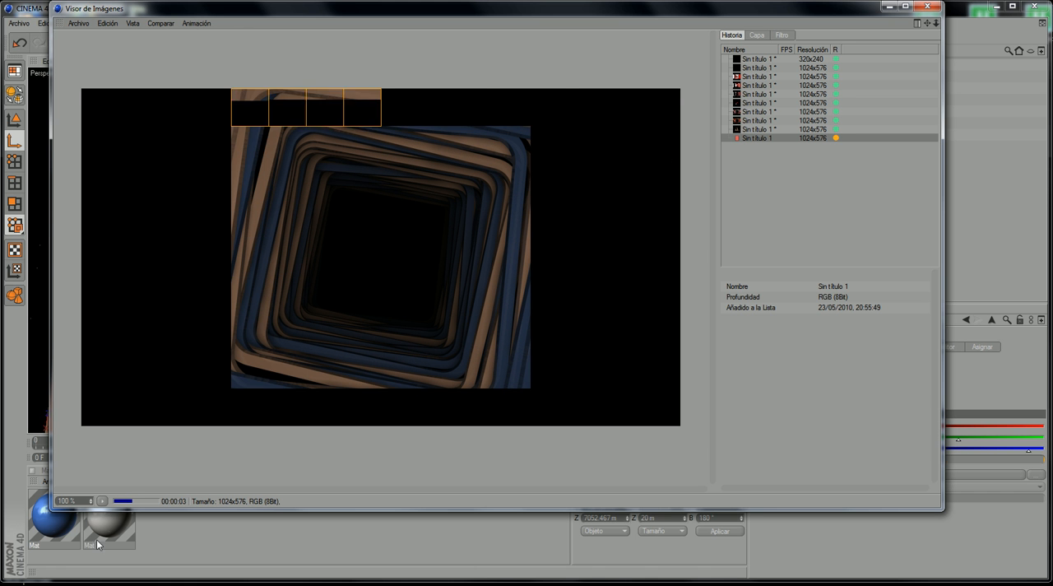
{"action": "double_click", "coordinate": [46, 525]}
{"action": "left_click", "coordinate": [194, 226]}
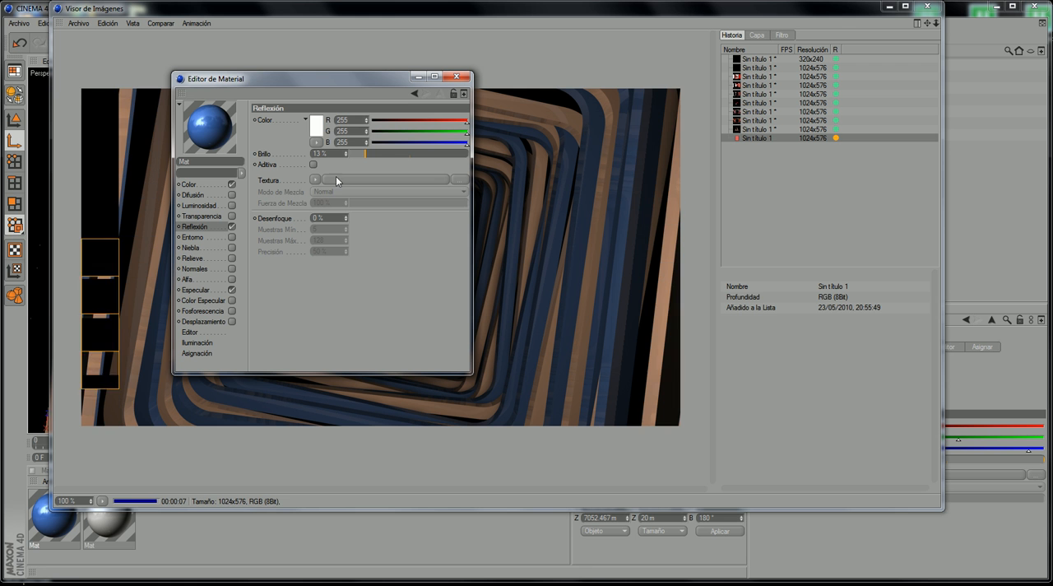
{"action": "left_click_drag", "start_coordinate": [366, 154], "coordinate": [391, 155]}
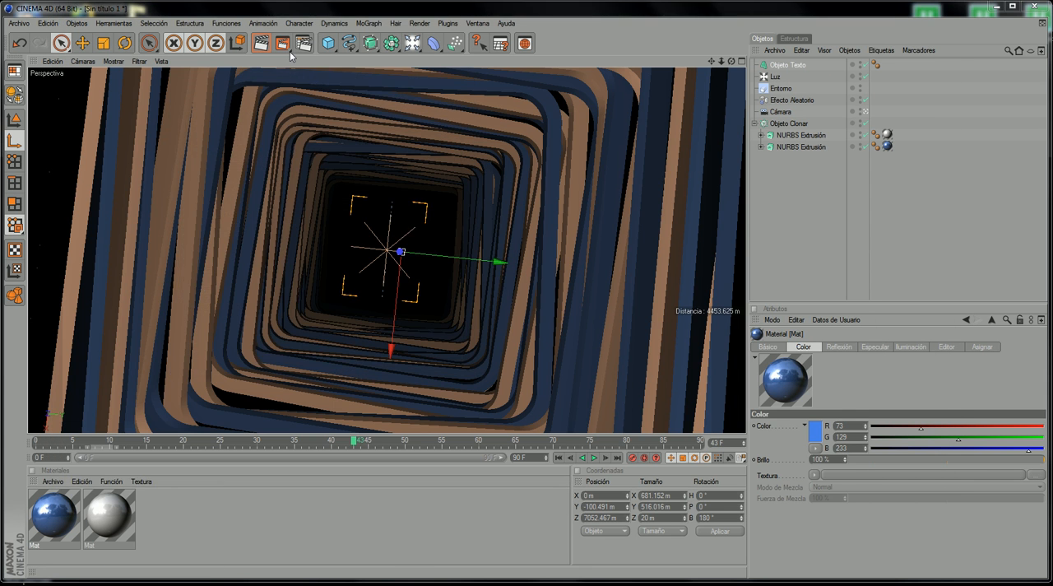
Step: Render frame 43 again with the stronger reflection and compare it with the earlier renders in the history
{"action": "left_click", "coordinate": [288, 49]}
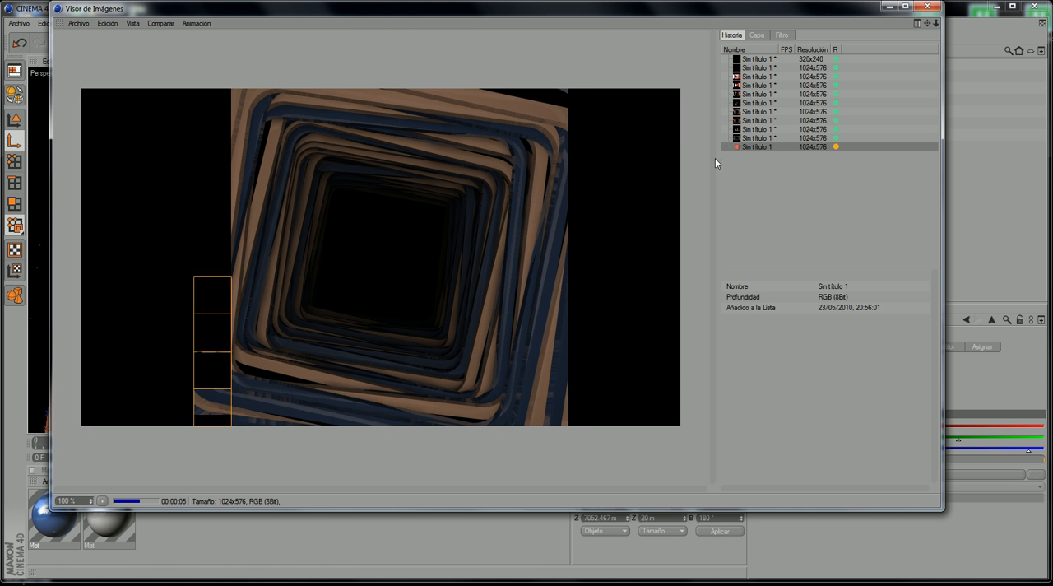
{"action": "left_click", "coordinate": [754, 95]}
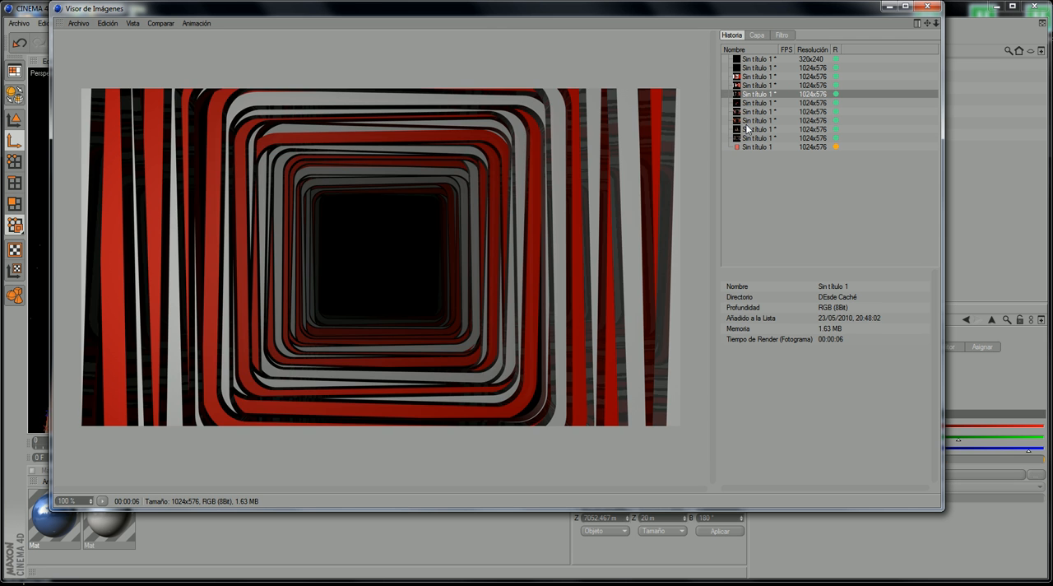
{"action": "left_click", "coordinate": [749, 121]}
{"action": "left_click", "coordinate": [757, 113]}
{"action": "left_click", "coordinate": [753, 129]}
{"action": "left_click", "coordinate": [752, 113]}
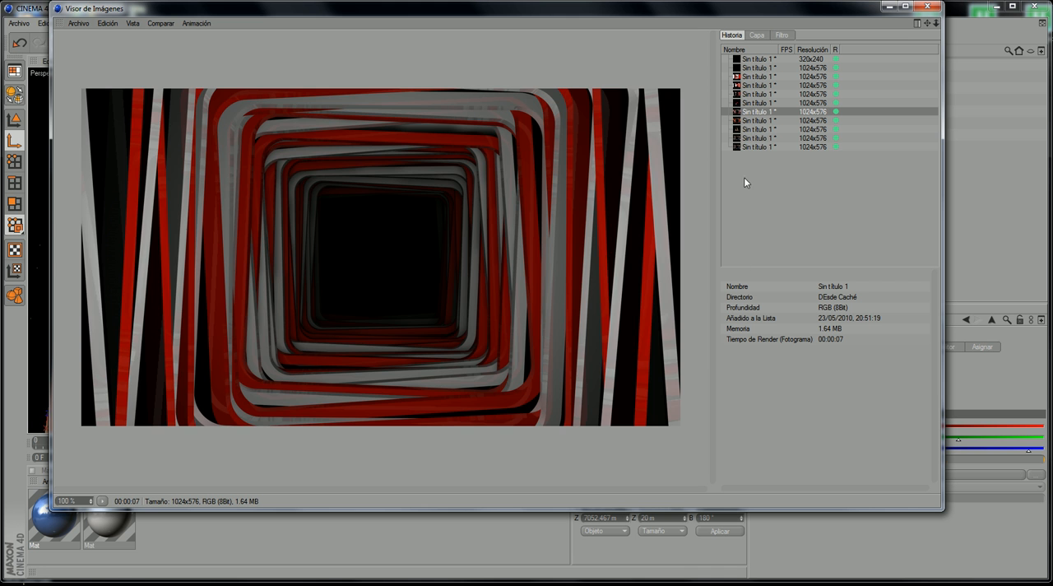
{"action": "left_click", "coordinate": [744, 147]}
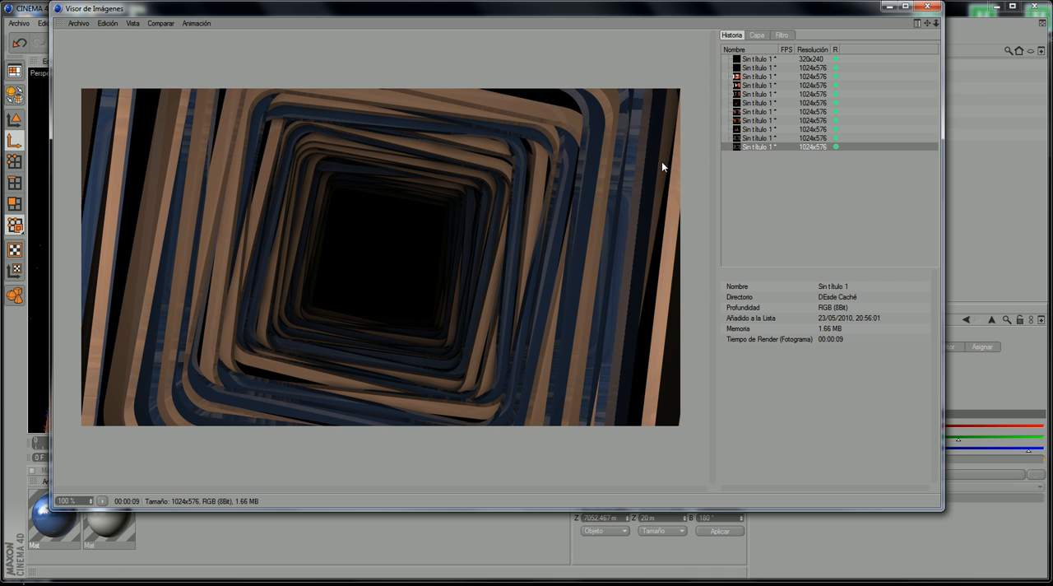
{"action": "left_click", "coordinate": [927, 6]}
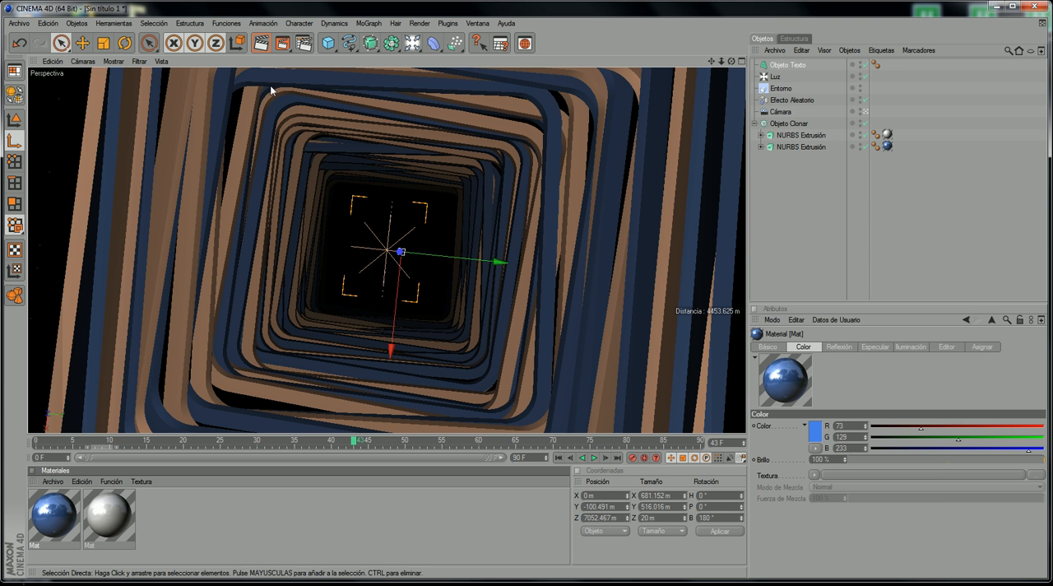
Step: Look at the animated preview options without creating one, and check the output resolution in the render settings
{"action": "left_click", "coordinate": [282, 42]}
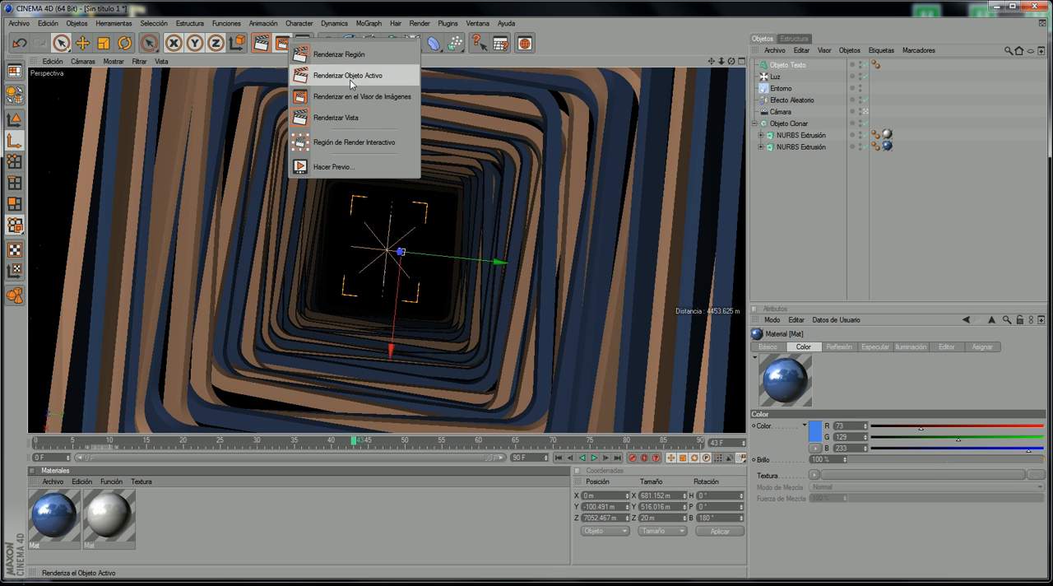
{"action": "left_click", "coordinate": [357, 169]}
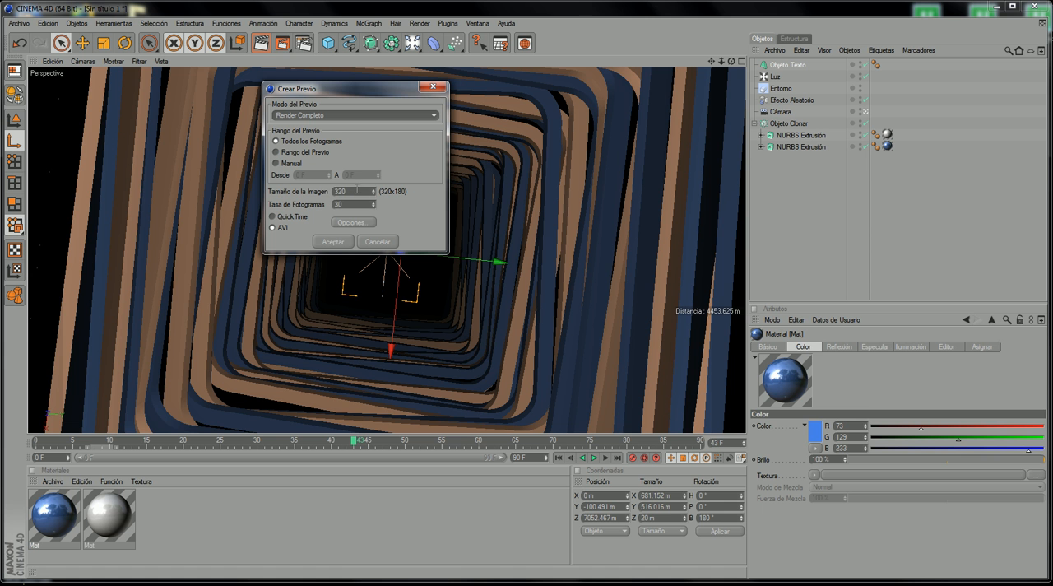
{"action": "left_click", "coordinate": [376, 241]}
{"action": "key", "text": "ctrl+b"}
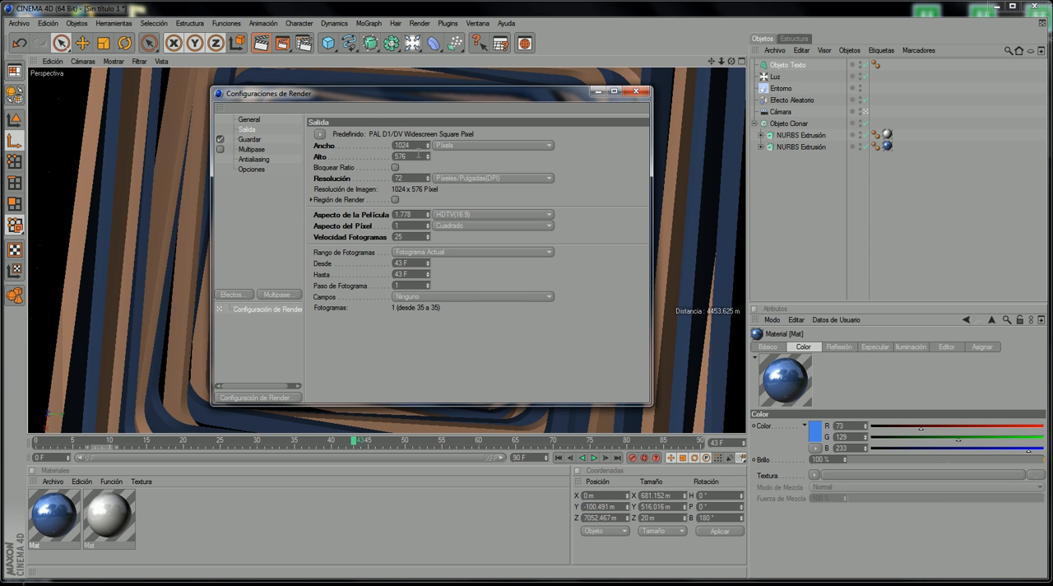
{"action": "left_click", "coordinate": [634, 90]}
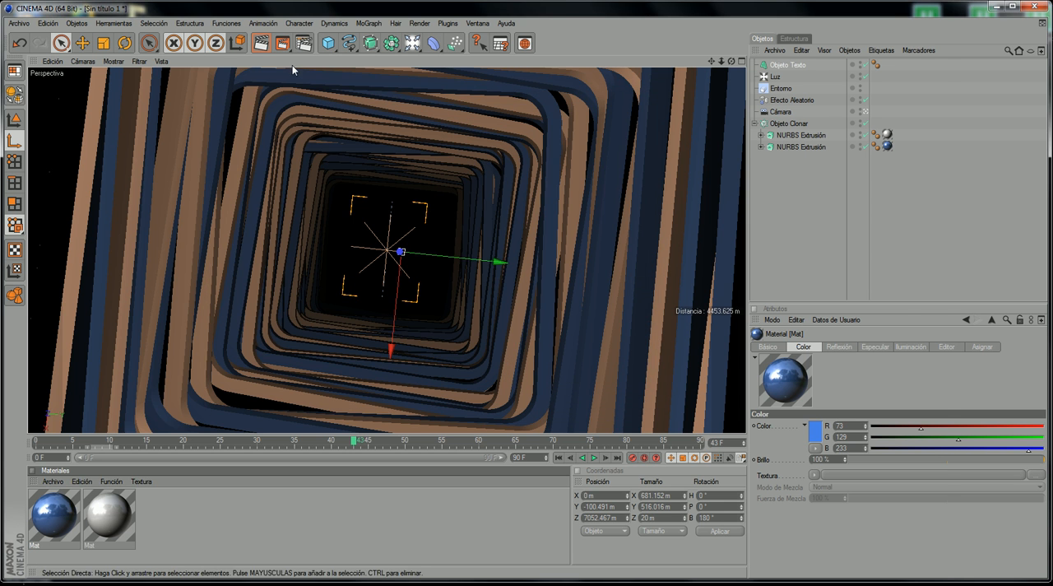
{"action": "left_click", "coordinate": [288, 43]}
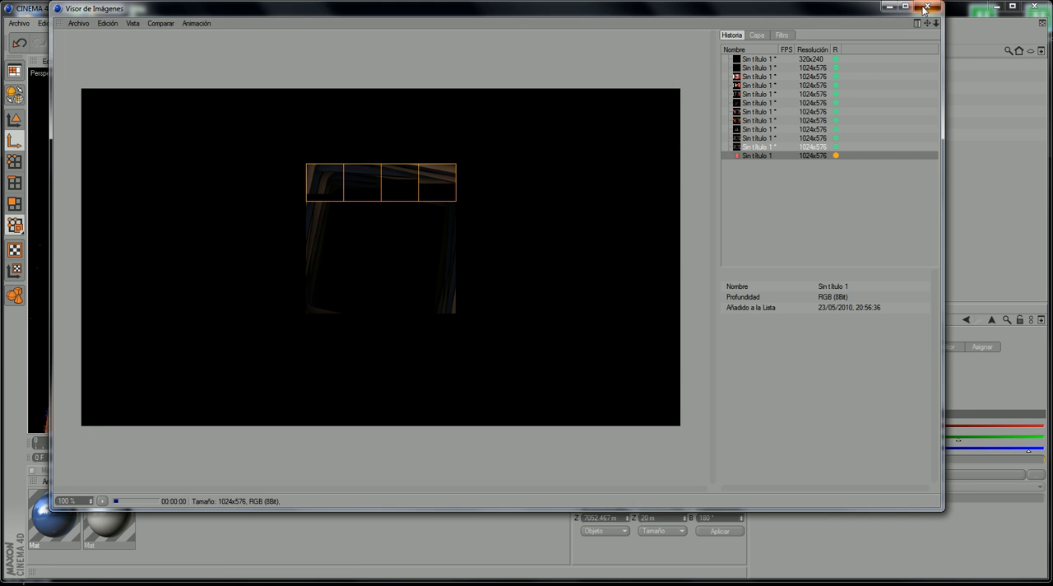
{"action": "left_click", "coordinate": [934, 7]}
{"action": "left_click", "coordinate": [576, 349]}
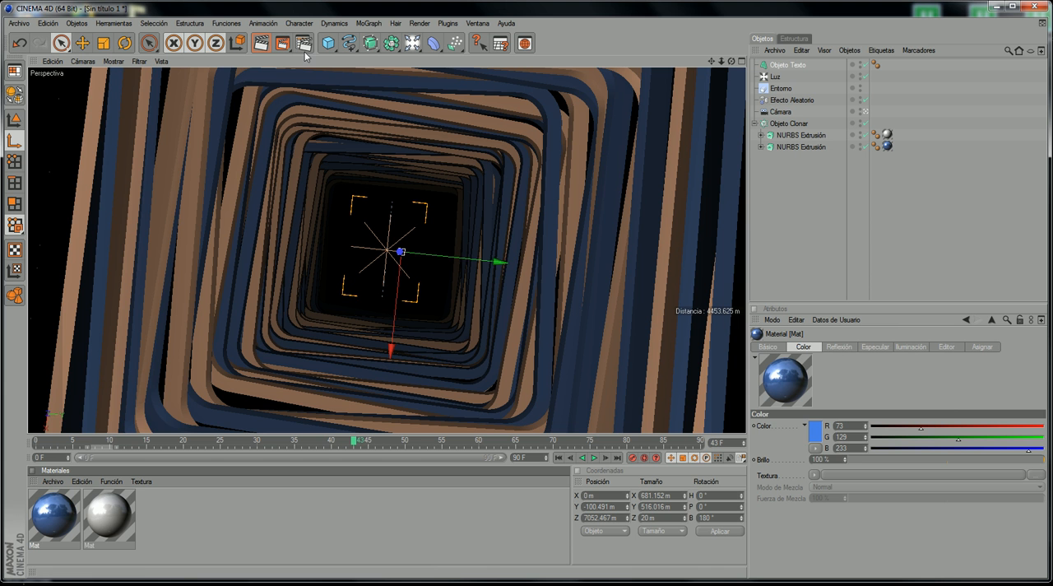
Step: Create a full-render preview of all frames as QuickTime with an image size of 1024, keeping the default compression options
{"action": "left_click", "coordinate": [282, 45]}
{"action": "left_click", "coordinate": [329, 165]}
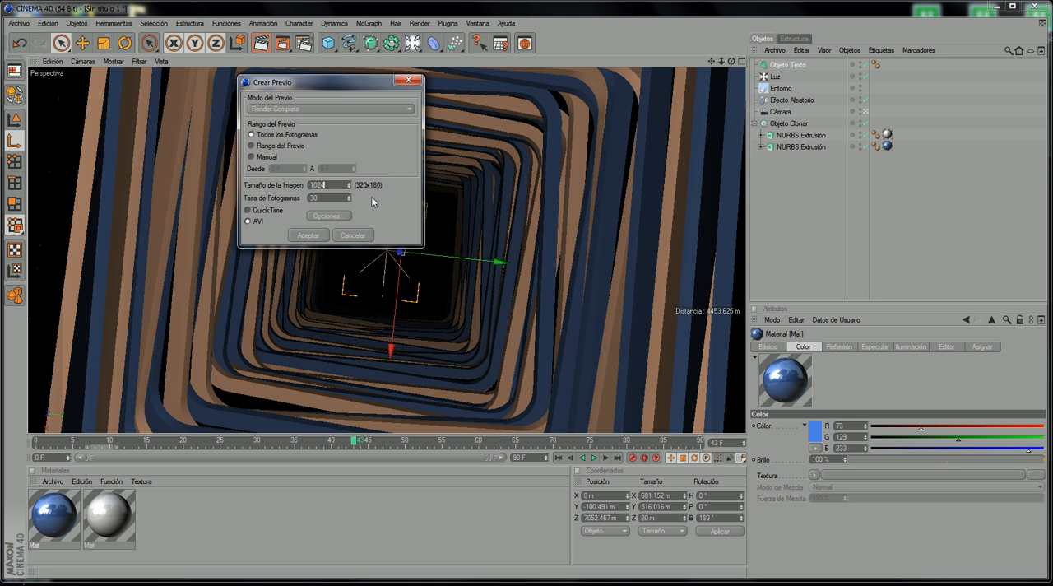
{"action": "key", "text": "Return"}
{"action": "left_click", "coordinate": [318, 216]}
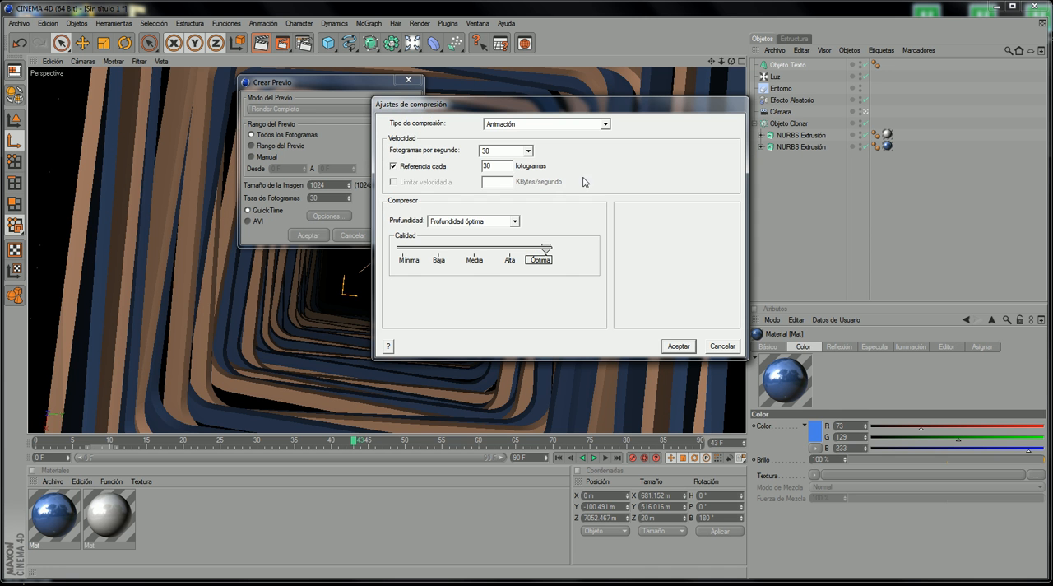
{"action": "left_click", "coordinate": [722, 345]}
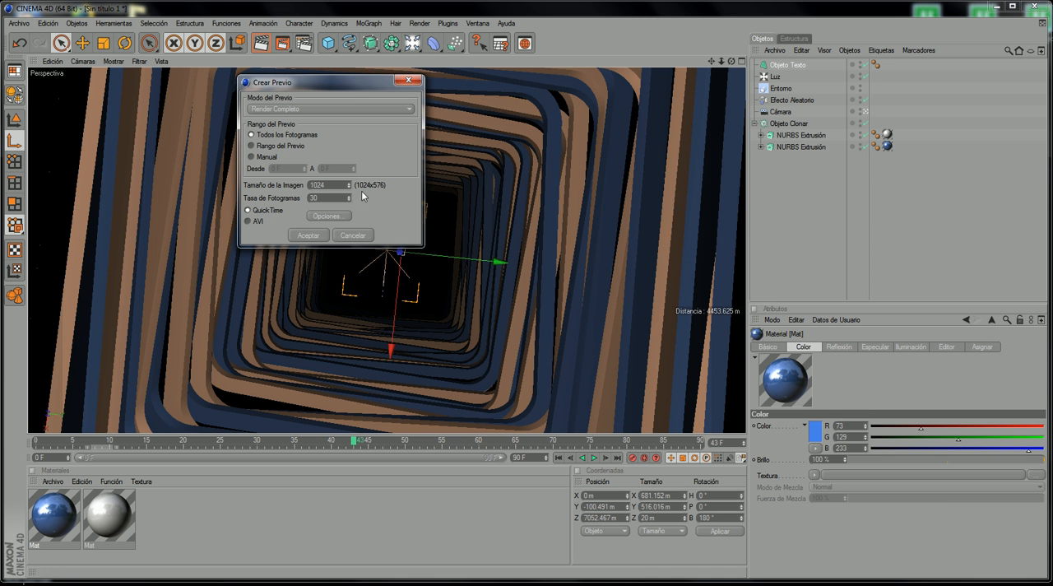
{"action": "left_click", "coordinate": [319, 235]}
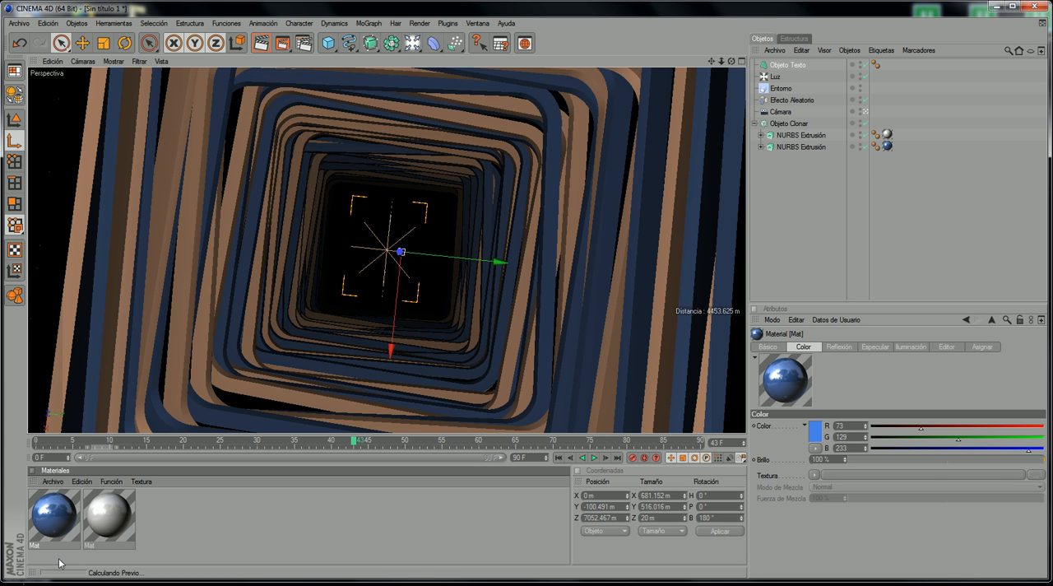
{"action": "mouse_move", "coordinate": [68, 557]}
{"action": "left_mouse_down"}
{"action": "mouse_move", "coordinate": [30, 566]}
{"action": "mouse_move", "coordinate": [72, 581]}
{"action": "mouse_move", "coordinate": [103, 571]}
{"action": "mouse_move", "coordinate": [51, 557]}
{"action": "mouse_move", "coordinate": [61, 576]}
{"action": "left_mouse_up"}
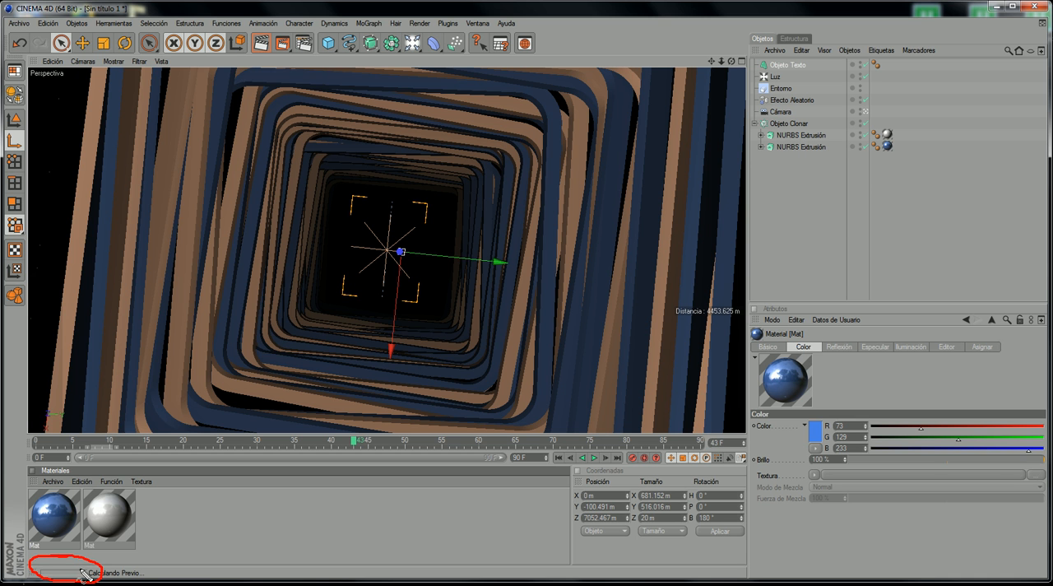
{"action": "key", "text": "Escape"}
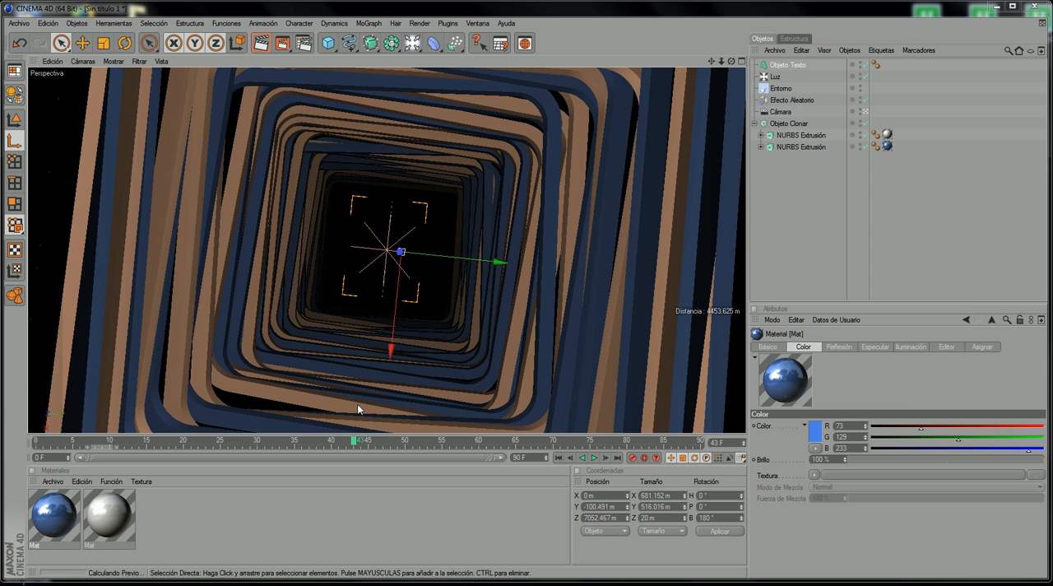